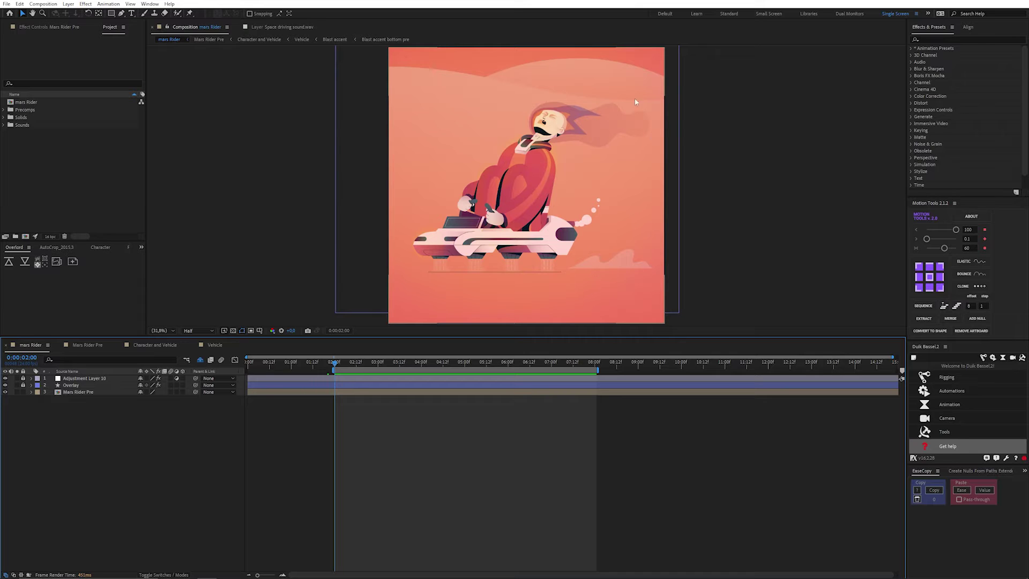
# Open the Mars Rider Pre composition and, inside it, the nested Character and Vehicle composition
pyautogui.doubleClick(355, 391)
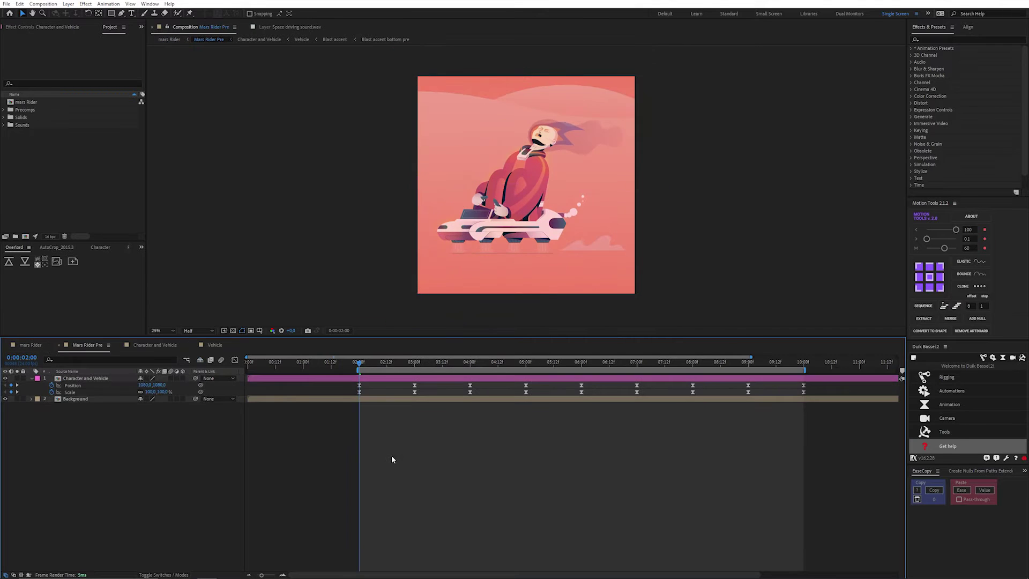
pyautogui.click(105, 379)
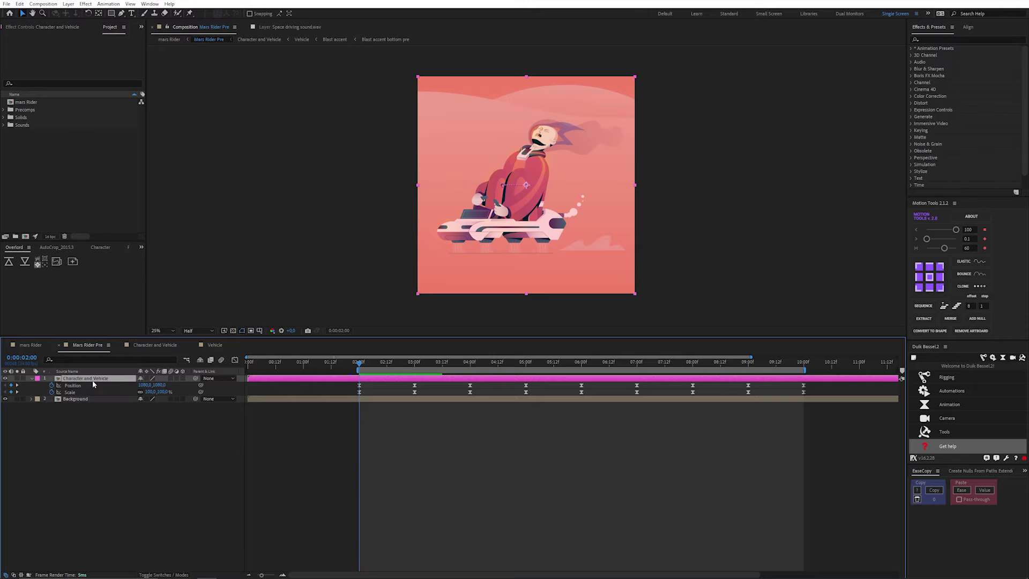
pyautogui.doubleClick(94, 378)
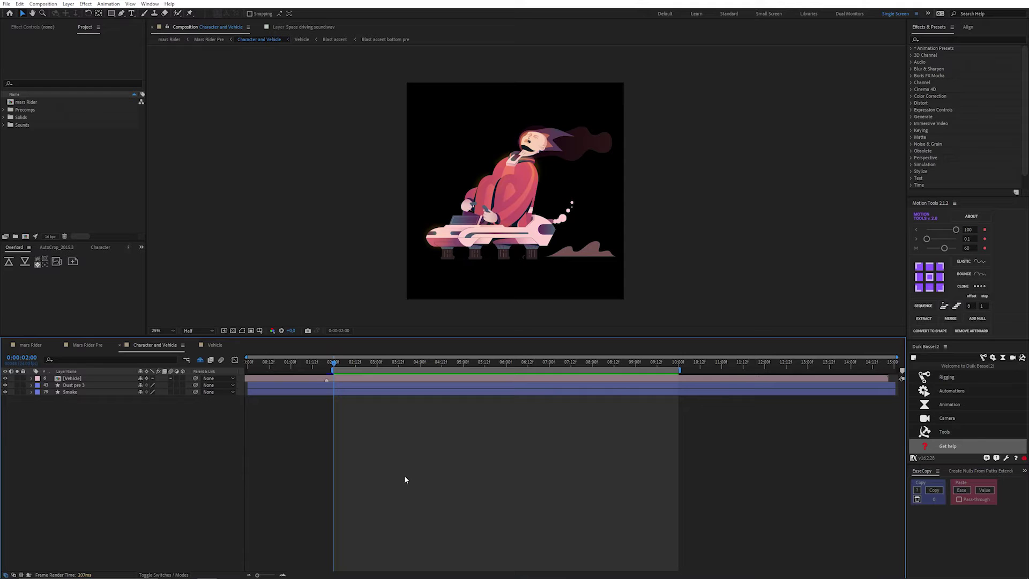
# Briefly reveal and re-hide the shy layers, and open the nested Vehicle composition
pyautogui.click(200, 360)
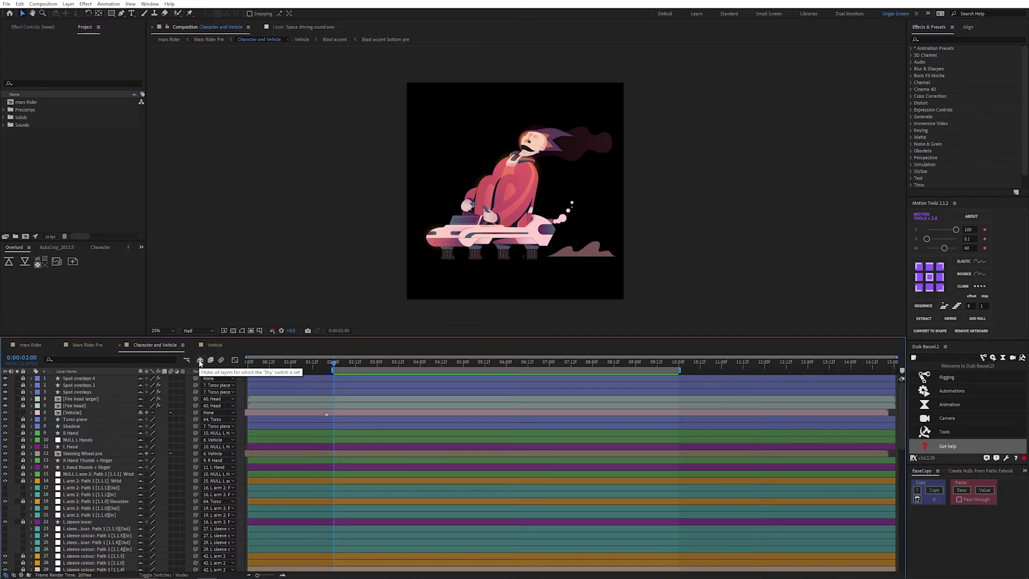
pyautogui.click(200, 360)
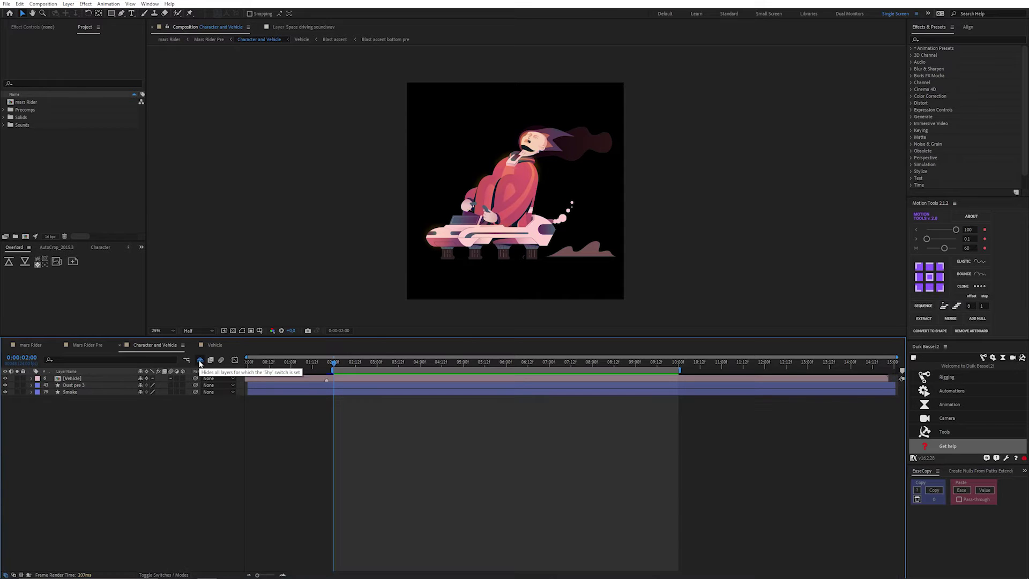
pyautogui.click(567, 231)
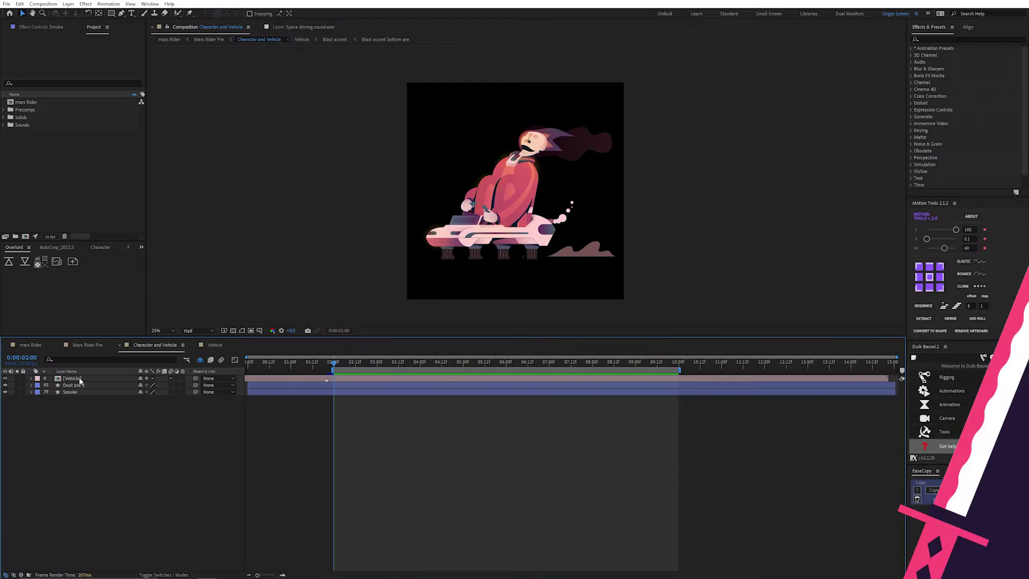
pyautogui.doubleClick(79, 377)
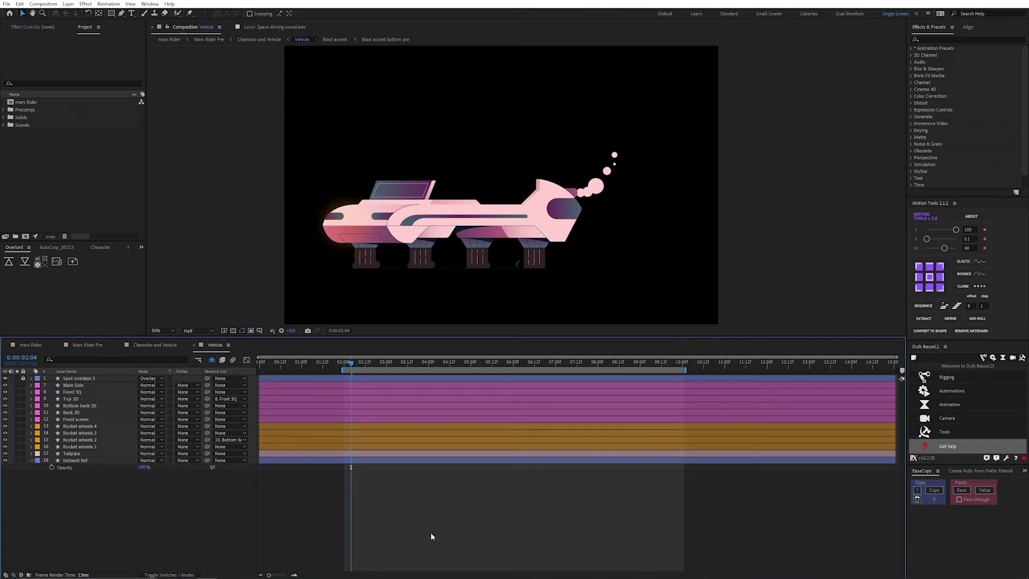
# Set the current time to 0:00:02:00 and lower the Exhaust Ref layer's opacity to 30%
pyautogui.moveTo(347, 361); pyautogui.dragTo(344, 361)
pyautogui.click(82, 460)
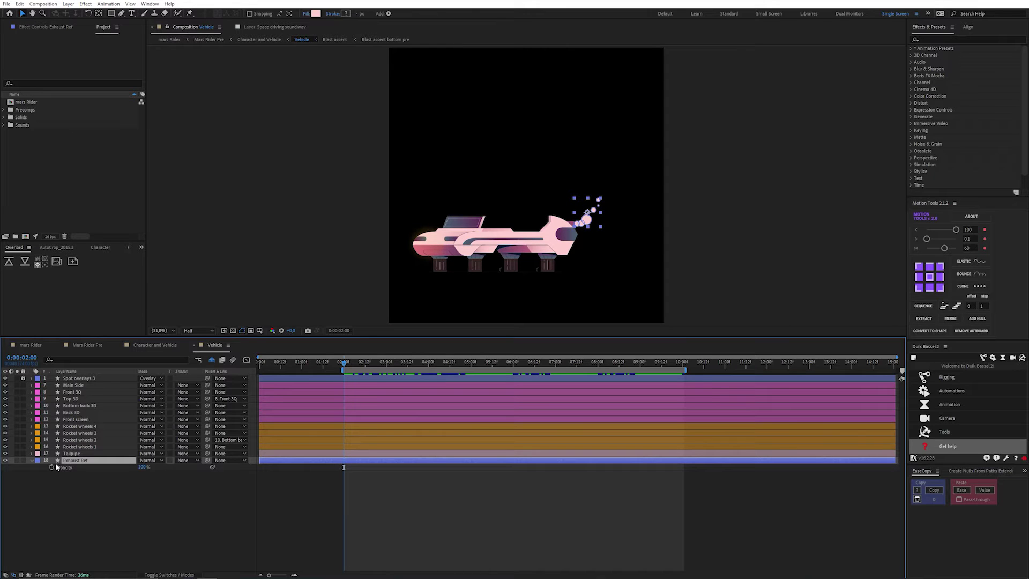
pyautogui.click(143, 468)
pyautogui.click(138, 519)
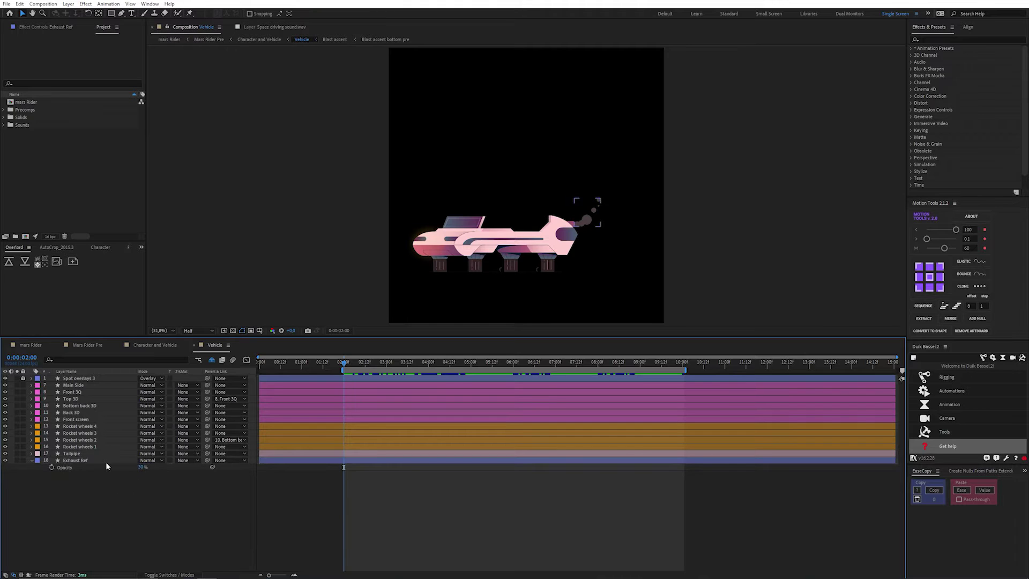
# Solo the Tailpipe and Exhaust Ref layers and frame the tailpipe with its reference smoke circles
pyautogui.scroll(3, 572, 228)
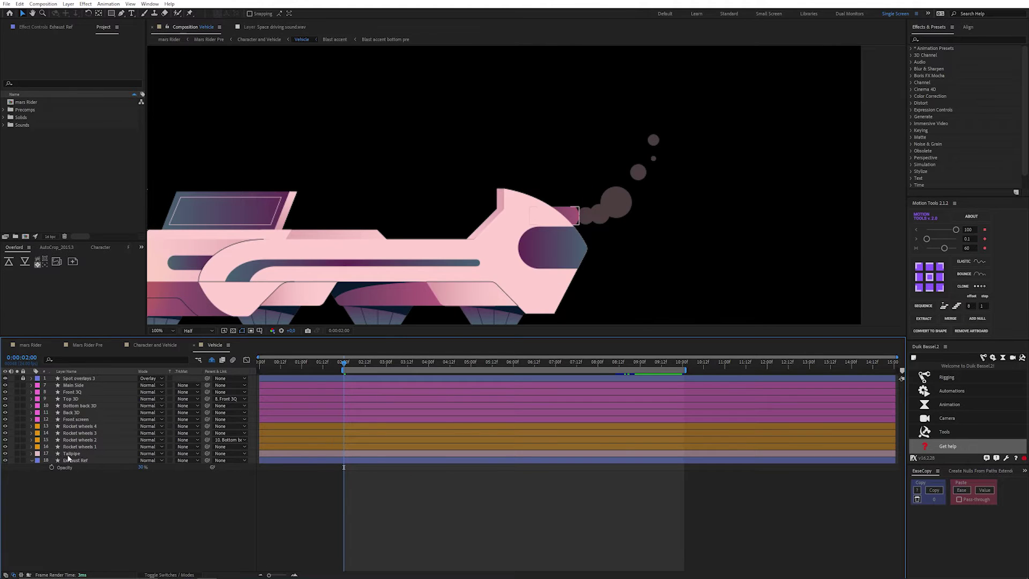
pyautogui.click(51, 469)
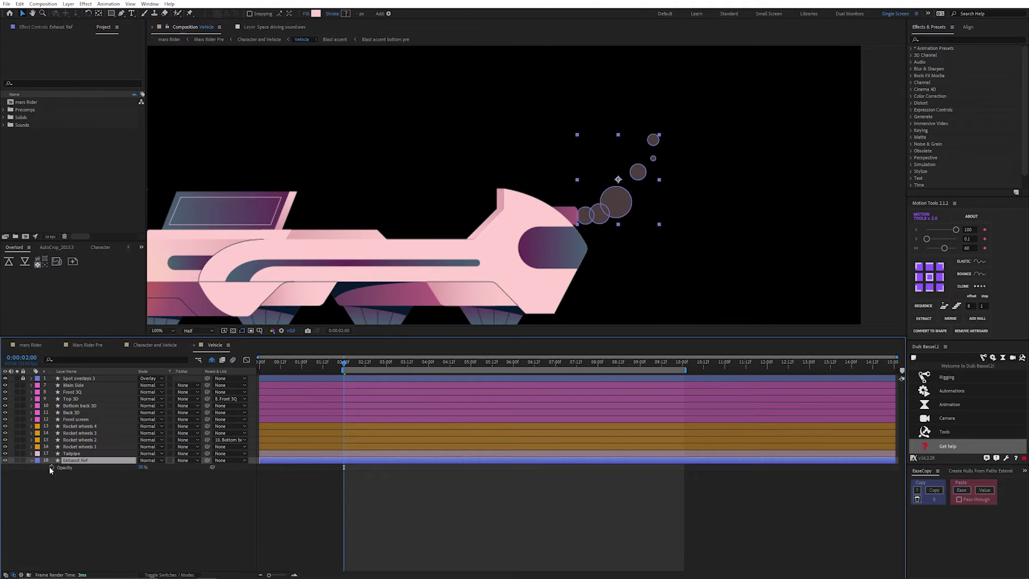
pyautogui.click(16, 453)
pyautogui.click(17, 460)
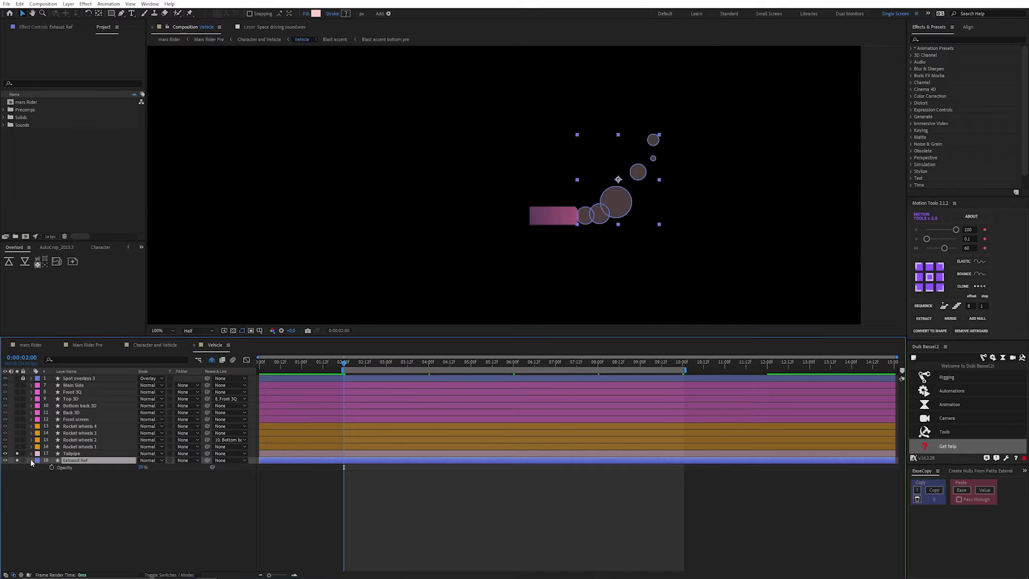
pyautogui.click(582, 275)
pyautogui.scroll(2, 666, 240)
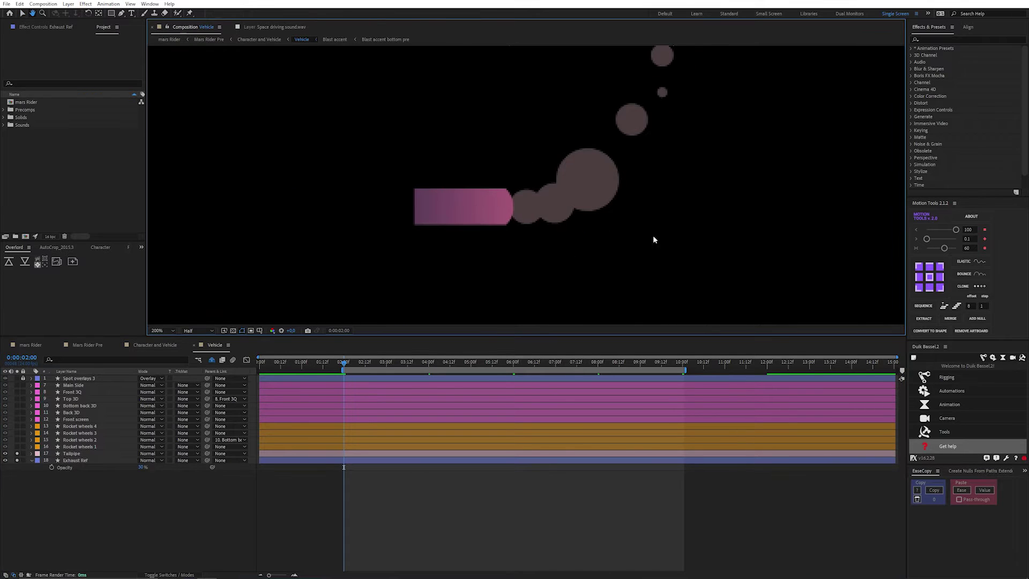
pyautogui.moveTo(696, 203); pyautogui.dragTo(696, 265)
pyautogui.click(490, 541)
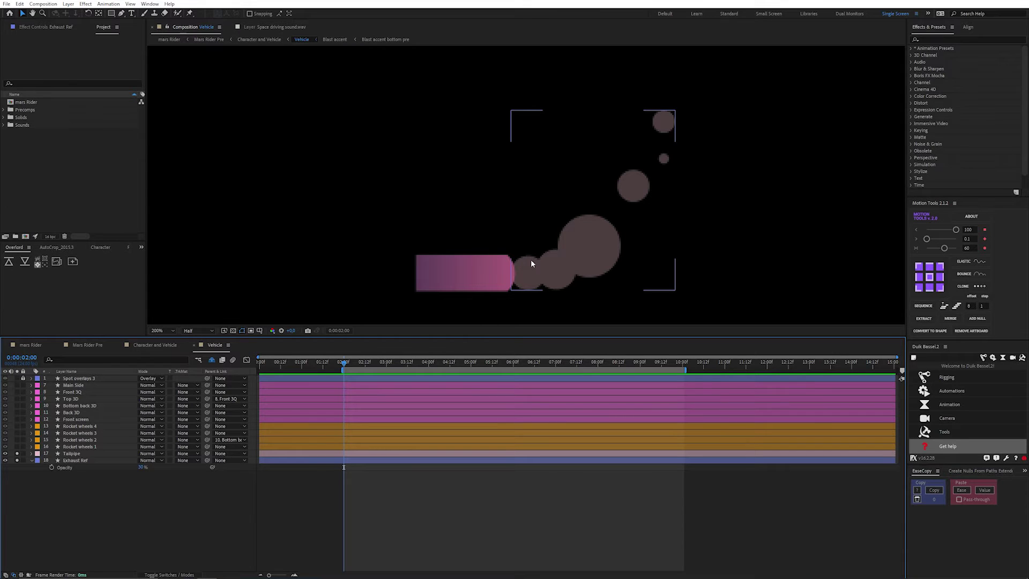
# Switch to Illustrator and send the exhaust circle closest to the tailpipe to After Effects with Overlord
pyautogui.moveTo(111, 13); pyautogui.dragTo(132, 33)
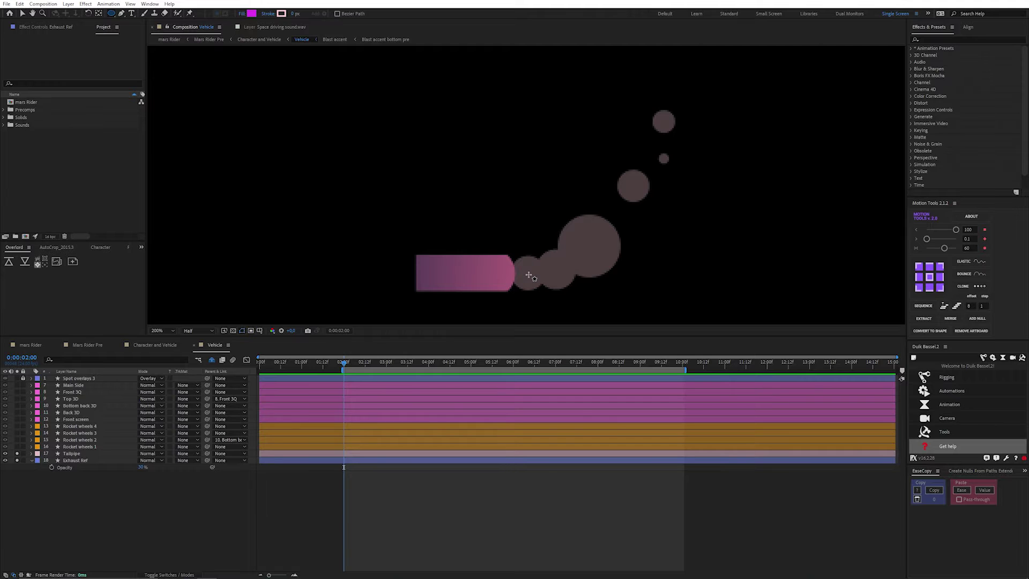
pyautogui.hotkey('alt', 'Tab')
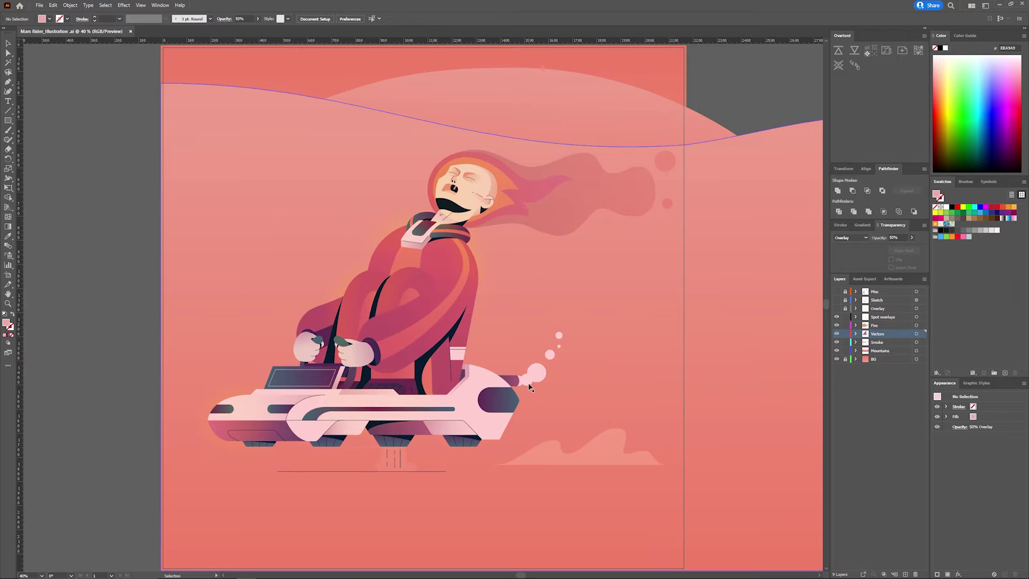
pyautogui.scroll(4, 529, 386)
pyautogui.press('a')
pyautogui.click(490, 374)
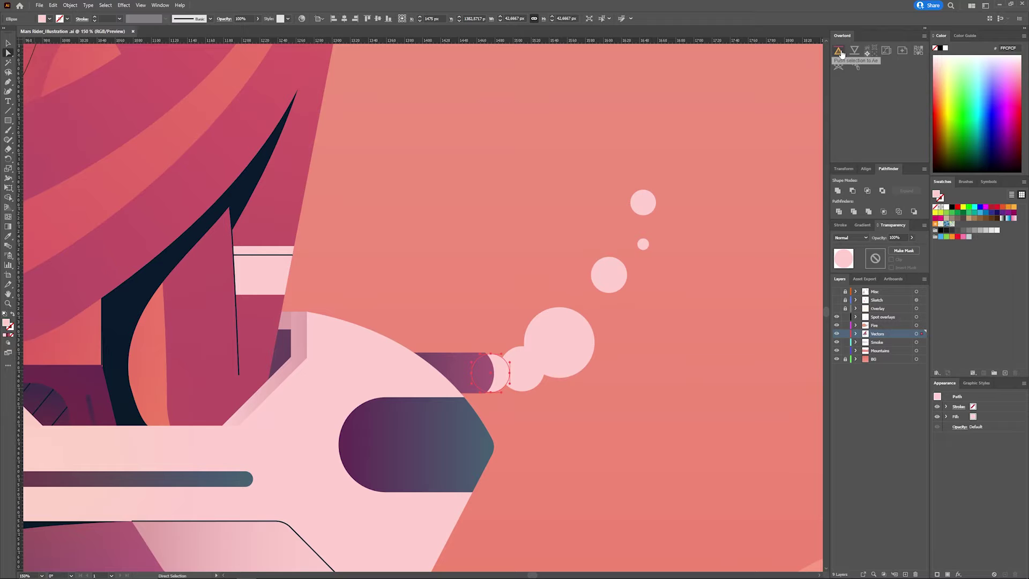
pyautogui.click(839, 52)
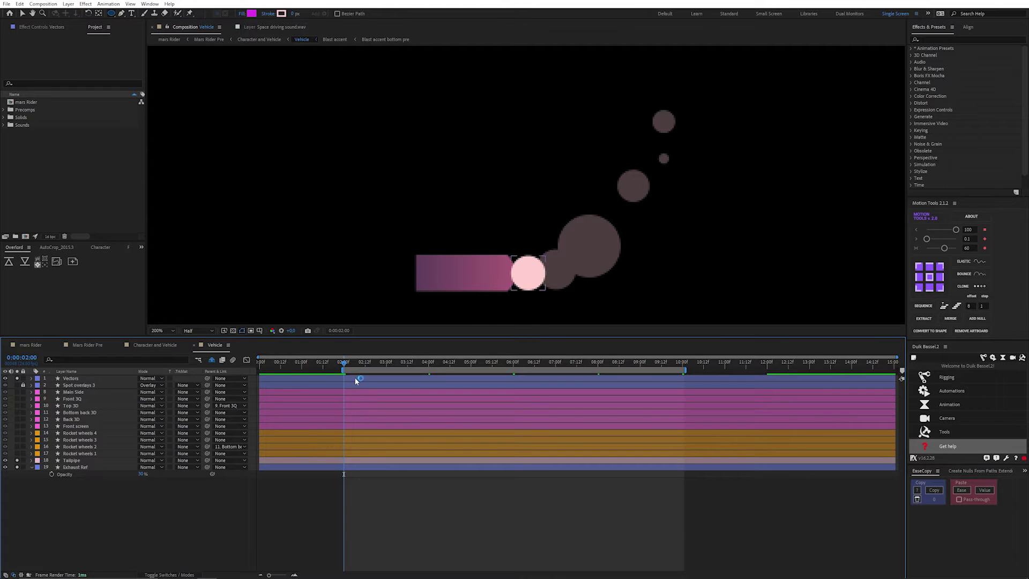
# Rename the imported circle layer Smoke 1 and place it directly below the Tailpipe layer
pyautogui.click(355, 378)
pyautogui.moveTo(63, 381); pyautogui.dragTo(68, 460)
pyautogui.click(394, 545)
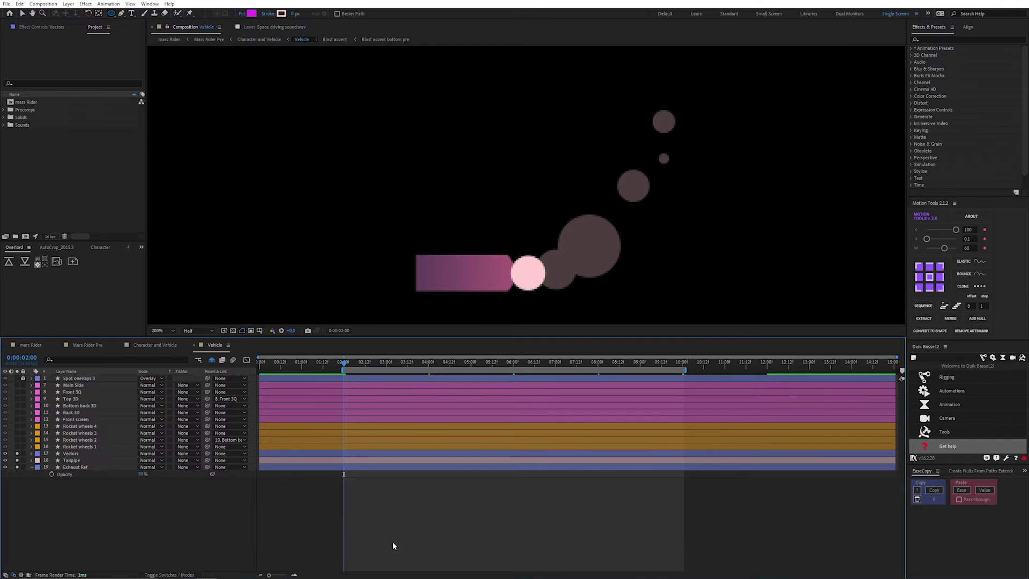
pyautogui.click(80, 454)
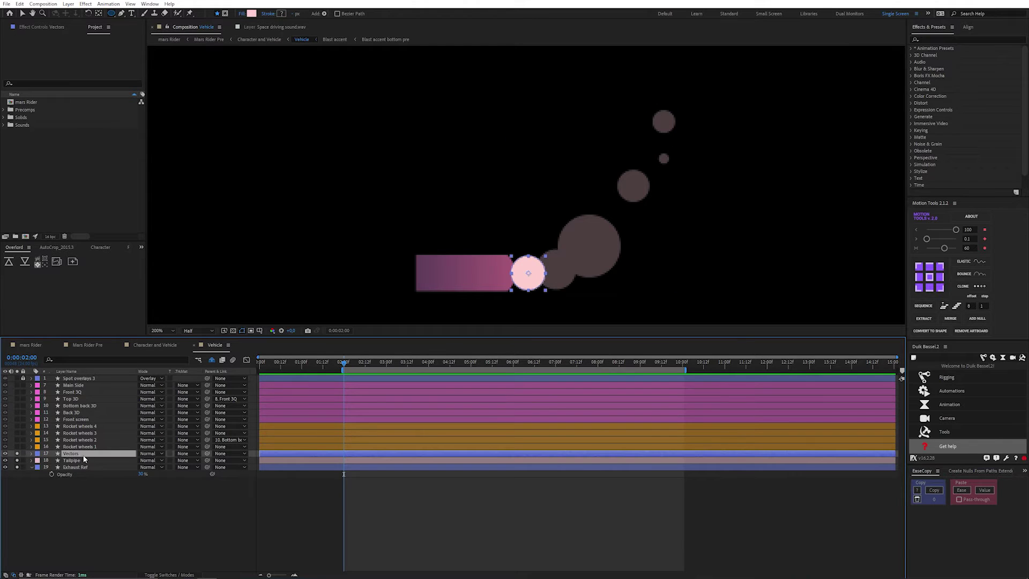
pyautogui.press('Return')
pyautogui.write('Smoke 1')
pyautogui.press('Return')
pyautogui.moveTo(83, 454); pyautogui.dragTo(81, 469)
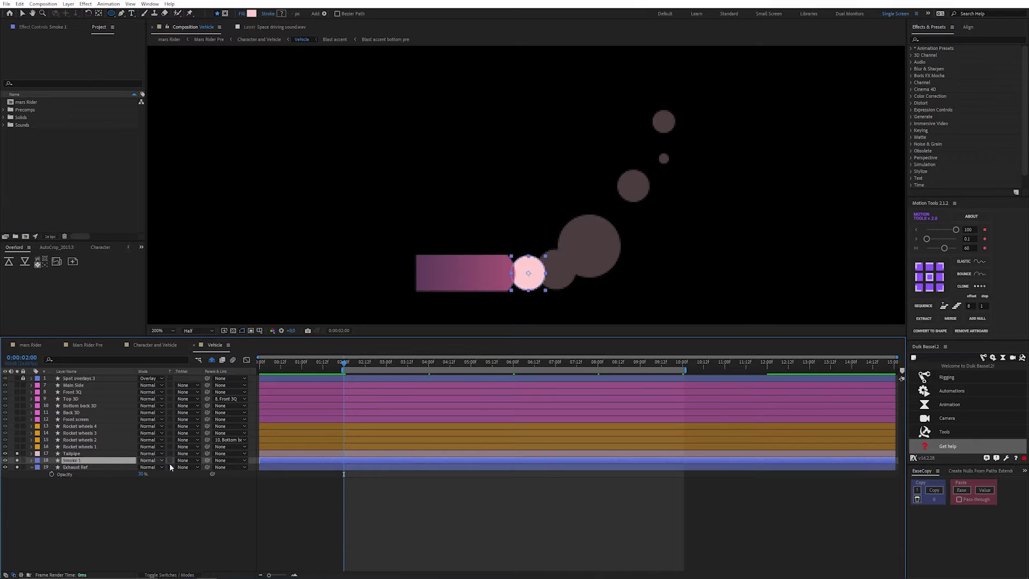
# Change the Smoke 1 layer's label colour to Yellow
pyautogui.click(37, 461)
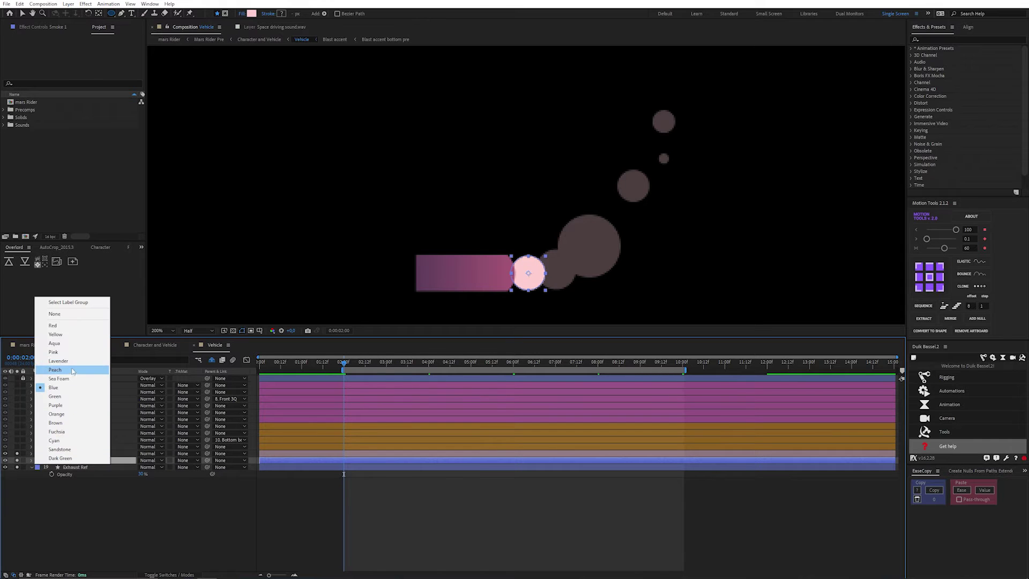
pyautogui.click(55, 334)
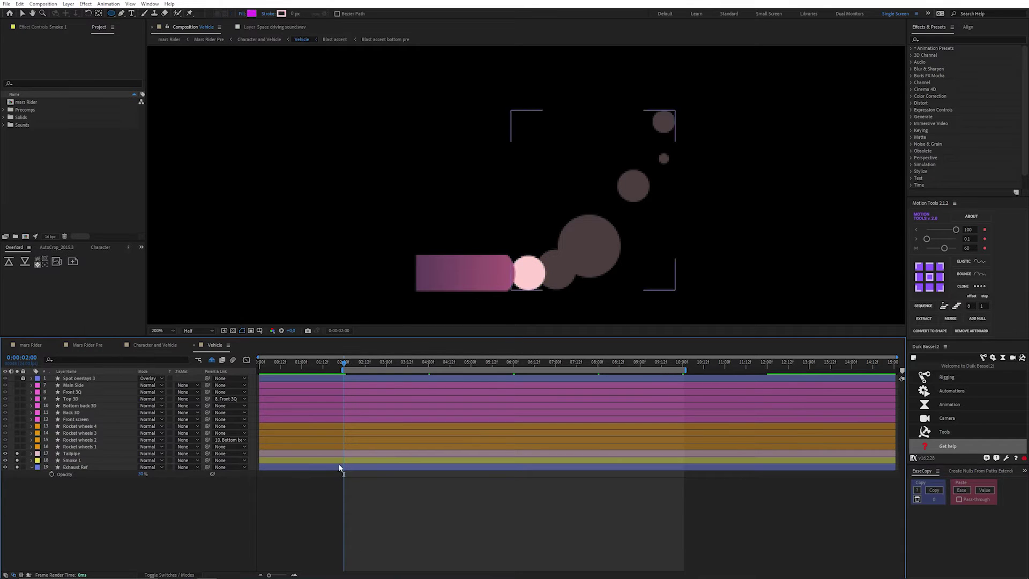
pyautogui.click(505, 566)
# Add a Position keyframe to the Smoke 1 layer at 0:00:02:00
pyautogui.scroll(2, 535, 128)
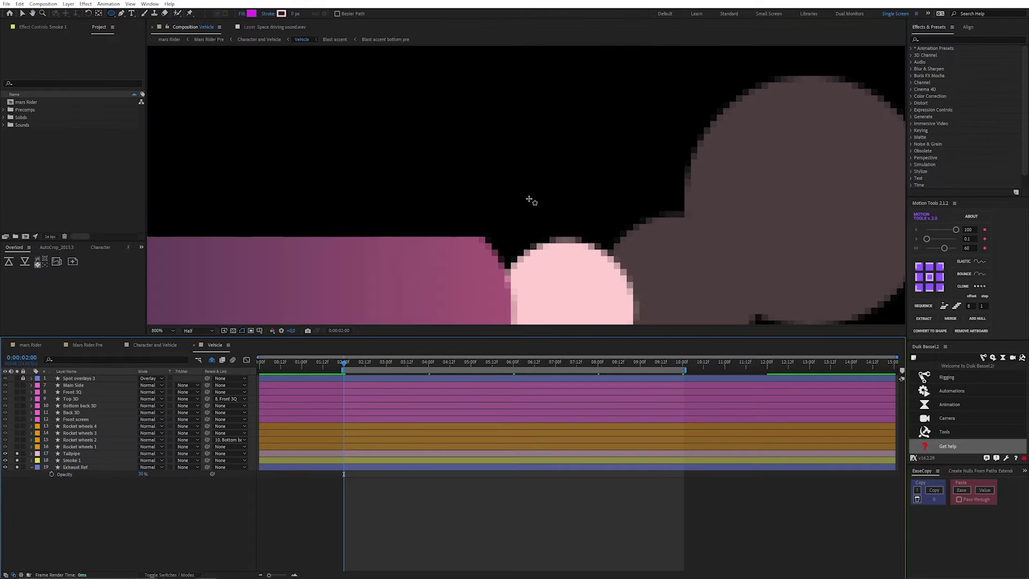
pyautogui.click(348, 460)
pyautogui.press('p')
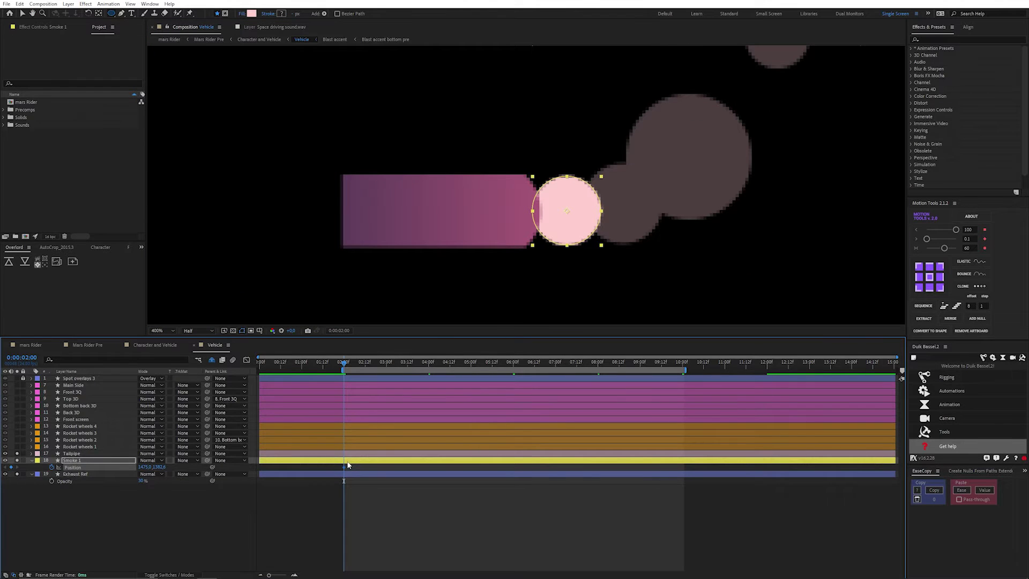
# Add further Position keyframes to Smoke 1 at 0:00:03:00 and 0:00:02:08
pyautogui.scroll(2, 348, 465)
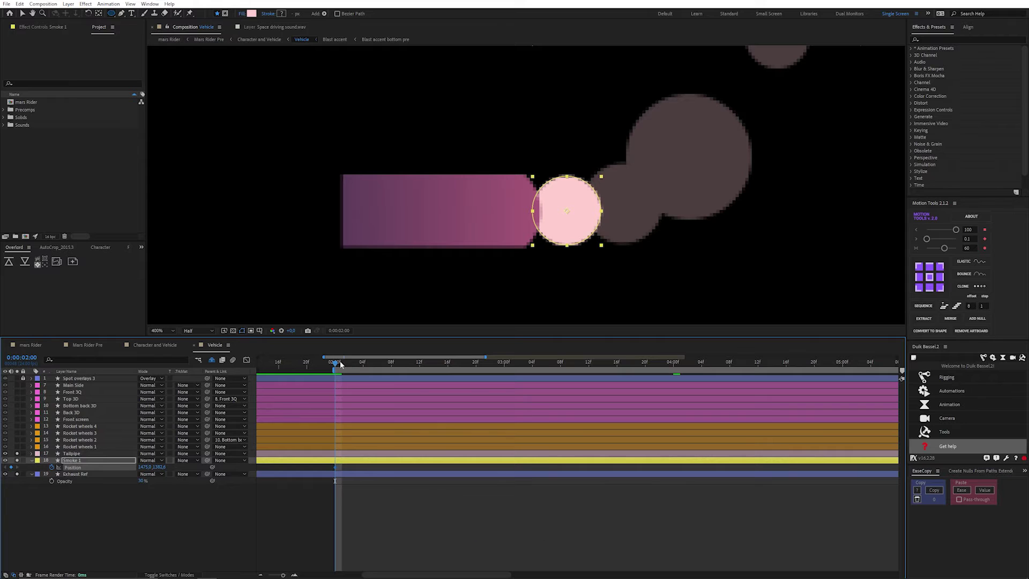
pyautogui.click(504, 363)
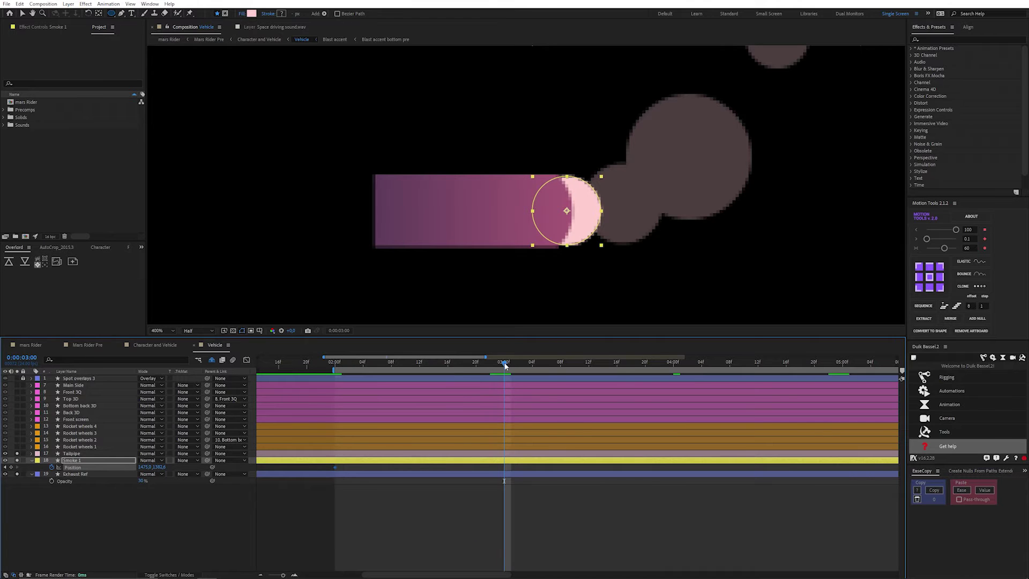
pyautogui.scroll(-1, 514, 290)
pyautogui.moveTo(487, 312); pyautogui.dragTo(530, 222)
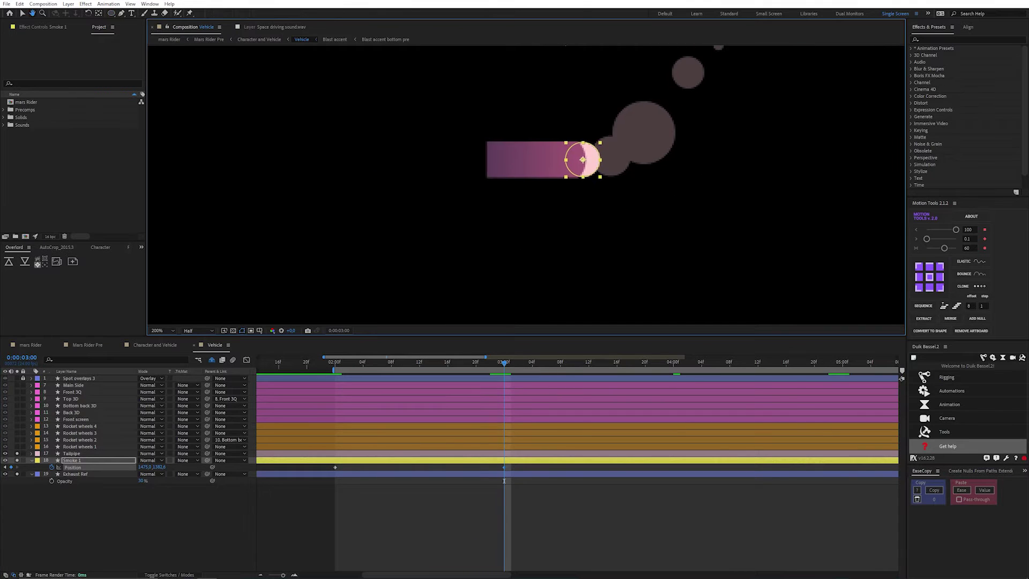
pyautogui.press('v')
pyautogui.click(503, 530)
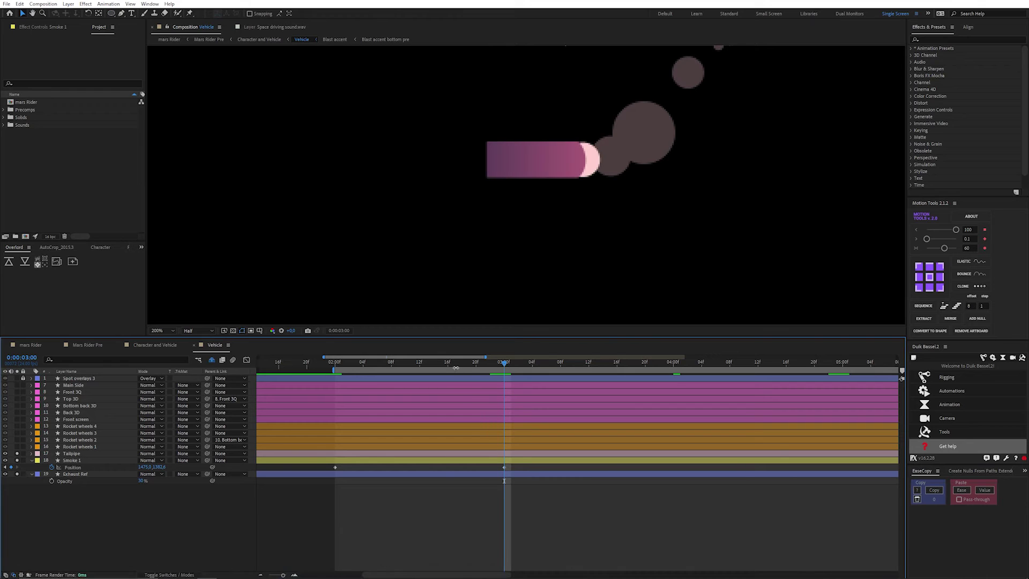
pyautogui.click(391, 362)
pyautogui.click(11, 467)
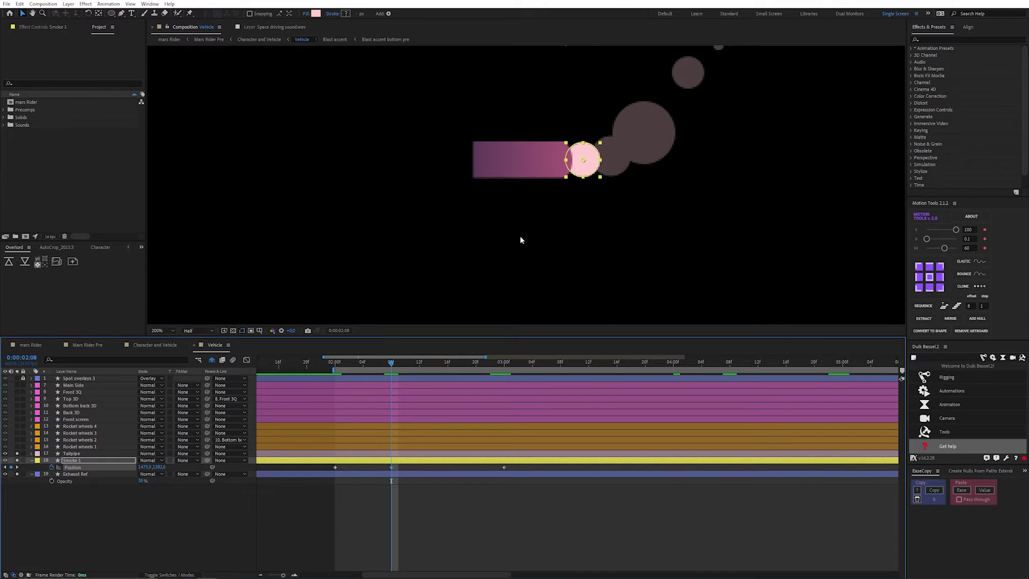
# At 0:00:02:00, move the Smoke 1 circle horizontally back inside the tailpipe so it starts hidden
pyautogui.click(335, 363)
pyautogui.moveTo(345, 465); pyautogui.dragTo(325, 471)
pyautogui.moveTo(582, 169); pyautogui.dragTo(552, 173)
# At 0:00:02:08, move the Smoke 1 circle horizontally outward, just clear of the tailpipe's end
pyautogui.click(391, 364)
pyautogui.moveTo(398, 463); pyautogui.dragTo(372, 471)
pyautogui.moveTo(583, 169); pyautogui.dragTo(605, 171)
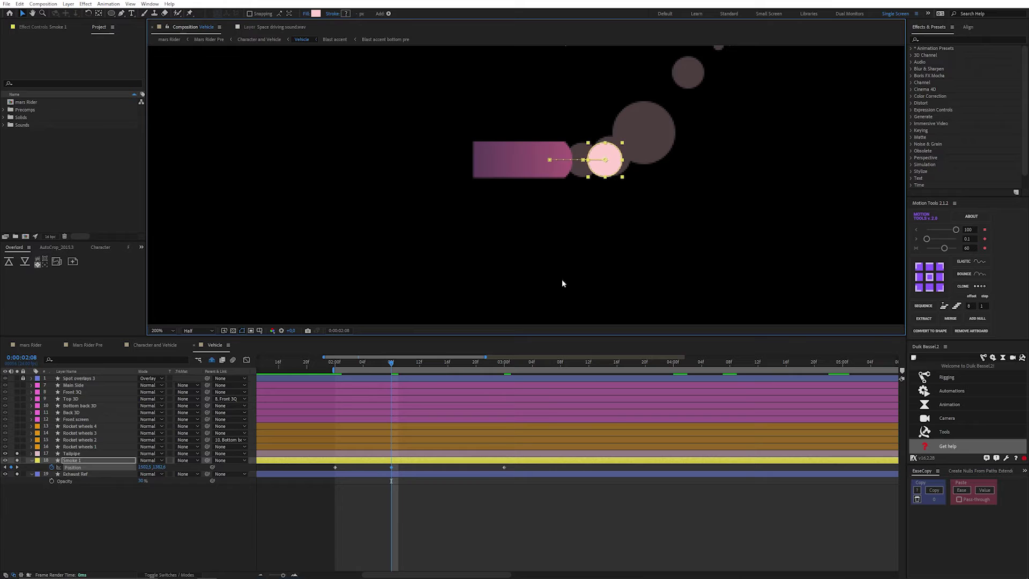
# At 0:00:03:00, move Smoke 1 onto the topmost reference circle and bend its motion path into a smooth upward curve
pyautogui.click(506, 364)
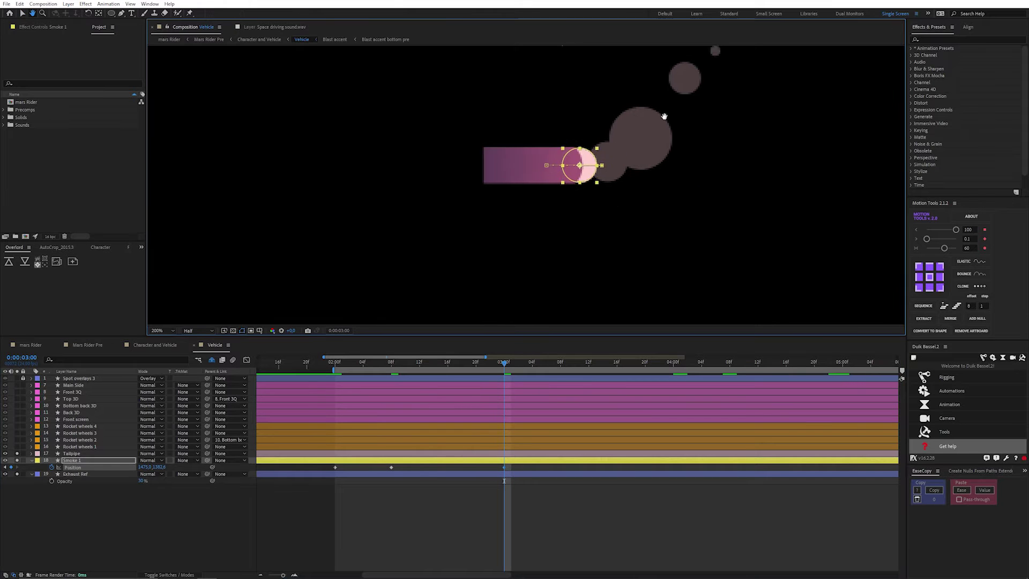
pyautogui.moveTo(509, 256); pyautogui.dragTo(642, 98)
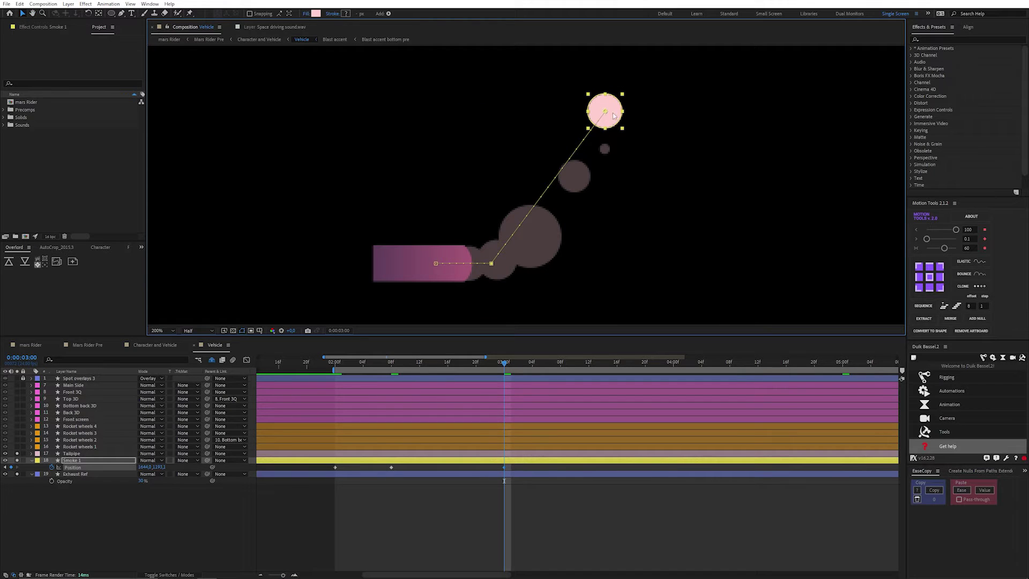
pyautogui.moveTo(605, 119); pyautogui.dragTo(598, 232)
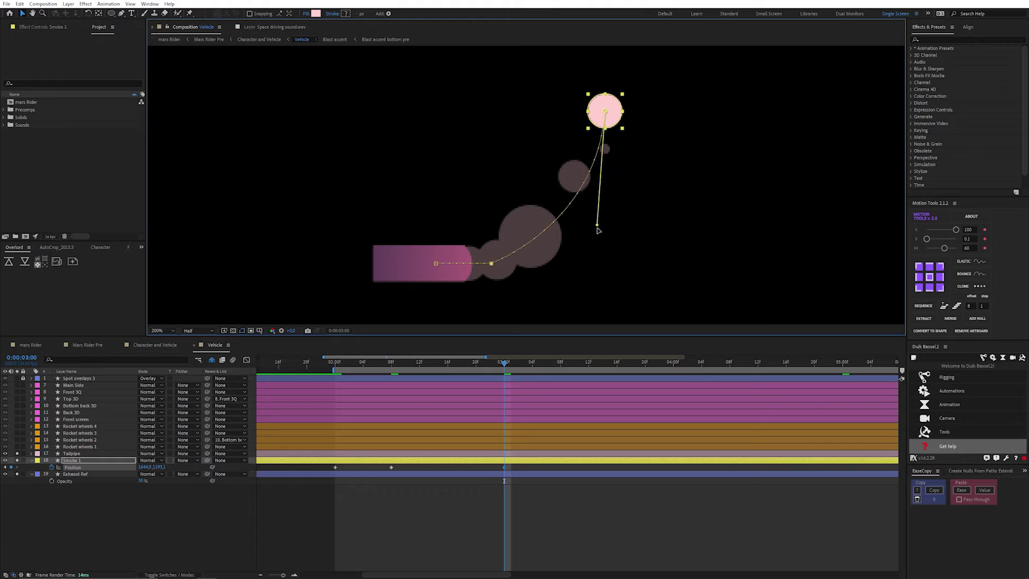
pyautogui.moveTo(491, 264); pyautogui.dragTo(535, 264)
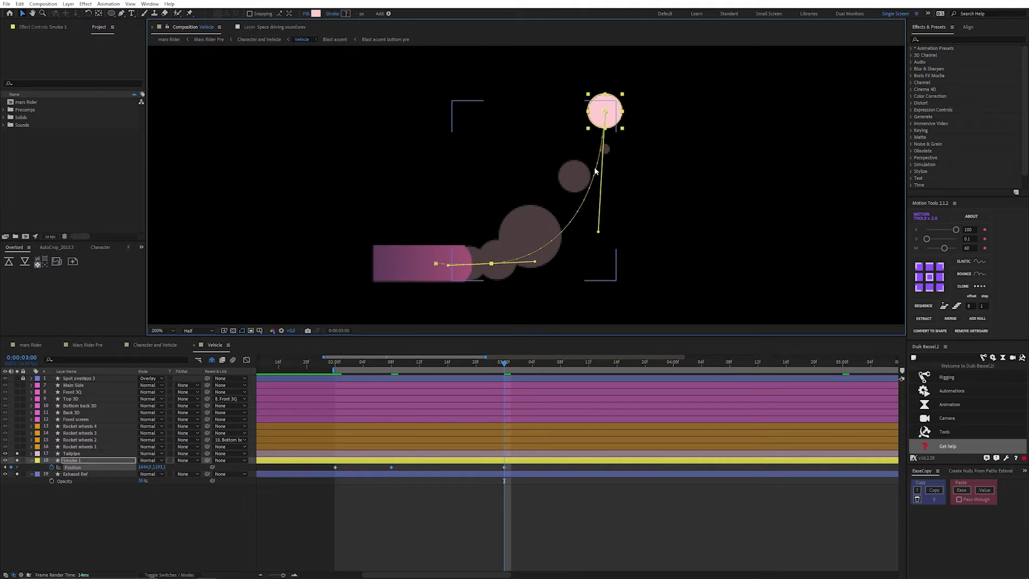
# Refine the end point and handle of Smoke 1's motion path, and add Scale keyframes at 0:00:02:00 and 0:00:02:08
pyautogui.moveTo(606, 115)
pyautogui.mouseDown()
pyautogui.moveTo(630, 119)
pyautogui.moveTo(607, 113)
pyautogui.mouseUp()
pyautogui.moveTo(599, 230); pyautogui.dragTo(609, 216)
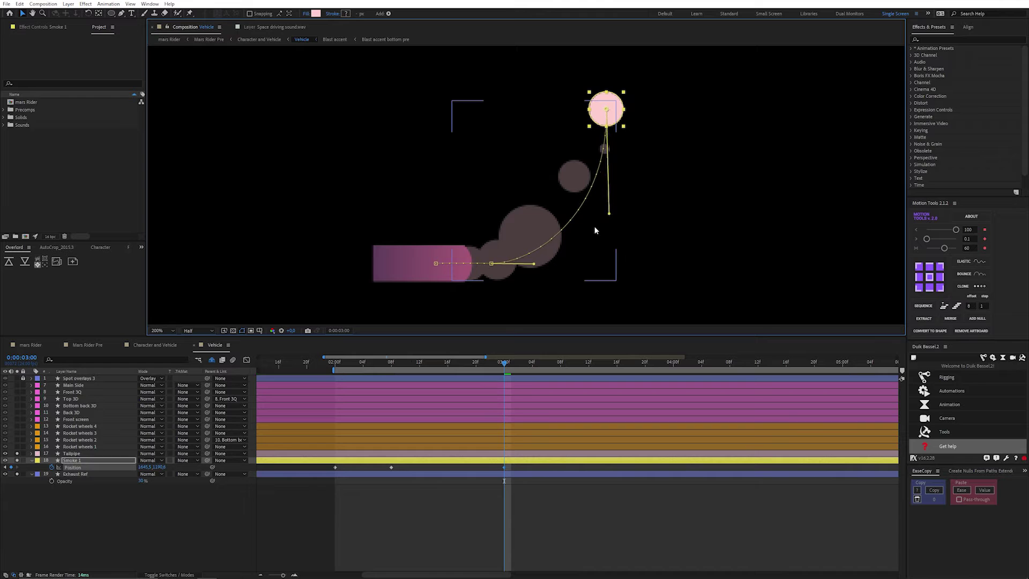
pyautogui.click(335, 363)
pyautogui.hotkey('alt', 'shift', 's')
pyautogui.click(346, 502)
pyautogui.moveTo(367, 365); pyautogui.dragTo(391, 365)
pyautogui.click(10, 474)
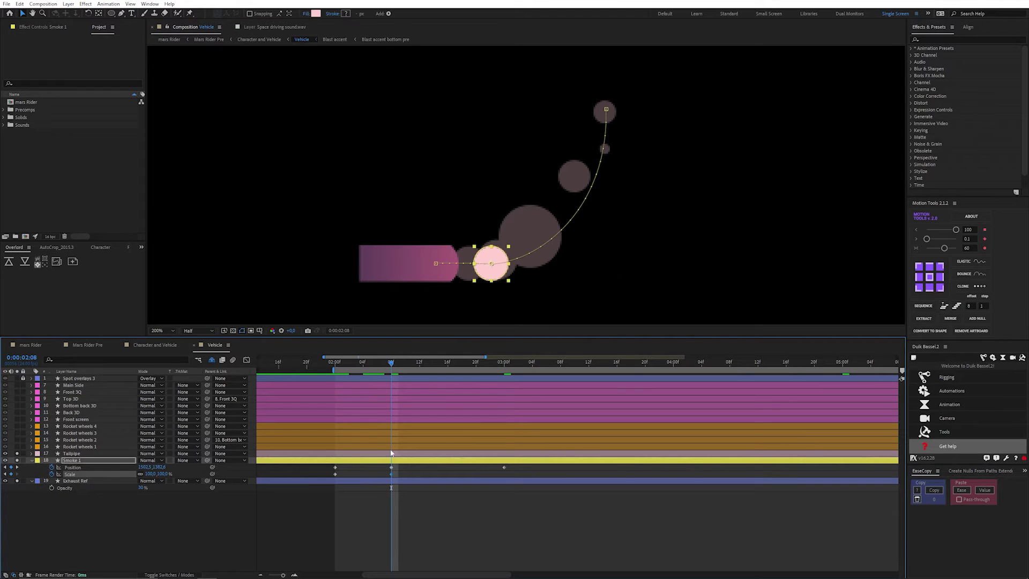
# Set Smoke 1's Scale to about 136% at 0:00:02:08 and to 0% at 0:00:03:00
pyautogui.moveTo(160, 474); pyautogui.dragTo(177, 473)
pyautogui.moveTo(391, 365); pyautogui.dragTo(497, 366)
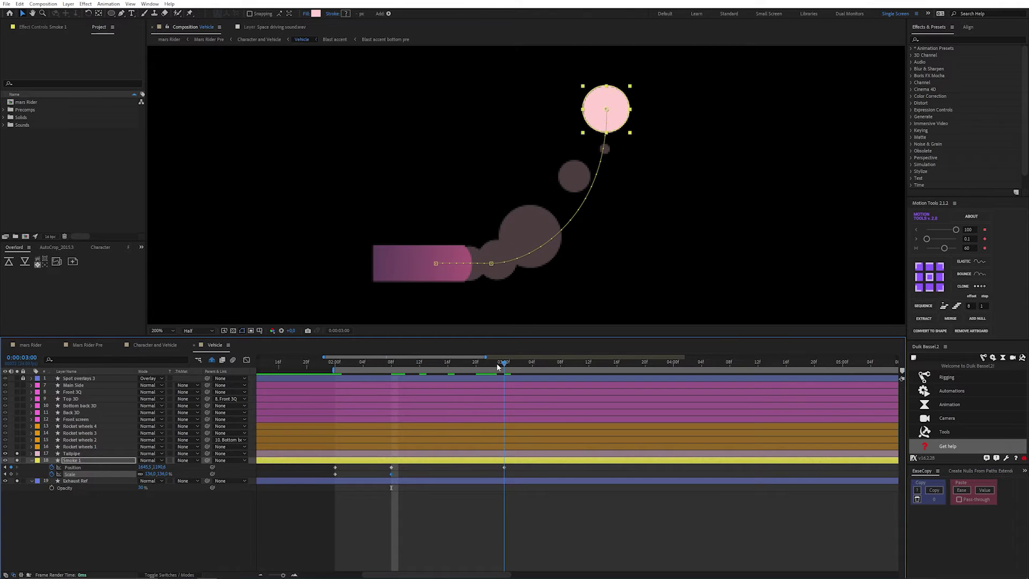
pyautogui.click(159, 474)
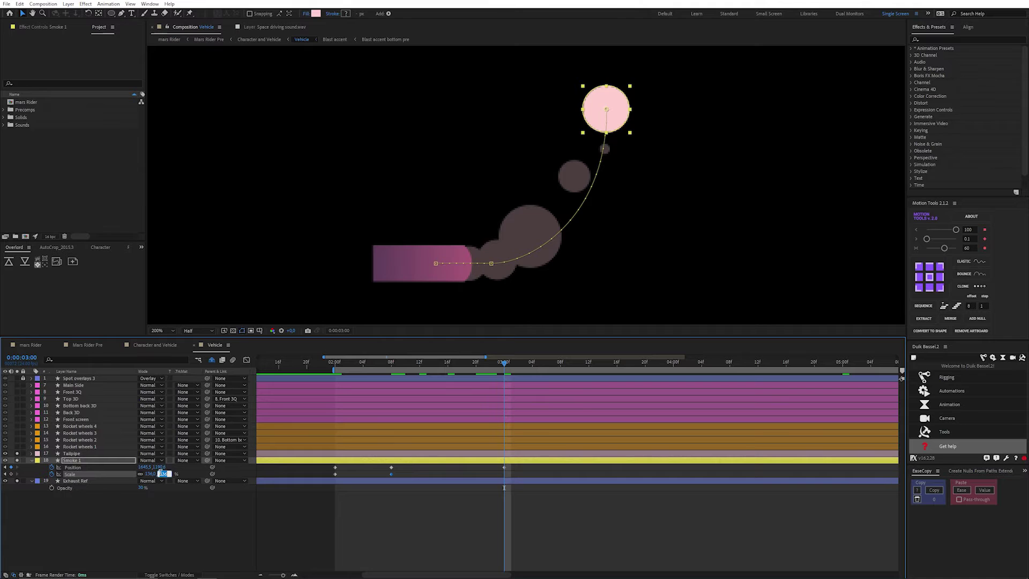
pyautogui.write('0')
pyautogui.press('Return')
pyautogui.click(562, 523)
# Preview Smoke 1's position and scale animation from 0:00:02:00, checking how it leaves the tailpipe
pyautogui.moveTo(488, 365); pyautogui.dragTo(343, 383)
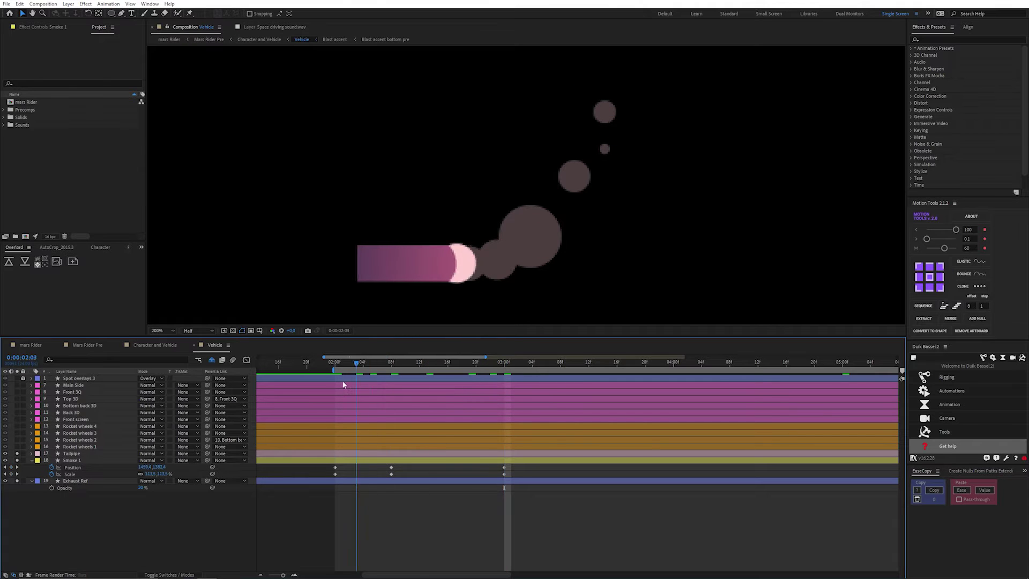
pyautogui.press('space')
pyautogui.click(333, 365)
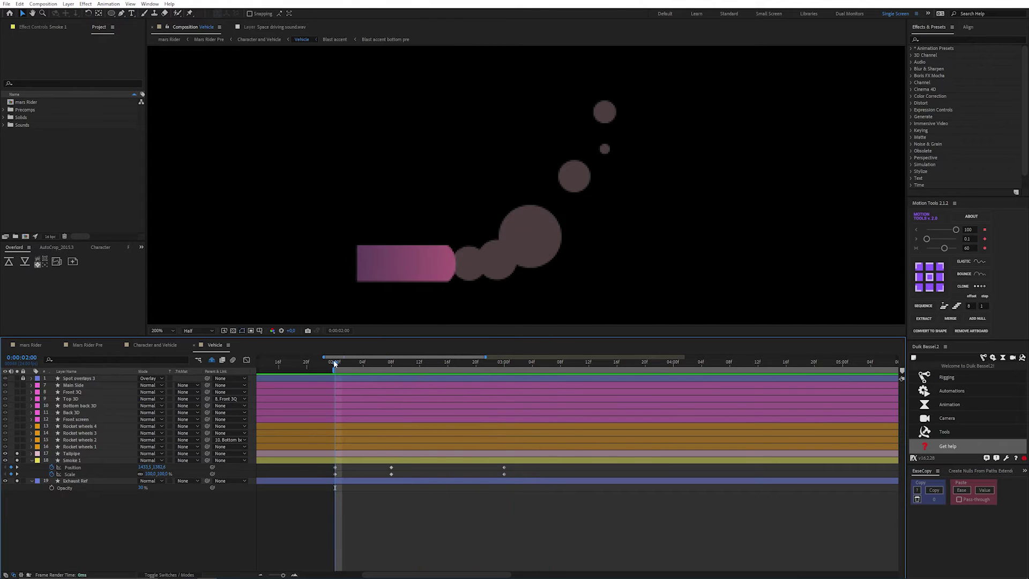
pyautogui.press('space')
pyautogui.click(407, 364)
pyautogui.moveTo(407, 364); pyautogui.dragTo(356, 369)
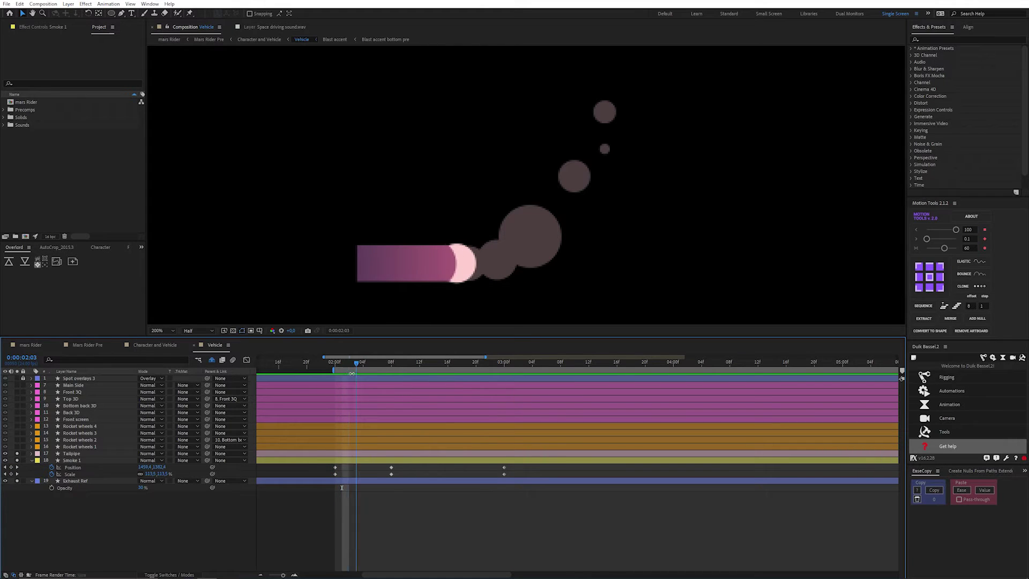
# Make Smoke 1's middle Position keyframe at 0:00:02:08 rove across time
pyautogui.click(398, 363)
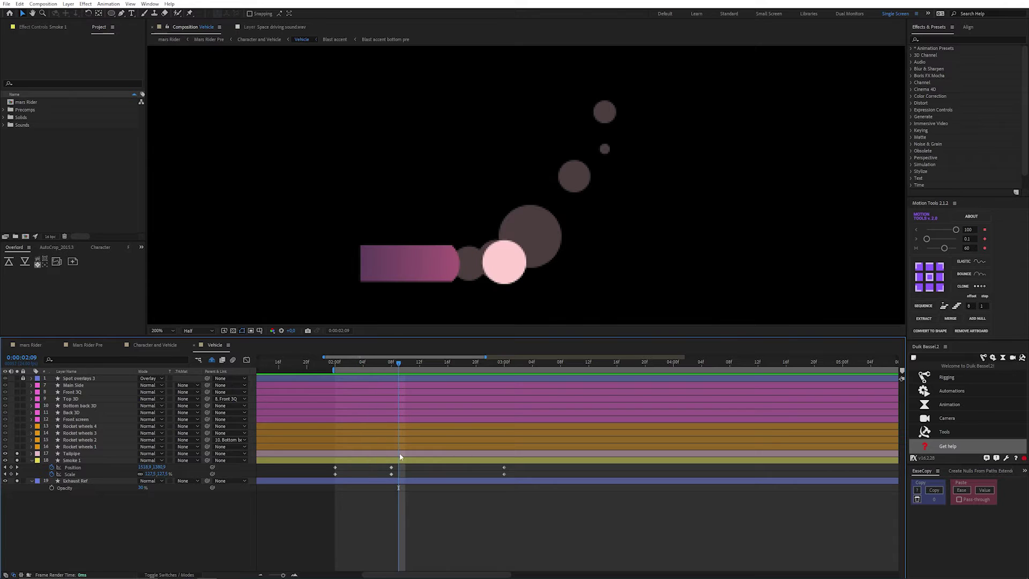
pyautogui.moveTo(382, 464); pyautogui.dragTo(512, 469)
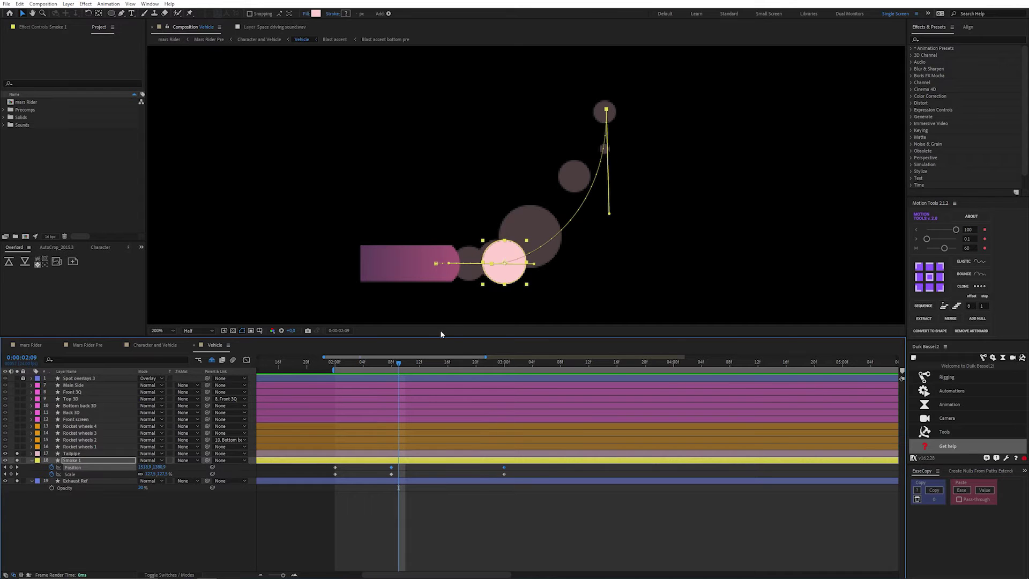
pyautogui.click(391, 363)
pyautogui.moveTo(409, 464); pyautogui.dragTo(391, 469)
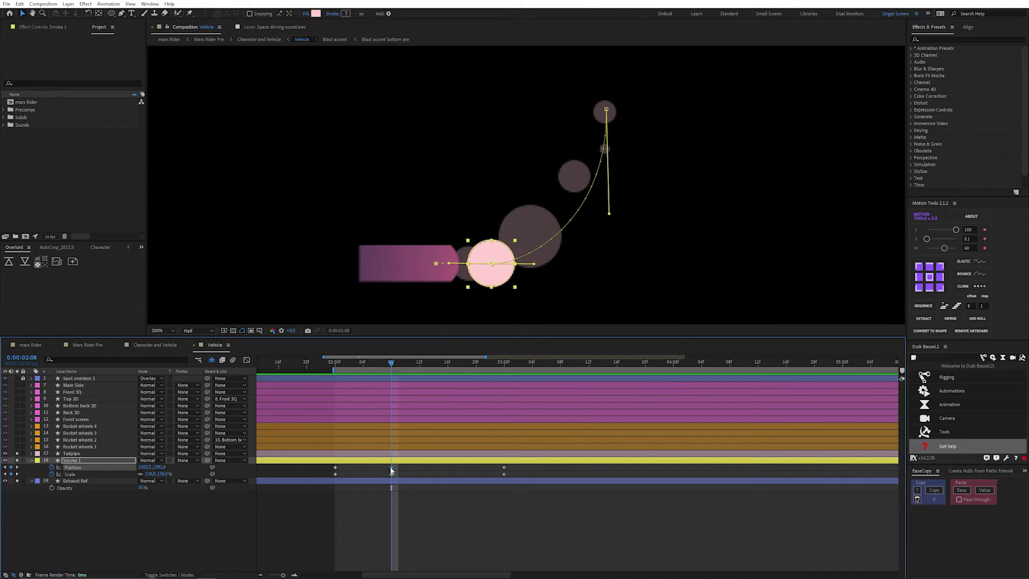
pyautogui.rightClick(391, 470)
pyautogui.click(425, 503)
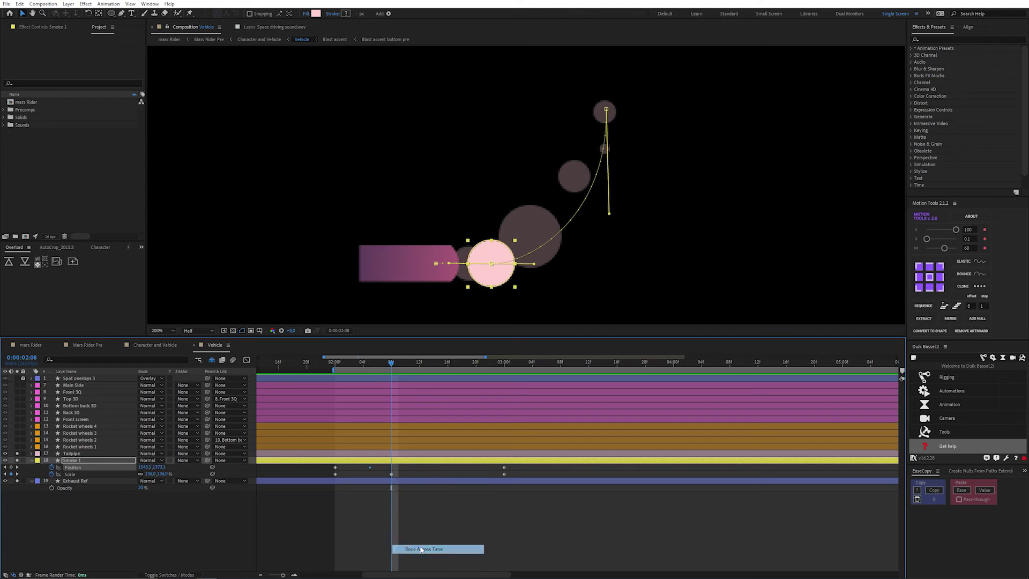
pyautogui.click(426, 511)
# Preview the evened-out Smoke 1 motion from 0:00:02:00
pyautogui.click(336, 364)
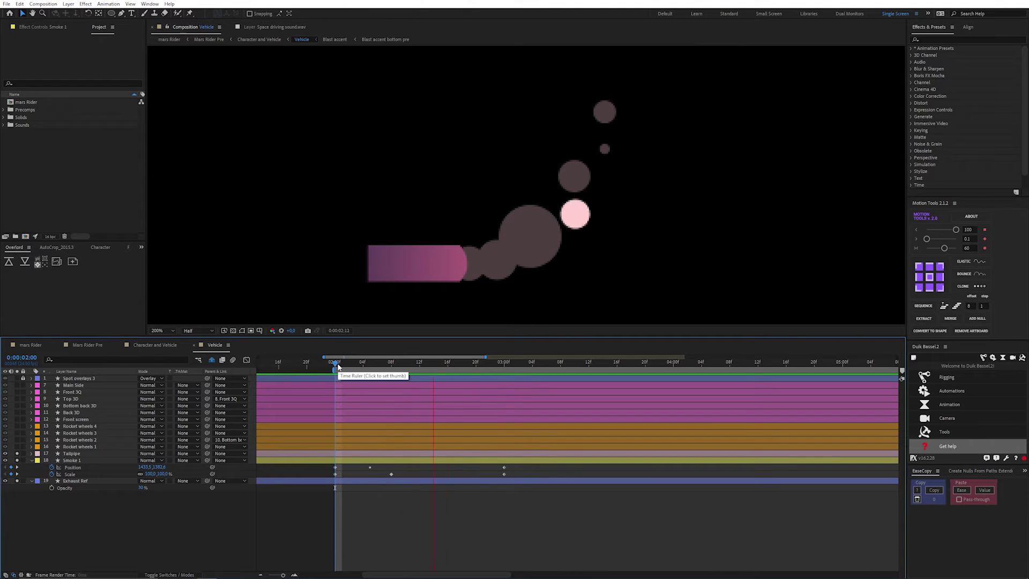
pyautogui.press('space')
pyautogui.press('space')
pyautogui.press('space')
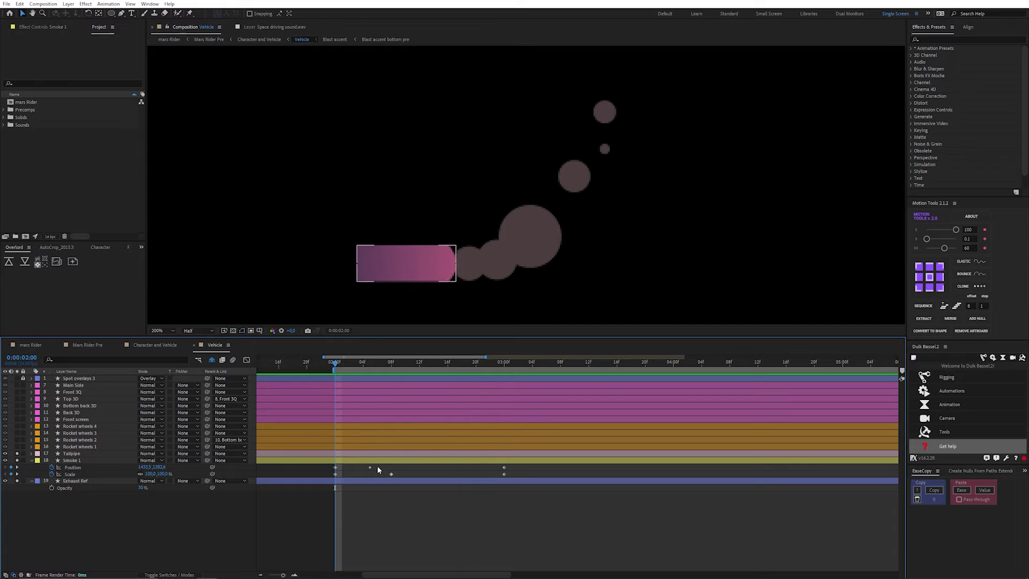
# Apply Easy Ease to Smoke 1's Scale keyframe at 0:00:02:08 and preview the animation
pyautogui.click(391, 473)
pyautogui.press('F9')
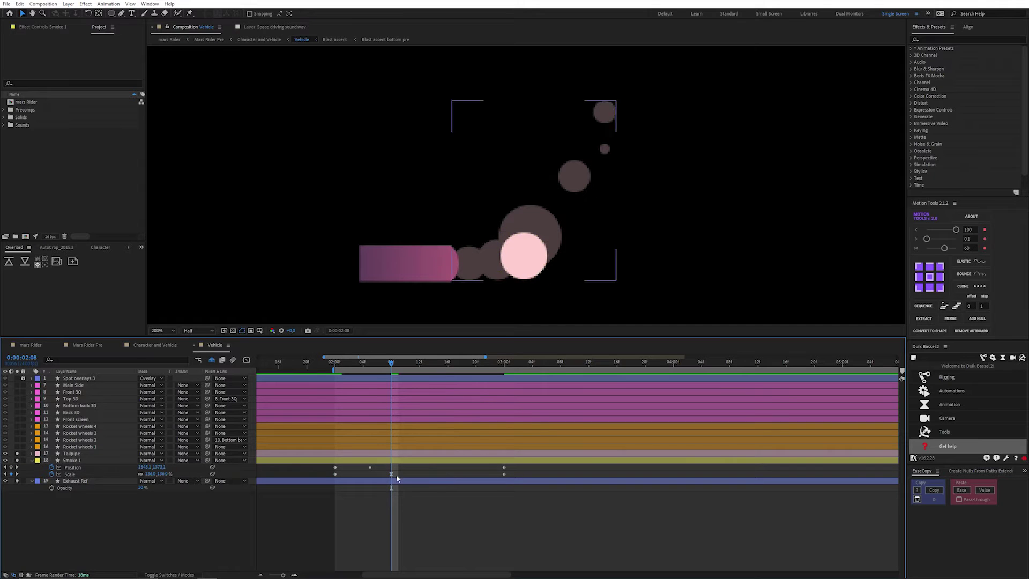
pyautogui.click(335, 363)
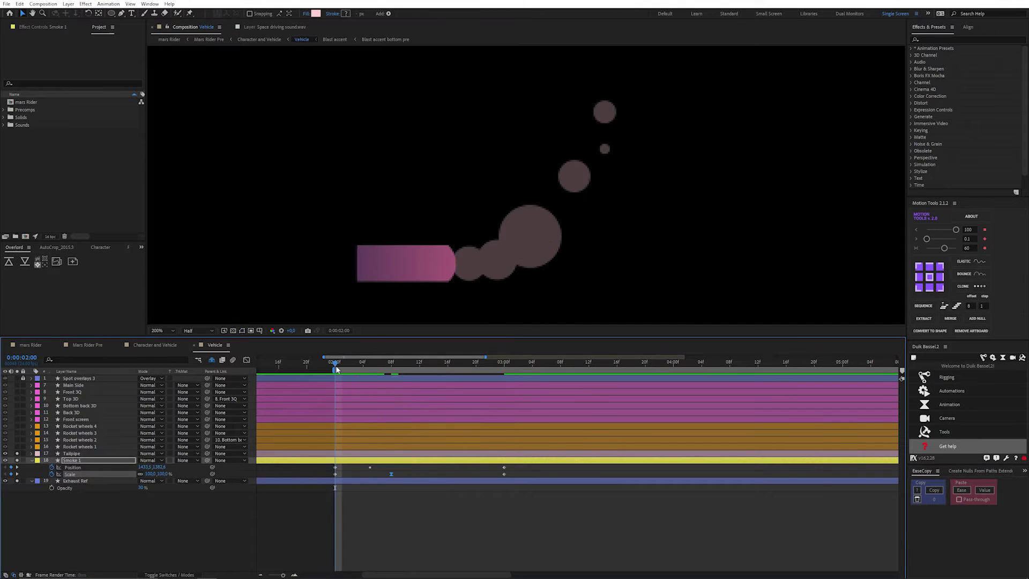
pyautogui.press('space')
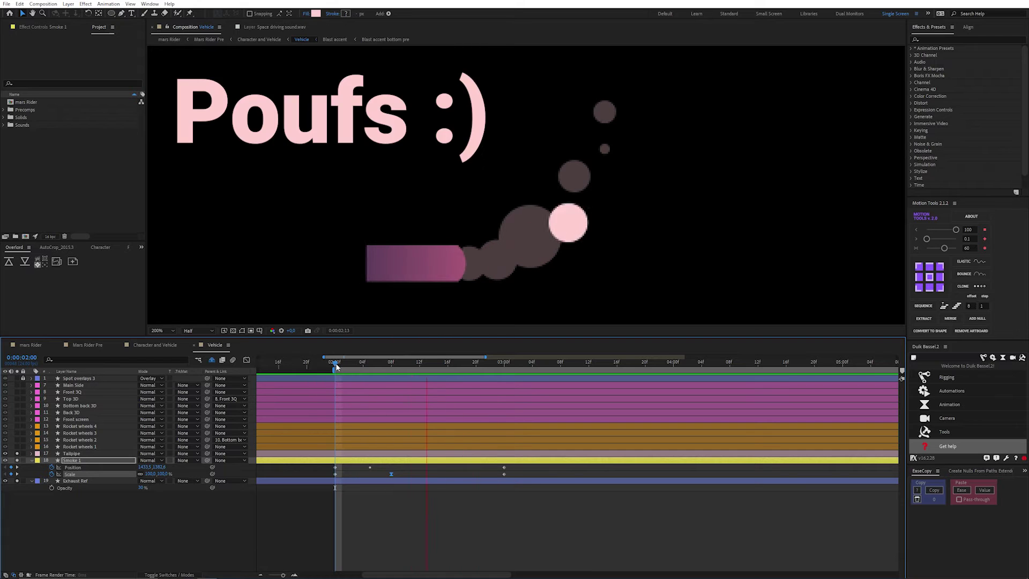
pyautogui.press('space')
# Set Smoke 1's Scale at 0:00:02:08 to 160% and save the project
pyautogui.click(152, 474)
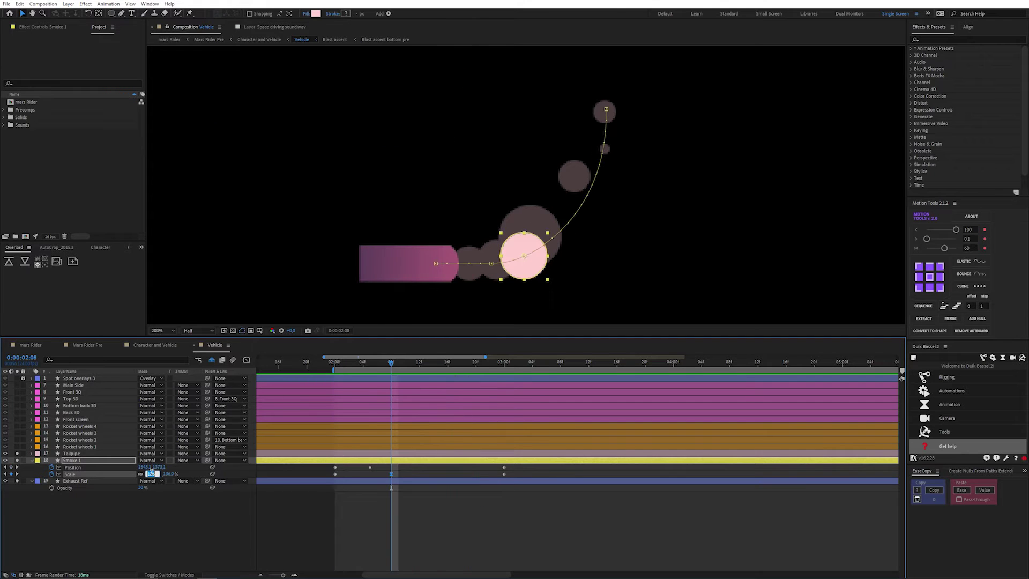
pyautogui.write('160')
pyautogui.press('Return')
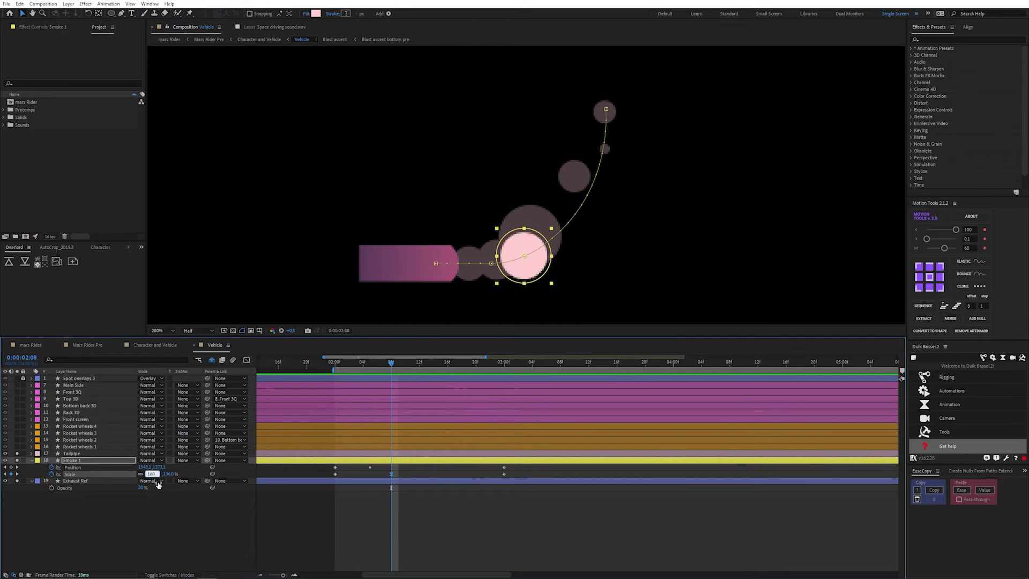
pyautogui.click(397, 529)
pyautogui.hotkey('ctrl', 's')
# Check the smoke emerging from the tailpipe, and set Smoke 1's Scale at 0:00:02:00 to 80%
pyautogui.click(338, 364)
pyautogui.moveTo(338, 364)
pyautogui.mouseDown()
pyautogui.moveTo(380, 362)
pyautogui.moveTo(348, 362)
pyautogui.mouseUp()
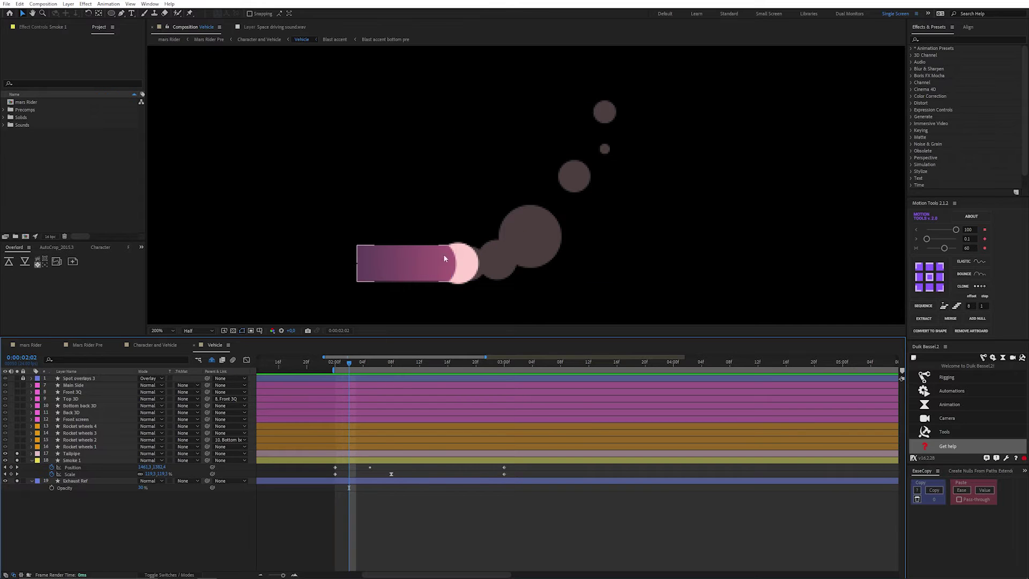
pyautogui.click(342, 363)
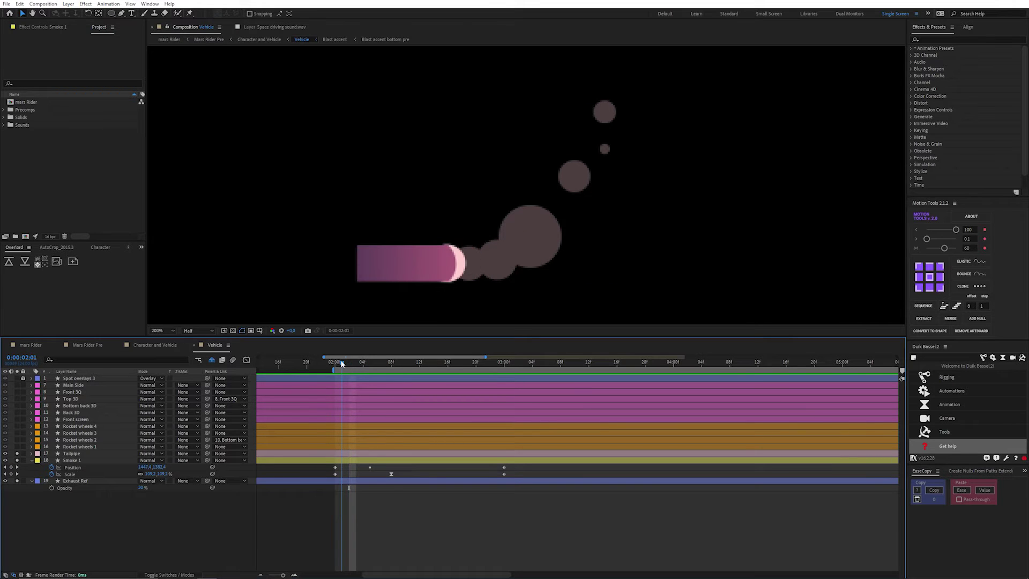
pyautogui.moveTo(342, 363); pyautogui.dragTo(337, 363)
pyautogui.click(325, 460)
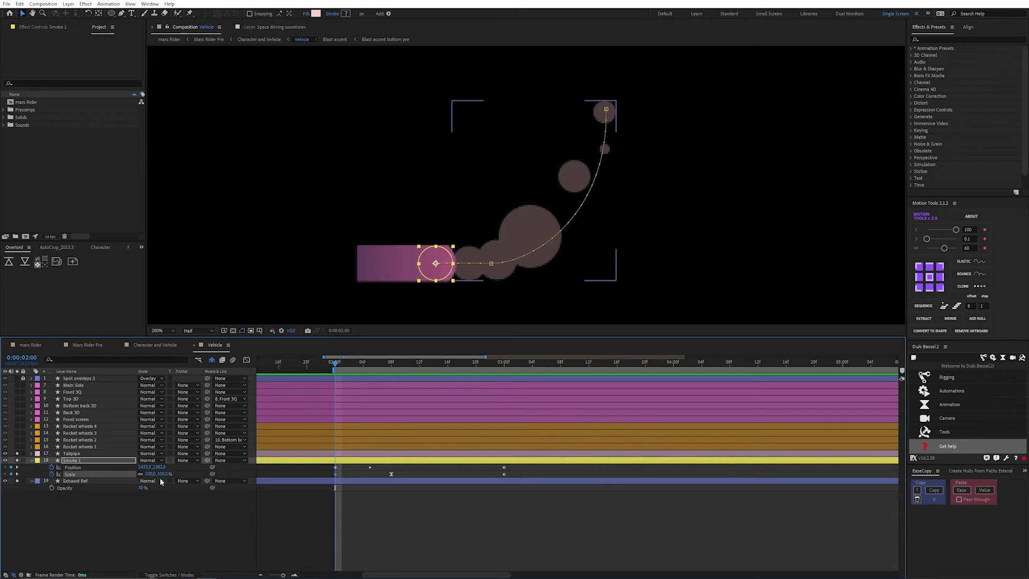
pyautogui.click(163, 474)
pyautogui.press('Return')
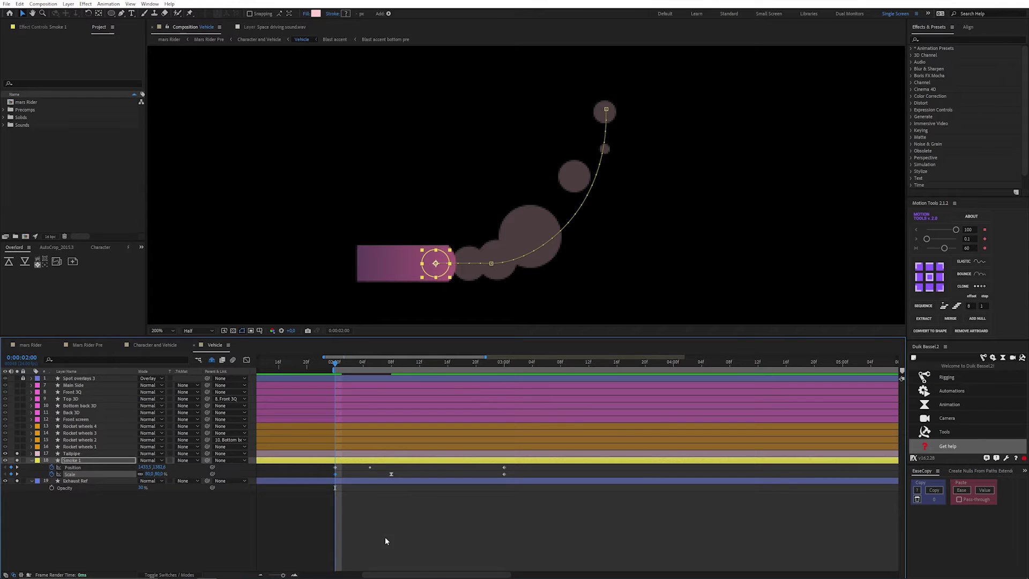
# Save the project and preview the full Smoke 1 animation
pyautogui.click(385, 535)
pyautogui.hotkey('ctrl', 's')
pyautogui.press('space')
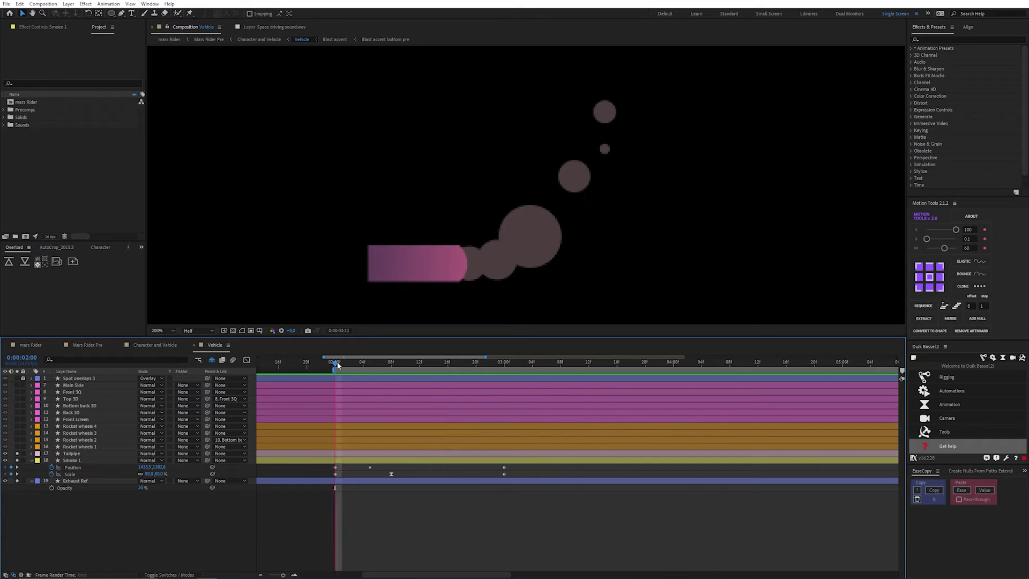
pyautogui.press('space')
# Duplicate the Smoke 1 layer five times
pyautogui.click(367, 462)
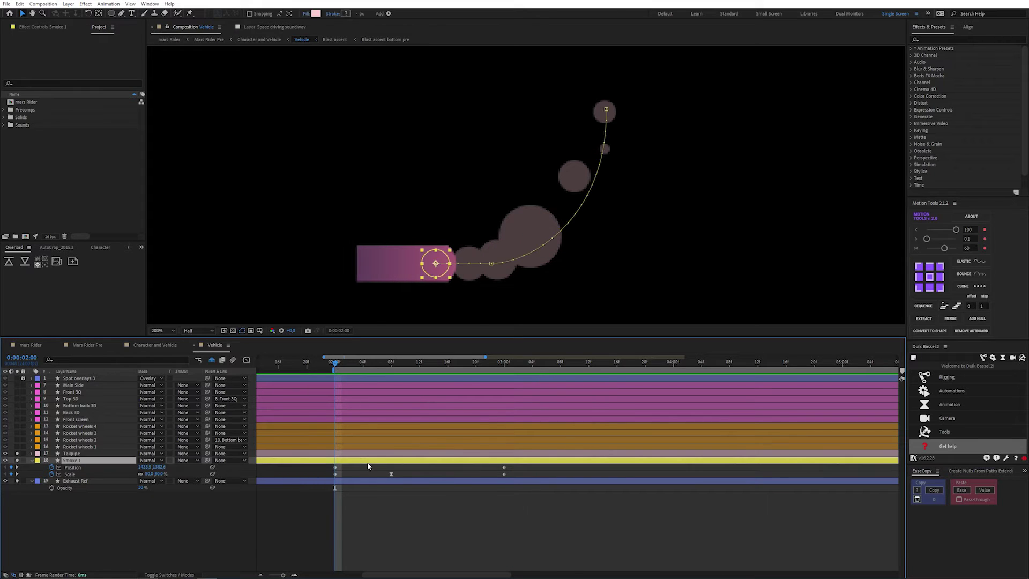
pyautogui.hotkey('ctrl', 'd')
pyautogui.hotkey('ctrl', 'd')
pyautogui.hotkey('ctrl', 'd')
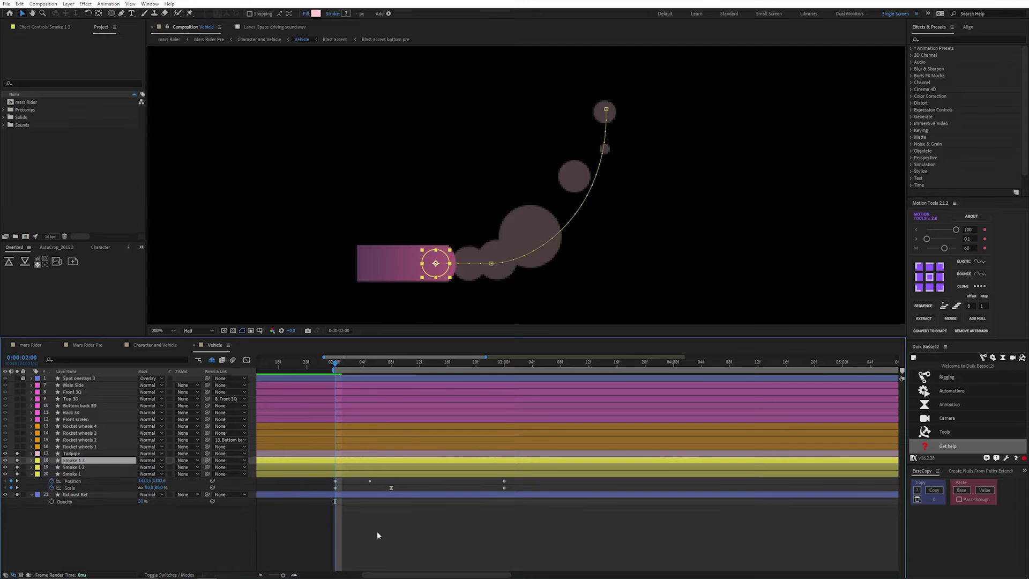
pyautogui.hotkey('ctrl', 'd')
pyautogui.hotkey('ctrl', 'd')
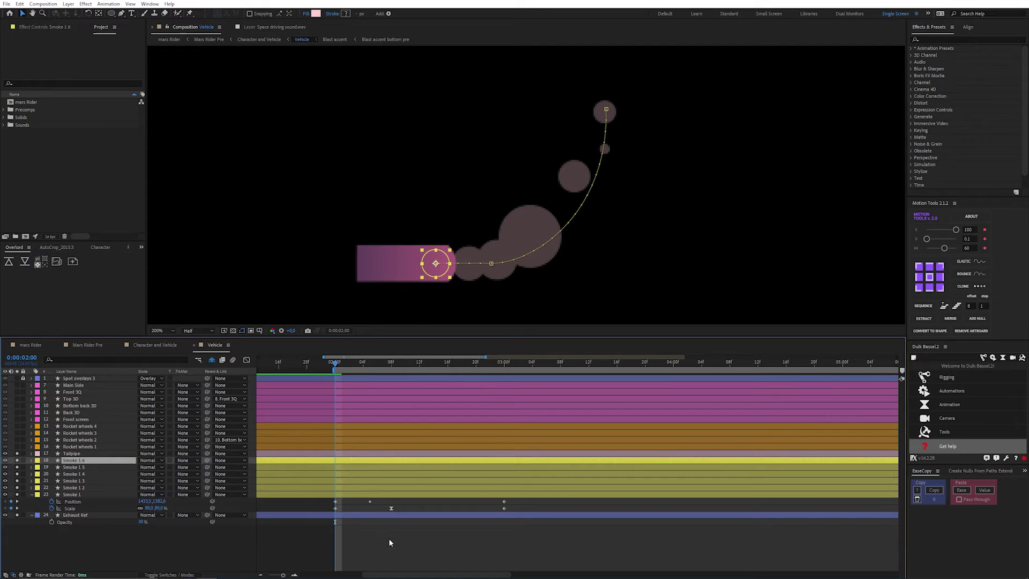
# Reveal the keyframed Position and Scale properties of all six Smoke layers
pyautogui.click(387, 538)
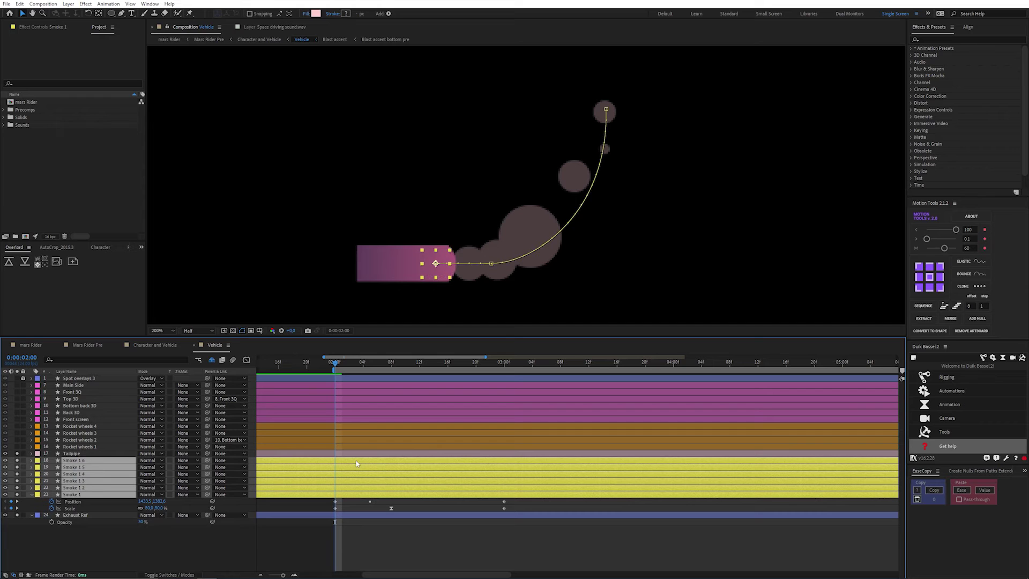
pyautogui.press('u')
pyautogui.press('u')
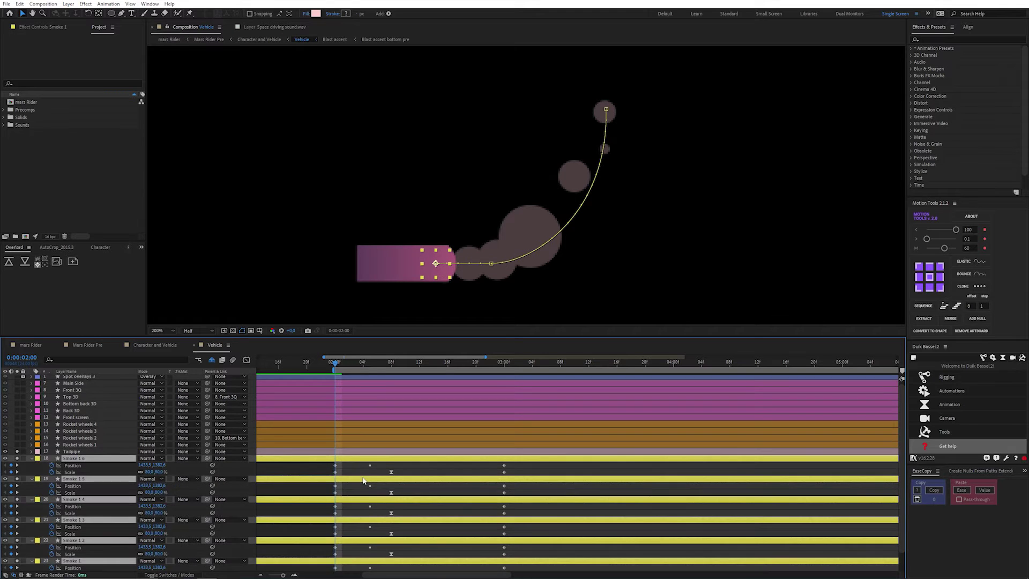
pyautogui.press('F2')
# At 0:00:02:08, set the Scale of Smoke 1 2 to 180% and of Smoke 1 3 to 120%
pyautogui.click(388, 362)
pyautogui.moveTo(388, 363); pyautogui.dragTo(390, 364)
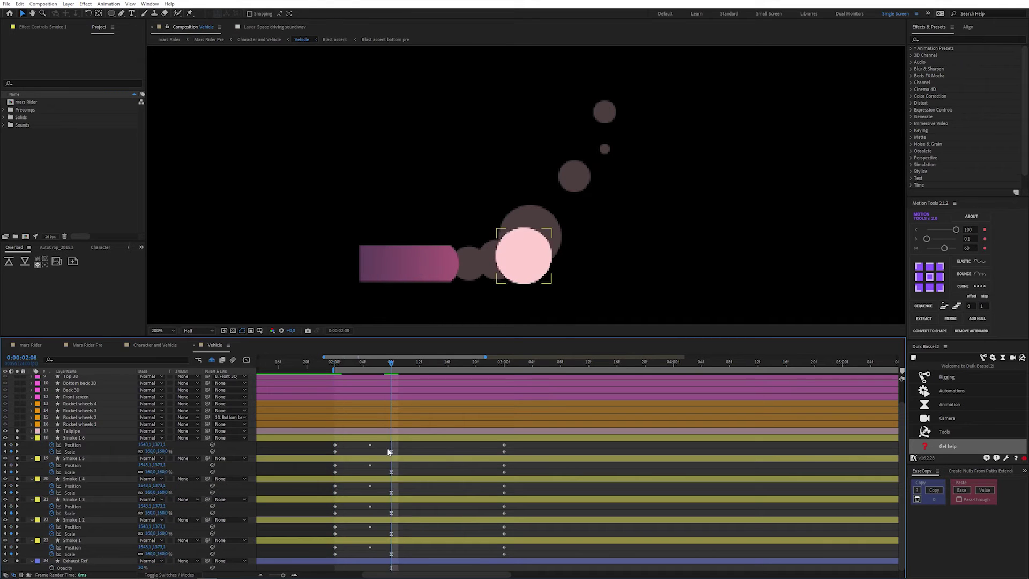
pyautogui.click(391, 533)
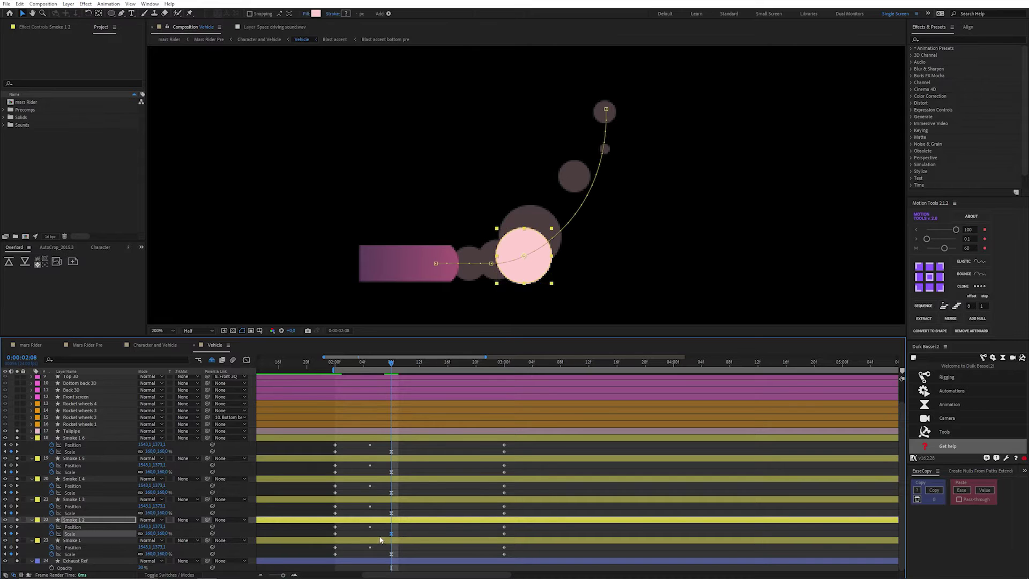
pyautogui.click(163, 534)
pyautogui.write('180')
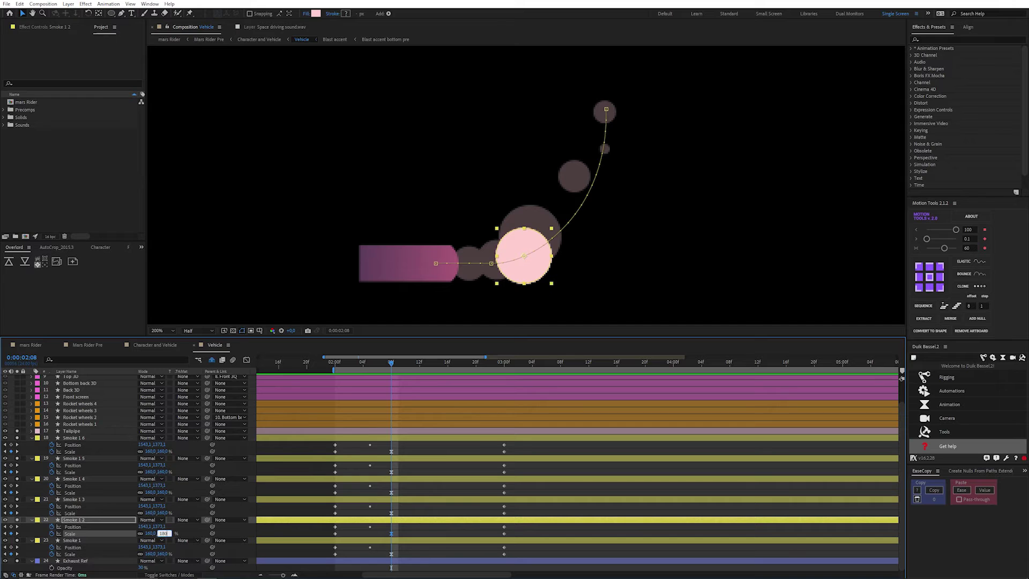
pyautogui.click(246, 528)
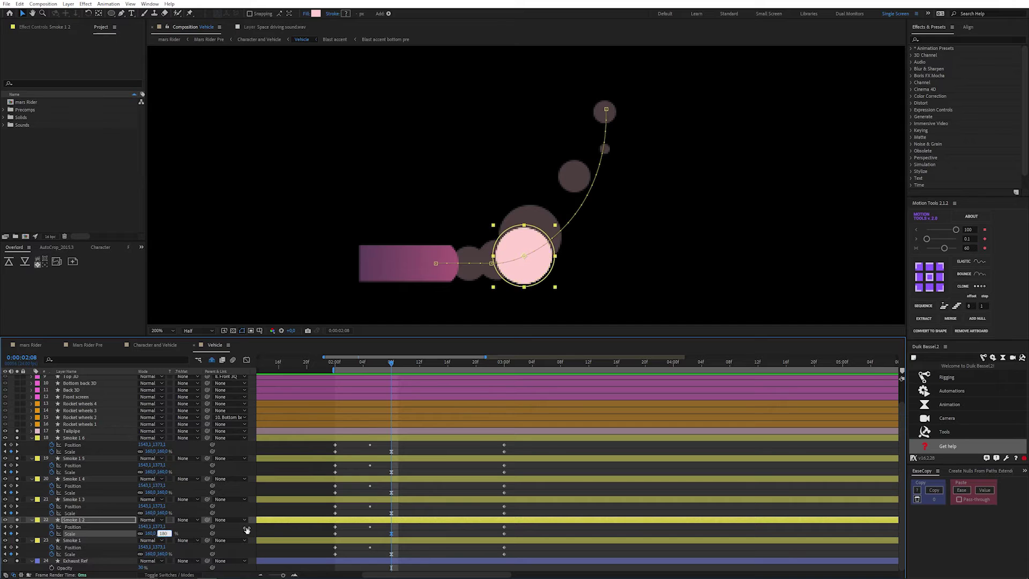
pyautogui.click(391, 513)
pyautogui.click(150, 513)
pyautogui.write('120')
pyautogui.press('Return')
# At 0:00:02:08, set the Scale of Smoke 1 5 to 200% and of Smoke 1 6 to 140%
pyautogui.click(391, 493)
pyautogui.click(150, 493)
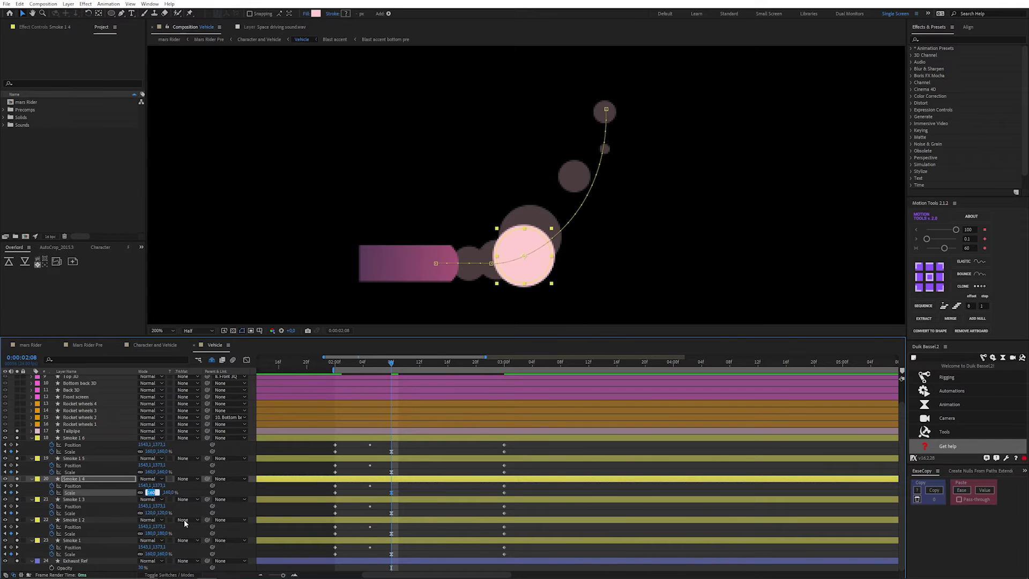
pyautogui.click(391, 471)
pyautogui.click(162, 472)
pyautogui.write('200')
pyautogui.press('Return')
pyautogui.click(161, 451)
pyautogui.write('180')
pyautogui.press('Return')
pyautogui.click(293, 448)
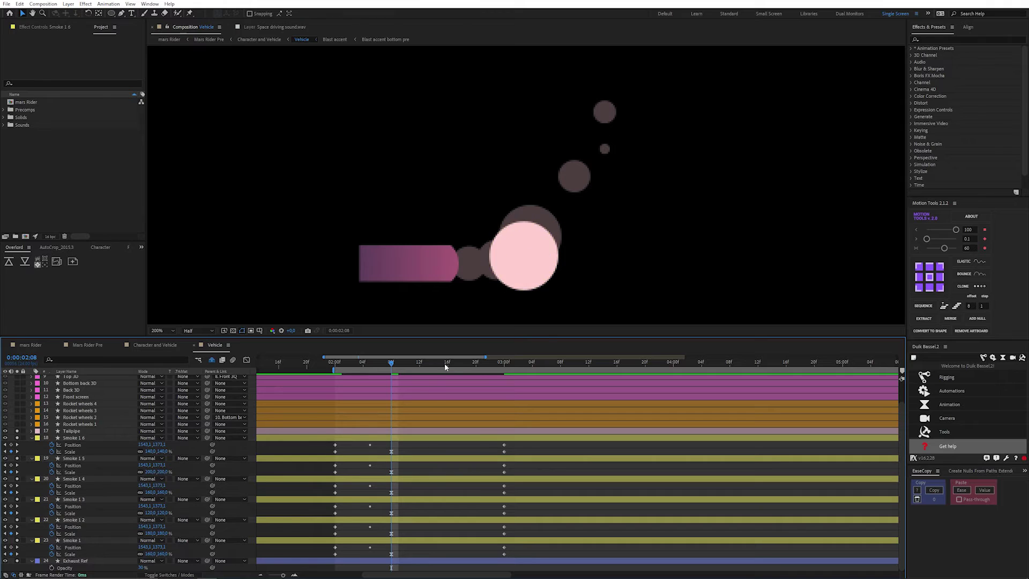
# At 0:00:03:00, reposition the motion path end points of Smoke 1 6 and Smoke 1 5 and adjust their curve
pyautogui.moveTo(448, 364); pyautogui.dragTo(504, 365)
pyautogui.click(503, 445)
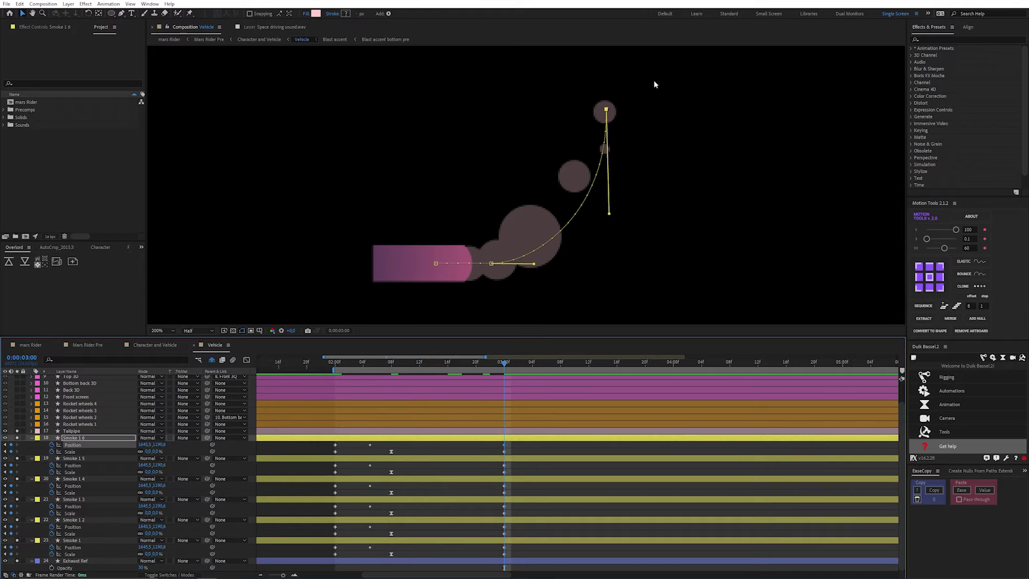
pyautogui.moveTo(605, 111); pyautogui.dragTo(636, 144)
pyautogui.click(503, 465)
pyautogui.moveTo(639, 247); pyautogui.dragTo(616, 241)
# At 0:00:03:00, move the path end points of Smoke 1 4 and Smoke 1 3 lower and adjust the Smoke 1 4 curve
pyautogui.click(504, 485)
pyautogui.moveTo(605, 110); pyautogui.dragTo(603, 151)
pyautogui.moveTo(605, 255); pyautogui.dragTo(581, 245)
pyautogui.click(503, 506)
pyautogui.moveTo(606, 109); pyautogui.dragTo(567, 138)
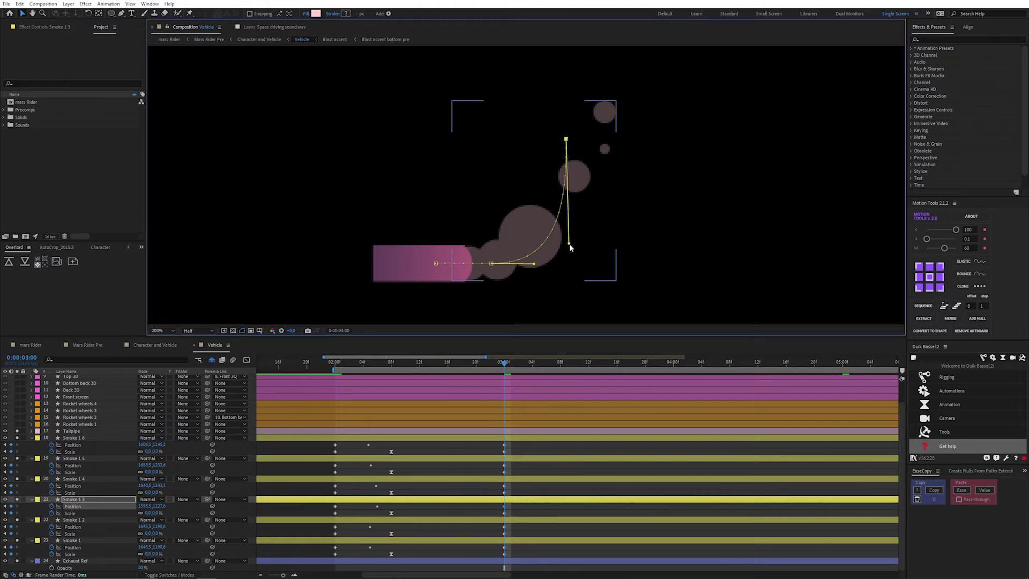
# At 0:00:03:00, move the Smoke 1 2 path end point outward and widen its curve handles, leaving Smoke 1 in place
pyautogui.click(504, 527)
pyautogui.moveTo(606, 110); pyautogui.dragTo(646, 94)
pyautogui.moveTo(648, 211); pyautogui.dragTo(635, 210)
pyautogui.moveTo(534, 263); pyautogui.dragTo(563, 263)
pyautogui.click(504, 547)
pyautogui.moveTo(606, 110)
pyautogui.mouseDown()
pyautogui.moveTo(562, 85)
pyautogui.moveTo(606, 110)
pyautogui.mouseUp()
pyautogui.click(525, 526)
# Preview the six smoke circles' motion from 0:00:02:00
pyautogui.moveTo(503, 363); pyautogui.dragTo(342, 378)
pyautogui.press('space')
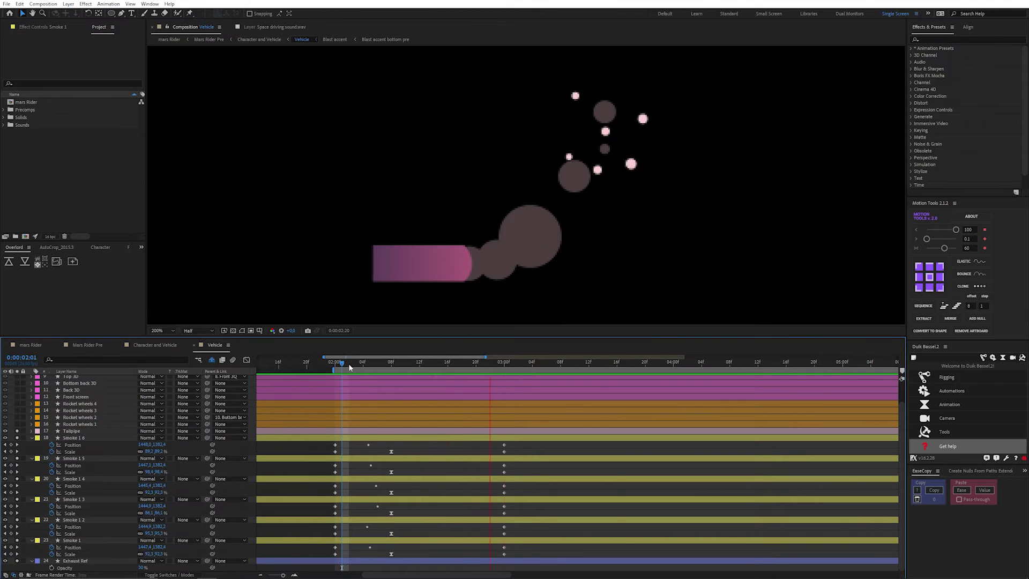
pyautogui.click(335, 365)
pyautogui.press('space')
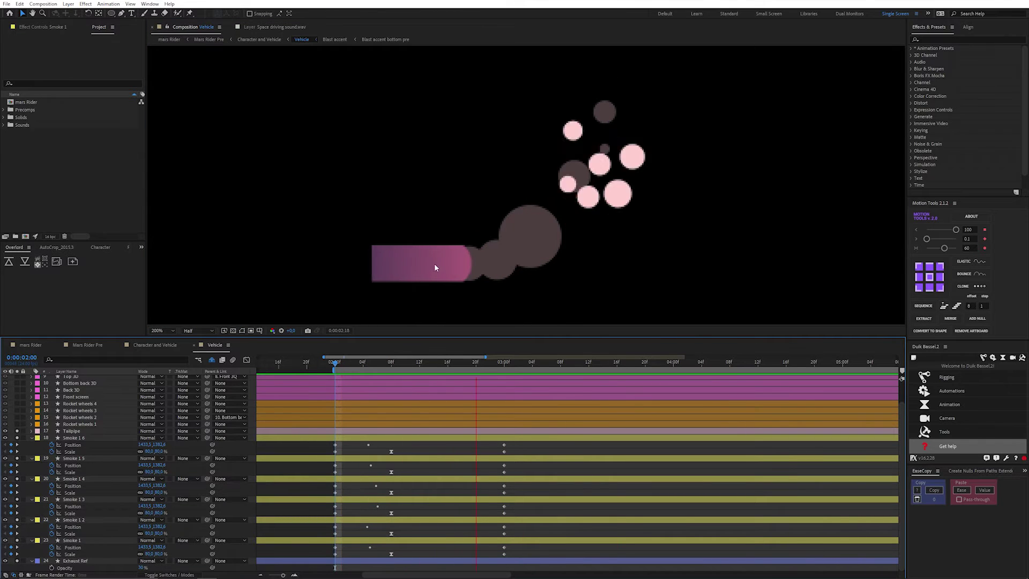
pyautogui.scroll(-1, 433, 263)
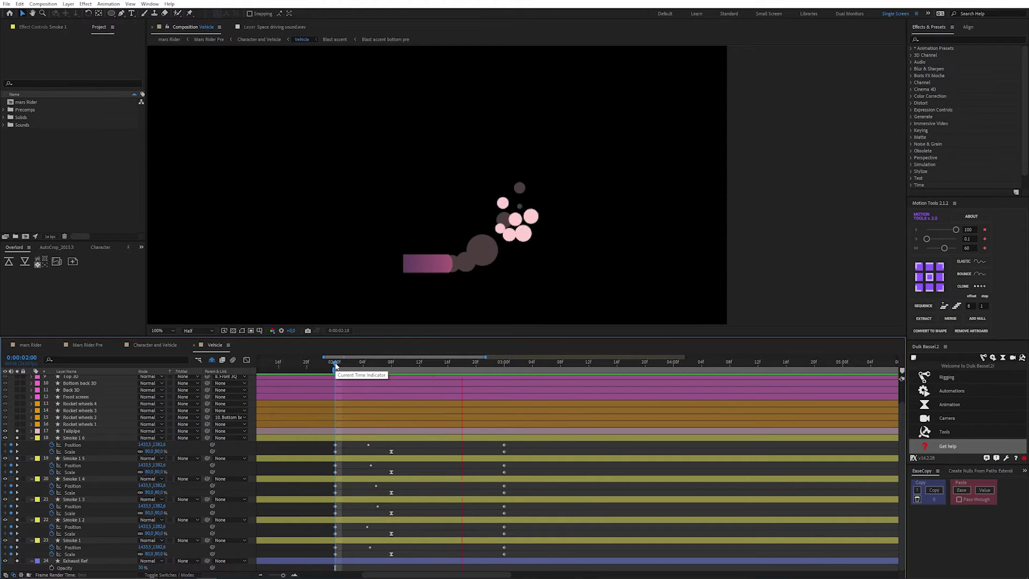
pyautogui.press('space')
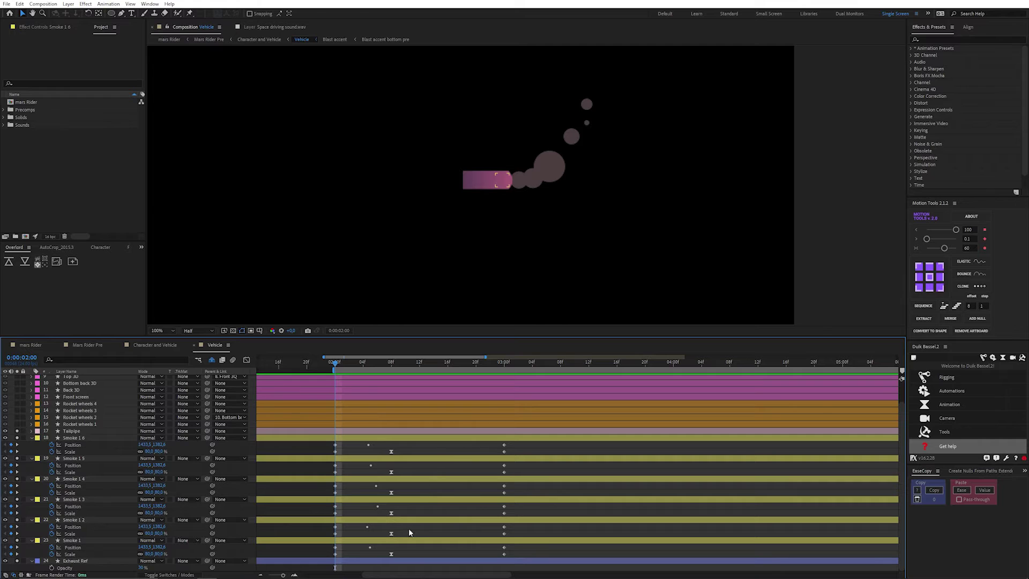
# Pre-compose all six Smoke layers into a new composition named "Exhaust smoke pre"
pyautogui.click(397, 540)
pyautogui.keyDown('shift'); pyautogui.click(382, 438); pyautogui.keyUp('shift')
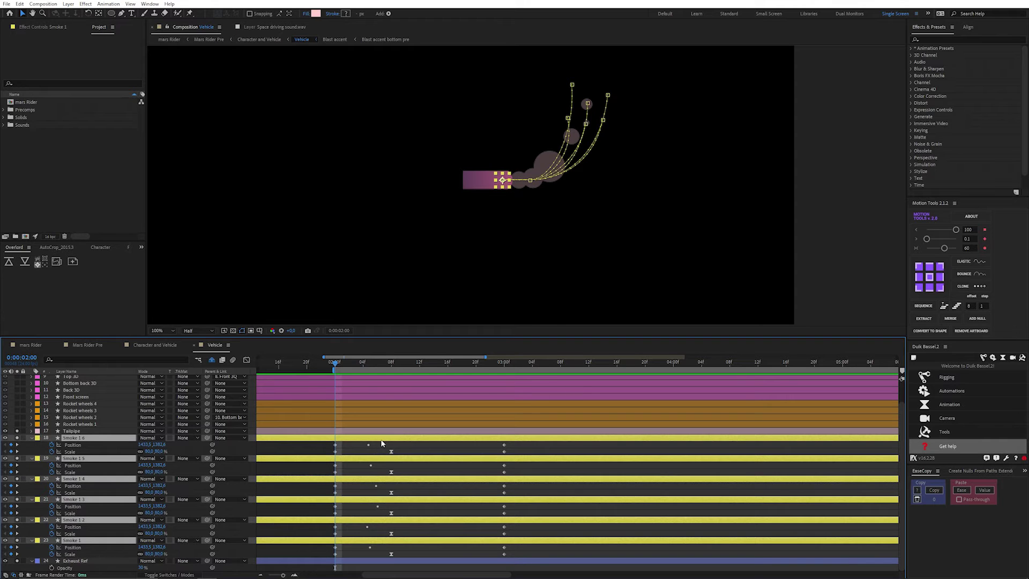
pyautogui.hotkey('ctrl', 'shift', 'c')
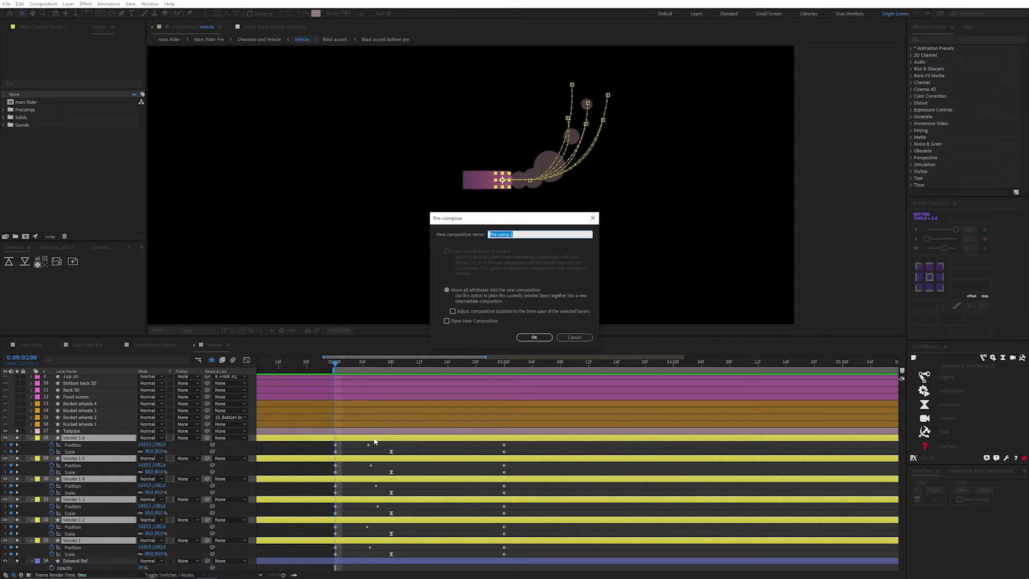
pyautogui.write('Exhaust smoke pre')
pyautogui.click(534, 336)
# Open the Exhaust smoke pre composition and reveal the keyframed properties of all its Smoke layers
pyautogui.doubleClick(346, 458)
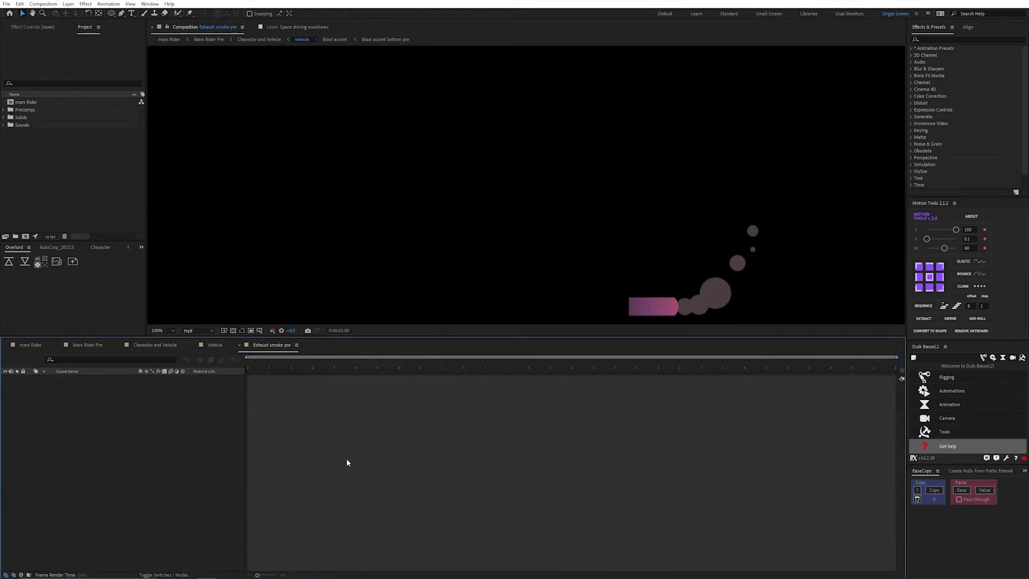
pyautogui.moveTo(337, 363); pyautogui.dragTo(301, 368)
pyautogui.scroll(3, 348, 366)
pyautogui.click(298, 379)
pyautogui.keyDown('shift'); pyautogui.click(301, 412); pyautogui.keyUp('shift')
pyautogui.press('u')
pyautogui.scroll(-5, 326, 504)
pyautogui.click(360, 519)
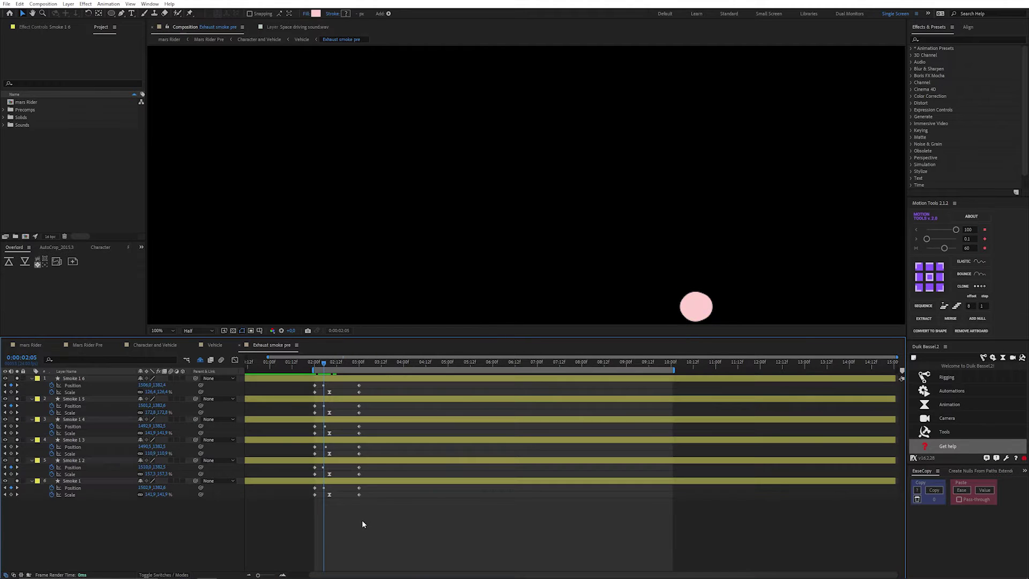
# Trim the end of the Exhaust smoke pre work area to 0:00:02:23, one frame before the final keyframes
pyautogui.moveTo(341, 510); pyautogui.dragTo(364, 506)
pyautogui.scroll(4, 380, 461)
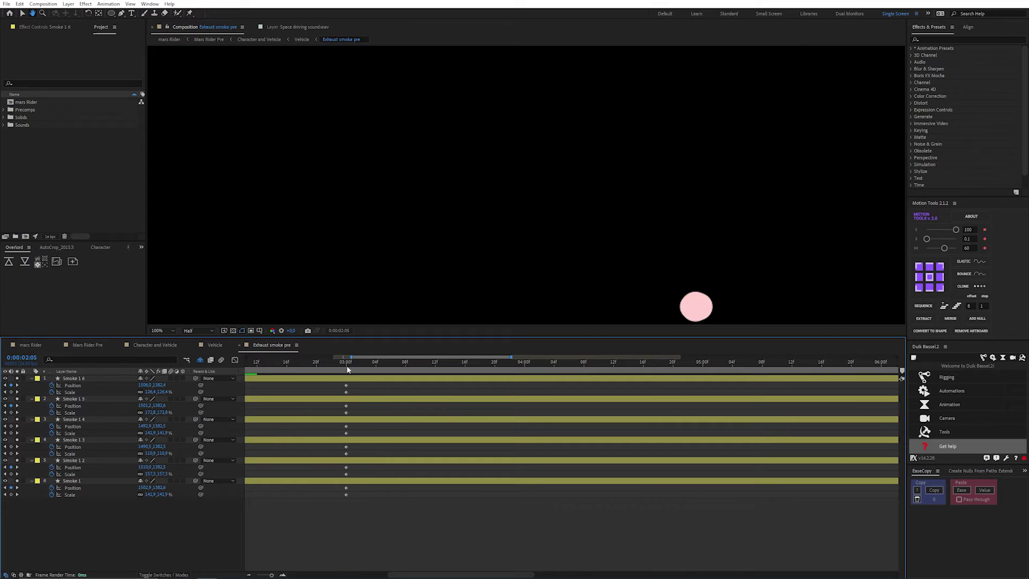
pyautogui.click(344, 364)
pyautogui.press('pageup')
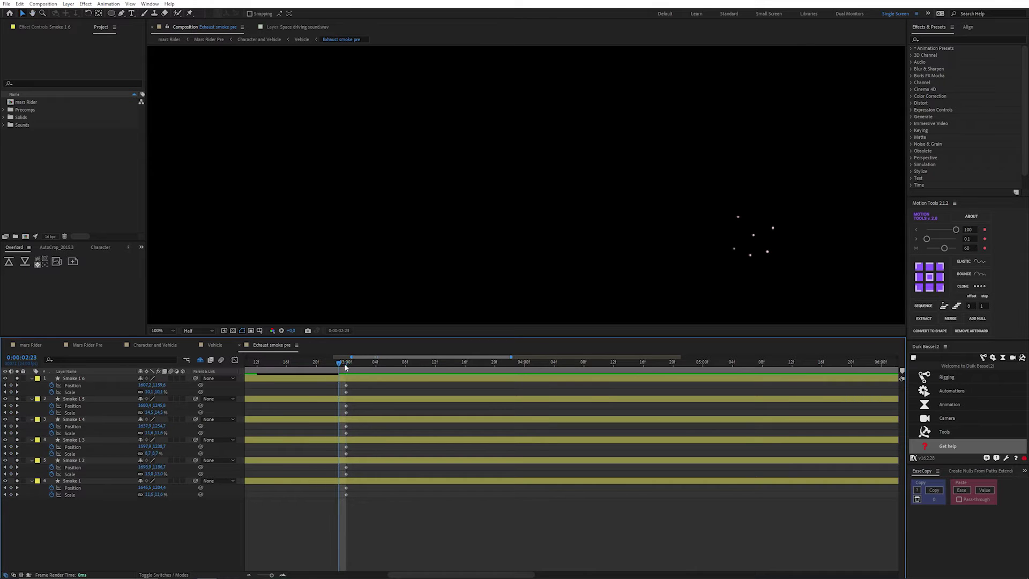
pyautogui.scroll(-5, 282, 526)
pyautogui.moveTo(289, 519); pyautogui.dragTo(345, 506)
pyautogui.scroll(3, 375, 471)
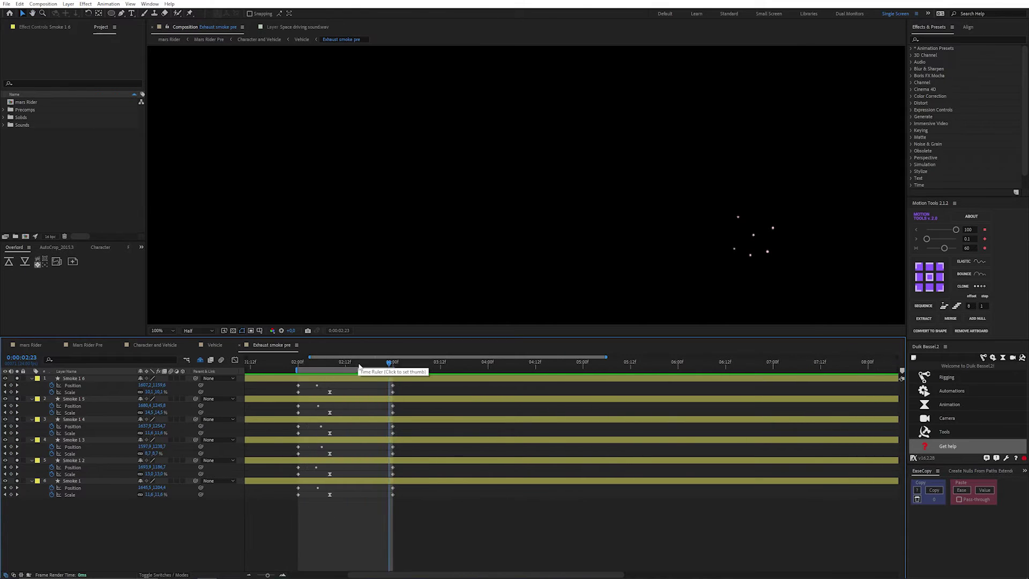
pyautogui.moveTo(358, 363)
pyautogui.mouseDown()
pyautogui.moveTo(310, 364)
pyautogui.moveTo(370, 365)
pyautogui.mouseUp()
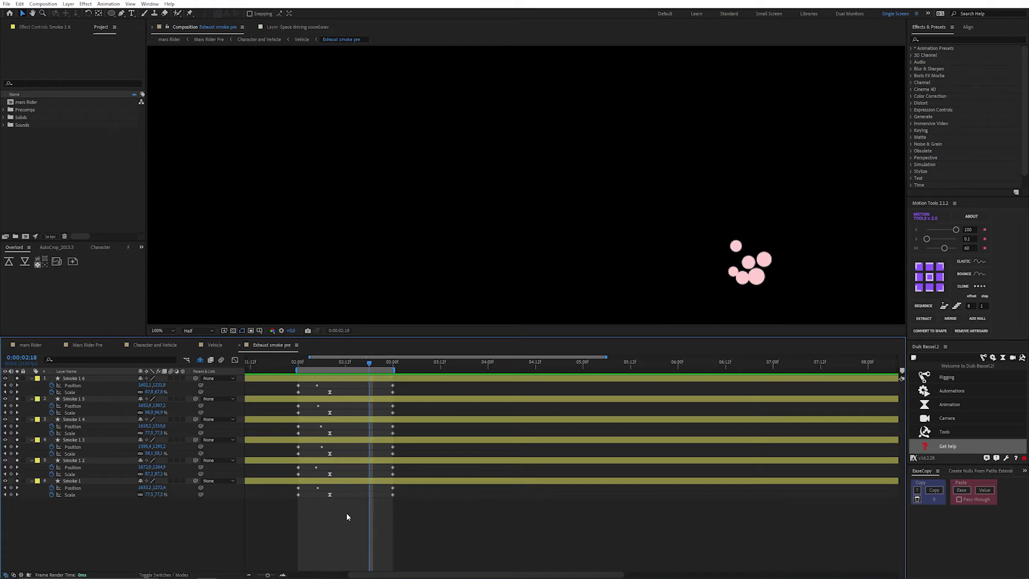
pyautogui.moveTo(342, 514); pyautogui.dragTo(396, 514)
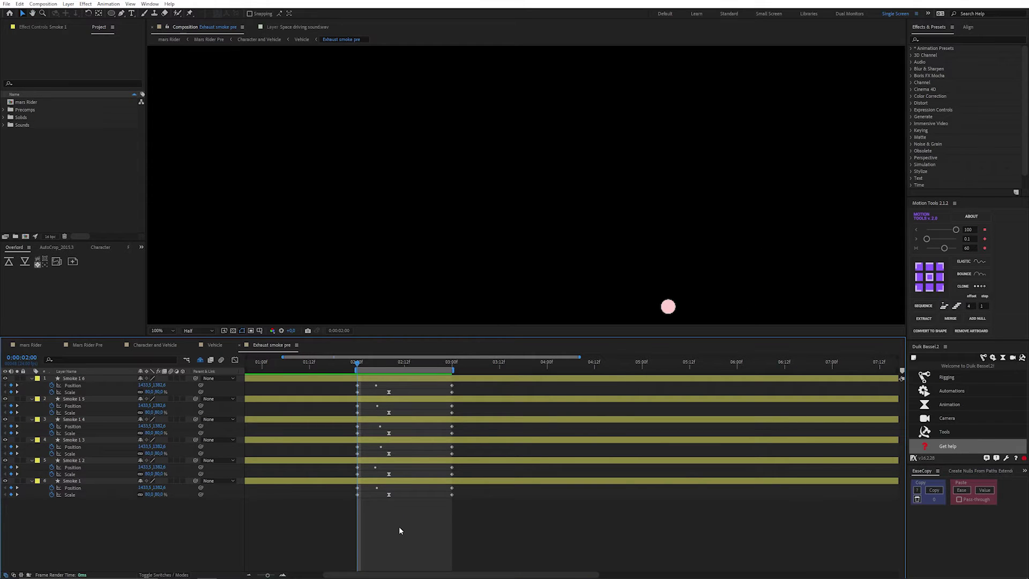
pyautogui.click(376, 386)
pyautogui.moveTo(361, 363)
pyautogui.mouseDown()
pyautogui.moveTo(387, 365)
pyautogui.moveTo(362, 365)
pyautogui.mouseUp()
pyautogui.click(384, 482)
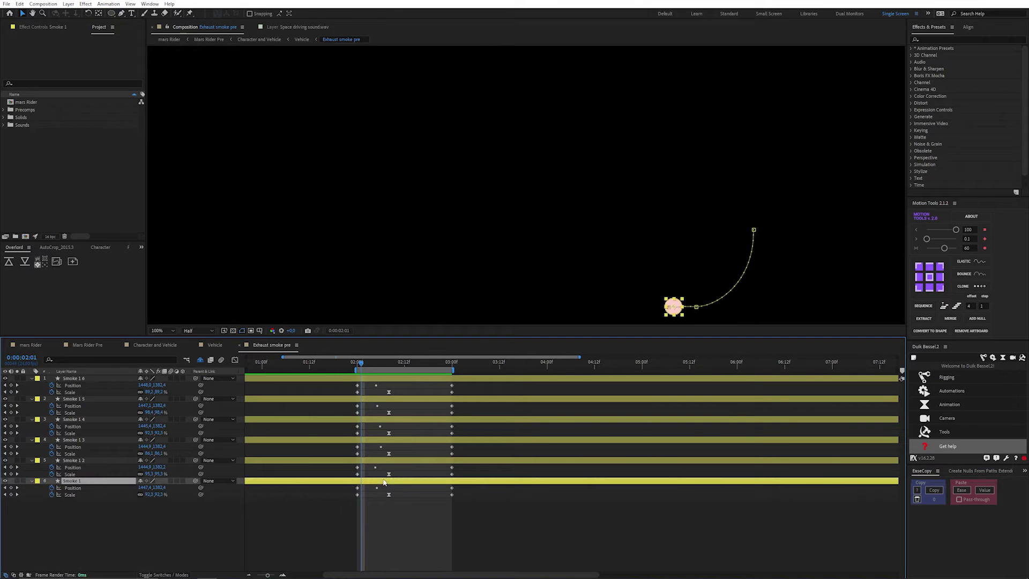
pyautogui.press('pageup')
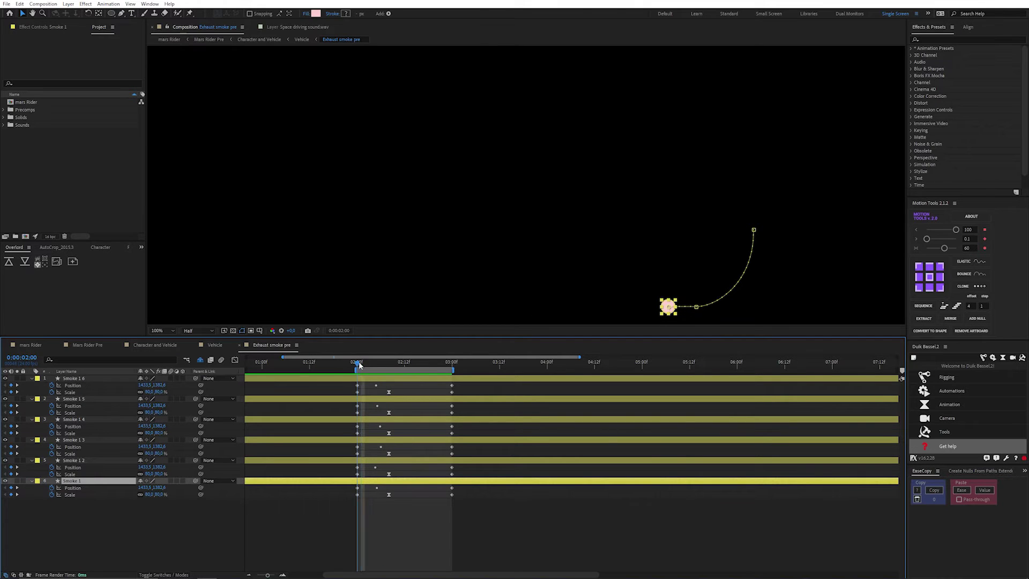
pyautogui.click(405, 519)
pyautogui.click(378, 481)
pyautogui.click(365, 490)
pyautogui.click(368, 481)
pyautogui.keyDown('shift'); pyautogui.click(377, 378); pyautogui.keyUp('shift')
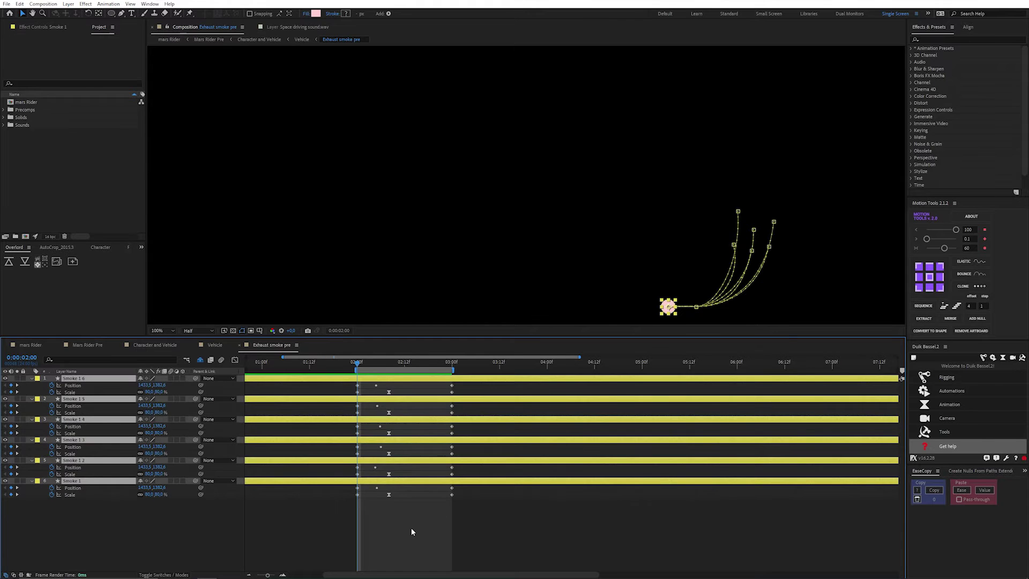
# Duplicate the six Smoke layers, bring the copies to the top of the stack and label them Peach
pyautogui.click(408, 523)
pyautogui.click(398, 482)
pyautogui.keyDown('shift'); pyautogui.click(400, 377); pyautogui.keyUp('shift')
pyautogui.hotkey('ctrl', 'd')
pyautogui.hotkey('ctrl', 'shift', ']')
pyautogui.click(37, 378)
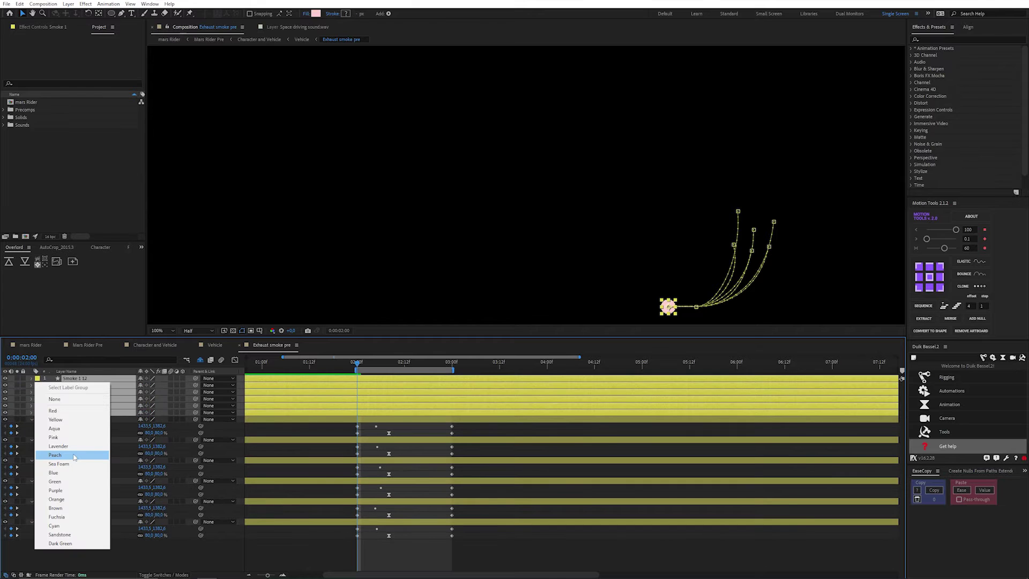
pyautogui.click(59, 454)
# Trim the start of all twelve Smoke layers to 0:00:02:00 and sequence them with offset 4 and step 1
pyautogui.keyDown('shift'); pyautogui.click(365, 521); pyautogui.keyUp('shift')
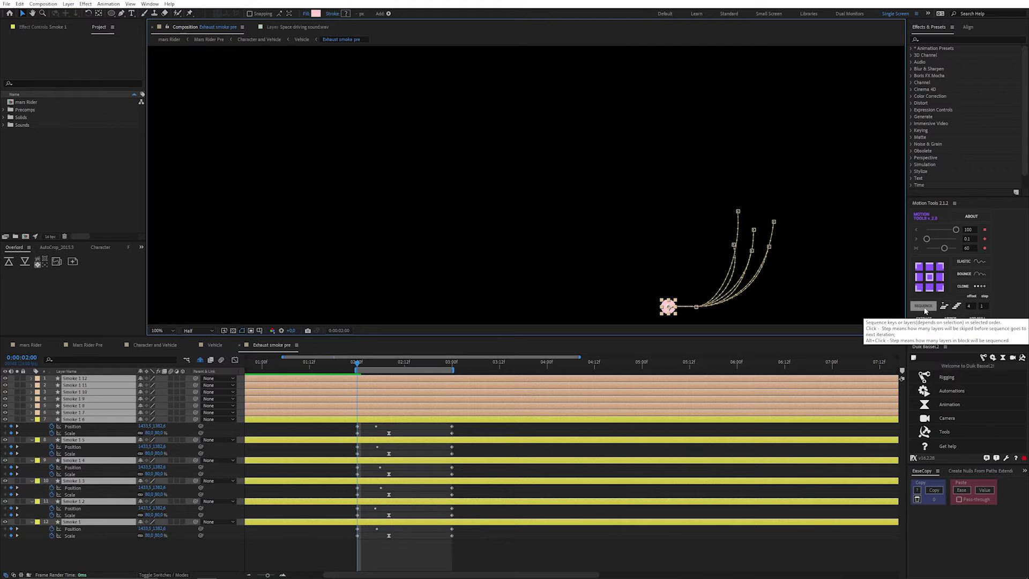
pyautogui.click(496, 425)
pyautogui.click(380, 503)
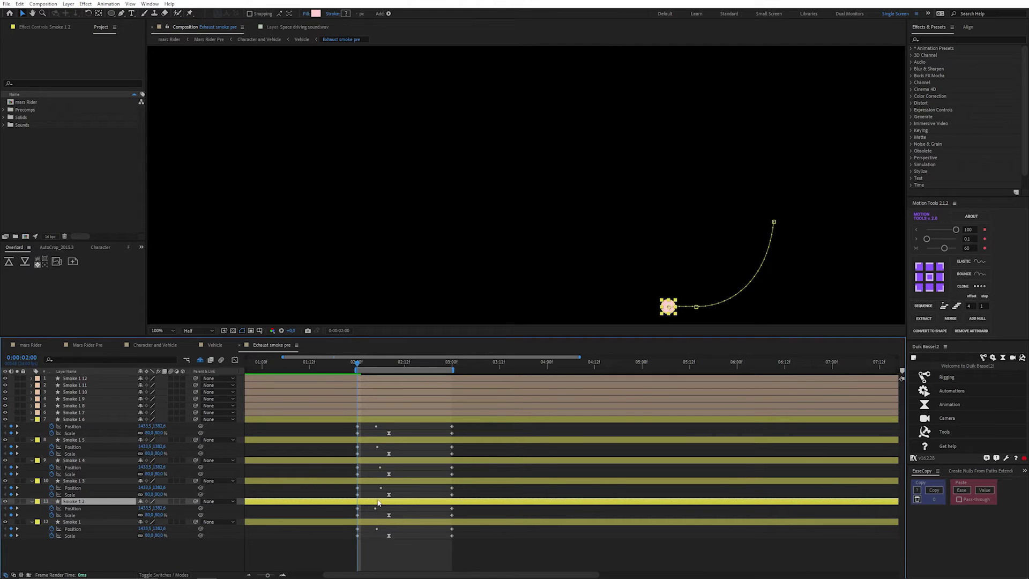
pyautogui.click(378, 521)
pyautogui.keyDown('shift'); pyautogui.click(388, 380); pyautogui.keyUp('shift')
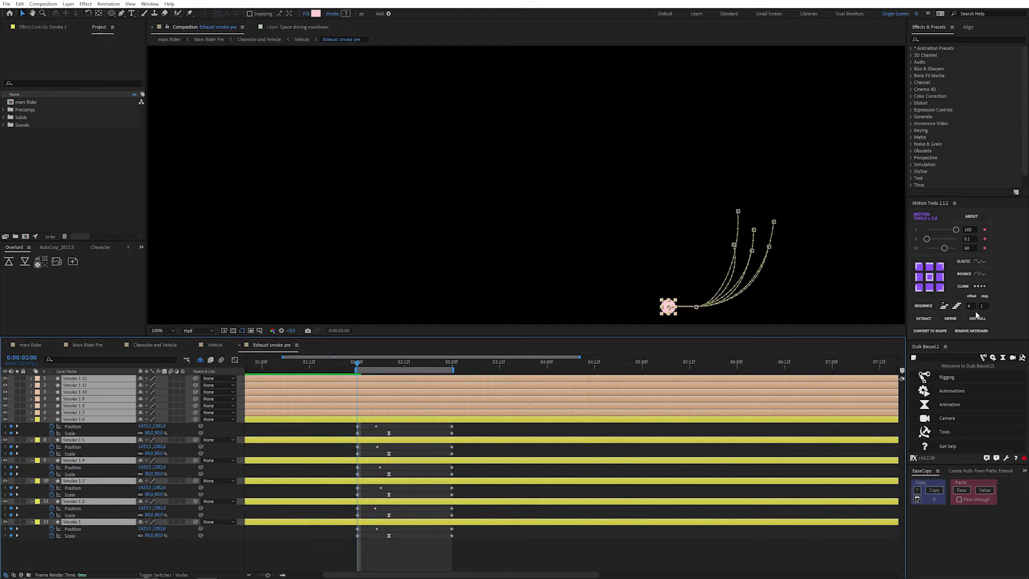
pyautogui.click(923, 306)
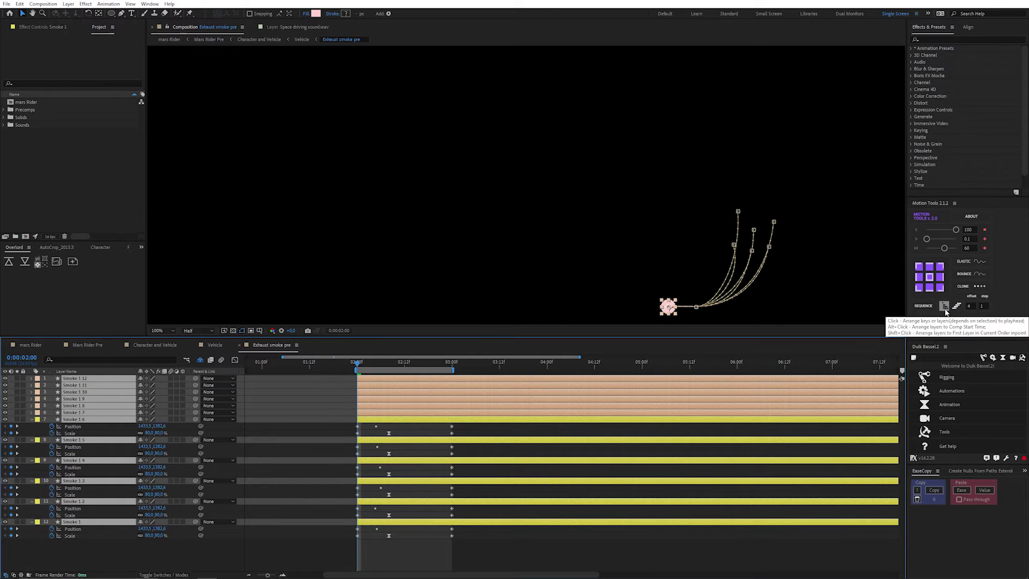
pyautogui.click(922, 307)
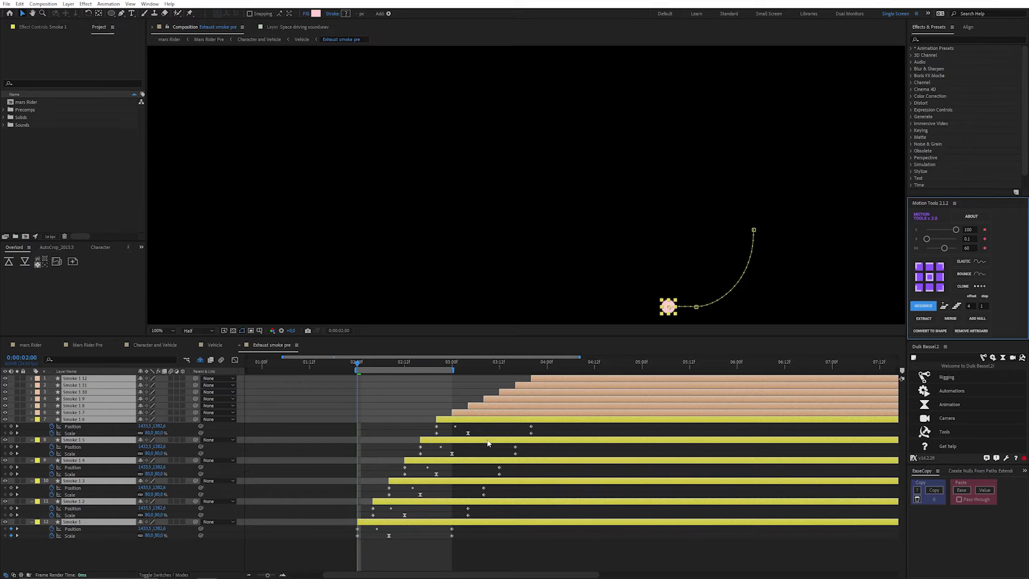
# Reveal the keyframes of all twelve Smoke layers, shift the layers earlier so Smoke 1 6 starts at 0:00:02:00, and preview
pyautogui.press('u')
pyautogui.press('u')
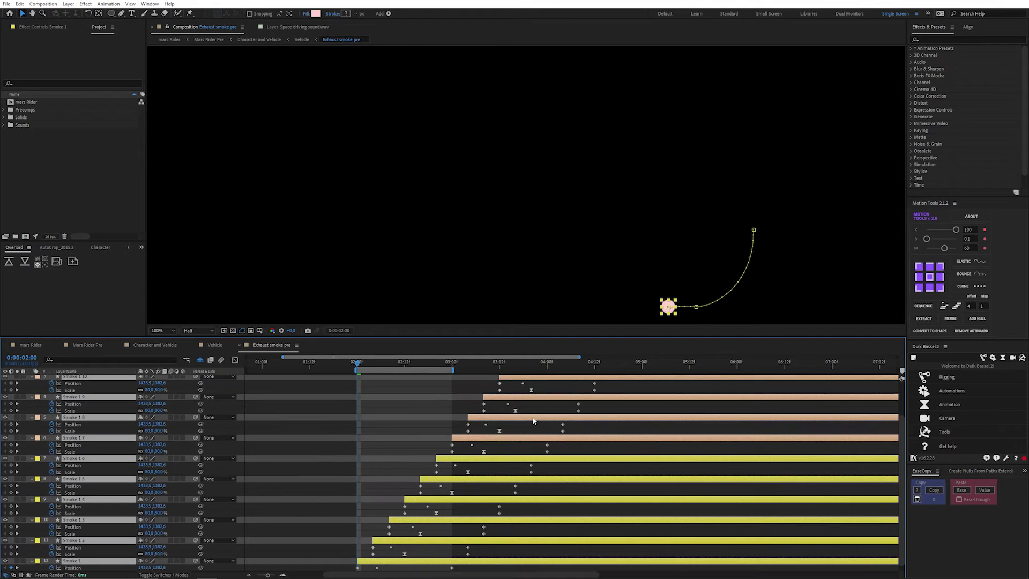
pyautogui.moveTo(535, 417); pyautogui.dragTo(454, 419)
pyautogui.press('space')
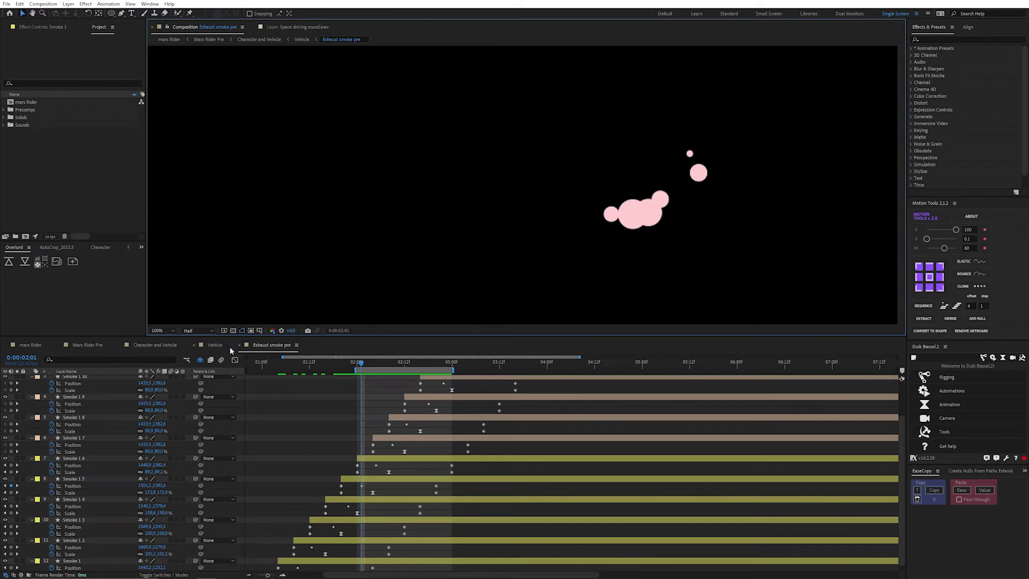
# Delete the Exhaust Ref layer from the Vehicle composition and save the project
pyautogui.click(229, 346)
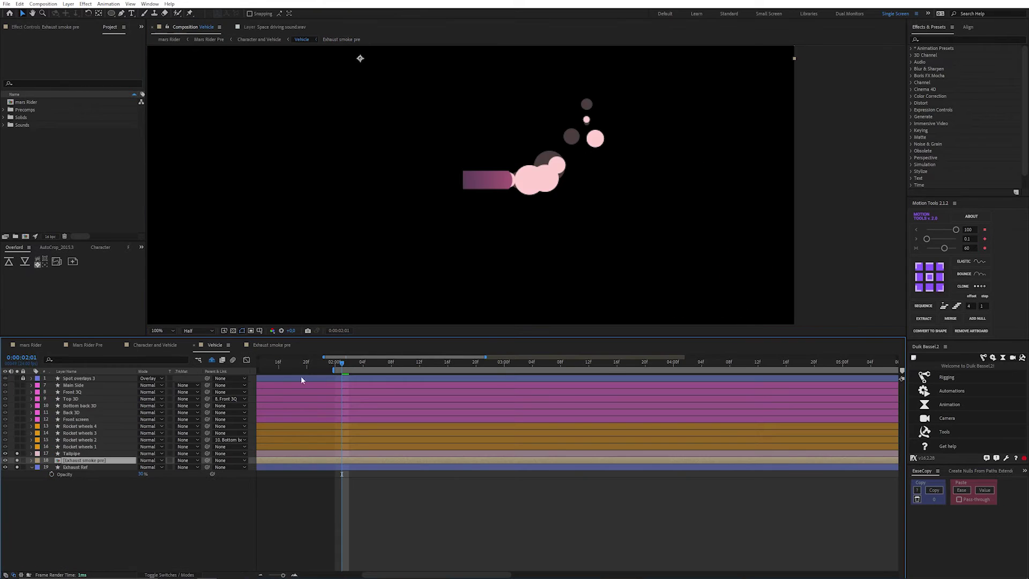
pyautogui.click(87, 466)
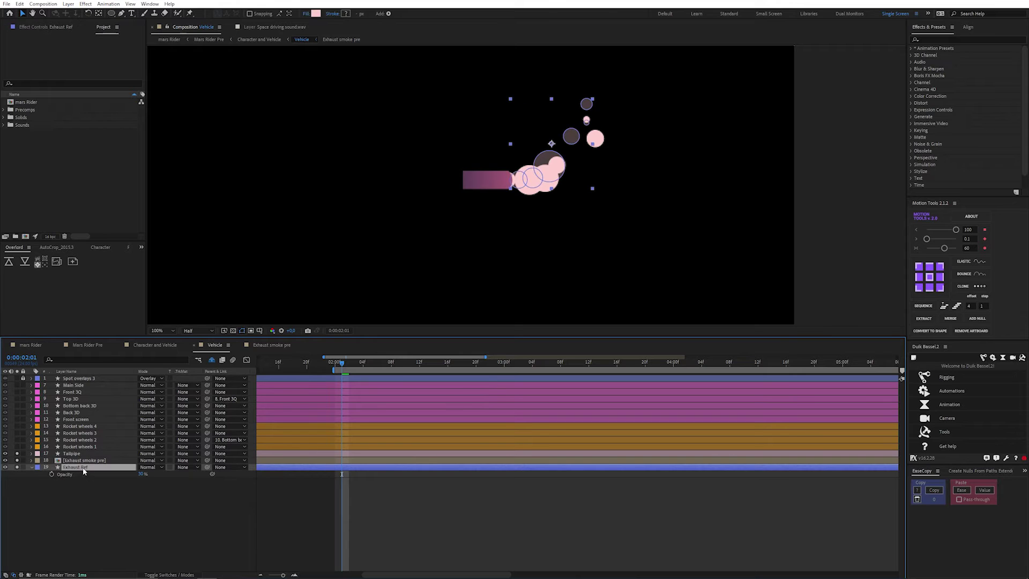
pyautogui.press('Delete')
pyautogui.hotkey('ctrl', 's')
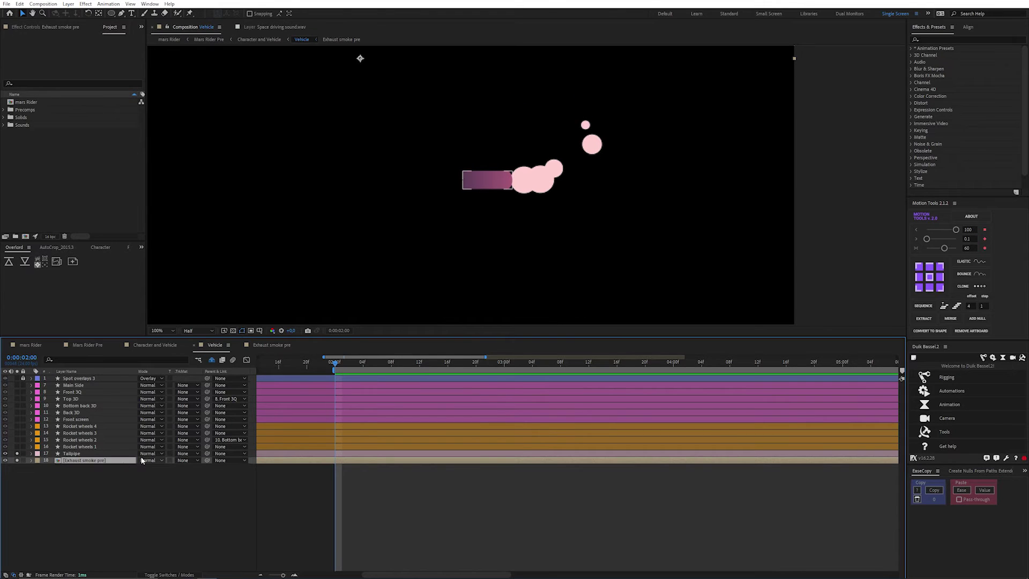
# Preview the smoke stream in the Vehicle composition and check its layer timing inside Exhaust smoke pre
pyautogui.press('space')
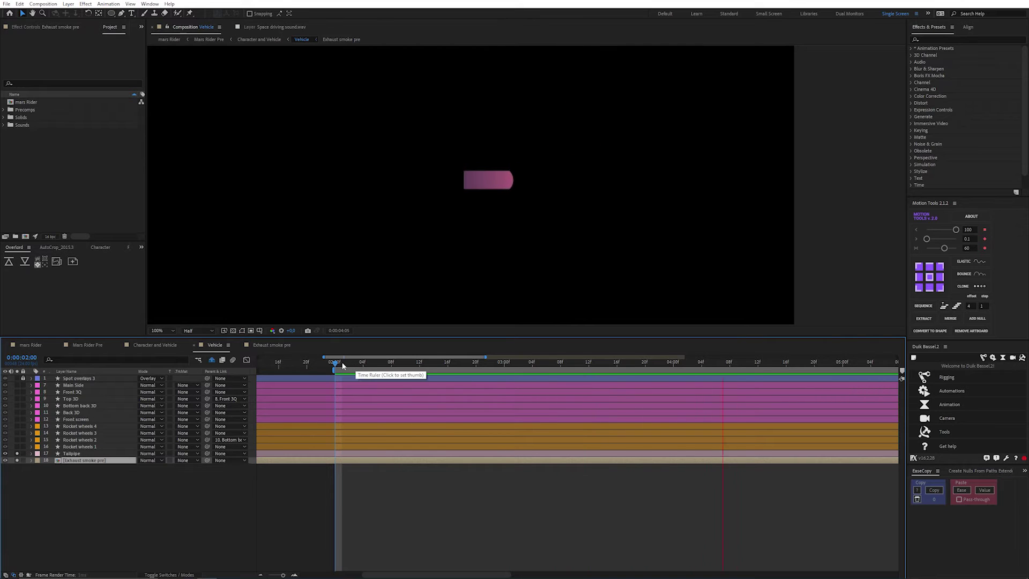
pyautogui.click(413, 362)
pyautogui.moveTo(438, 362)
pyautogui.mouseDown()
pyautogui.moveTo(482, 361)
pyautogui.moveTo(447, 362)
pyautogui.mouseUp()
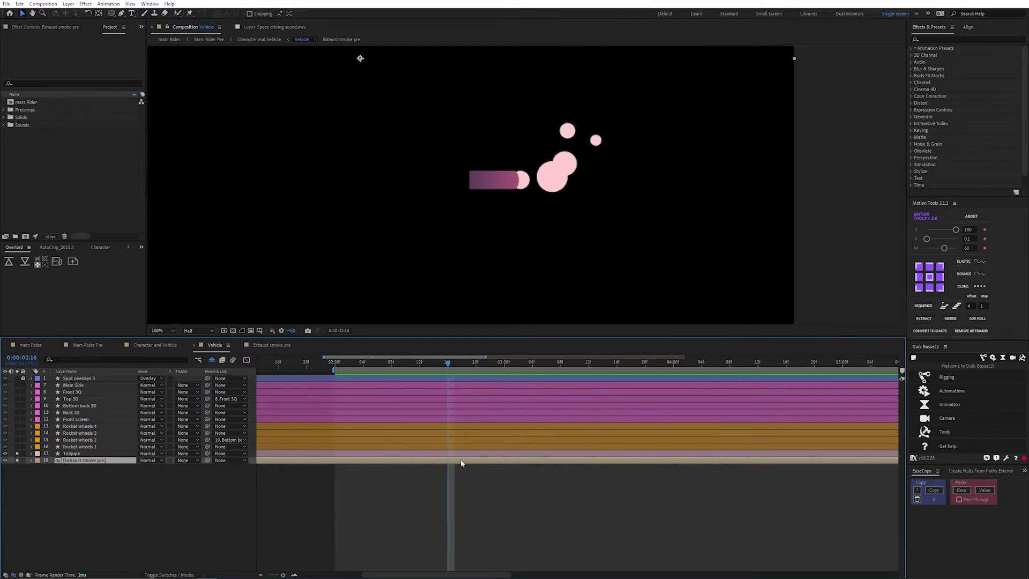
pyautogui.doubleClick(461, 461)
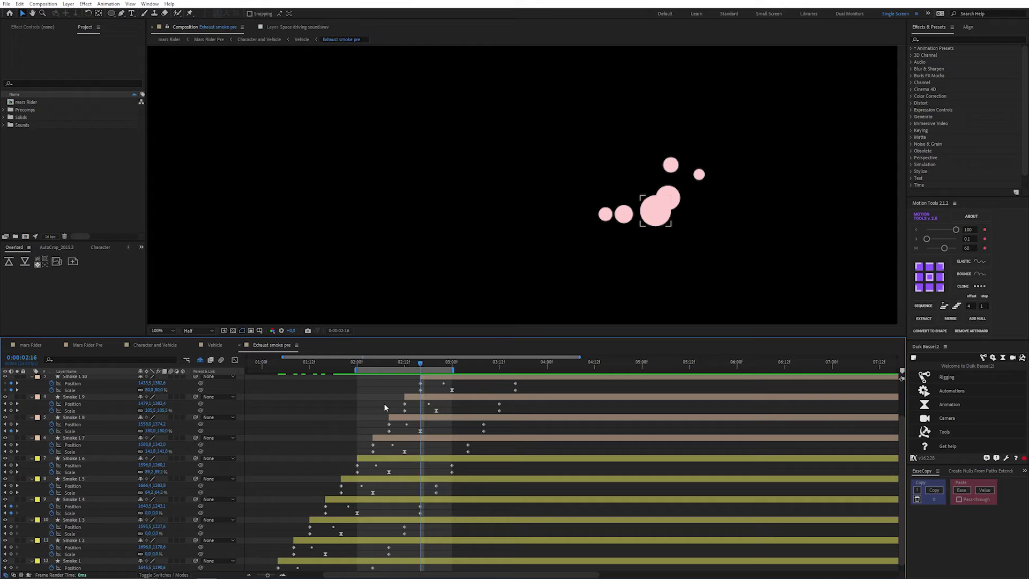
pyautogui.click(216, 345)
pyautogui.click(391, 524)
# Enable time remapping on the Exhaust smoke pre layer in the Vehicle composition and add a Time Remap keyframe at 0:00:02:00
pyautogui.click(336, 363)
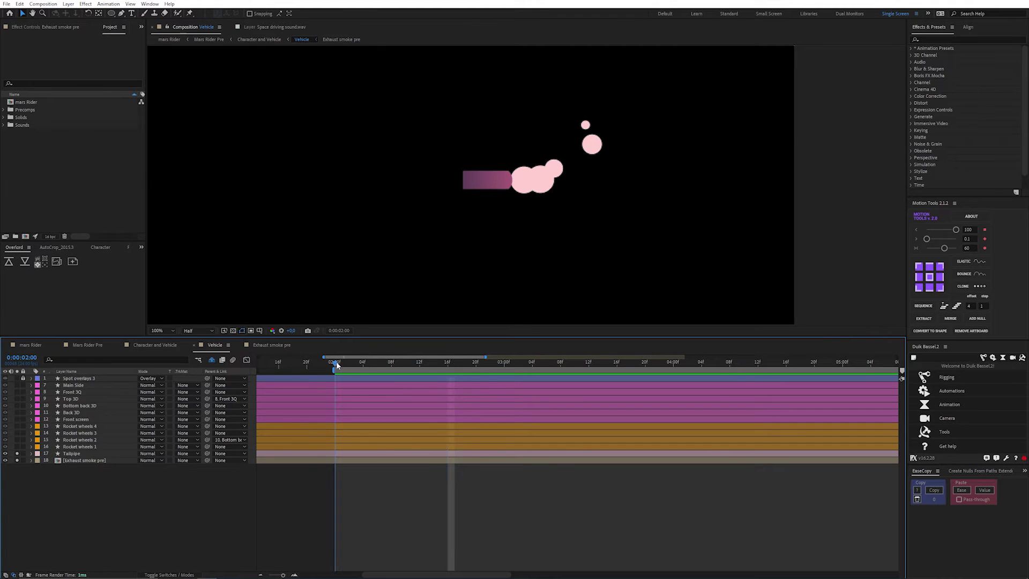
pyautogui.click(347, 460)
pyautogui.rightClick(78, 460)
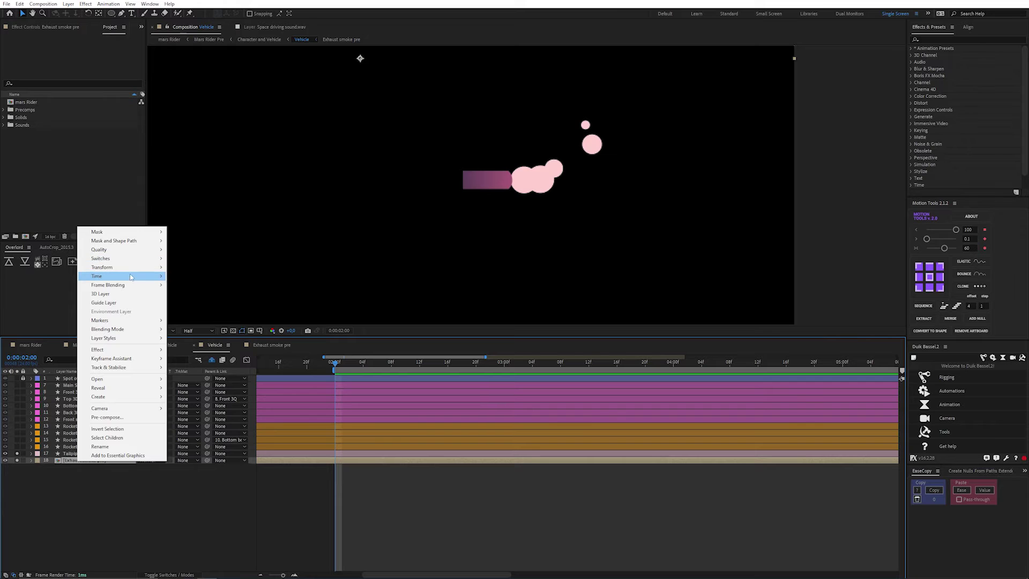
pyautogui.moveTo(130, 276)
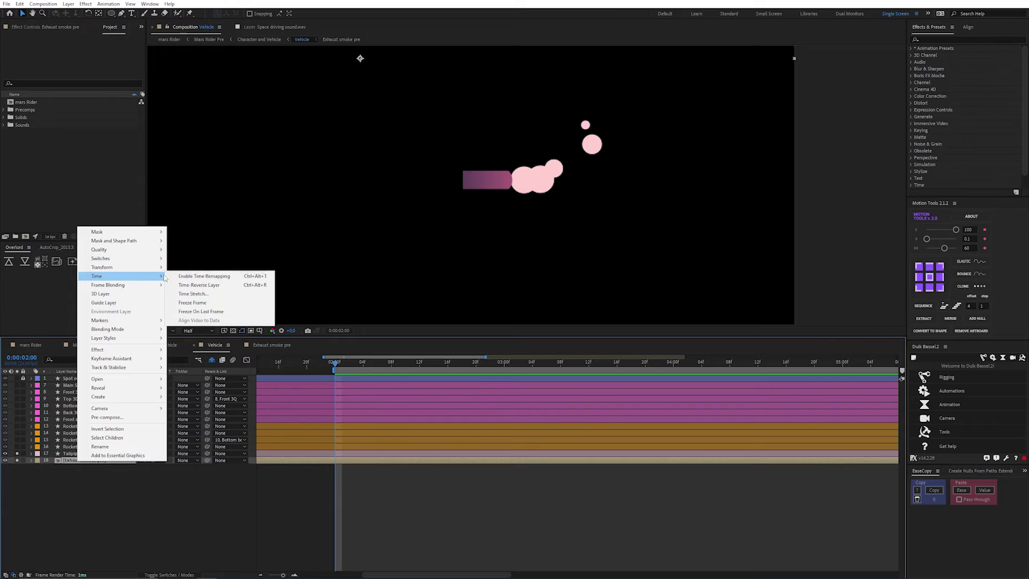
pyautogui.click(191, 277)
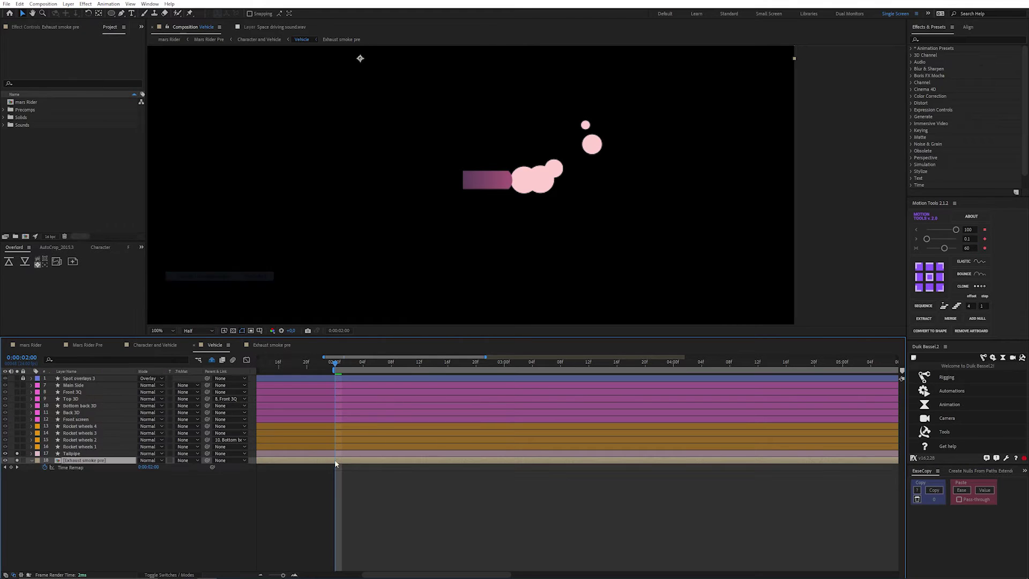
pyautogui.click(13, 467)
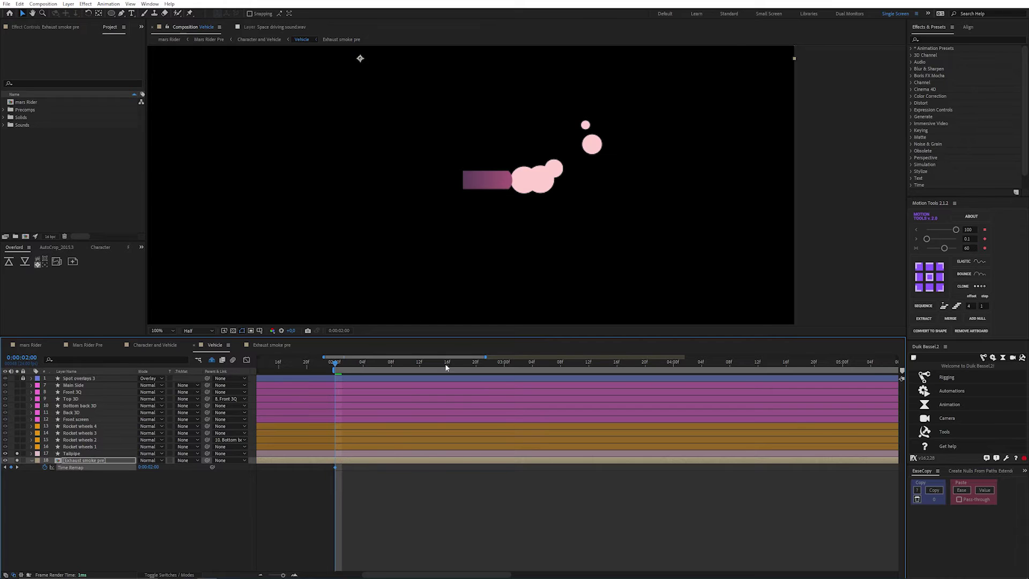
# Add a Time Remap keyframe at 0:00:03:00 and delete the default keyframes at the layer's start and end
pyautogui.moveTo(466, 363); pyautogui.dragTo(503, 368)
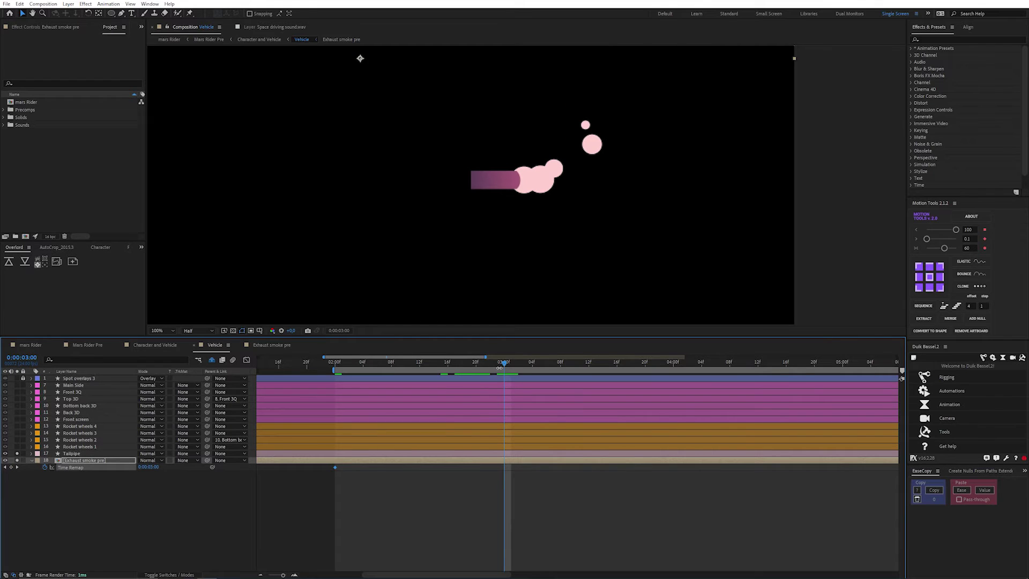
pyautogui.press('-')
pyautogui.press('-')
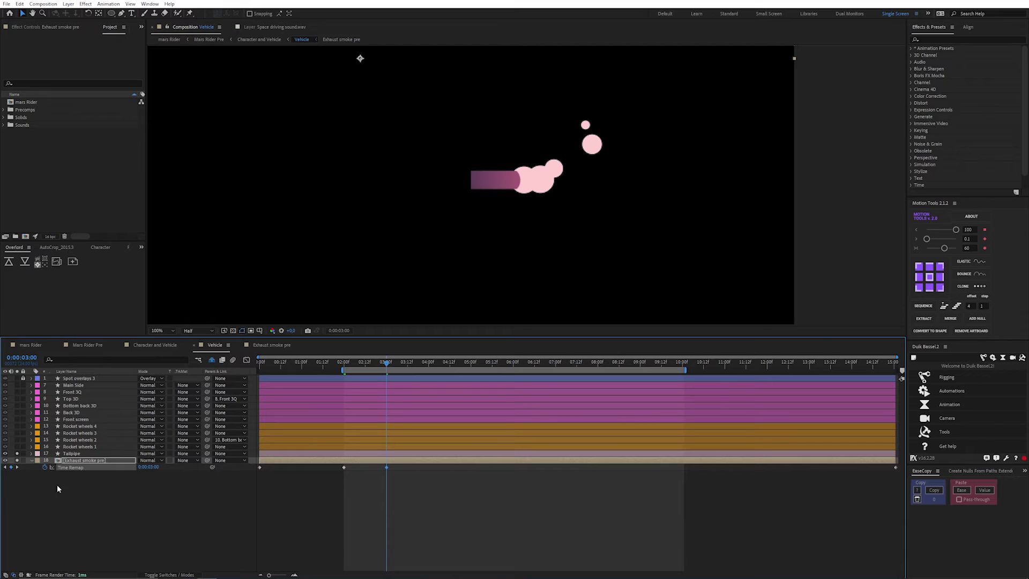
pyautogui.click(17, 468)
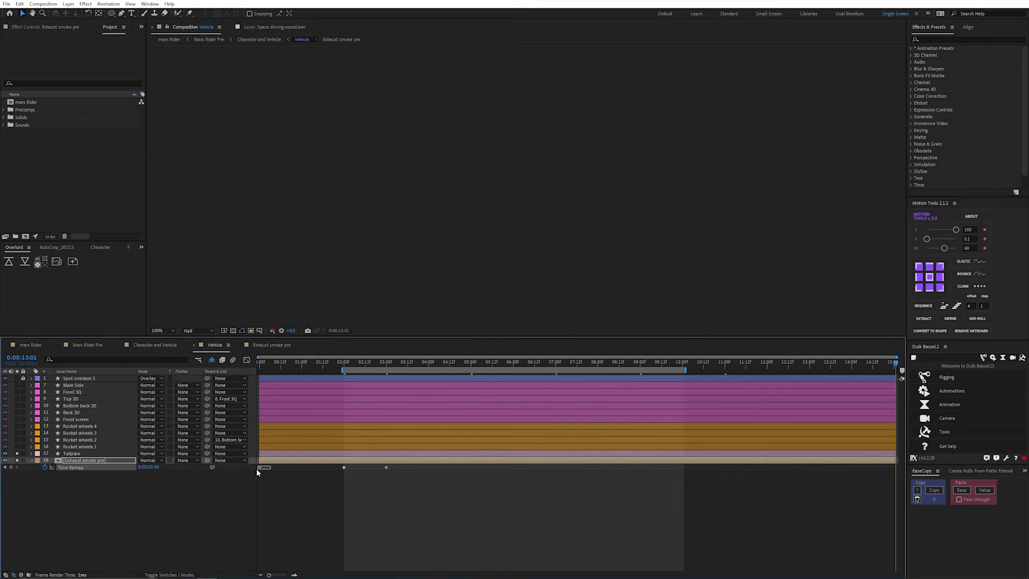
pyautogui.press('Delete')
pyautogui.click(293, 488)
# Loop the smoke layer's Time Remap keyframes with the expression loopOut()
pyautogui.click(379, 364)
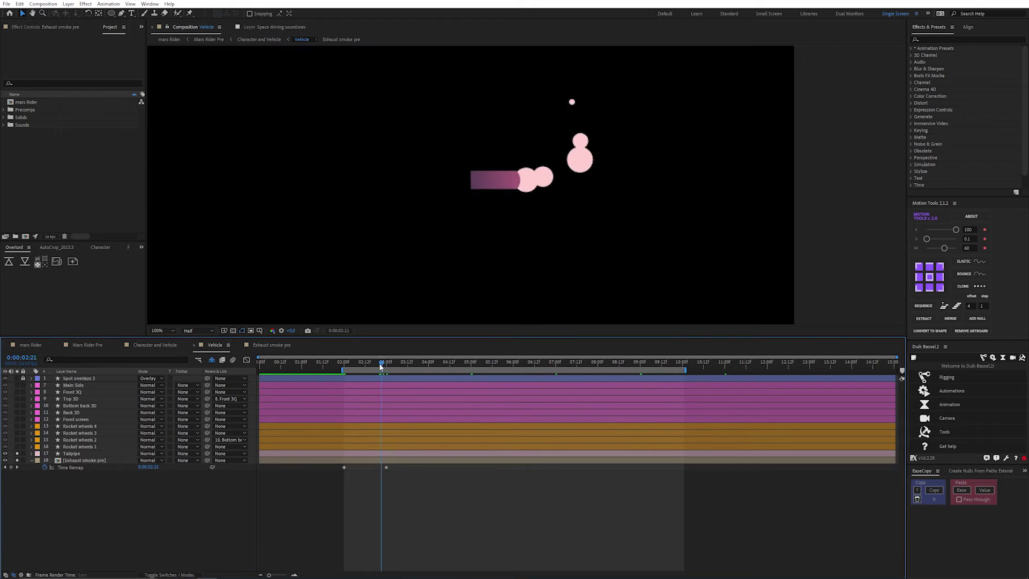
pyautogui.keyDown('alt'); pyautogui.click(44, 467); pyautogui.keyUp('alt')
pyautogui.write('loop')
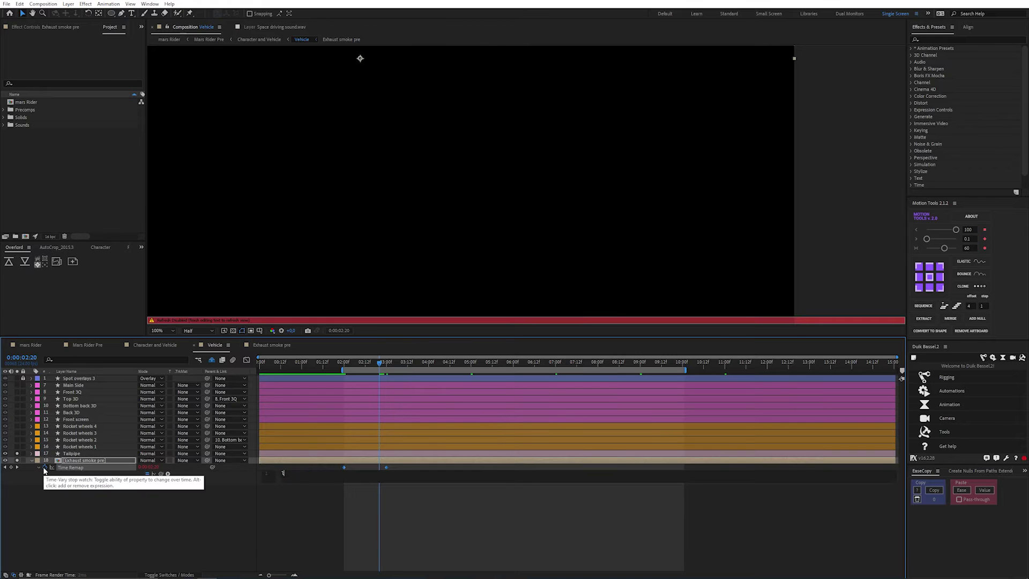
pyautogui.write('Ou')
pyautogui.press('Return')
pyautogui.click(389, 512)
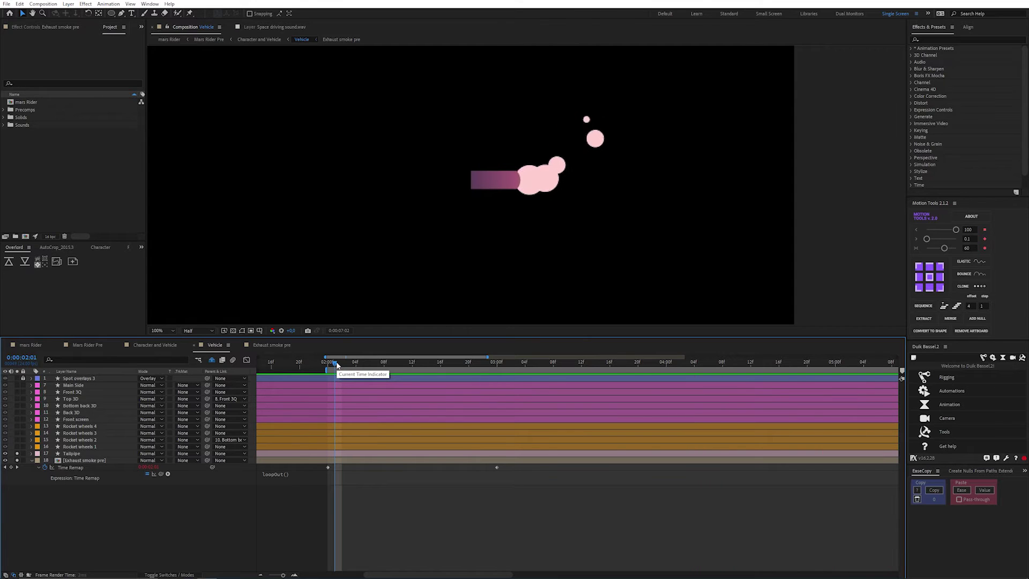
# Preview the looping smoke from 0:00:02:00 and examine the overlapping circles beside the tailpipe
pyautogui.press('space')
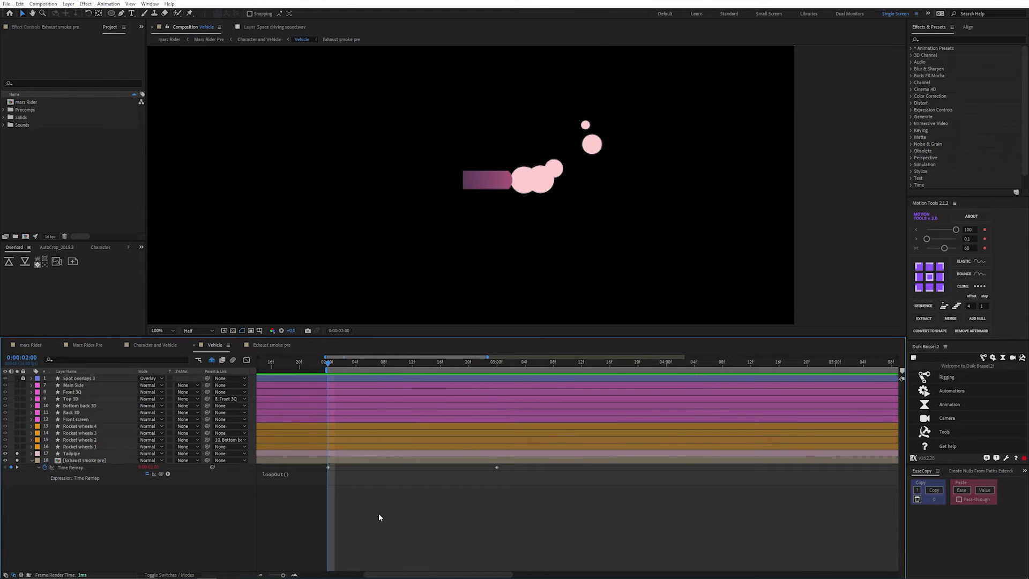
pyautogui.scroll(2, 505, 146)
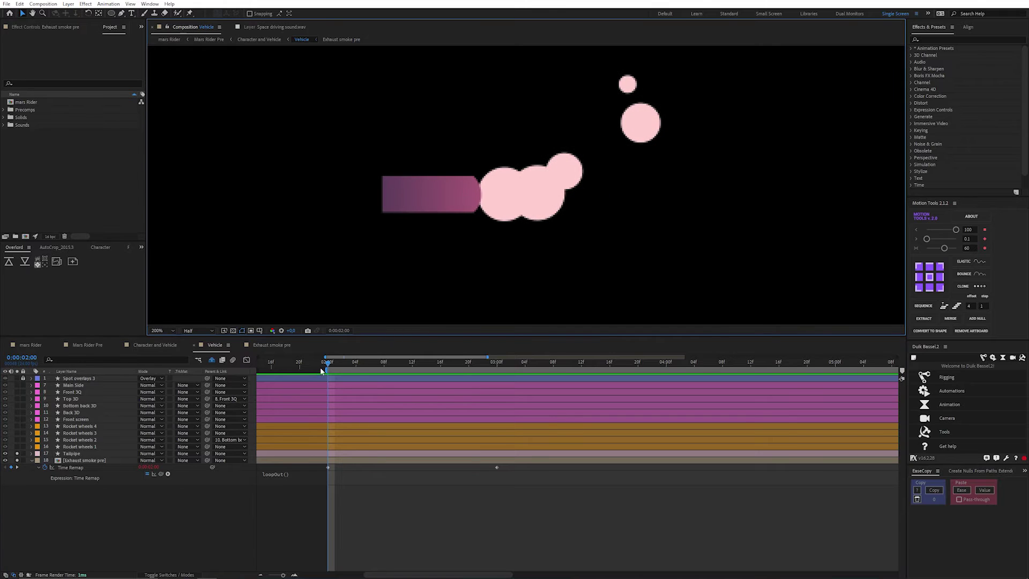
pyautogui.moveTo(328, 362)
pyautogui.mouseDown()
pyautogui.moveTo(468, 364)
pyautogui.moveTo(329, 370)
pyautogui.moveTo(339, 374)
pyautogui.moveTo(327, 379)
pyautogui.moveTo(360, 386)
pyautogui.moveTo(477, 378)
pyautogui.moveTo(336, 381)
pyautogui.mouseUp()
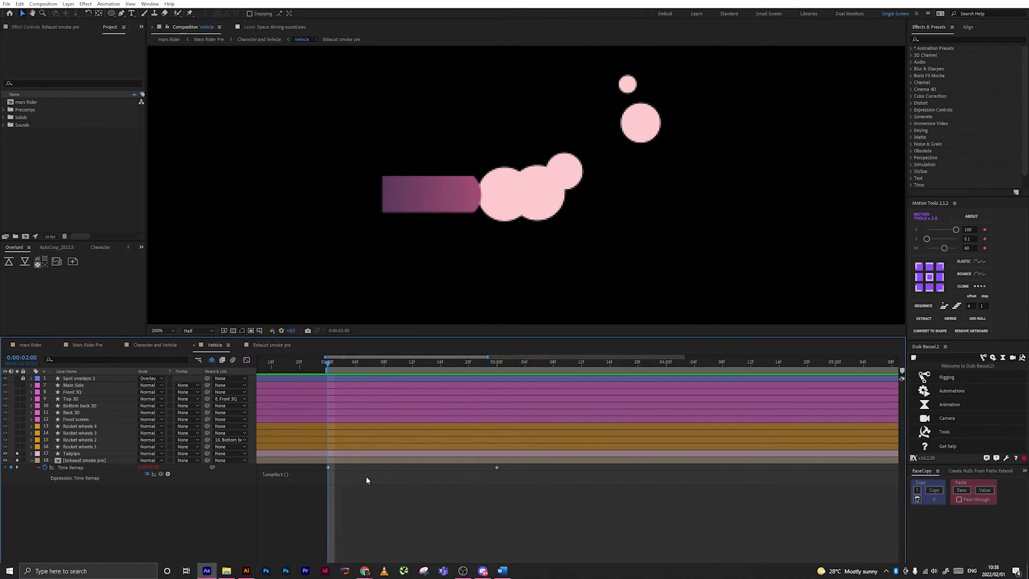
# Apply Fast Box Blur to the Exhaust smoke pre layer with a blur radius of 5
pyautogui.click(367, 460)
pyautogui.click(936, 39)
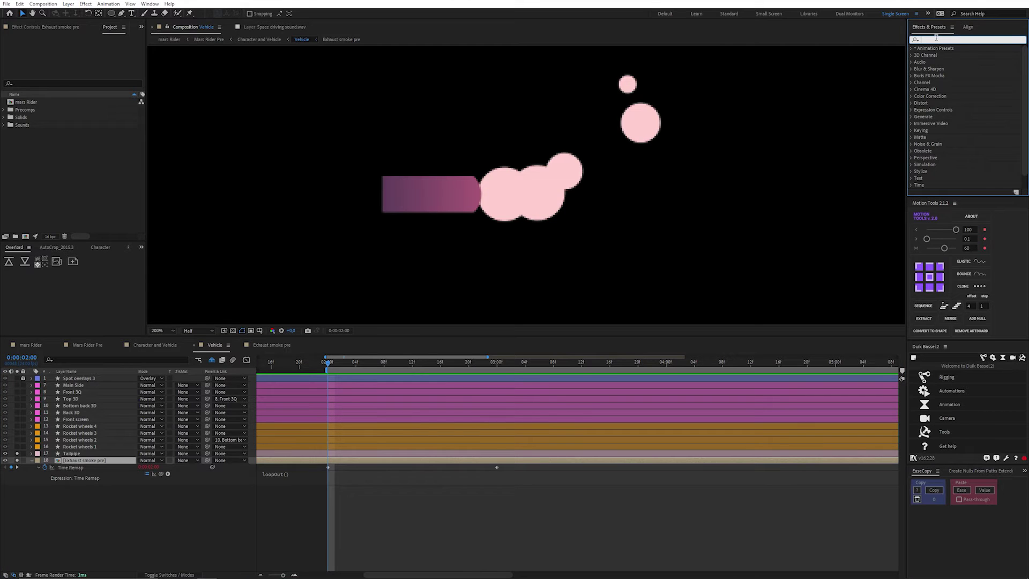
pyautogui.write('fast')
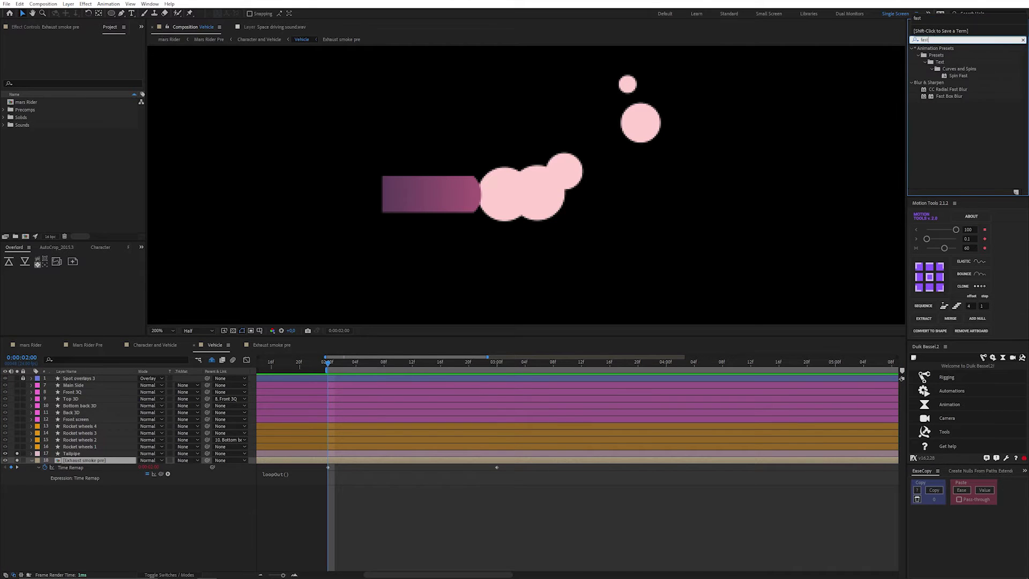
pyautogui.doubleClick(948, 97)
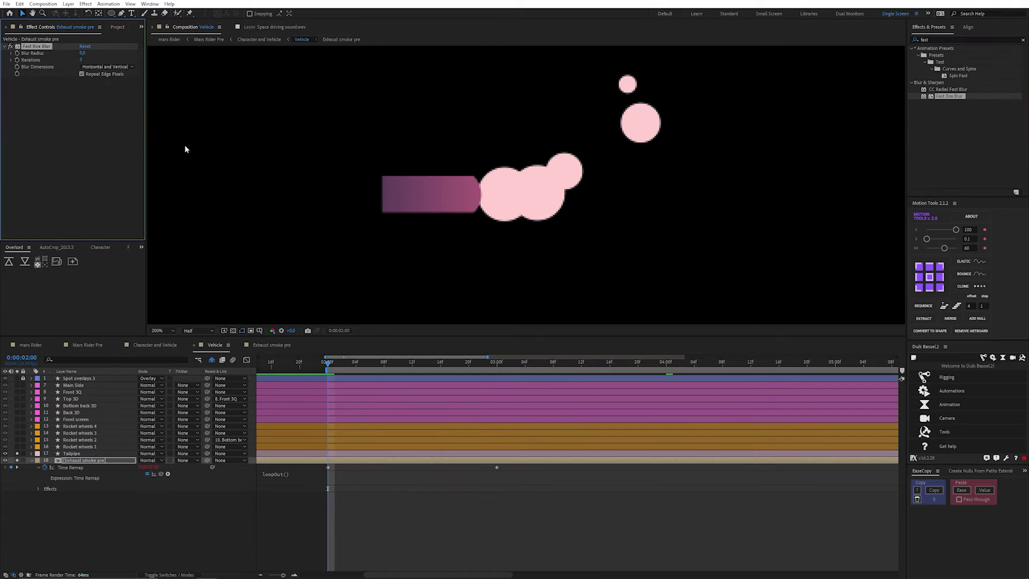
pyautogui.click(83, 53)
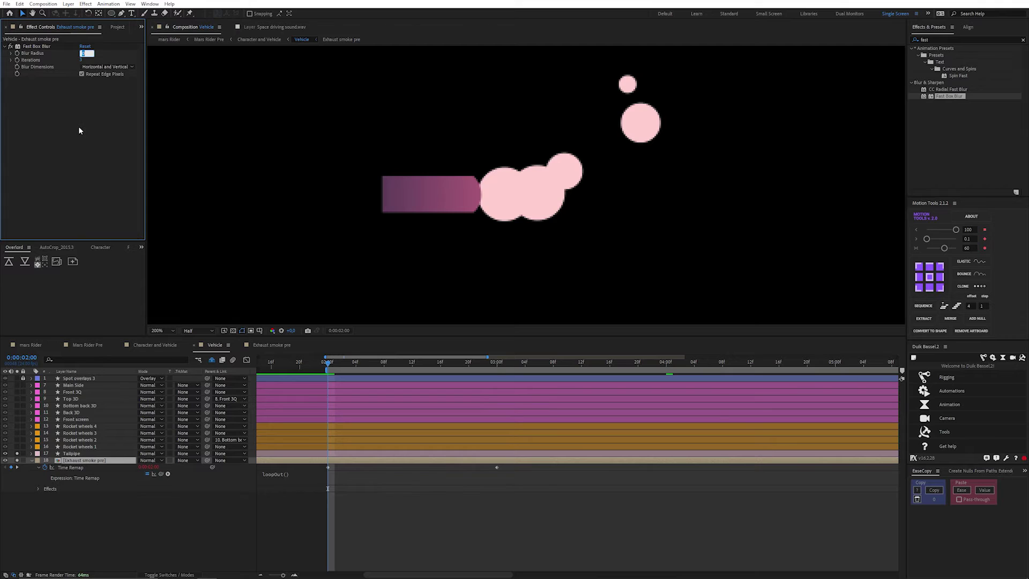
pyautogui.write('5')
pyautogui.press('Return')
pyautogui.click(338, 459)
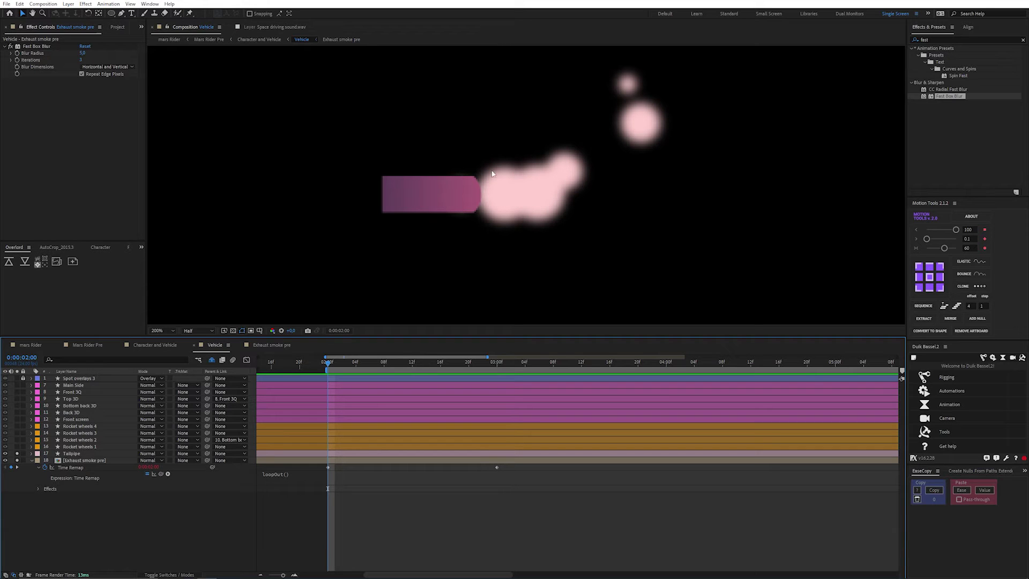
# Find the Levels effect and add it below Fast Box Blur on the Exhaust smoke pre layer
pyautogui.click(960, 126)
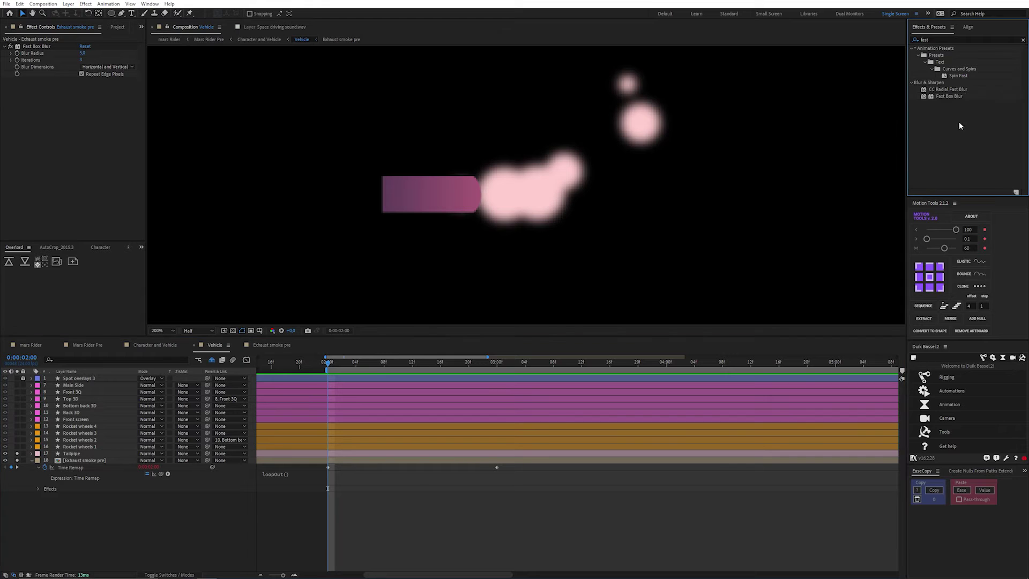
pyautogui.click(933, 40)
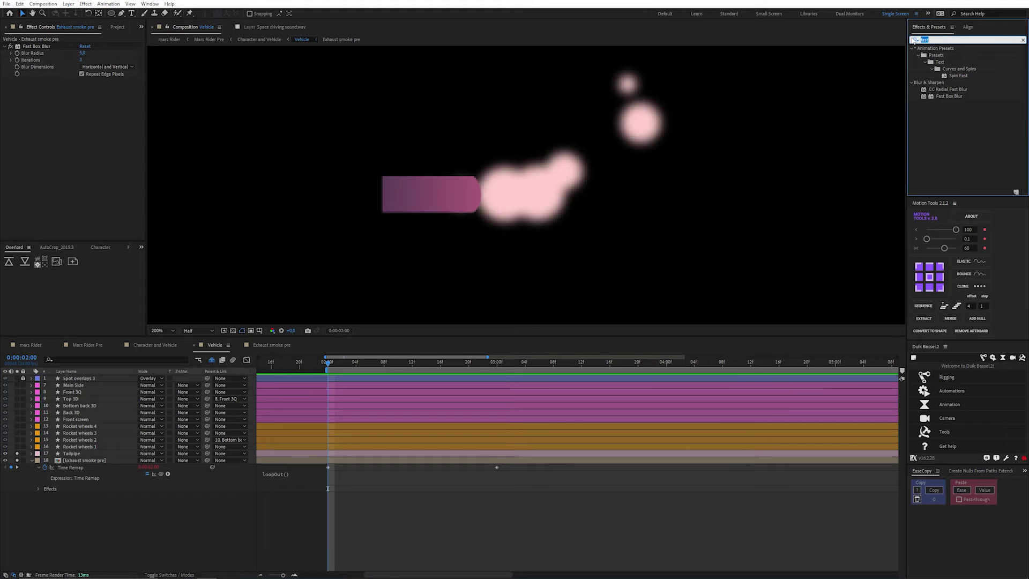
pyautogui.write('level')
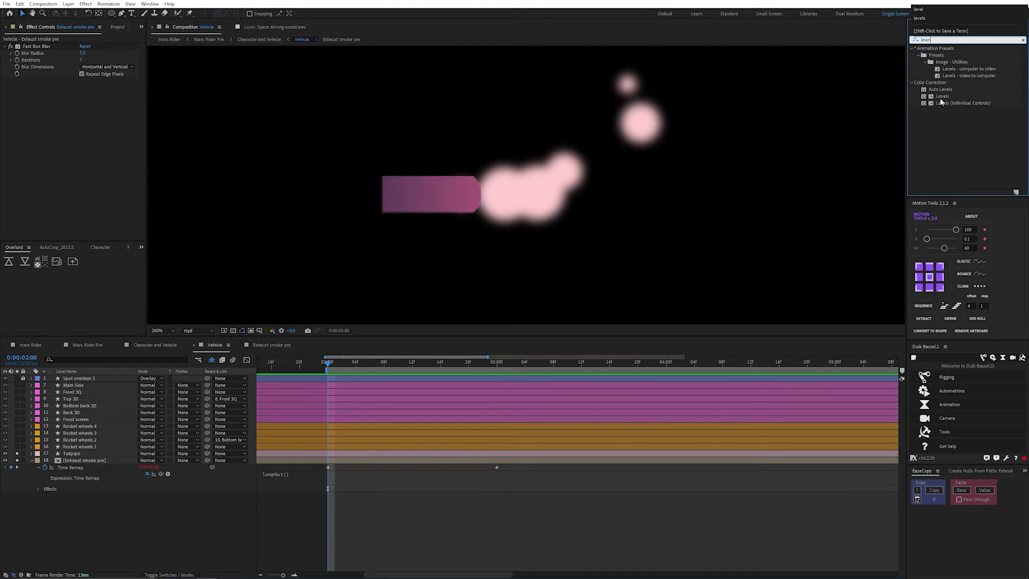
pyautogui.click(942, 97)
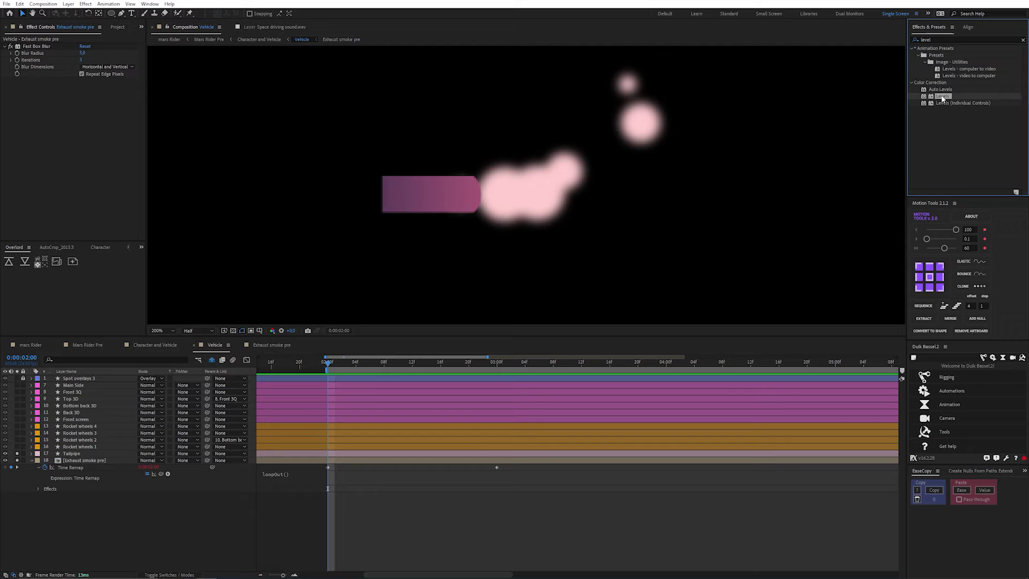
pyautogui.click(346, 459)
pyautogui.moveTo(941, 97); pyautogui.dragTo(73, 140)
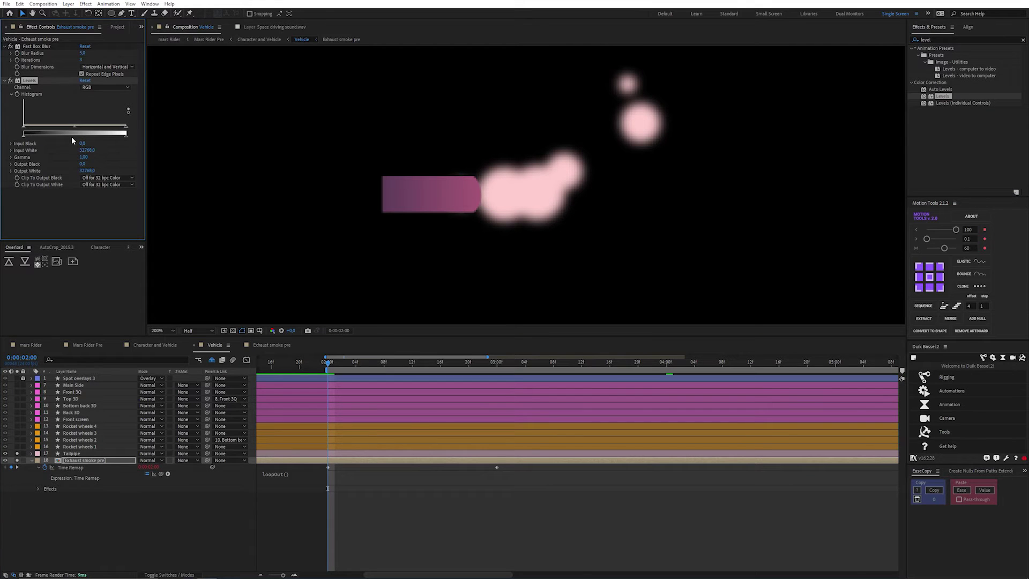
# Switch Levels to the Alpha channel and narrow its input range to about 15292 black and 16320 white
pyautogui.click(104, 86)
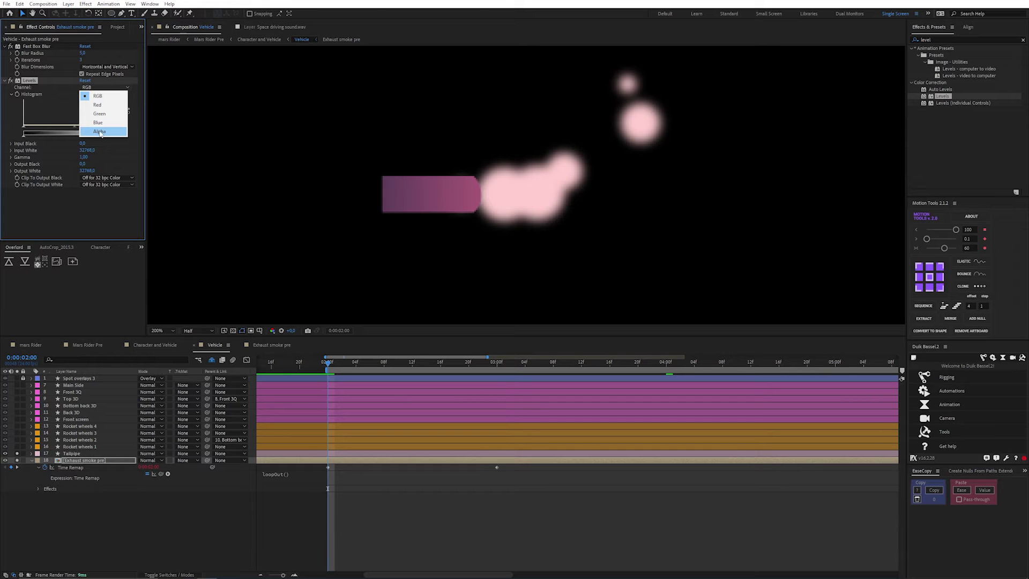
pyautogui.click(100, 131)
pyautogui.moveTo(126, 129); pyautogui.dragTo(68, 130)
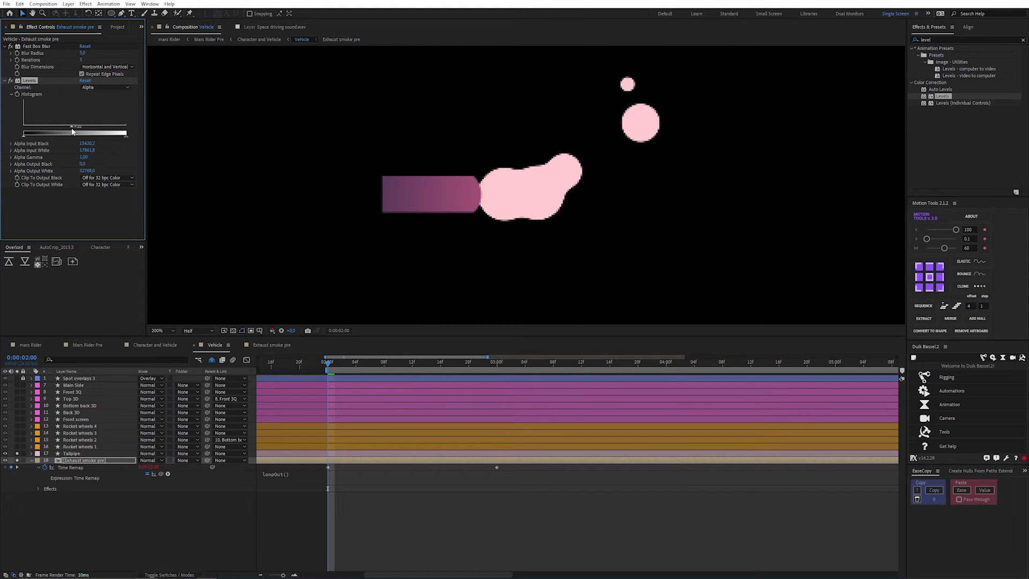
pyautogui.moveTo(80, 129); pyautogui.dragTo(72, 129)
# Inspect the merged smoke's edges up close and raise Alpha Input White to about 16448
pyautogui.scroll(3, 543, 171)
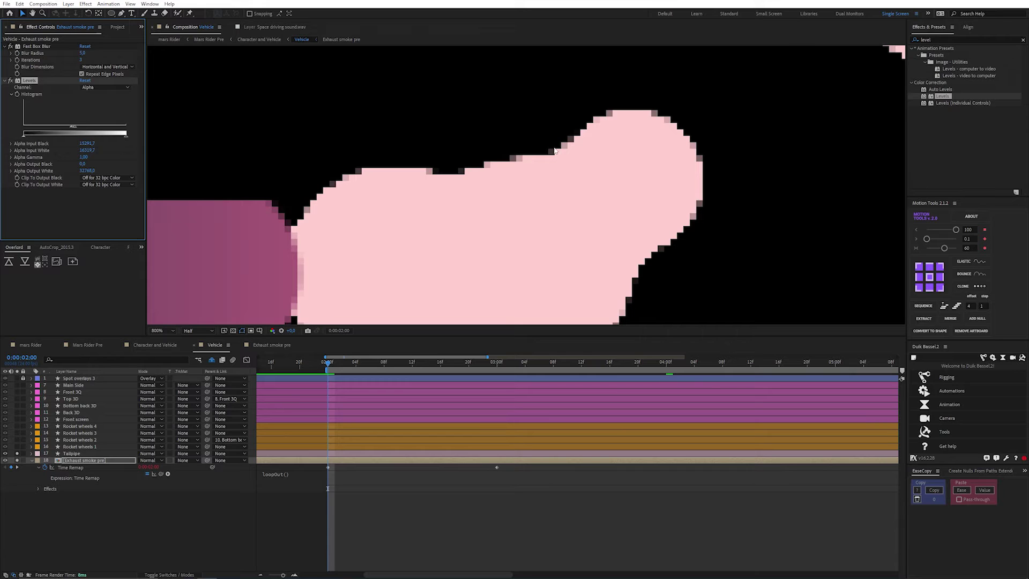
pyautogui.scroll(-2, 555, 152)
pyautogui.scroll(1, 574, 154)
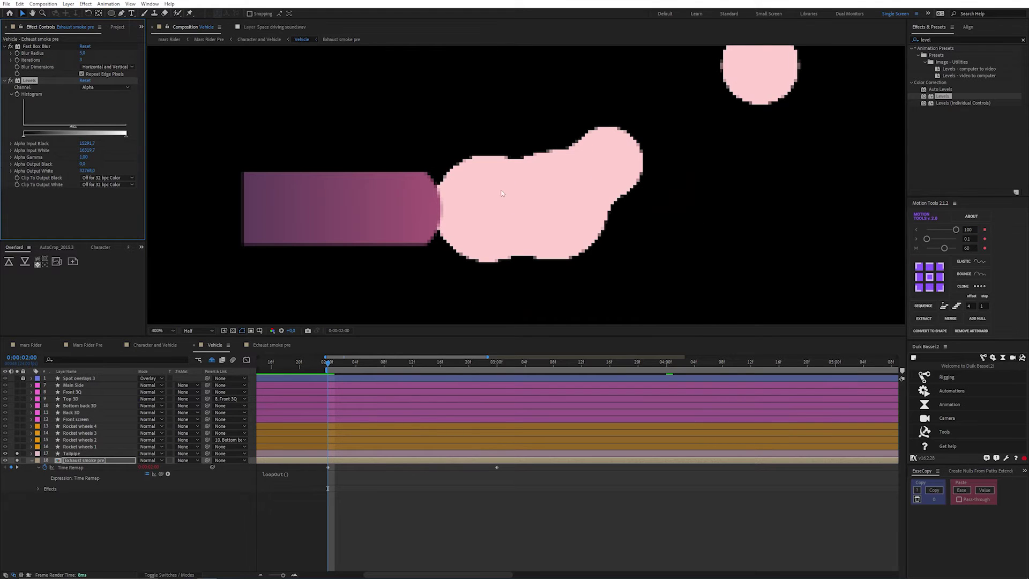
pyautogui.scroll(-1, 552, 178)
pyautogui.scroll(1, 565, 183)
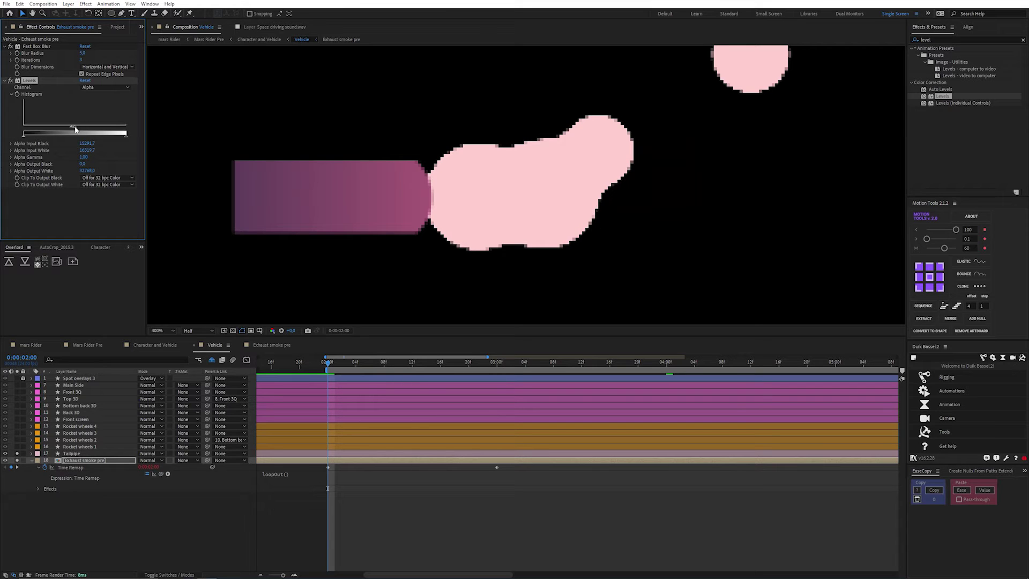
pyautogui.moveTo(75, 129); pyautogui.dragTo(76, 130)
pyautogui.scroll(-1, 498, 199)
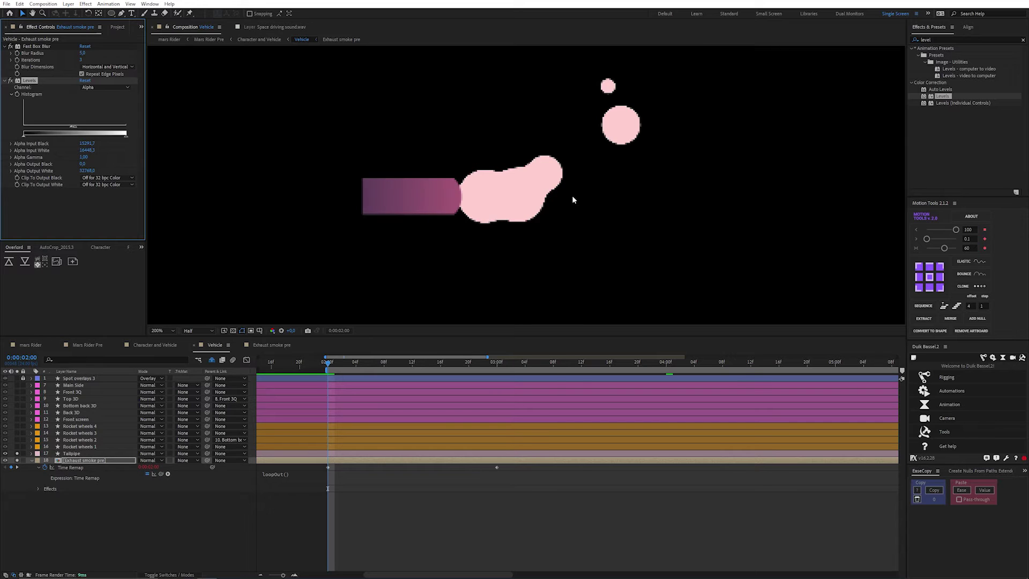
# Apply Roughen Edges to the Exhaust smoke pre layer and set its Fractal Influence to 0
pyautogui.click(955, 145)
pyautogui.click(930, 40)
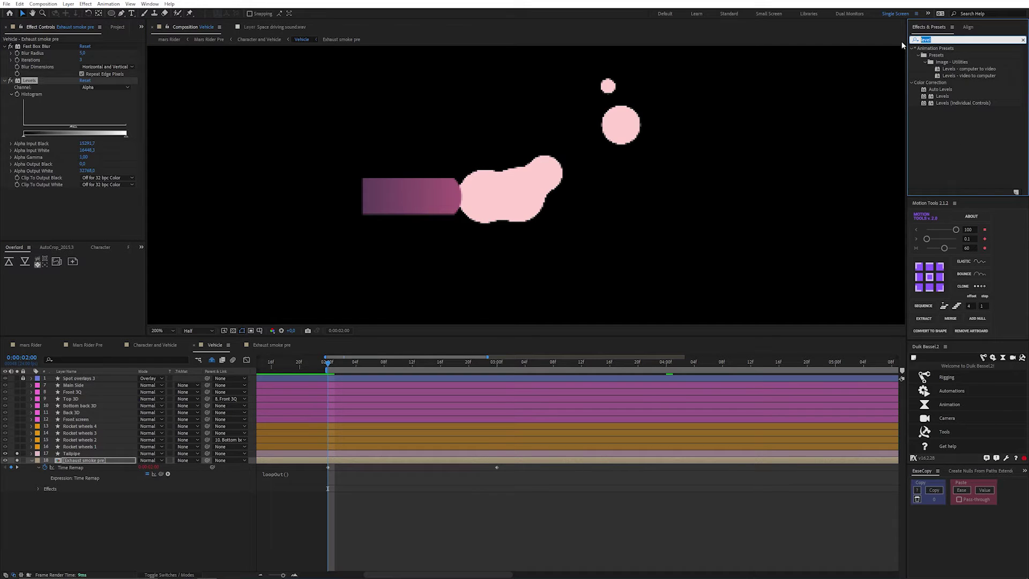
pyautogui.write('roughen')
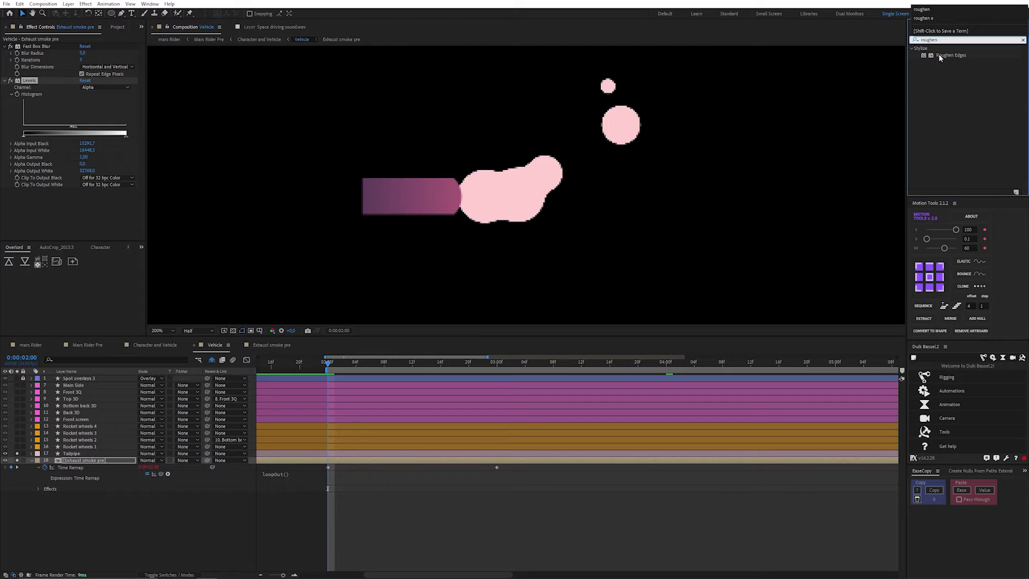
pyautogui.doubleClick(950, 55)
pyautogui.scroll(2, 541, 197)
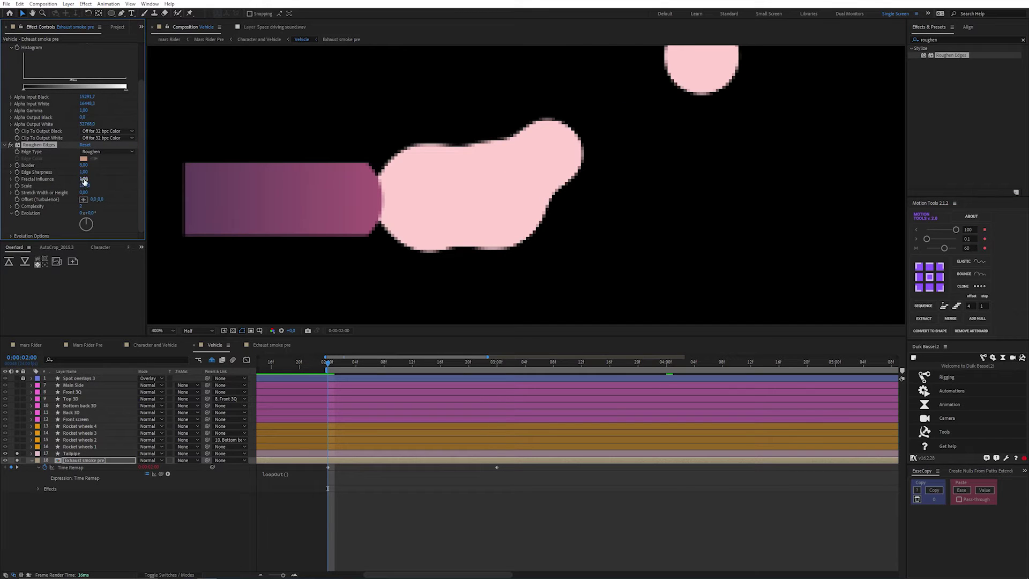
pyautogui.write('0')
pyautogui.press('Return')
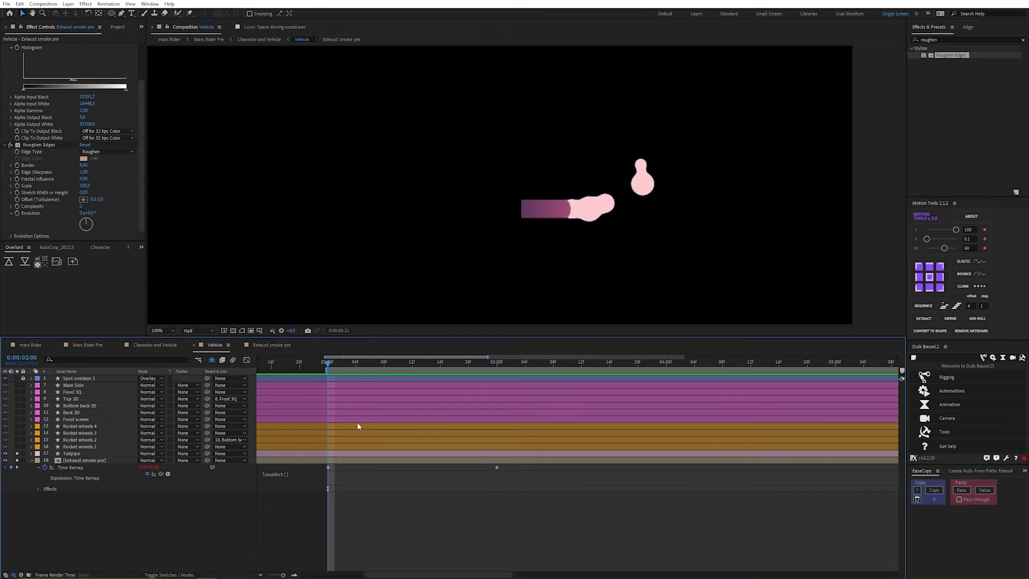
# Move to 0:00:02:05 and set the composition's preview resolution to Full to check the smoke's edges
pyautogui.moveTo(334, 362); pyautogui.dragTo(363, 362)
pyautogui.scroll(4, 634, 191)
pyautogui.click(204, 331)
pyautogui.click(207, 350)
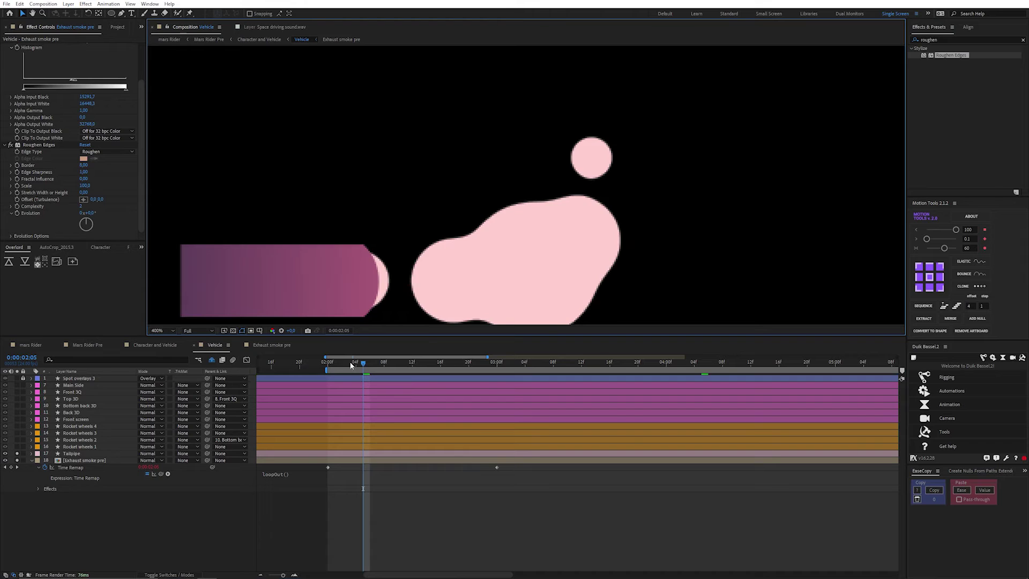
# Return to 0:00:02:00 and play back the exhaust smoke animation
pyautogui.click(328, 363)
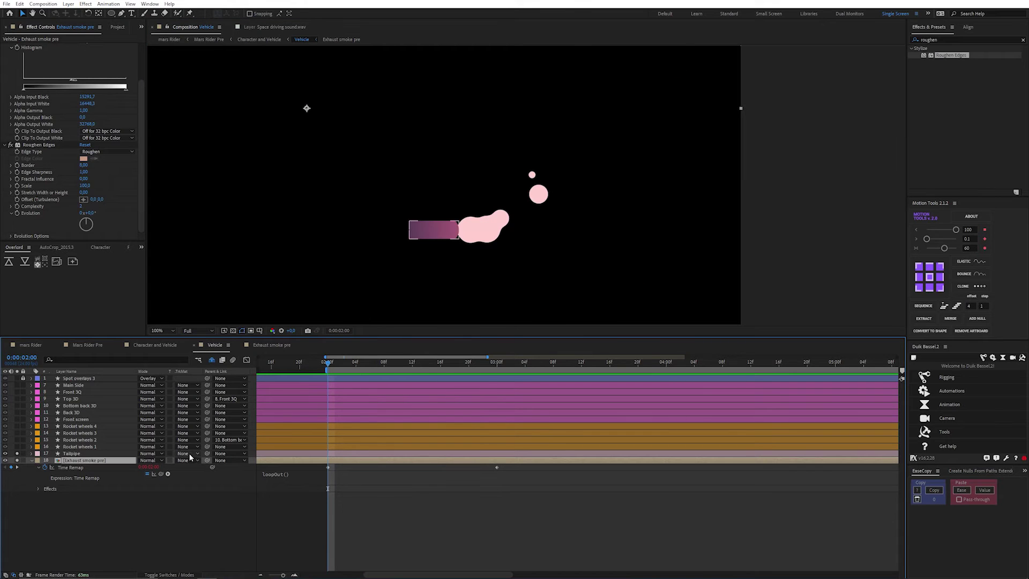
pyautogui.moveTo(208, 460); pyautogui.dragTo(104, 456)
pyautogui.press('space')
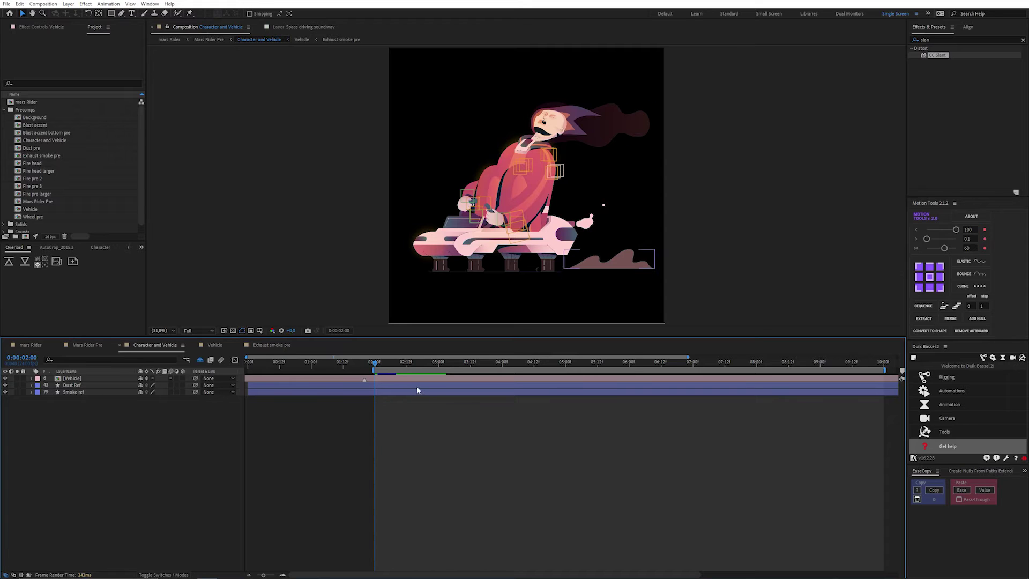
# Solo the Dust Ref layer in the Character and Vehicle composition to isolate the dust silhouette
pyautogui.click(57, 386)
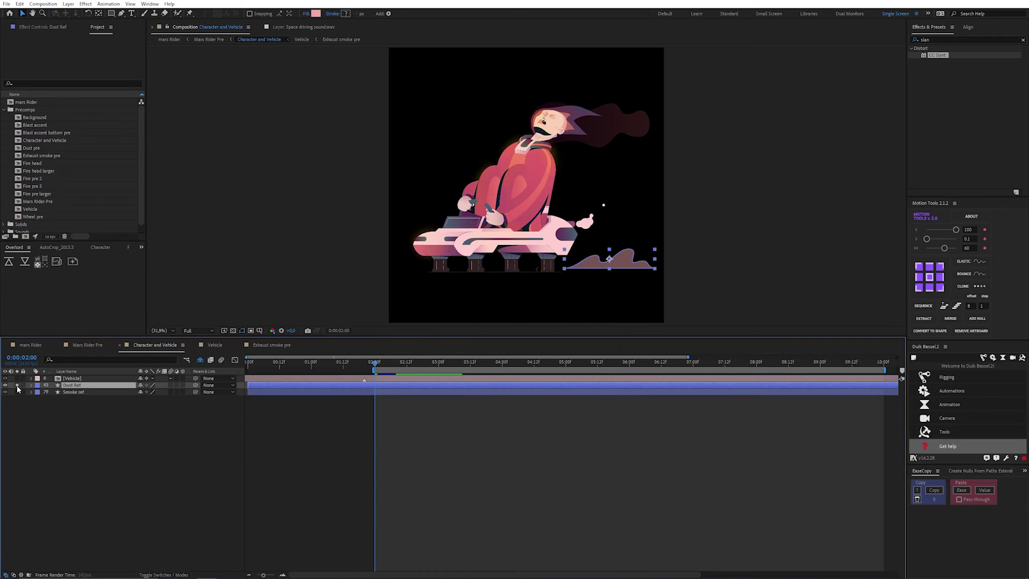
pyautogui.click(17, 384)
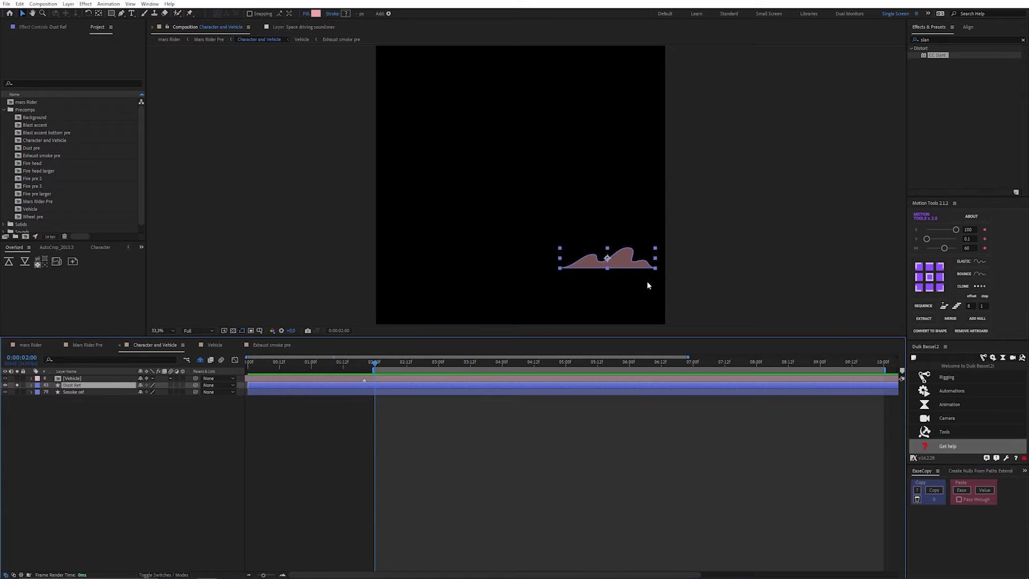
pyautogui.click(647, 283)
pyautogui.scroll(2, 613, 282)
# Draw a circle with the Ellipse tool, centred on the dust silhouette's baseline and reaching the height of its tallest wave
pyautogui.click(111, 13)
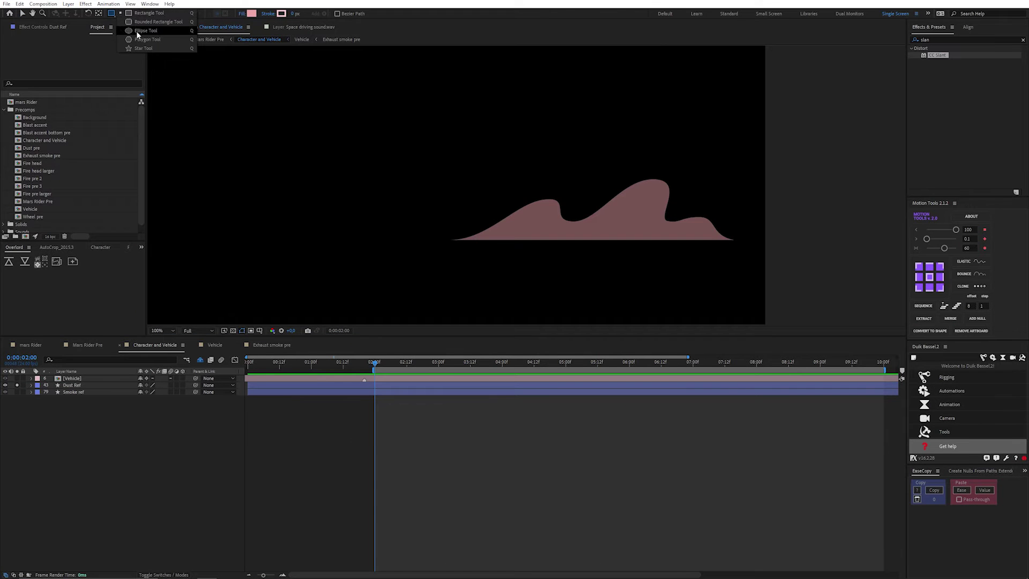
pyautogui.click(138, 32)
pyautogui.scroll(1, 640, 231)
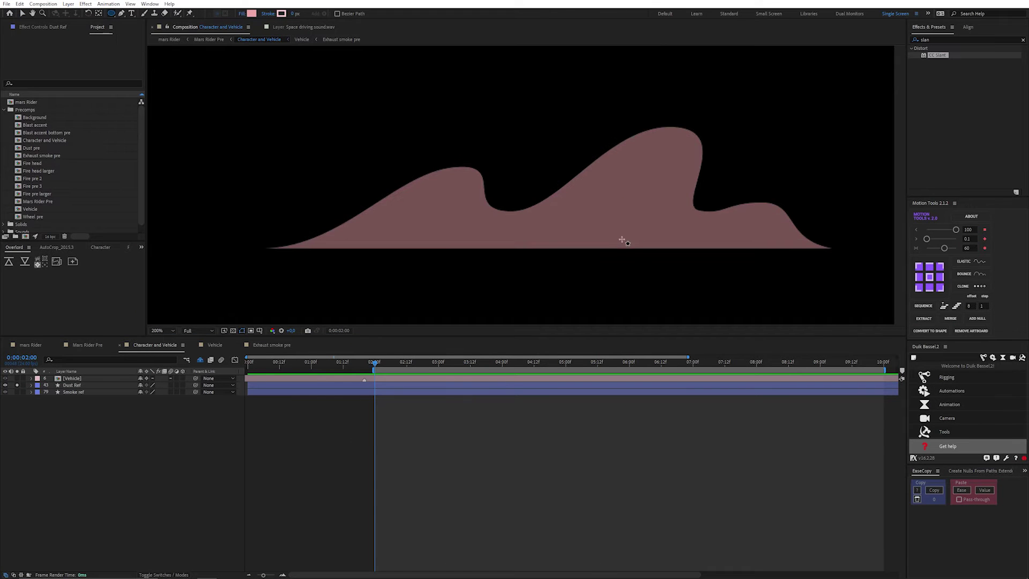
pyautogui.moveTo(604, 249); pyautogui.dragTo(690, 369)
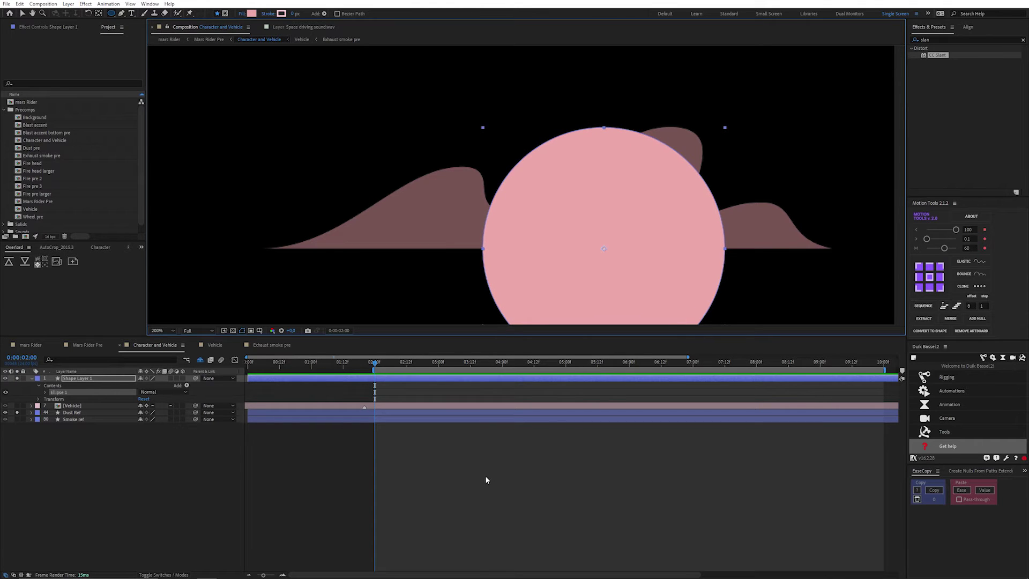
pyautogui.click(443, 481)
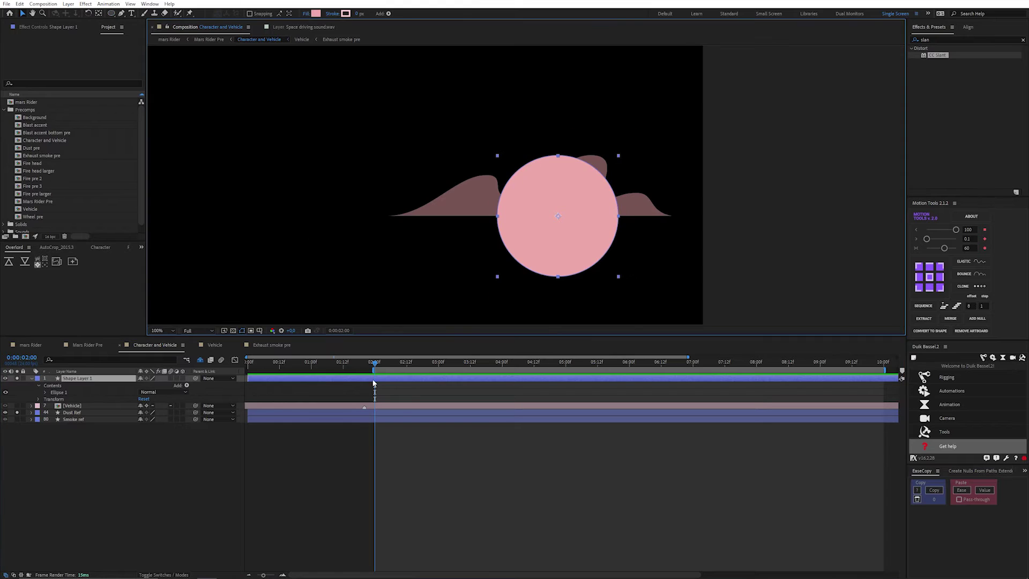
# Add Position keyframes to the circle's layer at 0:00:02:00 and 0:00:03:00
pyautogui.hotkey('alt', 'shift', 'p')
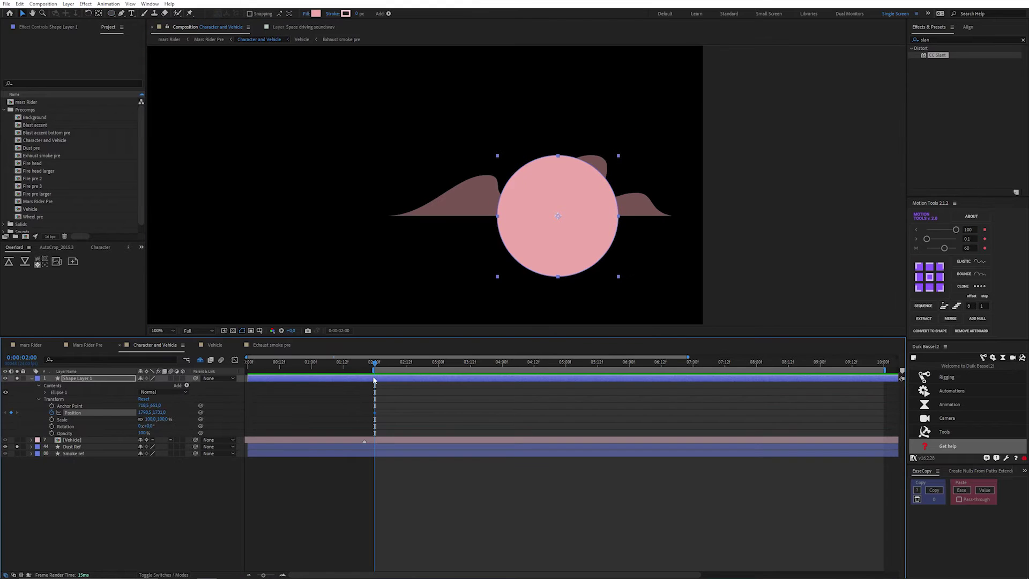
pyautogui.moveTo(417, 363); pyautogui.dragTo(439, 363)
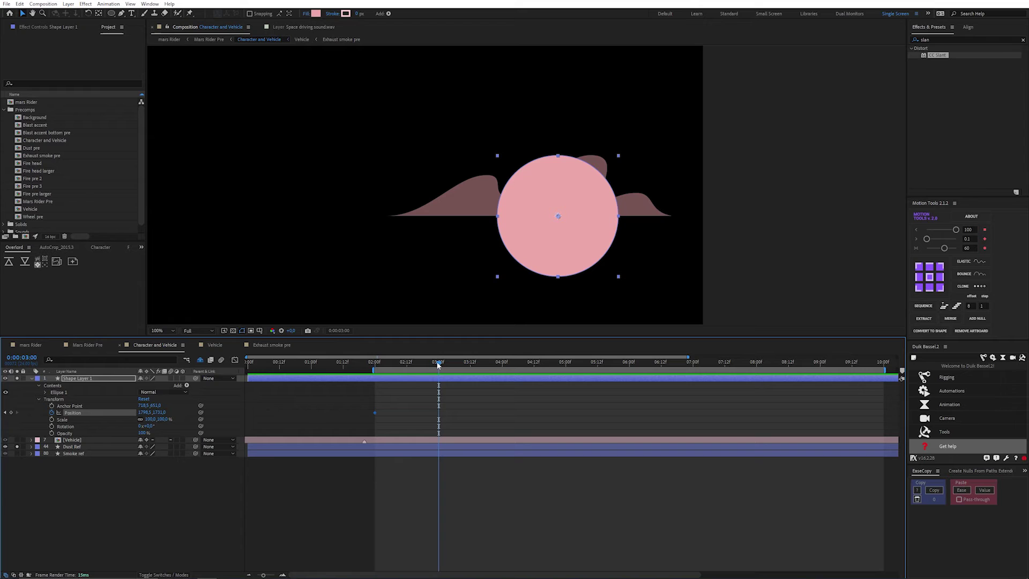
pyautogui.hotkey('alt', 'shift', 'p')
# Move the circle horizontally to the left end of the dust silhouette at 0:00:02:00 and to its right end at 0:00:03:00
pyautogui.press('j')
pyautogui.click(379, 414)
pyautogui.click(531, 231)
pyautogui.moveTo(531, 231); pyautogui.dragTo(396, 231)
pyautogui.moveTo(389, 363); pyautogui.dragTo(438, 363)
pyautogui.moveTo(444, 406); pyautogui.dragTo(436, 415)
pyautogui.moveTo(562, 234); pyautogui.dragTo(653, 234)
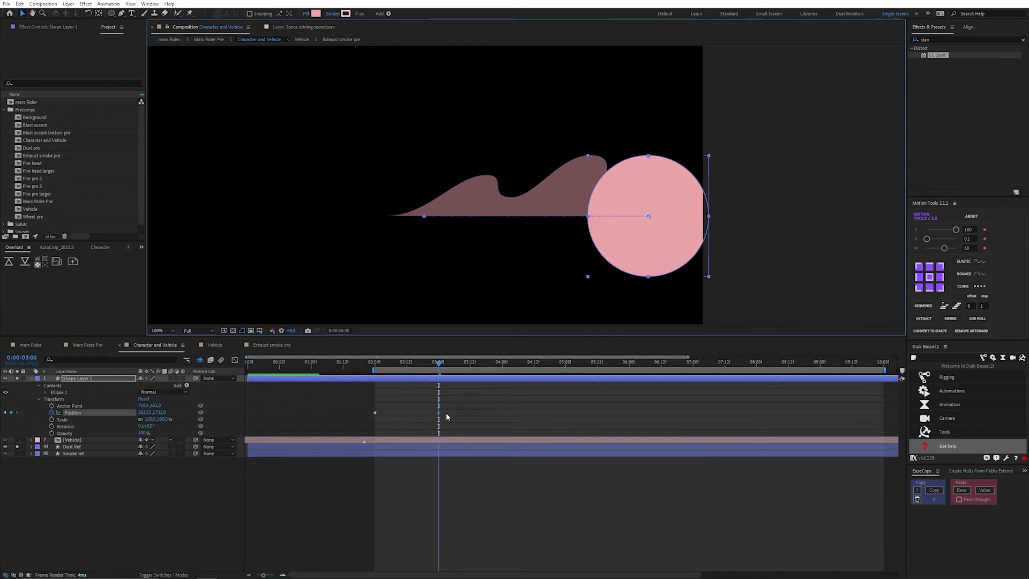
pyautogui.click(447, 416)
# Keyframe the Position in Ellipse 1's own transform at 0:00:02:00, 0:00:02:12 and 0:00:03:00, and save the project
pyautogui.scroll(3, 370, 397)
pyautogui.click(380, 363)
pyautogui.click(75, 378)
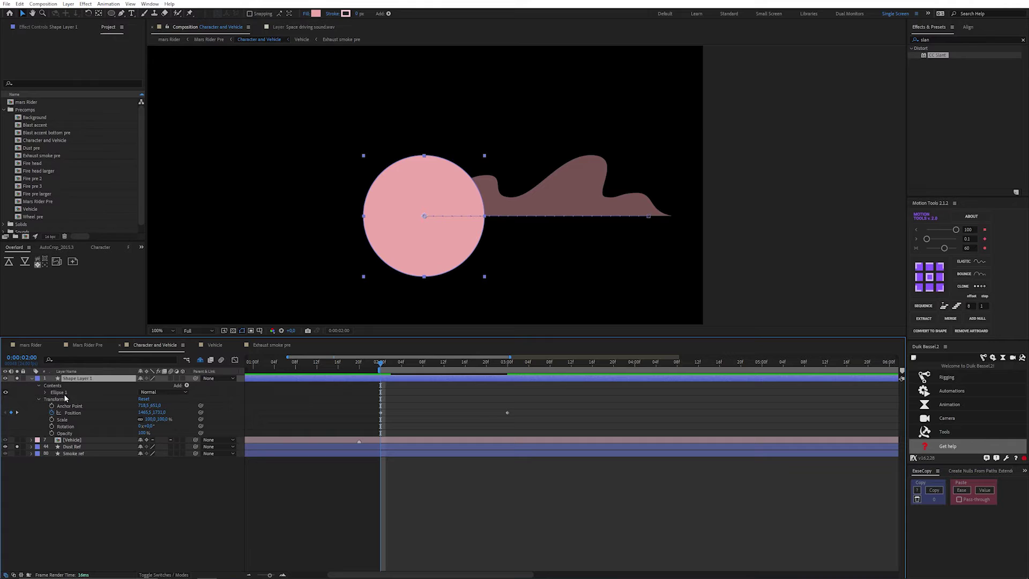
pyautogui.click(59, 392)
pyautogui.click(44, 392)
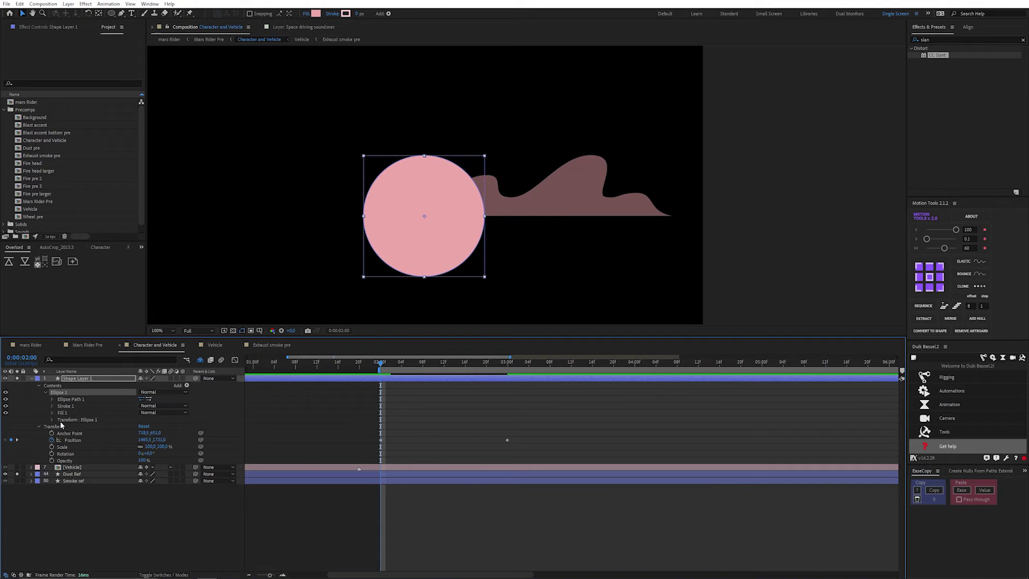
pyautogui.click(63, 419)
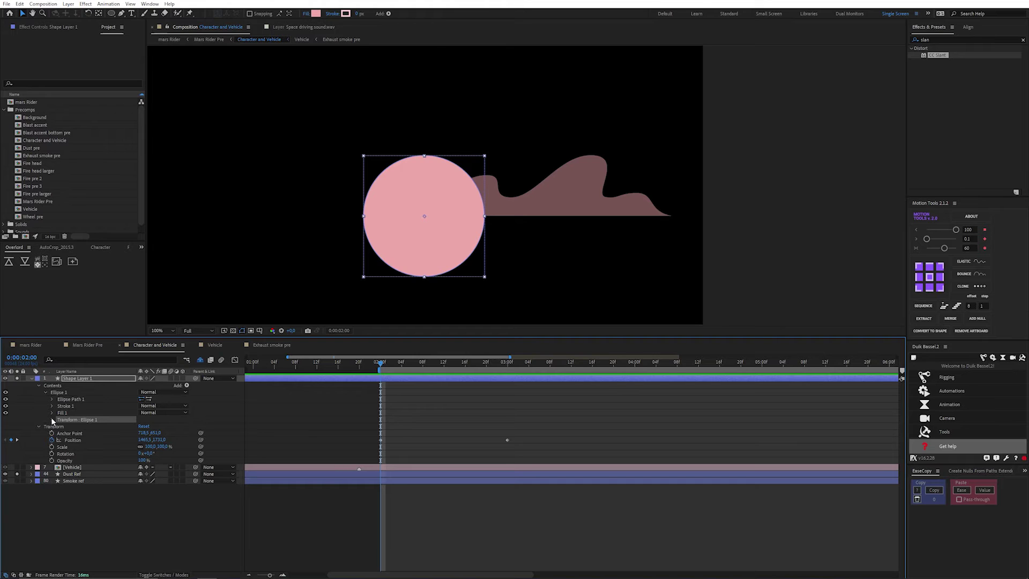
pyautogui.click(52, 420)
pyautogui.click(65, 433)
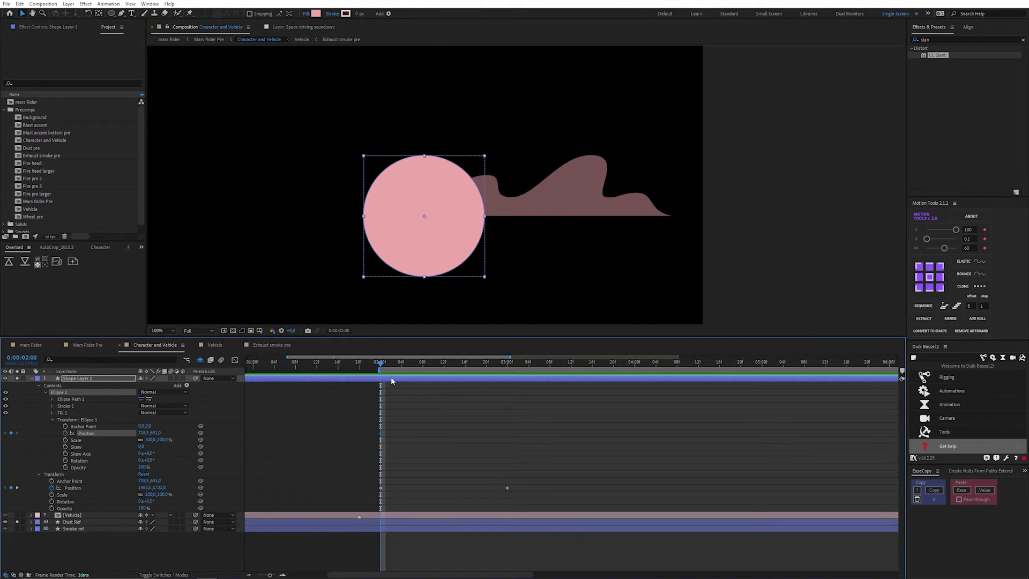
pyautogui.moveTo(422, 364); pyautogui.dragTo(443, 363)
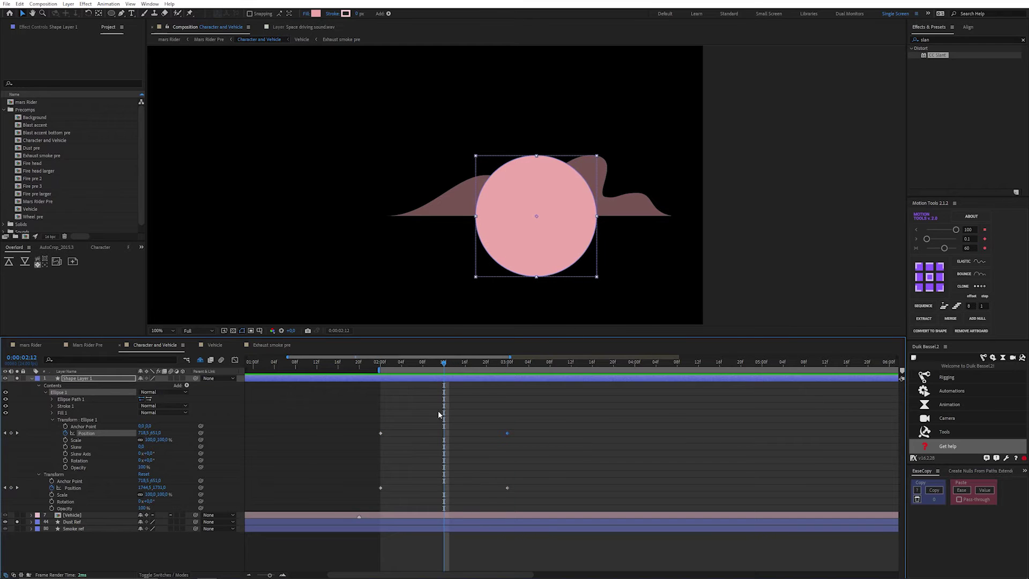
pyautogui.moveTo(461, 427); pyautogui.dragTo(441, 436)
pyautogui.hotkey('ctrl', 's')
# Lower the circle below the baseline by setting Ellipse 1's Position Y to 803 at the first and last keyframes
pyautogui.moveTo(391, 364); pyautogui.dragTo(380, 365)
pyautogui.moveTo(389, 424); pyautogui.dragTo(378, 435)
pyautogui.moveTo(522, 432); pyautogui.dragTo(501, 437)
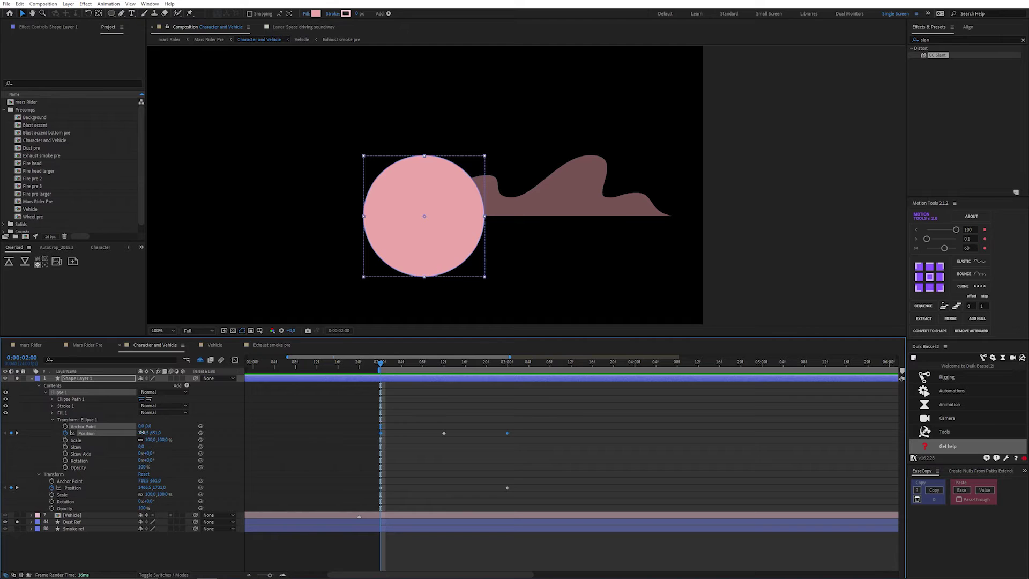
pyautogui.moveTo(142, 432); pyautogui.dragTo(217, 430)
pyautogui.hotkey('ctrl', 'z')
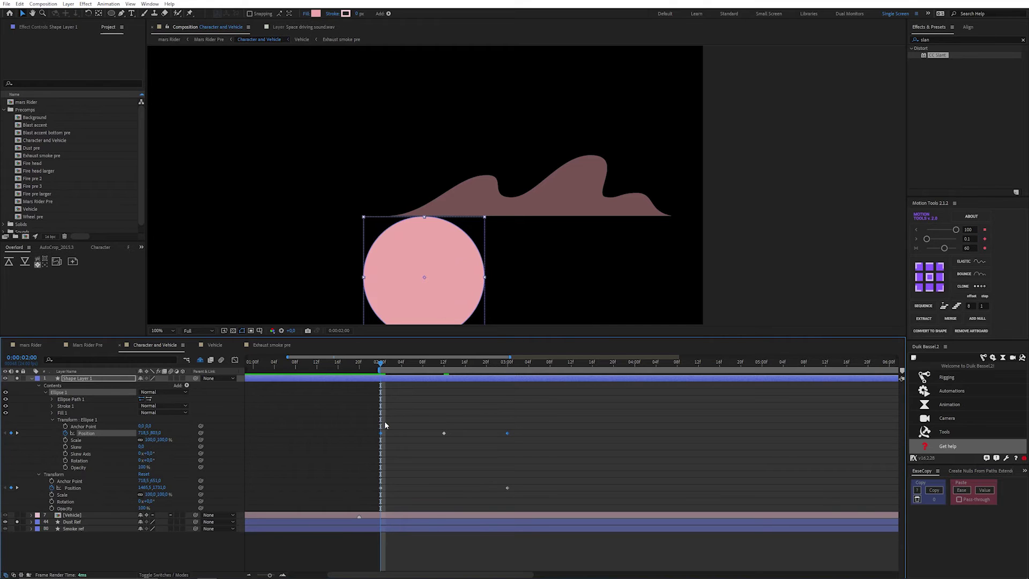
# Apply Easy Ease to Ellipse 1's middle Position keyframe at 0:00:02:12 and preview the motion from 0:00:02:00
pyautogui.moveTo(394, 366); pyautogui.dragTo(412, 366)
pyautogui.moveTo(455, 422); pyautogui.dragTo(429, 440)
pyautogui.press('F9')
pyautogui.click(428, 443)
pyautogui.moveTo(392, 366); pyautogui.dragTo(380, 366)
pyautogui.press('space')
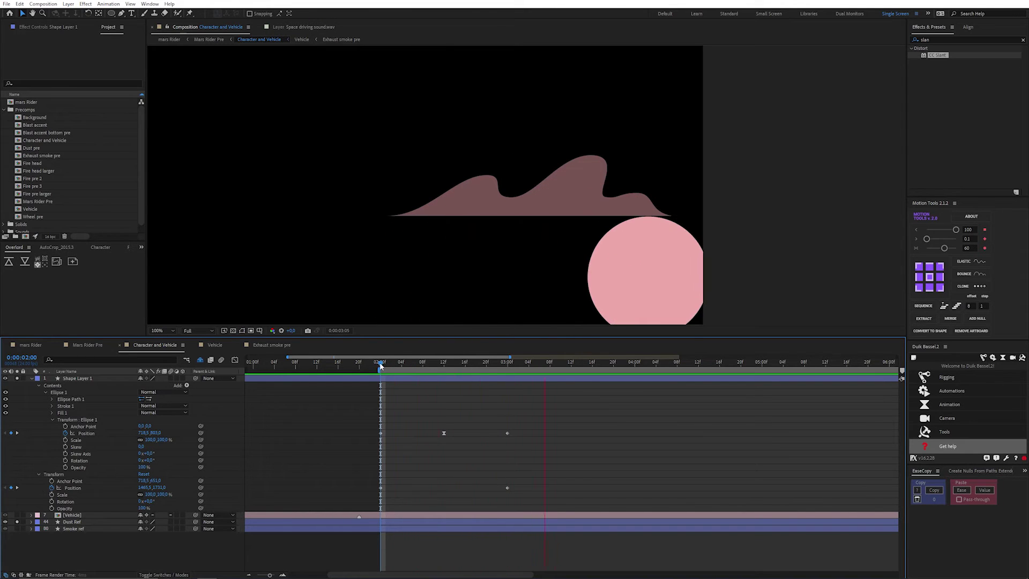
# Rename the circle's layer as Dust 1, save the project and give the layer the Aqua label colour
pyautogui.click(96, 378)
pyautogui.press('Return')
pyautogui.write('Dust')
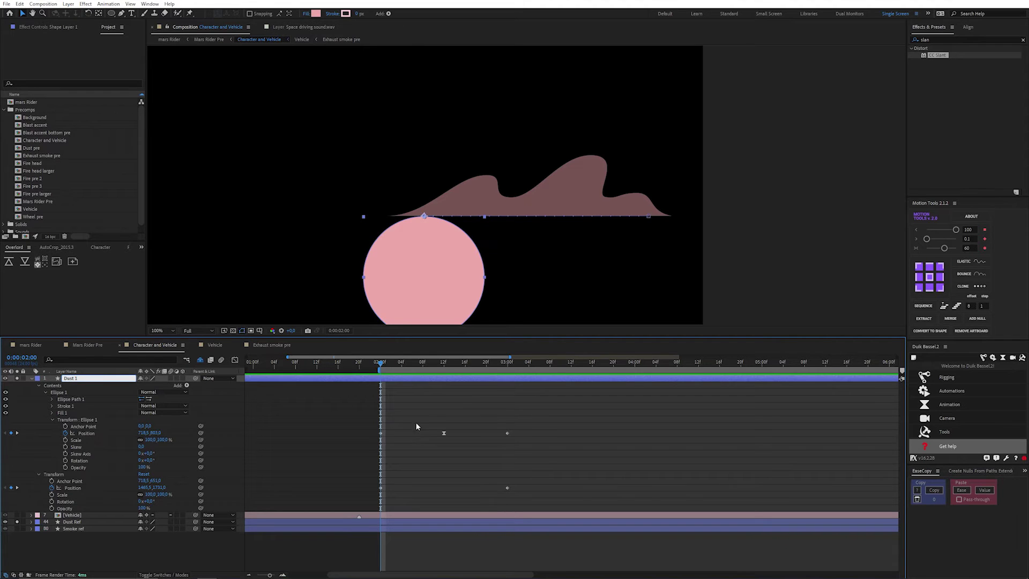
pyautogui.click(416, 427)
pyautogui.click(408, 378)
pyautogui.hotkey('ctrl', 's')
pyautogui.click(37, 378)
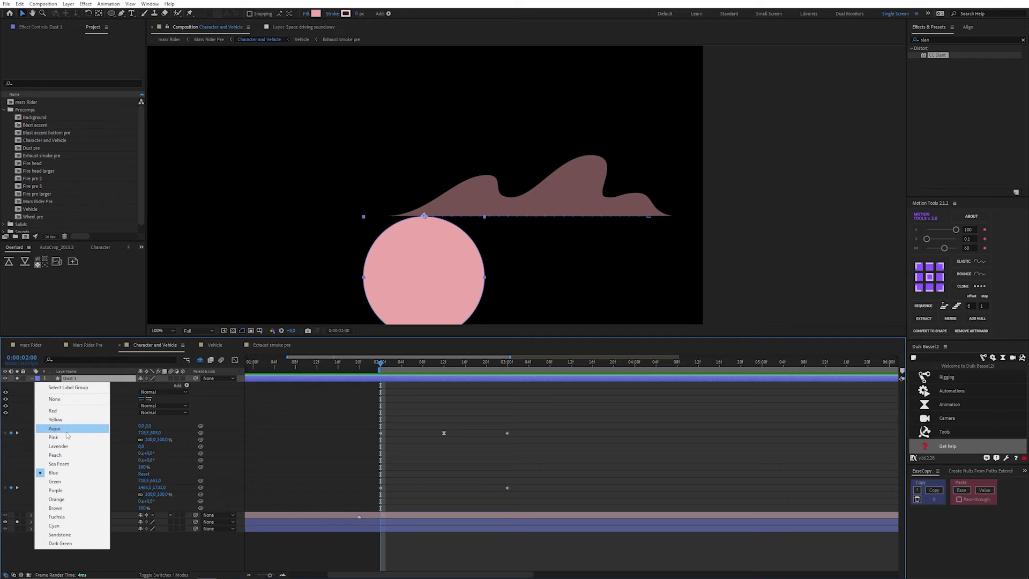
pyautogui.click(67, 431)
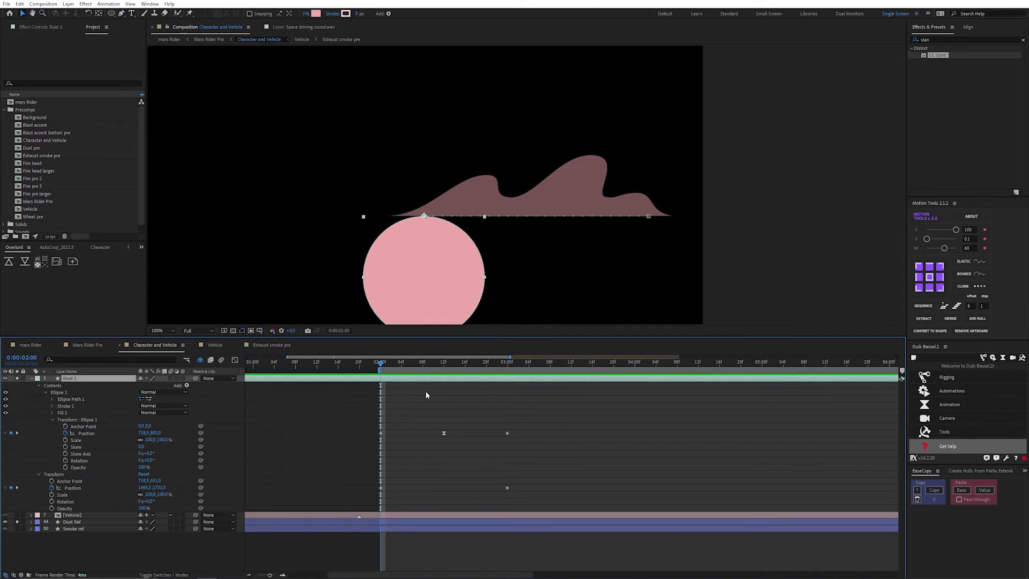
# Duplicate the Dust 1 layer twice and reveal the keyframed properties of all three dust layers
pyautogui.hotkey('ctrl', 'd')
pyautogui.hotkey('ctrl', 'd')
pyautogui.hotkey('ctrl', 'a')
pyautogui.press('u')
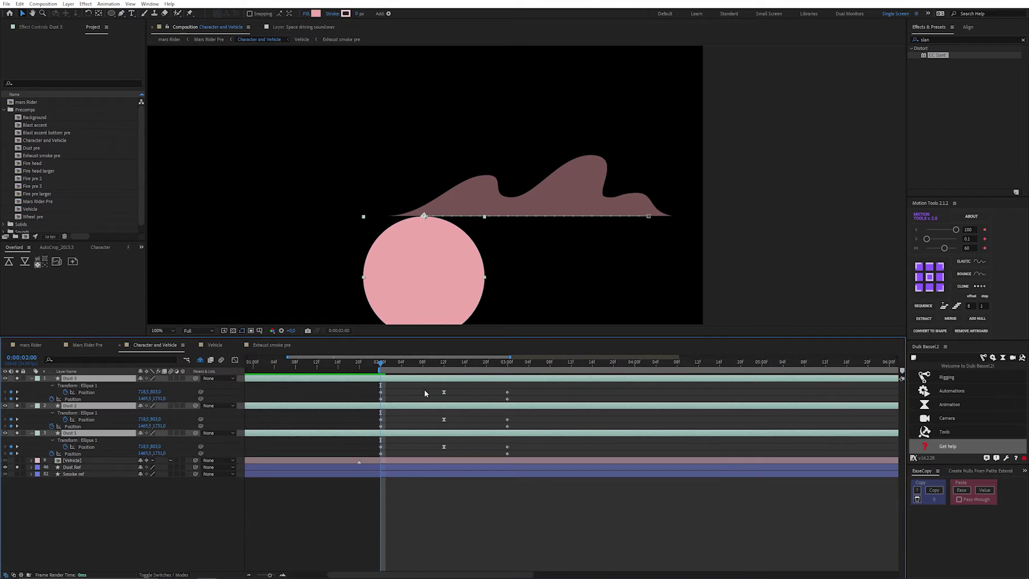
# Reveal the Scale property of the two duplicates at 0:00:02:12 and set Dust 2's scale to 70%
pyautogui.click(444, 362)
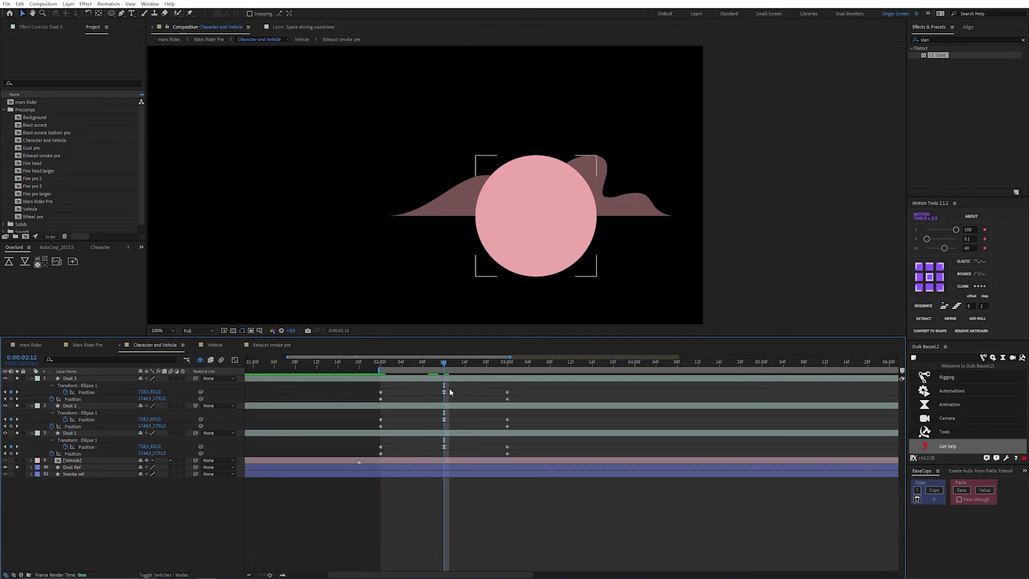
pyautogui.click(448, 381)
pyautogui.keyDown('shift'); pyautogui.click(445, 406); pyautogui.keyUp('shift')
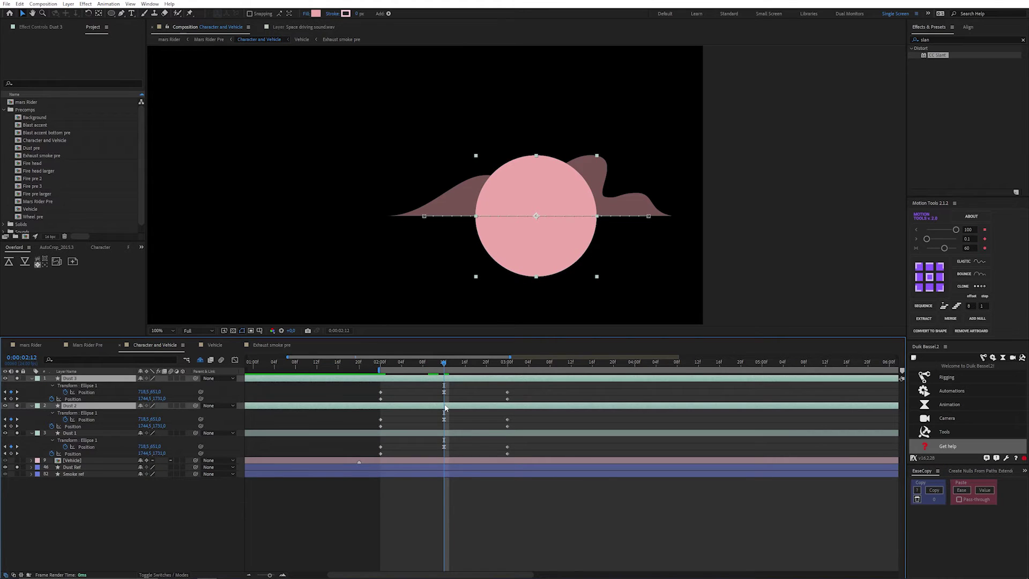
pyautogui.hotkey('shift', 's')
pyautogui.click(447, 406)
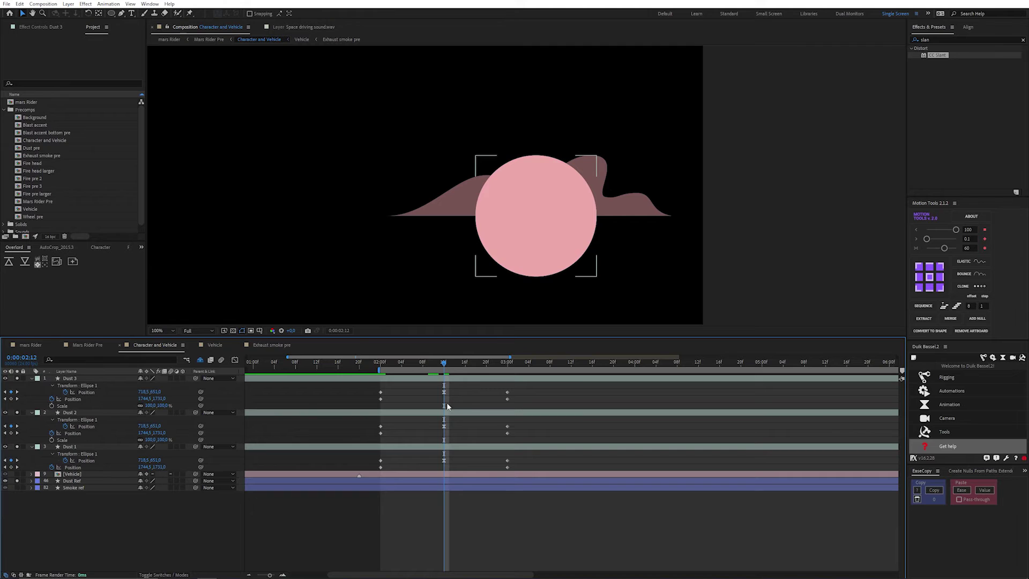
pyautogui.click(97, 410)
pyautogui.click(151, 439)
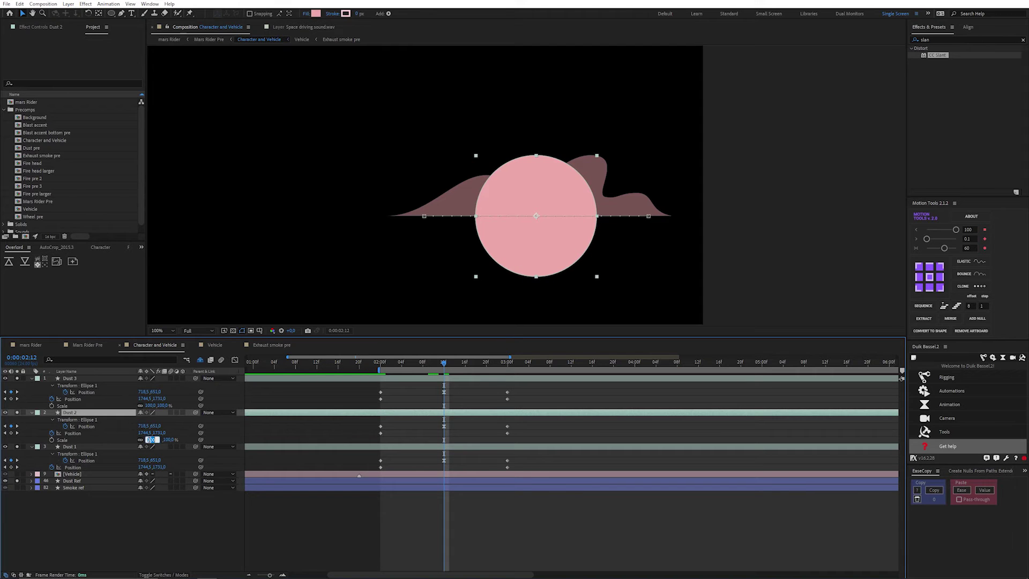
pyautogui.write('70')
pyautogui.press('Return')
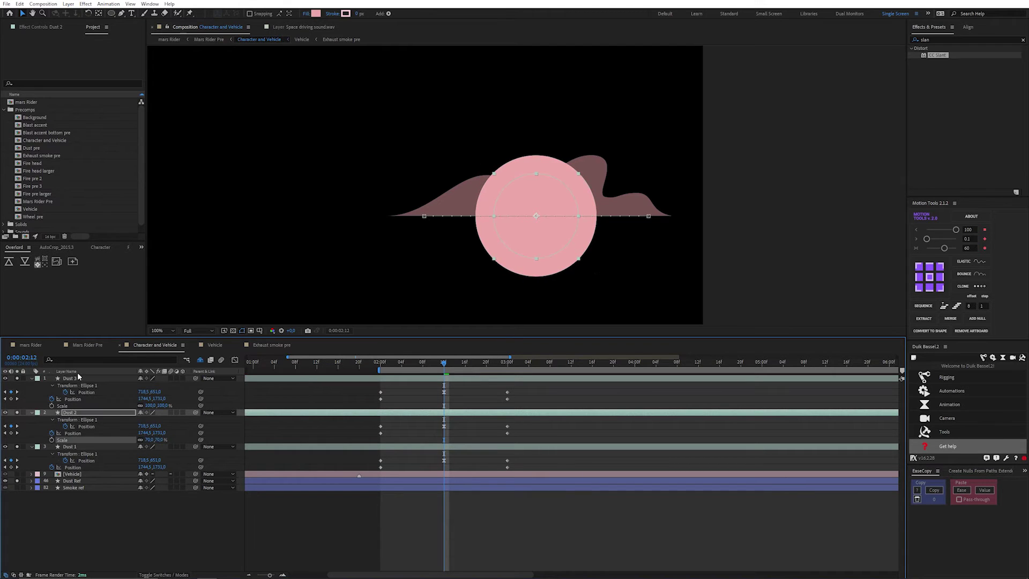
# Set the scale of the Dust 3 layer to 80%
pyautogui.click(151, 405)
pyautogui.write('80')
pyautogui.press('Return')
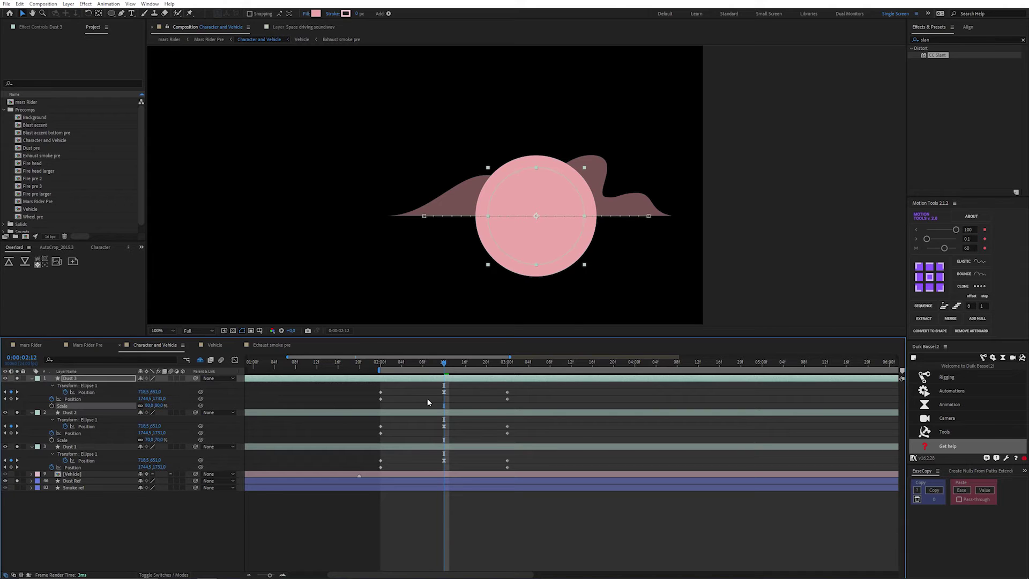
pyautogui.click(427, 397)
# At 0:00:02:00, draw a rectangle wider than the dust silhouette with its upper edge on the baseline, and name its layer Base
pyautogui.moveTo(405, 366); pyautogui.dragTo(381, 366)
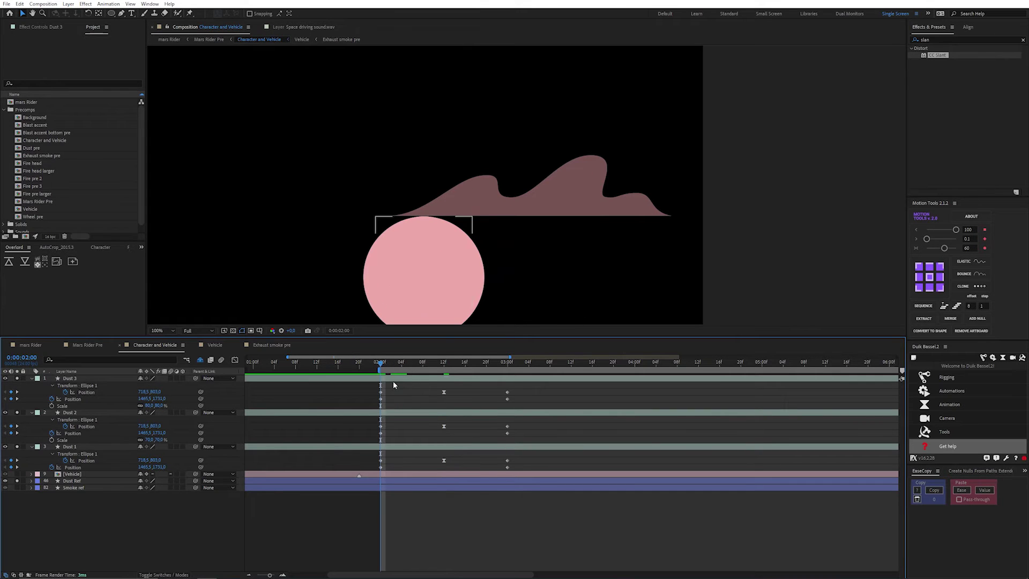
pyautogui.moveTo(110, 19); pyautogui.dragTo(134, 22)
pyautogui.moveTo(349, 216)
pyautogui.mouseDown()
pyautogui.moveTo(621, 364)
pyautogui.moveTo(688, 379)
pyautogui.moveTo(712, 397)
pyautogui.mouseUp()
pyautogui.click(392, 378)
pyautogui.press('Return')
pyautogui.write('Base')
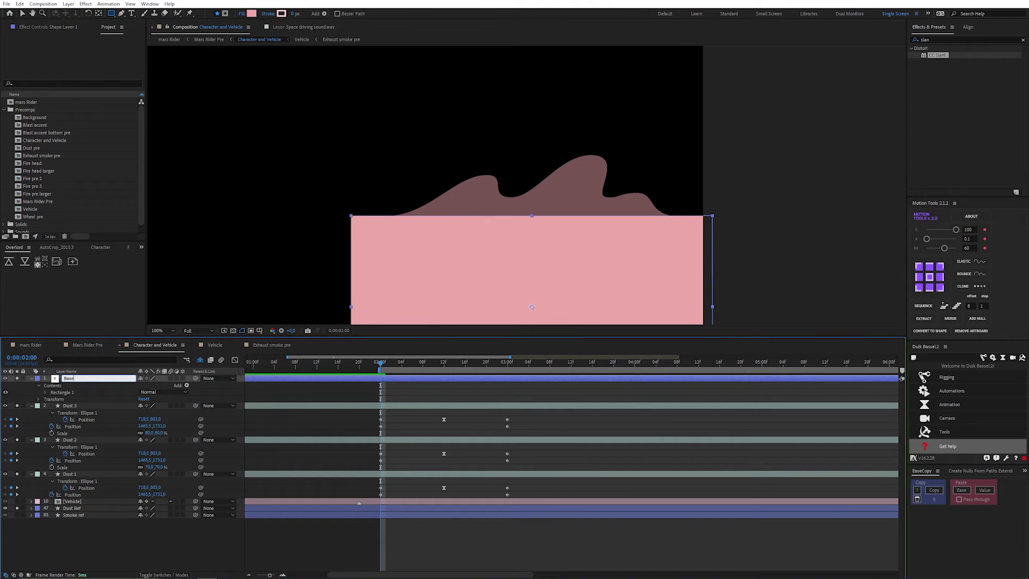
pyautogui.press('Return')
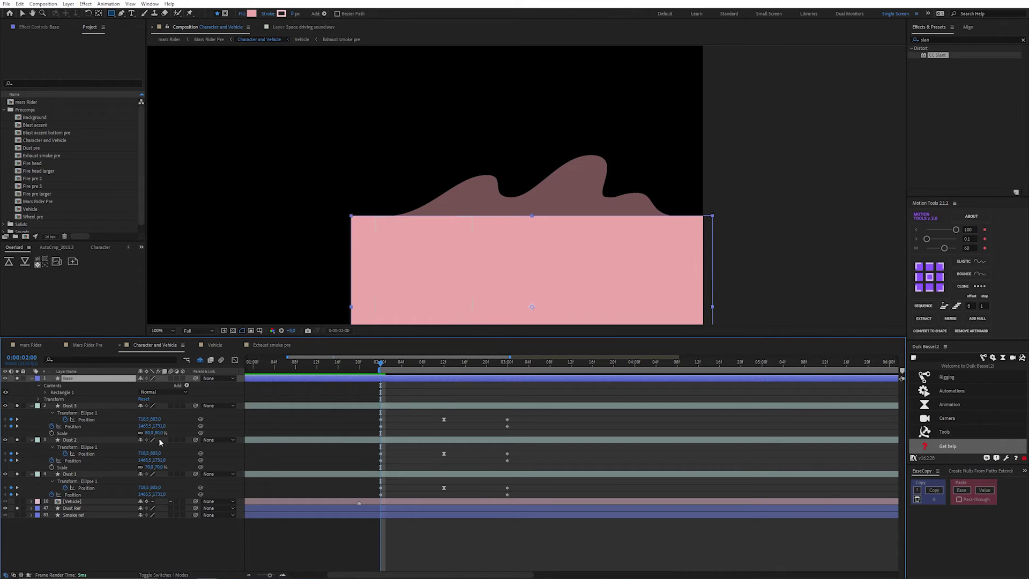
# Pre-compose the Base and three Dust layers as Dust pre, moving all attributes into it, and open the new composition
pyautogui.keyDown('shift'); pyautogui.click(405, 475); pyautogui.keyUp('shift')
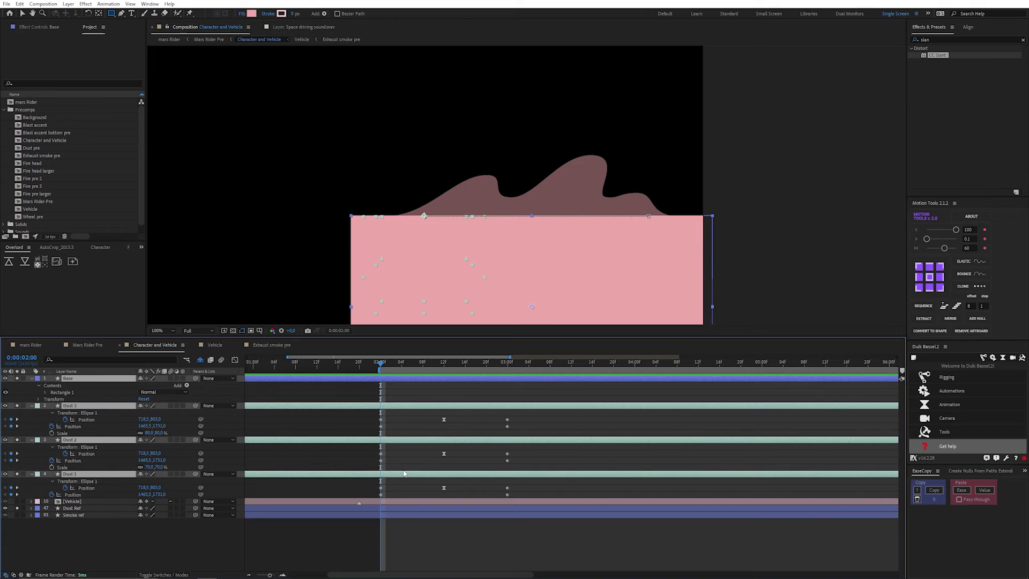
pyautogui.hotkey('ctrl', 'shift', 'c')
pyautogui.write('Dust pre')
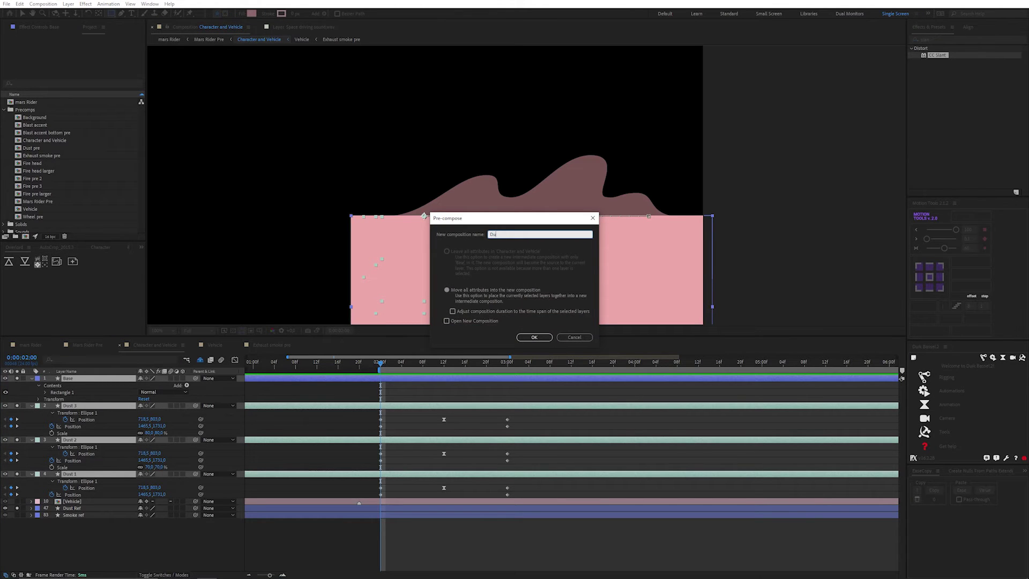
pyautogui.click(534, 337)
pyautogui.doubleClick(395, 378)
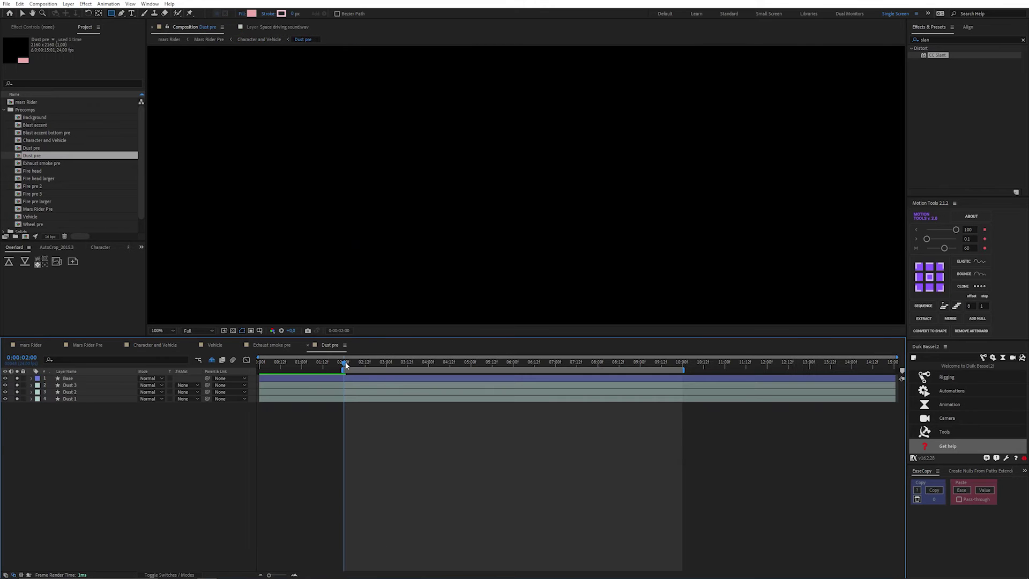
# Reveal the animated properties of all layers in the dust composition
pyautogui.moveTo(344, 364); pyautogui.dragTo(356, 365)
pyautogui.click(356, 379)
pyautogui.hotkey('ctrl', 'a')
pyautogui.press('u')
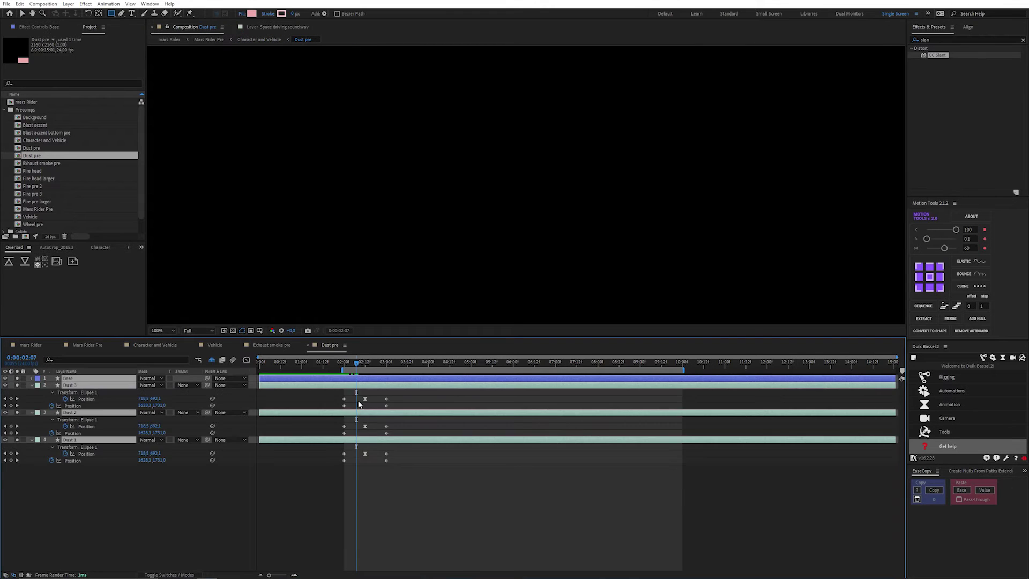
# End the work area at 0:00:02:23 and preview the dust animation
pyautogui.press('=')
pyautogui.moveTo(500, 366); pyautogui.dragTo(512, 365)
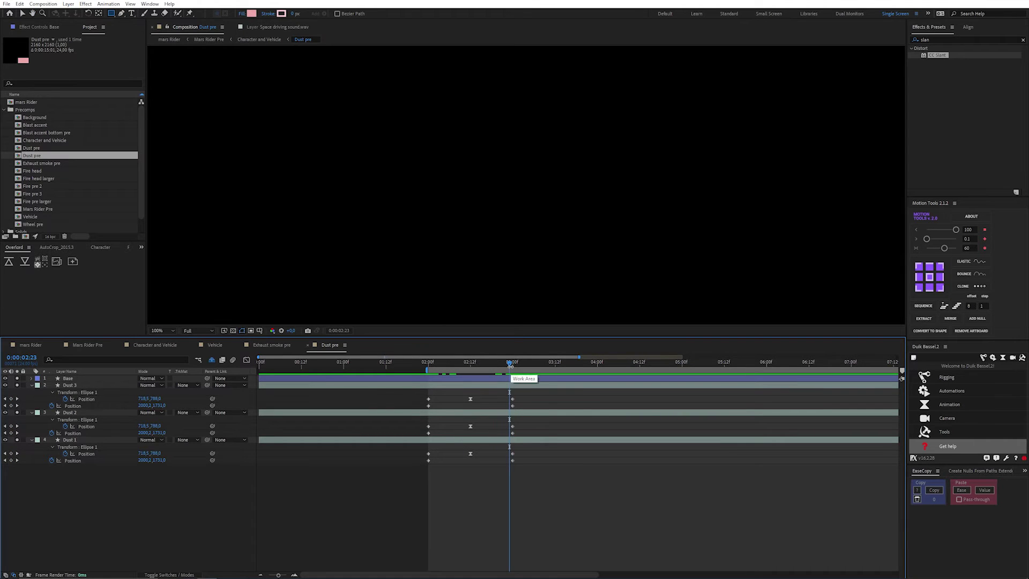
pyautogui.press('n')
pyautogui.press('space')
pyautogui.moveTo(455, 259); pyautogui.dragTo(459, 220)
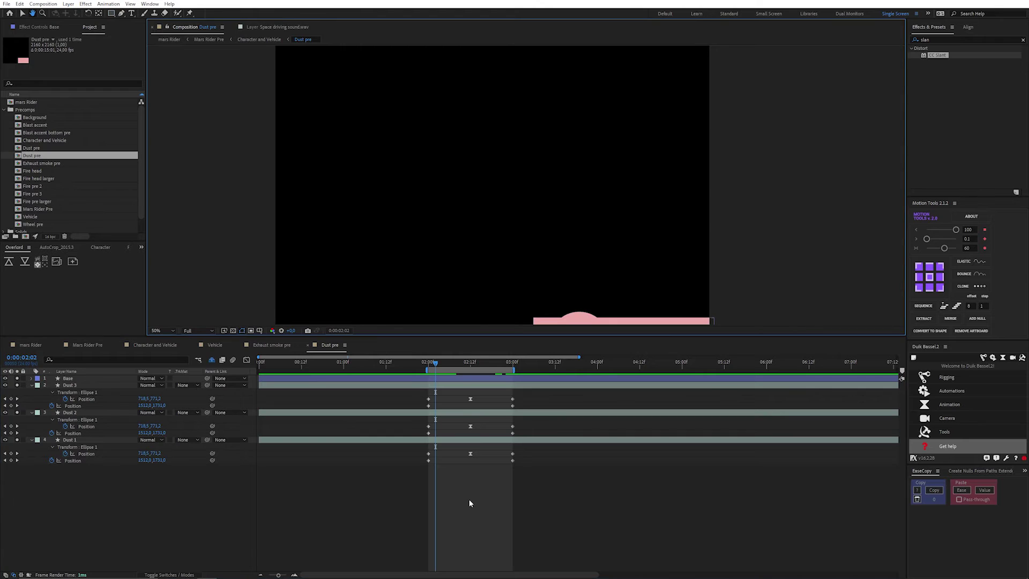
pyautogui.click(468, 503)
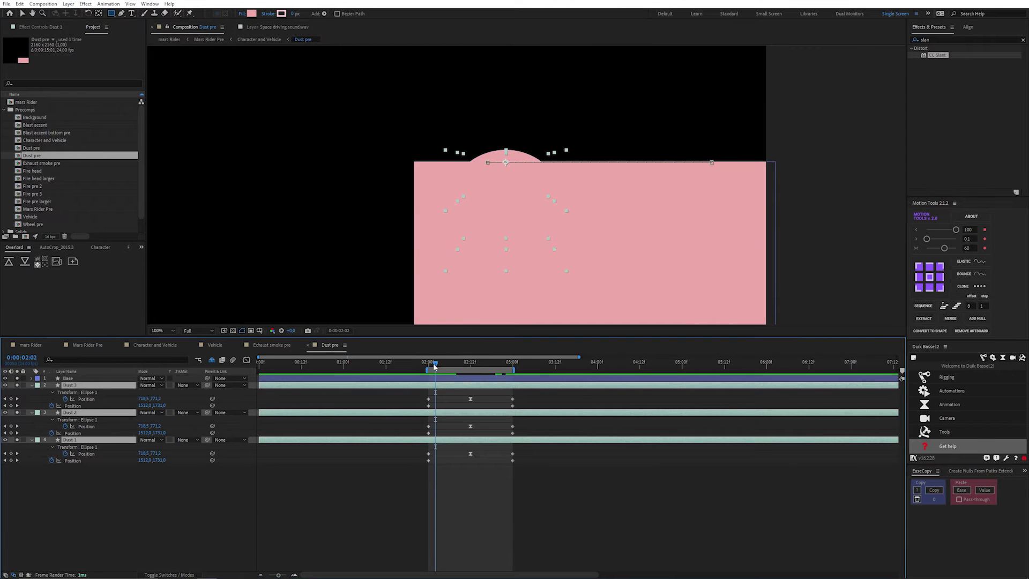
# Return to 0:00:02:00 and duplicate the Dust 1, Dust 2 and Dust 3 layers
pyautogui.moveTo(434, 368); pyautogui.dragTo(427, 388)
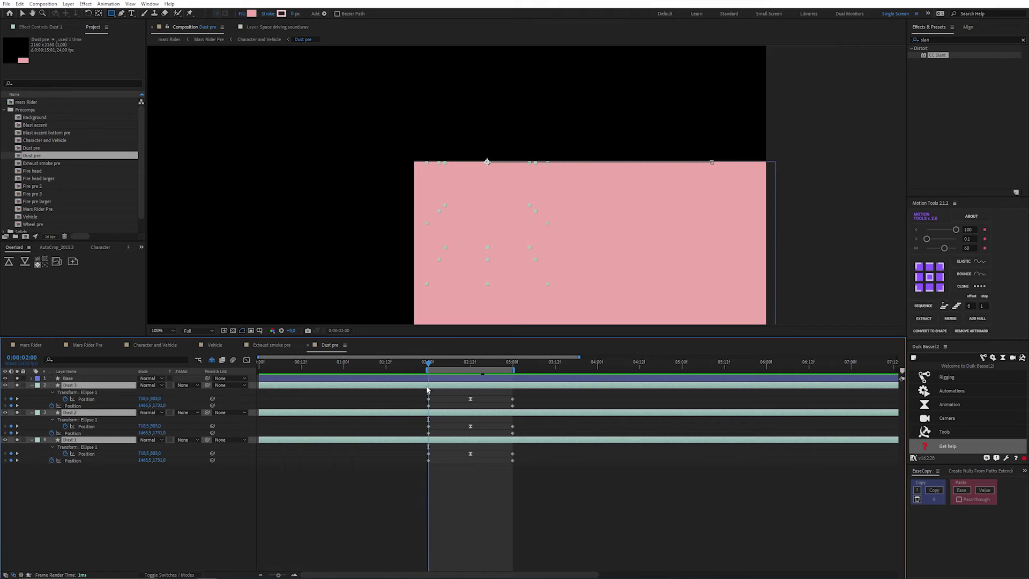
pyautogui.click(453, 485)
pyautogui.click(443, 385)
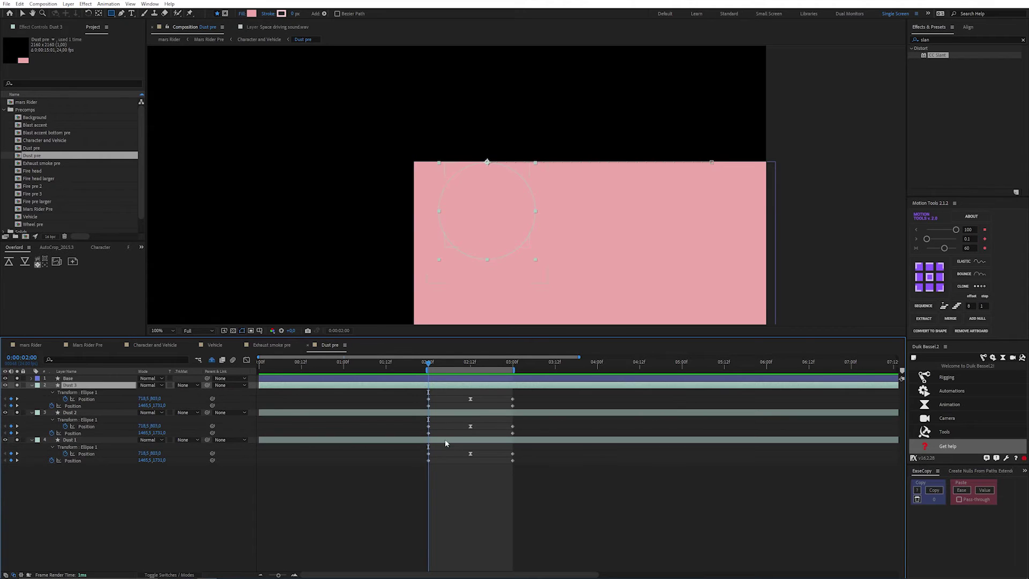
pyautogui.keyDown('shift'); pyautogui.click(445, 440); pyautogui.keyUp('shift')
pyautogui.hotkey('ctrl', 'd')
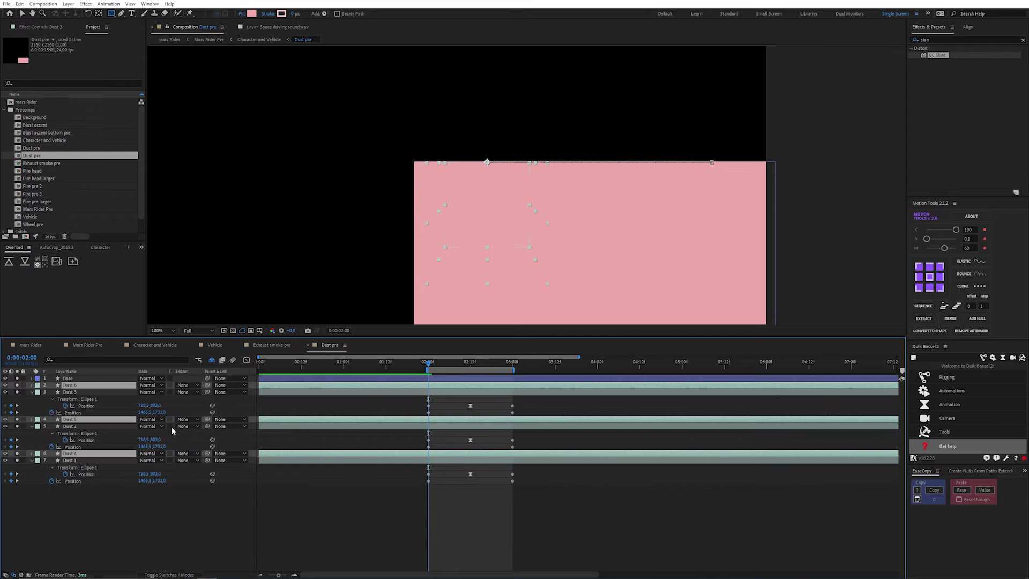
# Group the three duplicated Dust layers above the originals, give them a Yellow label, and reveal their keyframes
pyautogui.moveTo(92, 423); pyautogui.dragTo(94, 388)
pyautogui.click(36, 384)
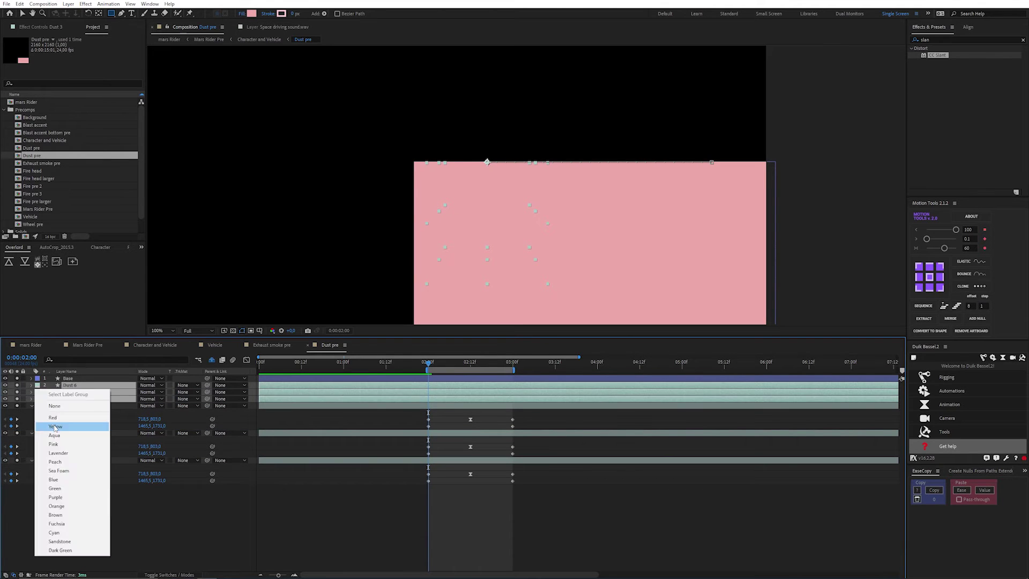
pyautogui.click(54, 425)
pyautogui.press('u')
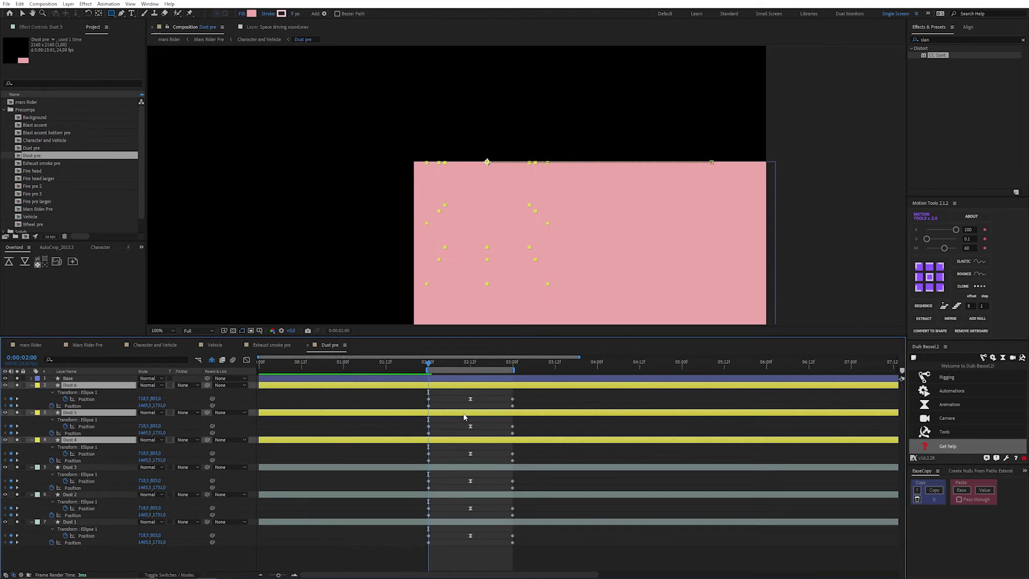
# Sequence the six Dust layers 8 frames apart, shift them so Dust 4's first keyframe sits at 0:00:02:00, and preview the motion
pyautogui.keyDown('shift'); pyautogui.click(439, 522); pyautogui.keyUp('shift')
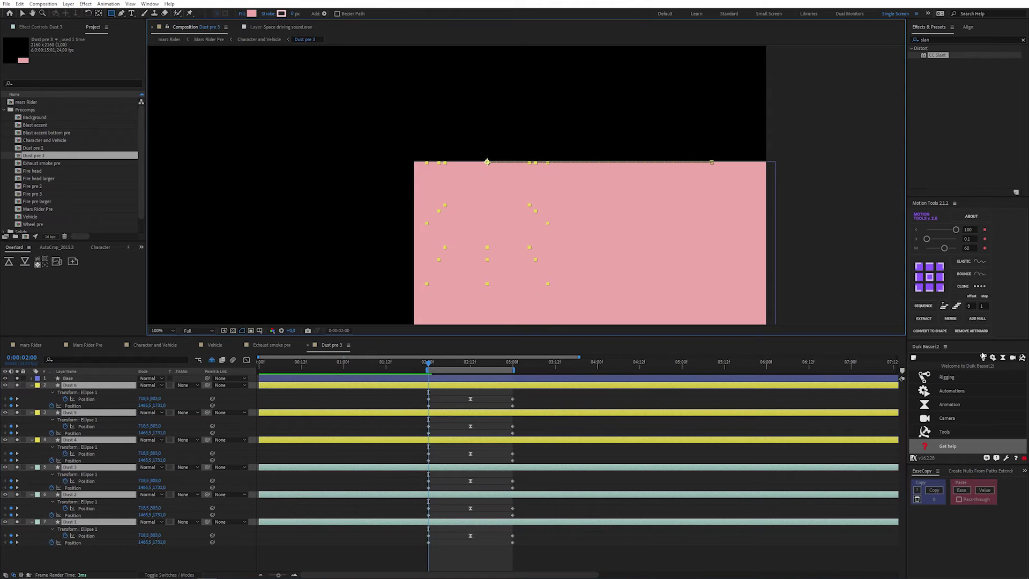
pyautogui.click(971, 305)
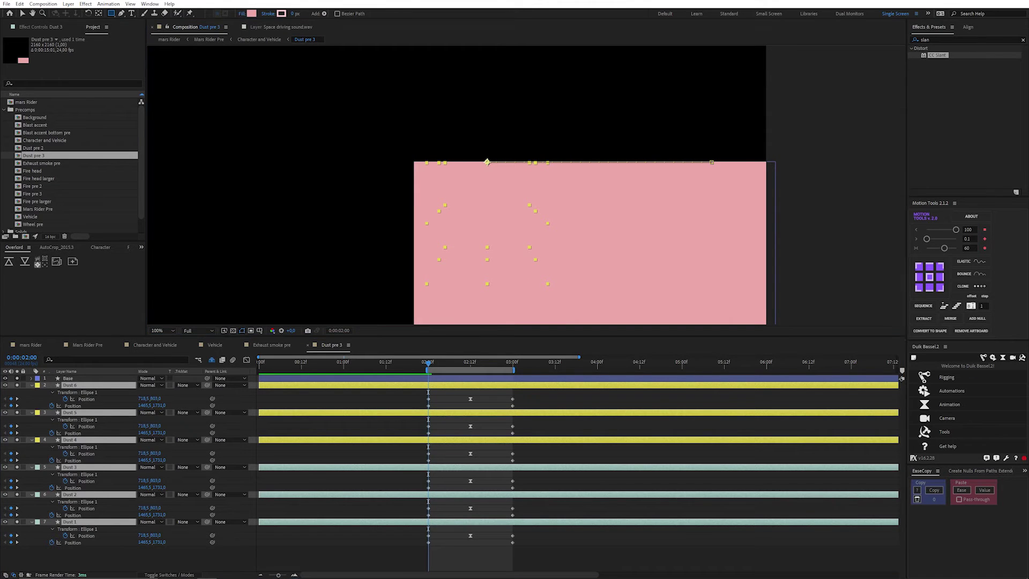
pyautogui.click(944, 305)
pyautogui.moveTo(443, 414); pyautogui.dragTo(422, 414)
pyautogui.click(554, 478)
pyautogui.press('space')
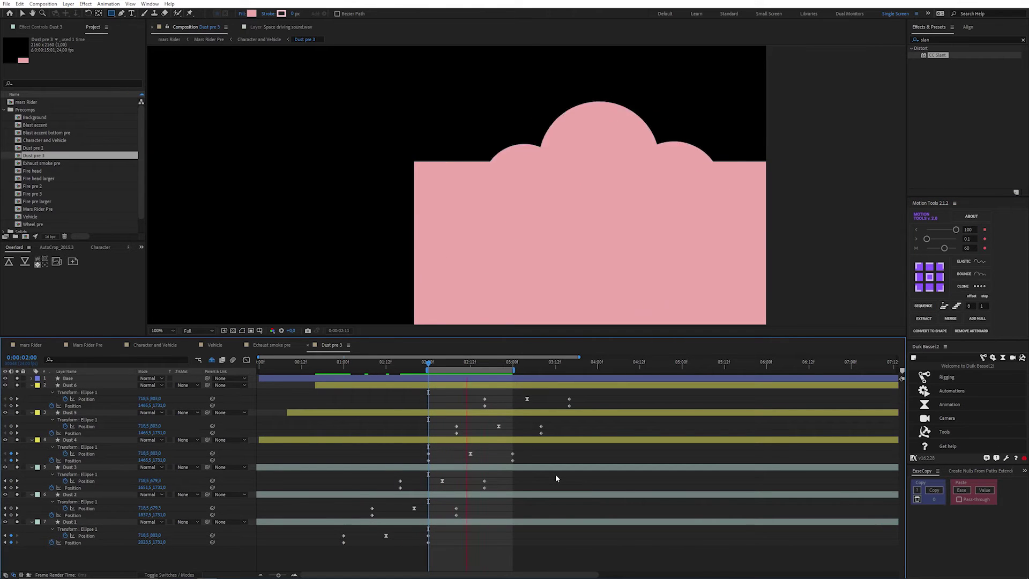
pyautogui.click(556, 131)
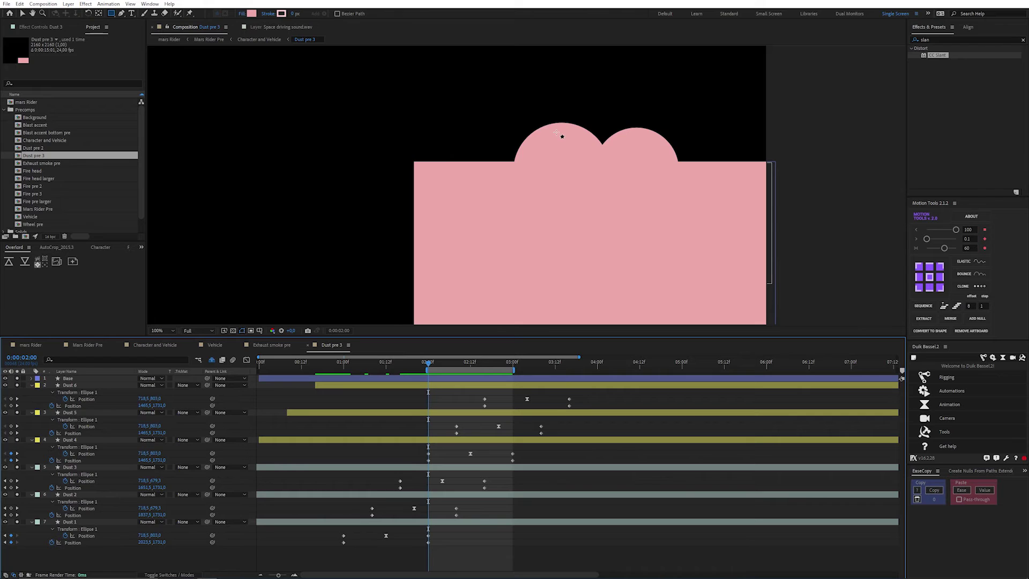
# Add a new adjustment layer above the Base and Dust layers
pyautogui.press('v')
pyautogui.click(68, 3)
pyautogui.moveTo(75, 13)
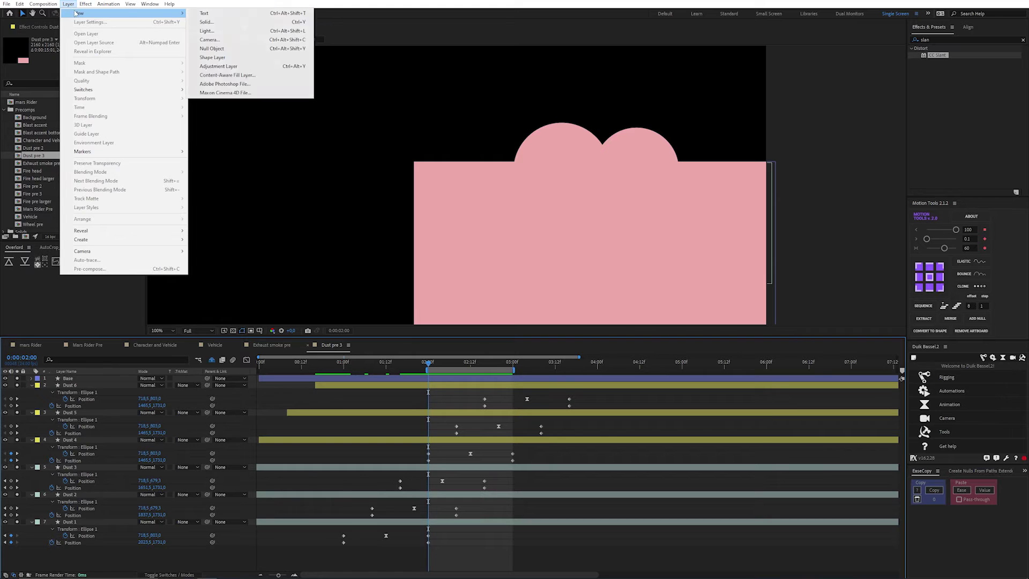
pyautogui.click(230, 75)
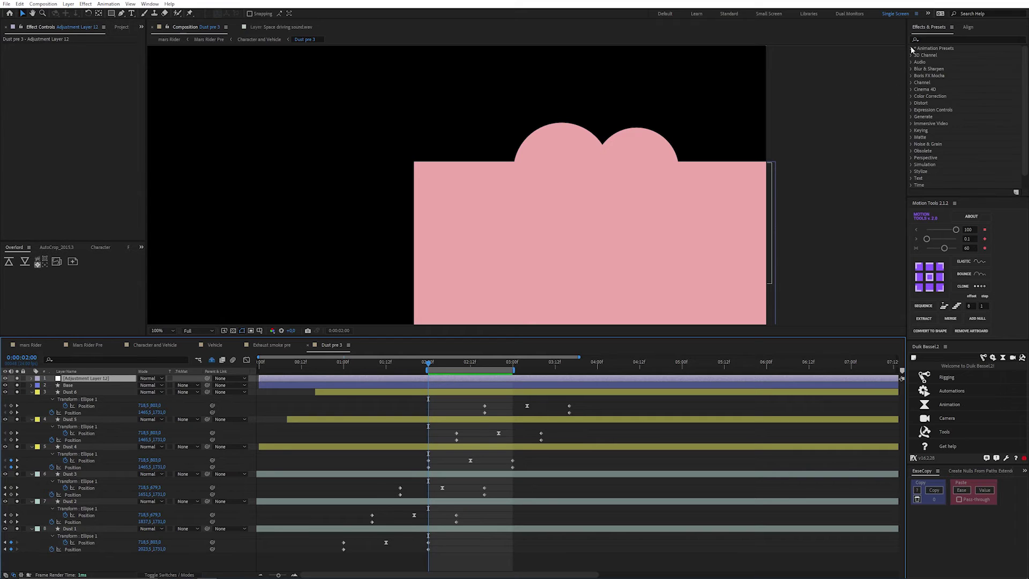
# Apply Fast Box Blur to the adjustment layer and set its Blur Radius to 15
pyautogui.click(920, 39)
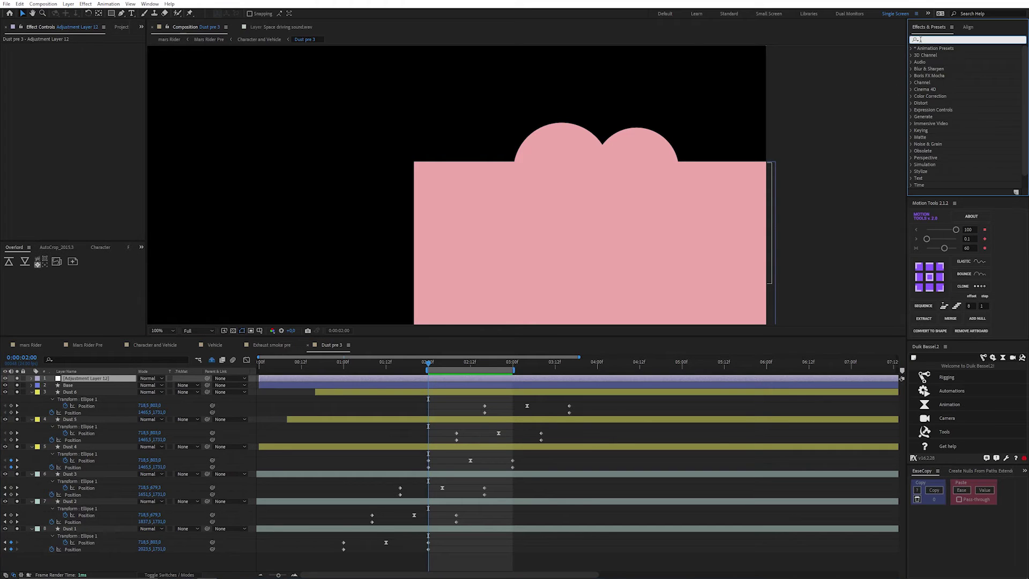
pyautogui.write('fast')
pyautogui.doubleClick(948, 97)
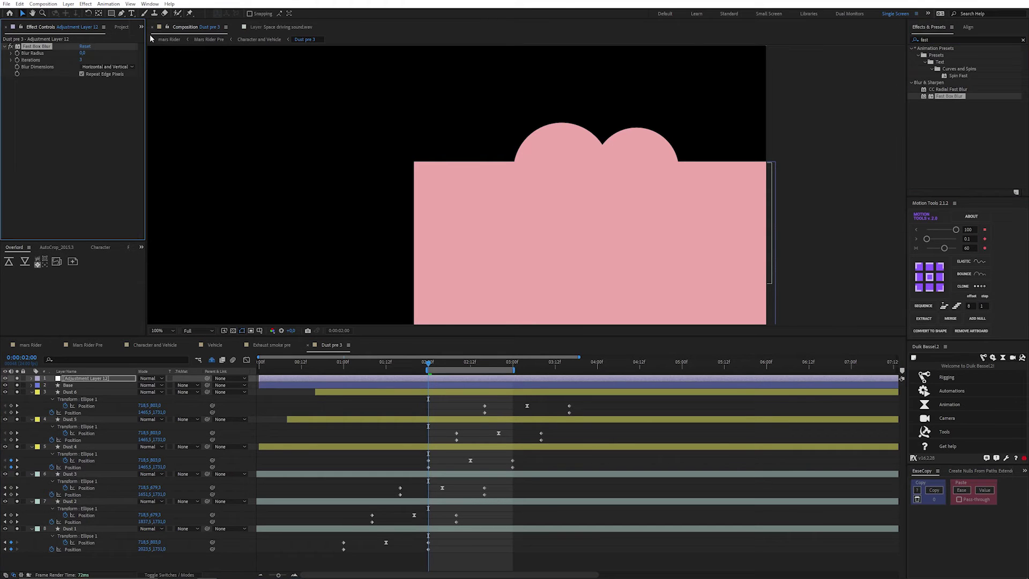
pyautogui.click(83, 54)
pyautogui.write('15')
pyautogui.press('Return')
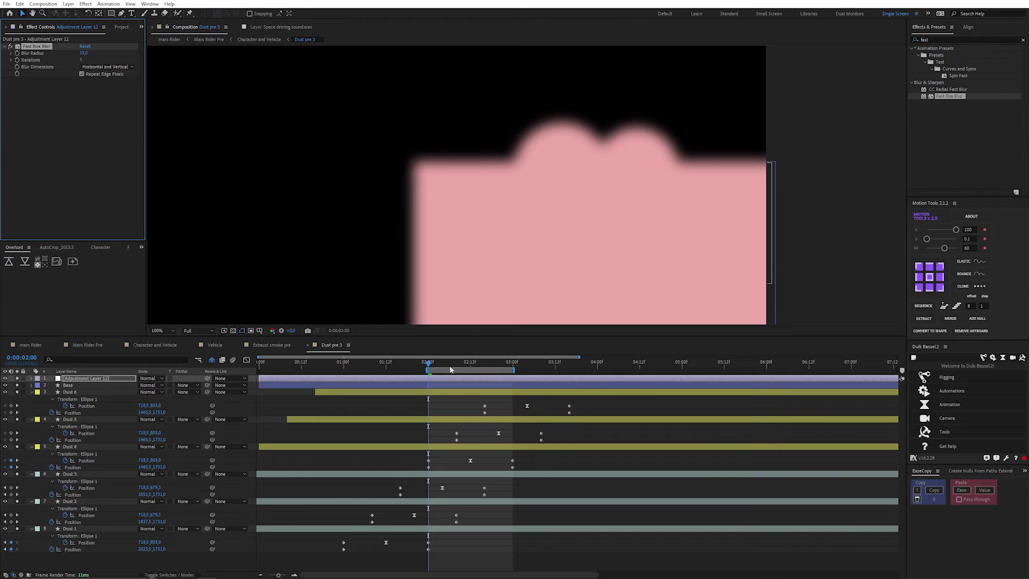
# Apply Levels to the adjustment layer on the Alpha channel and bring the input black and white together at mid-range to sharpen the edges
pyautogui.click(915, 39)
pyautogui.write('level')
pyautogui.moveTo(92, 129); pyautogui.dragTo(75, 130)
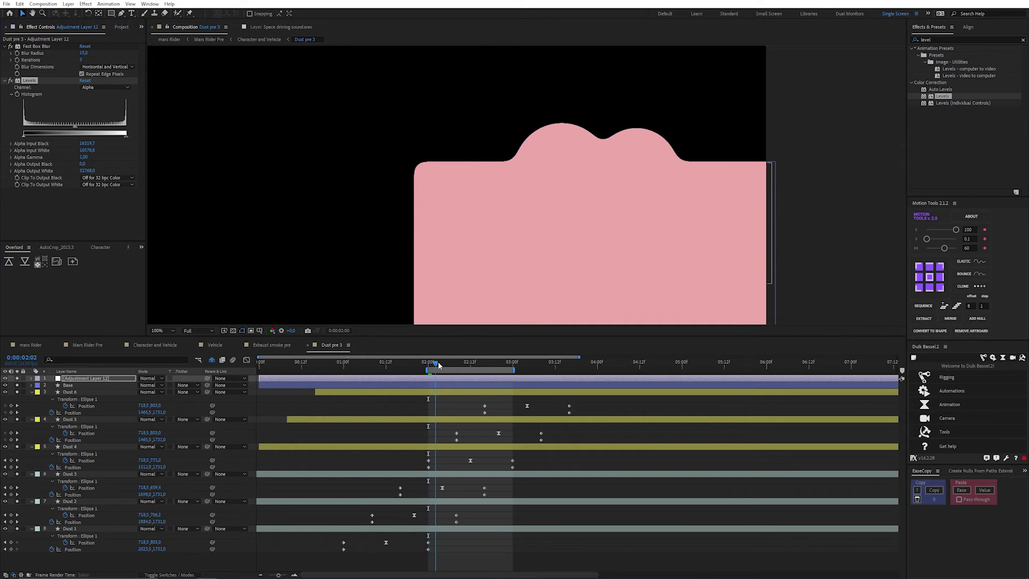
pyautogui.moveTo(429, 363); pyautogui.dragTo(492, 369)
pyautogui.hotkey('shift', 'Home')
# Apply Roughen Edges to the adjustment layer and set its Fractal Influence to 0
pyautogui.scroll(1, 536, 137)
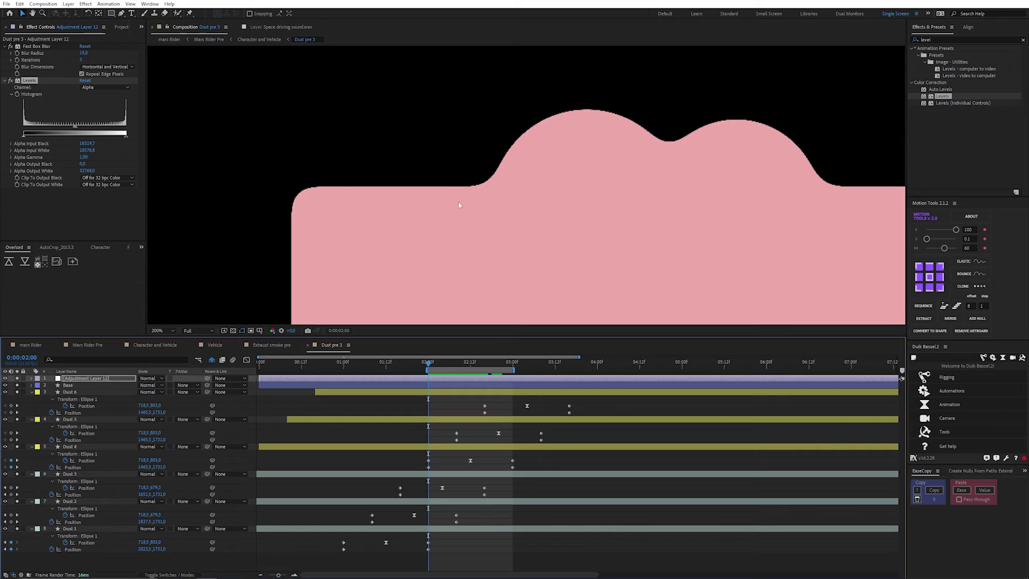
pyautogui.click(961, 131)
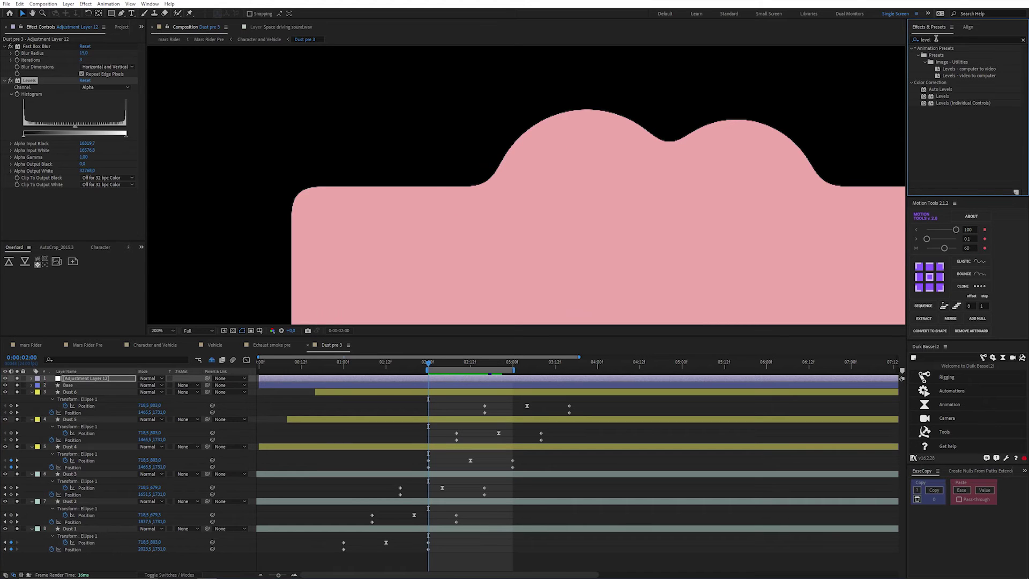
pyautogui.click(912, 40)
pyautogui.write('roughen')
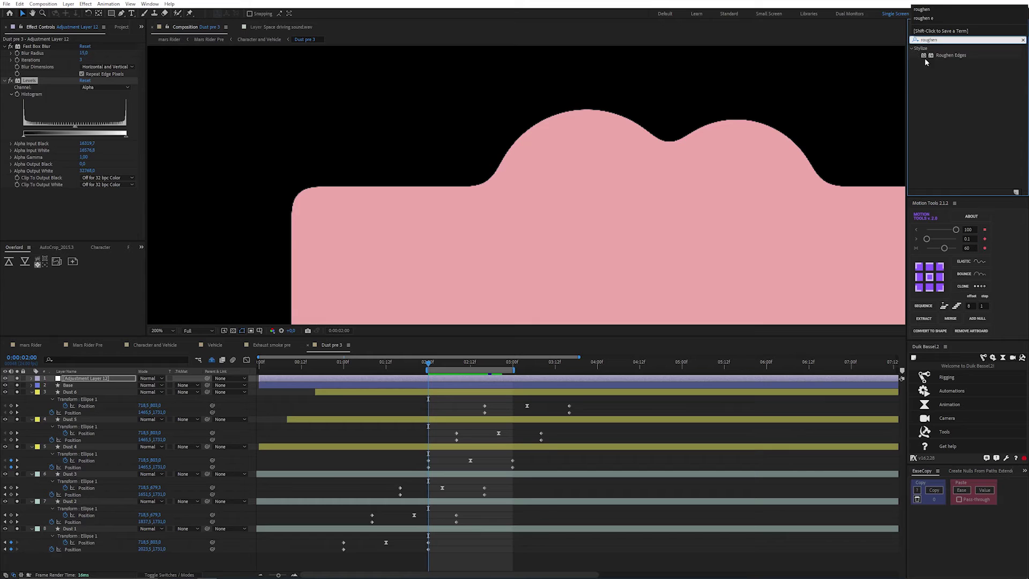
pyautogui.doubleClick(939, 56)
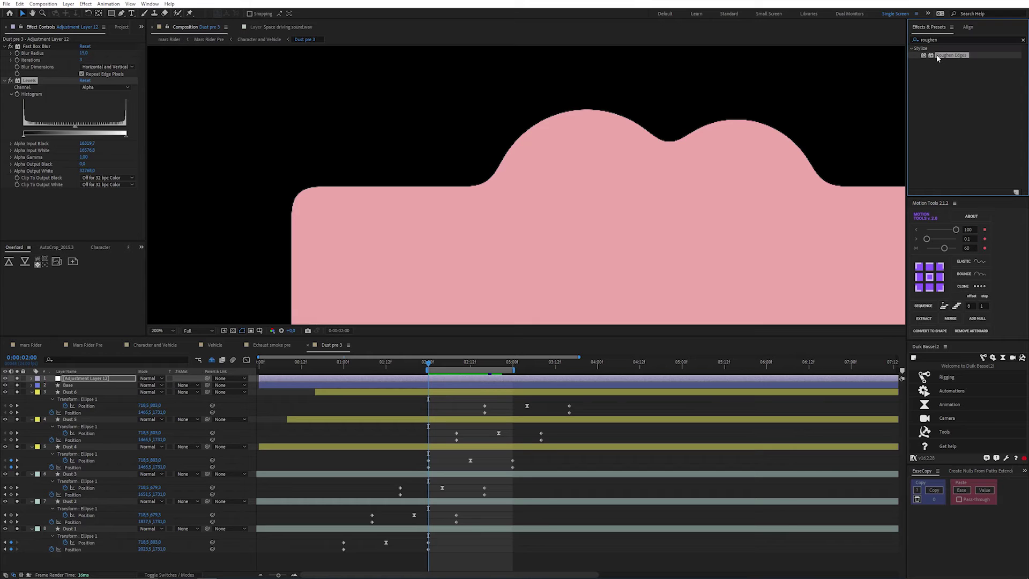
pyautogui.click(85, 179)
pyautogui.write('0')
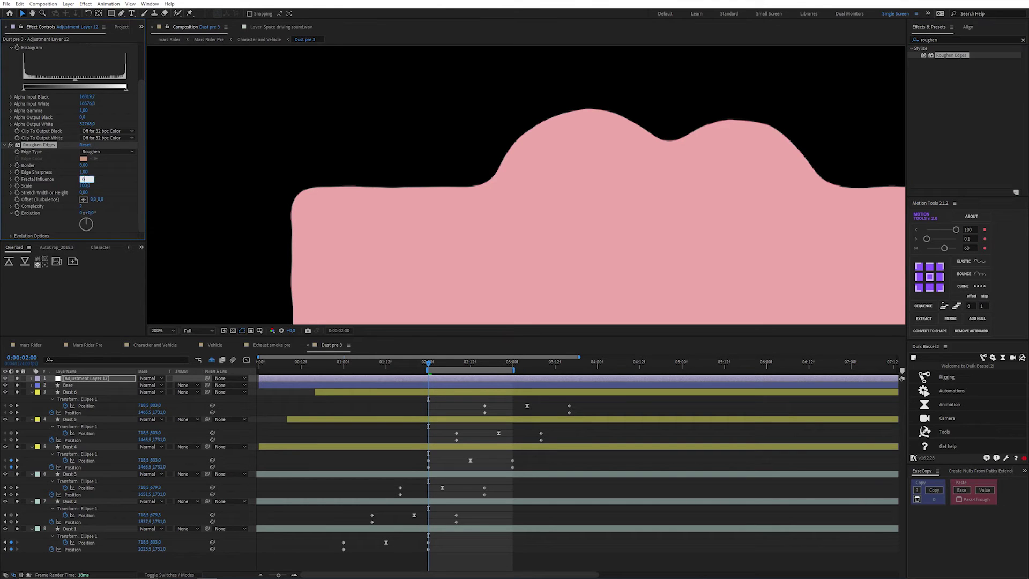
pyautogui.press('Return')
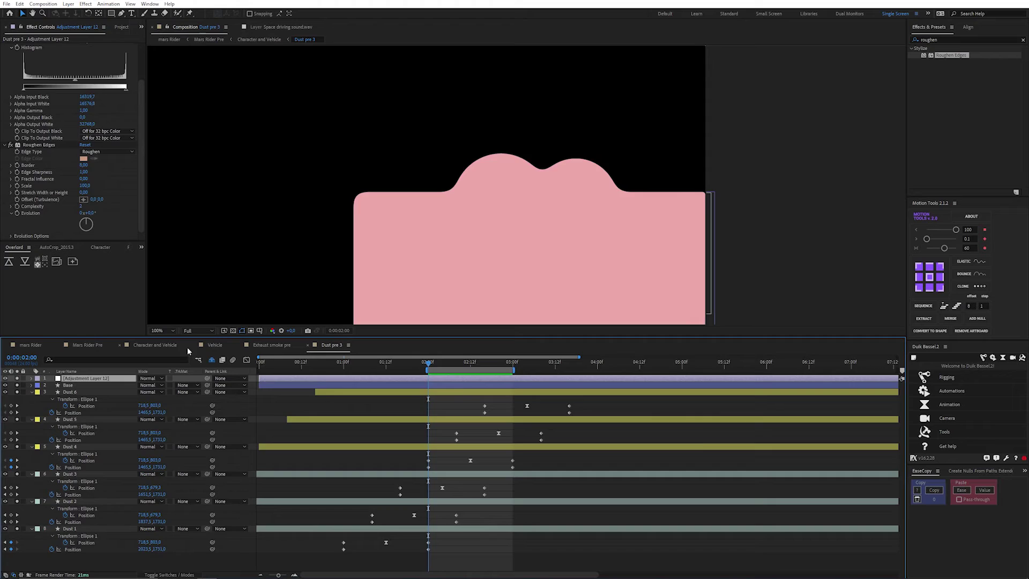
# In the Character and Vehicle composition, mask Dust pre 3 with a rectangle that keeps only the dust above the baseline, and save the project
pyautogui.click(188, 346)
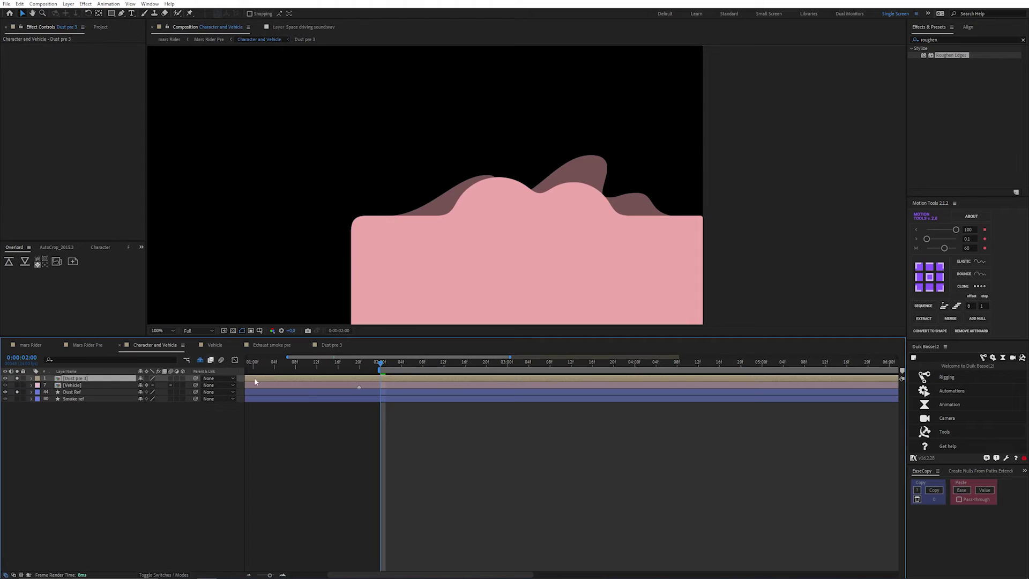
pyautogui.moveTo(498, 225); pyautogui.dragTo(501, 196)
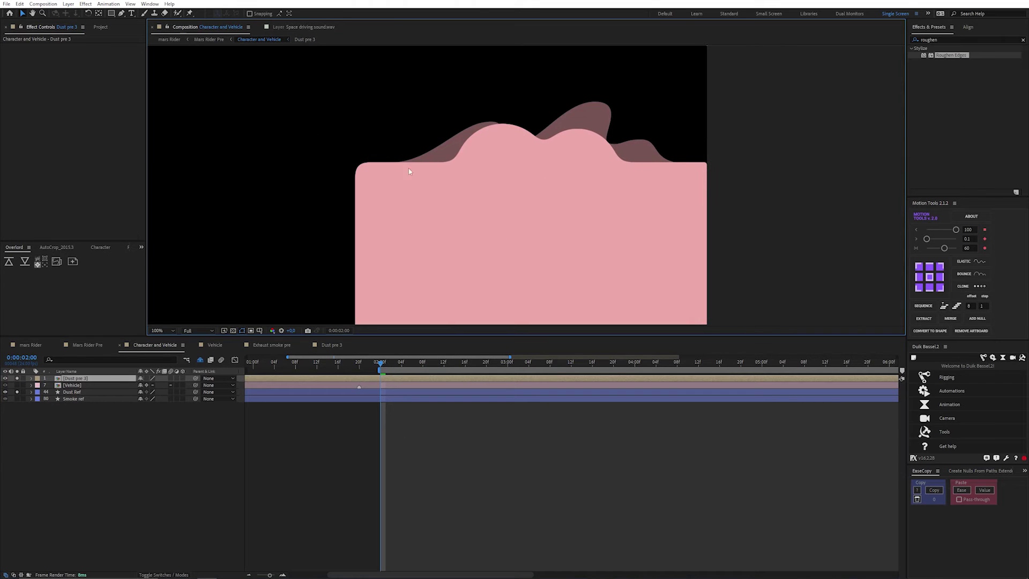
pyautogui.click(113, 13)
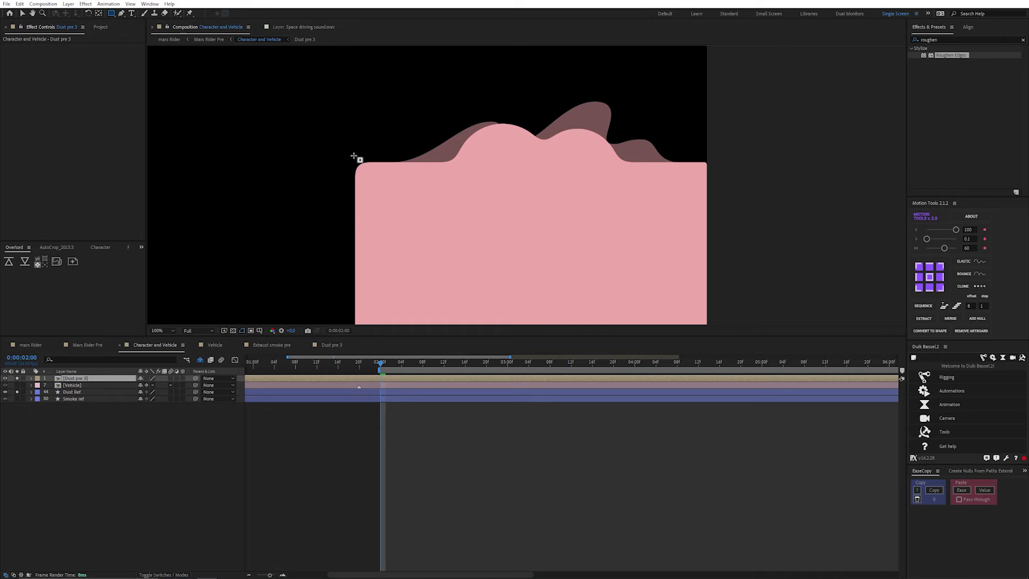
pyautogui.scroll(1, 449, 204)
pyautogui.moveTo(500, 177); pyautogui.dragTo(433, 237)
pyautogui.scroll(-1, 433, 236)
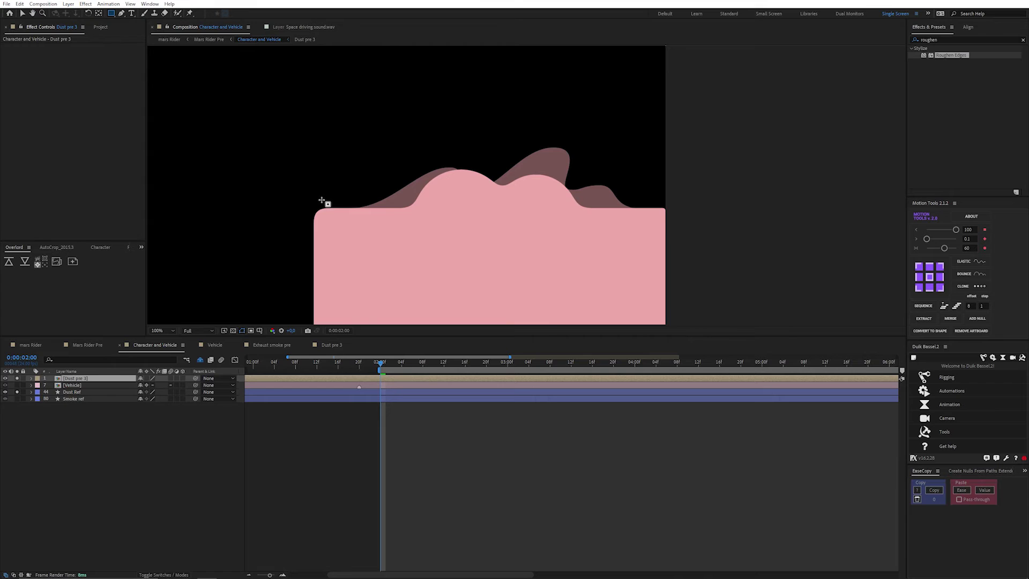
pyautogui.moveTo(330, 202); pyautogui.dragTo(656, 99)
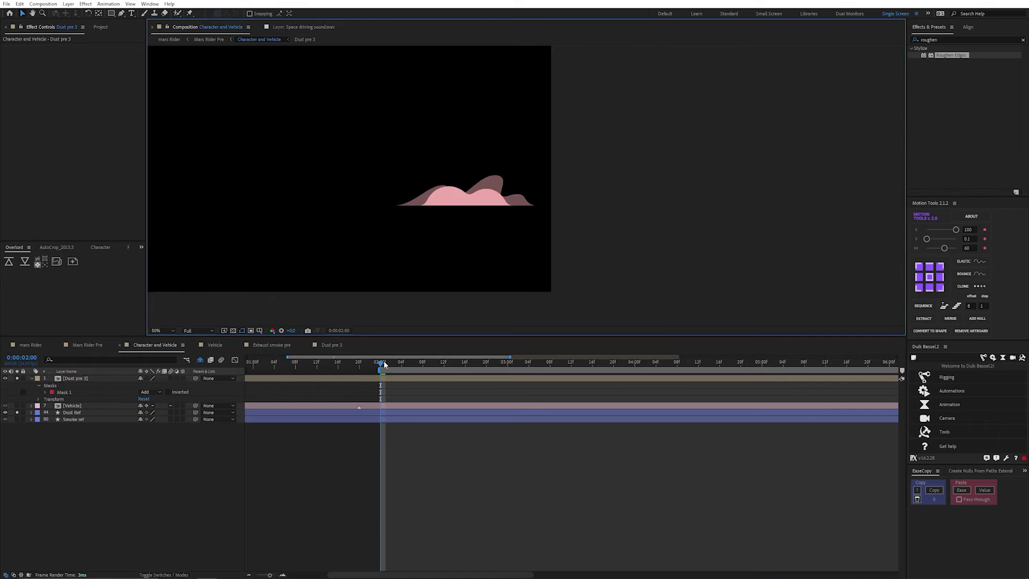
pyautogui.moveTo(384, 364); pyautogui.dragTo(381, 393)
pyautogui.hotkey('ctrl', 's')
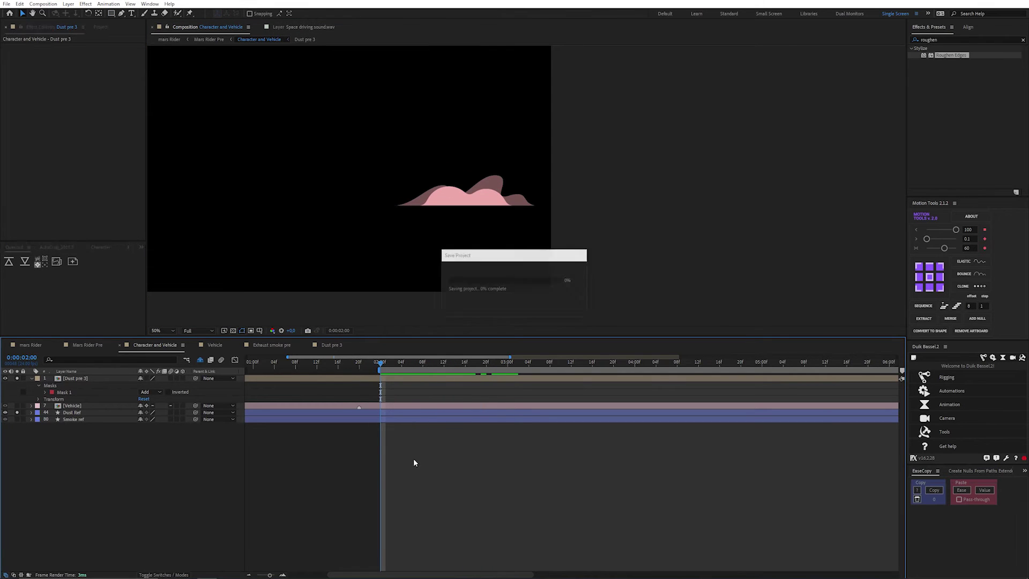
# Compare the masked dust with the Dust Ref silhouette by unsoloing Dust pre 3 and soloing it again
pyautogui.click(99, 378)
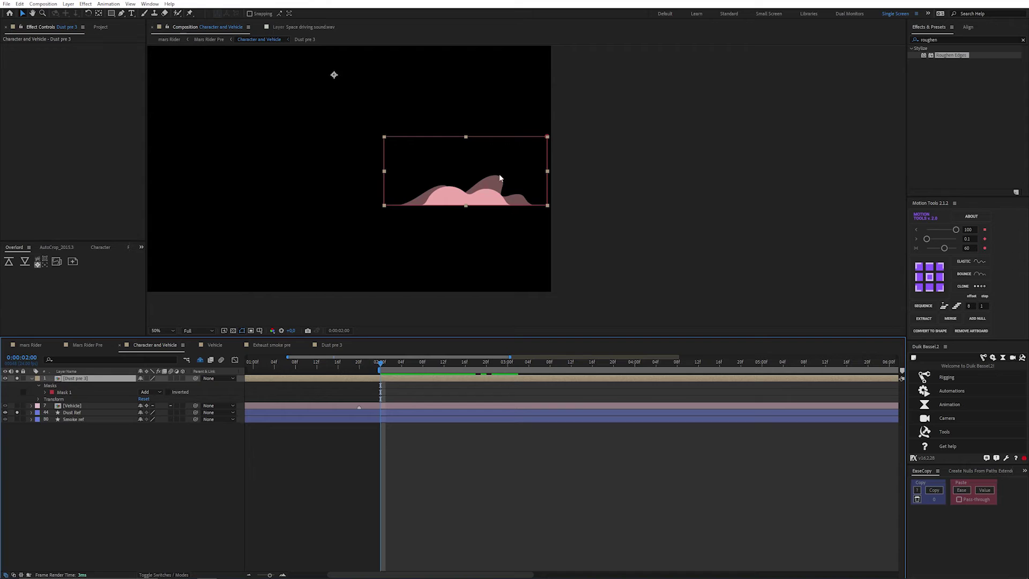
pyautogui.scroll(1, 499, 175)
pyautogui.moveTo(482, 221); pyautogui.dragTo(585, 182)
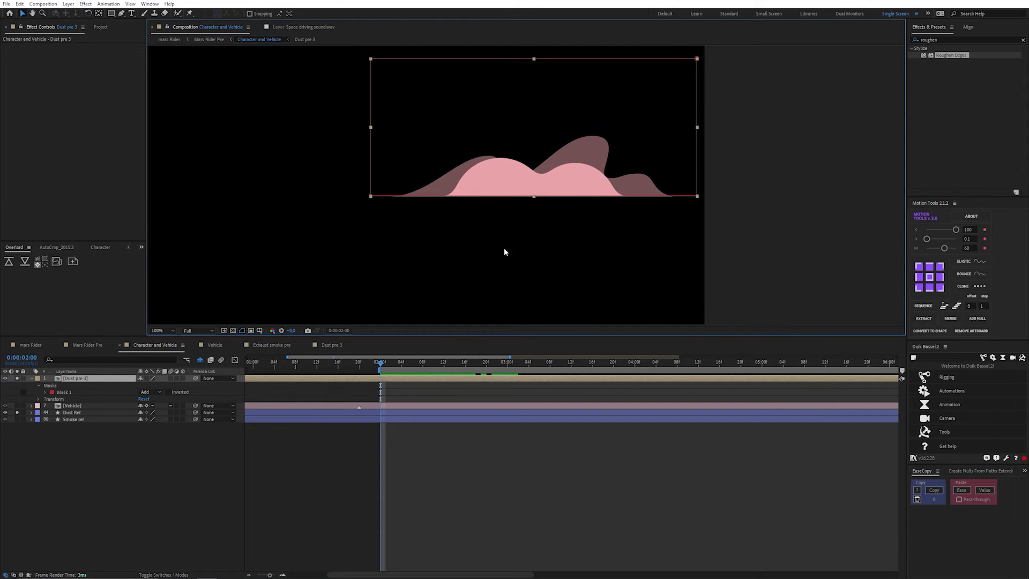
pyautogui.click(17, 378)
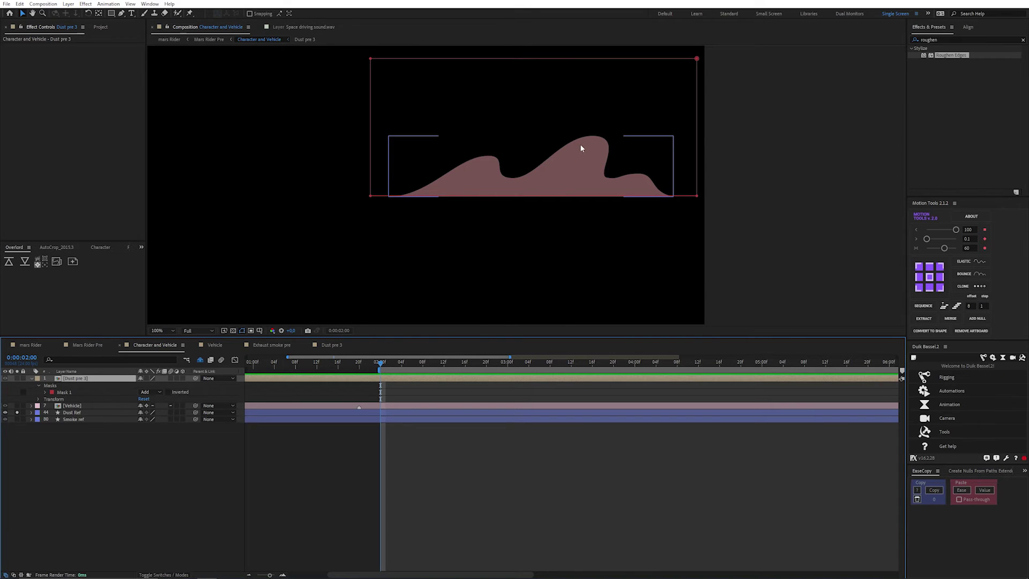
pyautogui.click(432, 386)
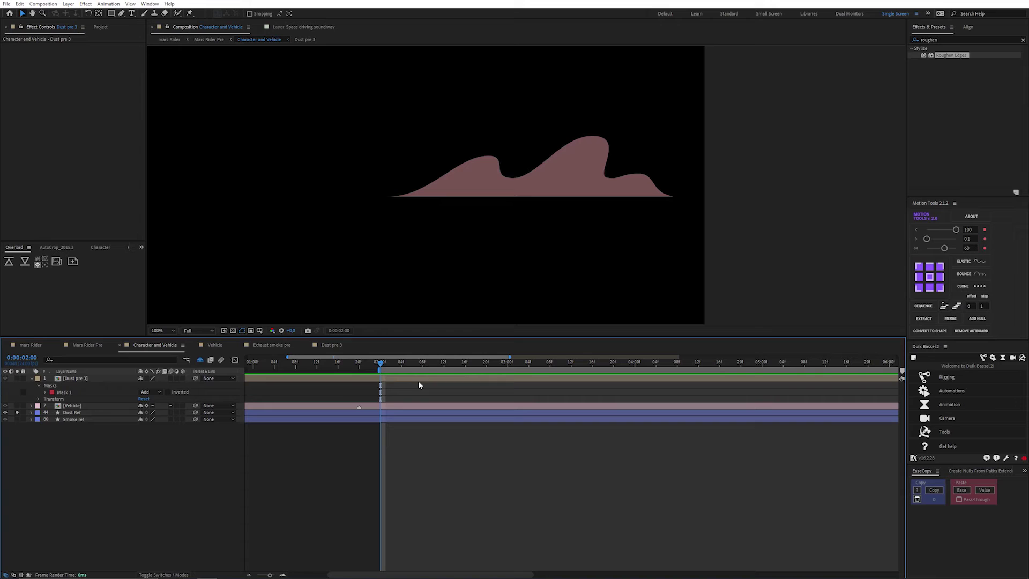
pyautogui.click(79, 378)
pyautogui.click(17, 379)
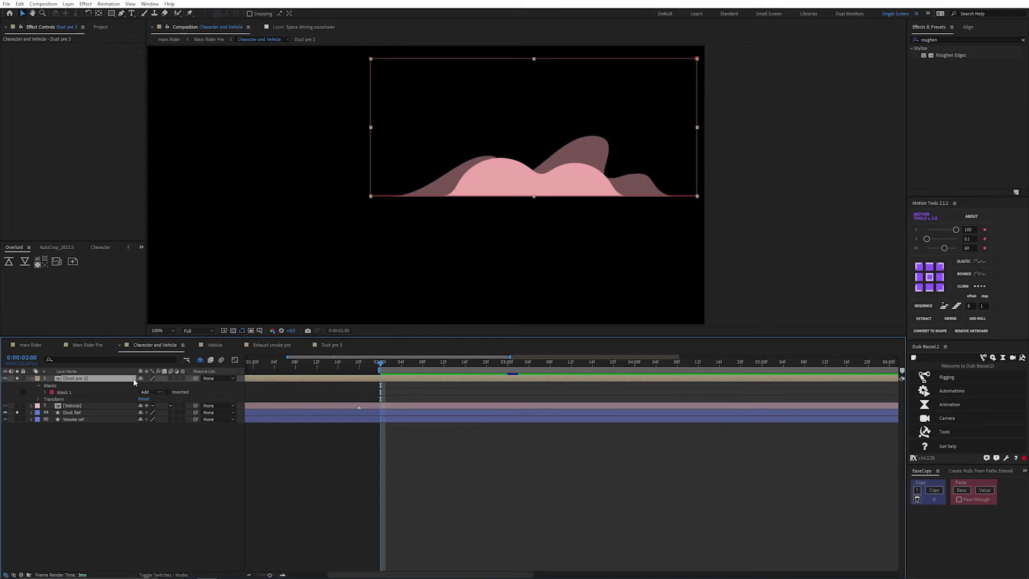
# Search the effects for slant with the Dust pre 3 layer selected
pyautogui.moveTo(943, 42); pyautogui.dragTo(919, 40)
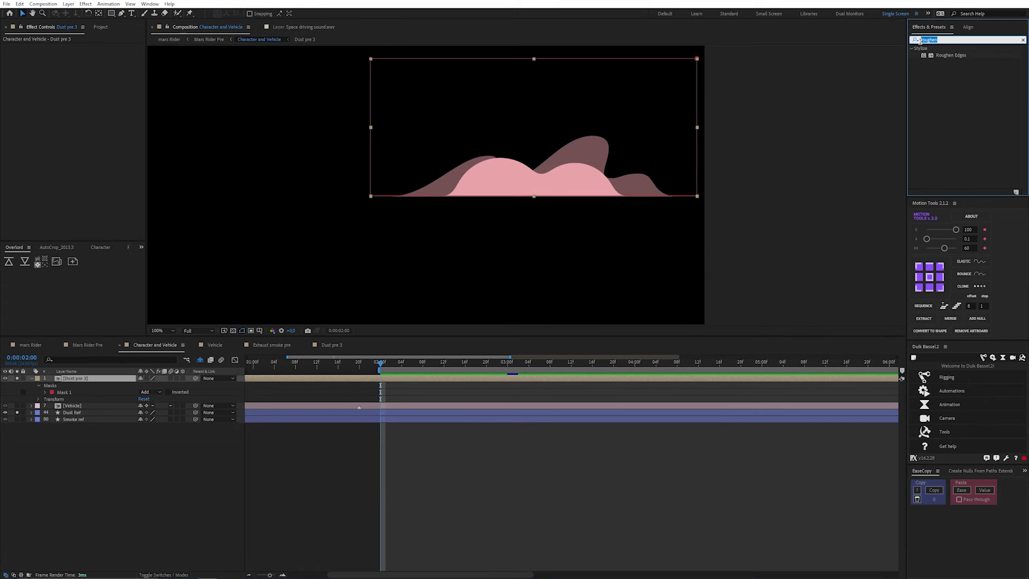
pyautogui.write('slant')
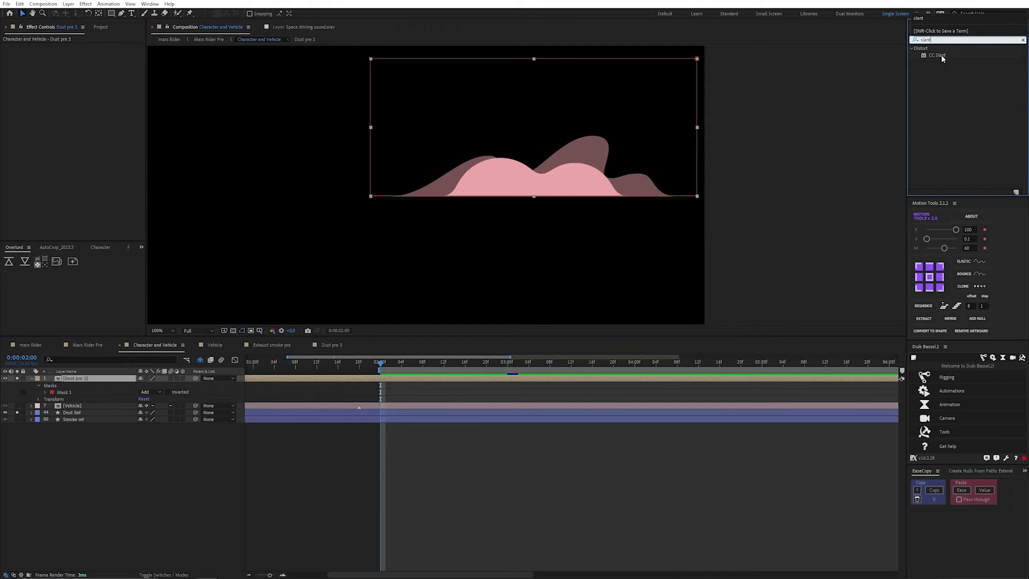
# Apply the CC Slant effect to the Dust pre 3 layer and place its Floor point at the middle of the dust's base
pyautogui.moveTo(939, 54); pyautogui.dragTo(111, 126)
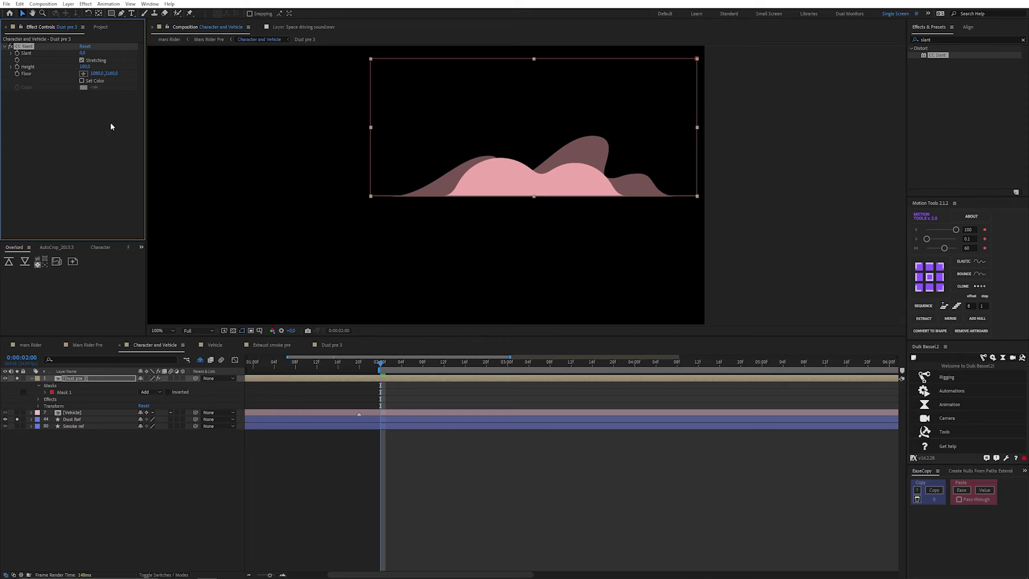
pyautogui.click(85, 74)
pyautogui.click(556, 196)
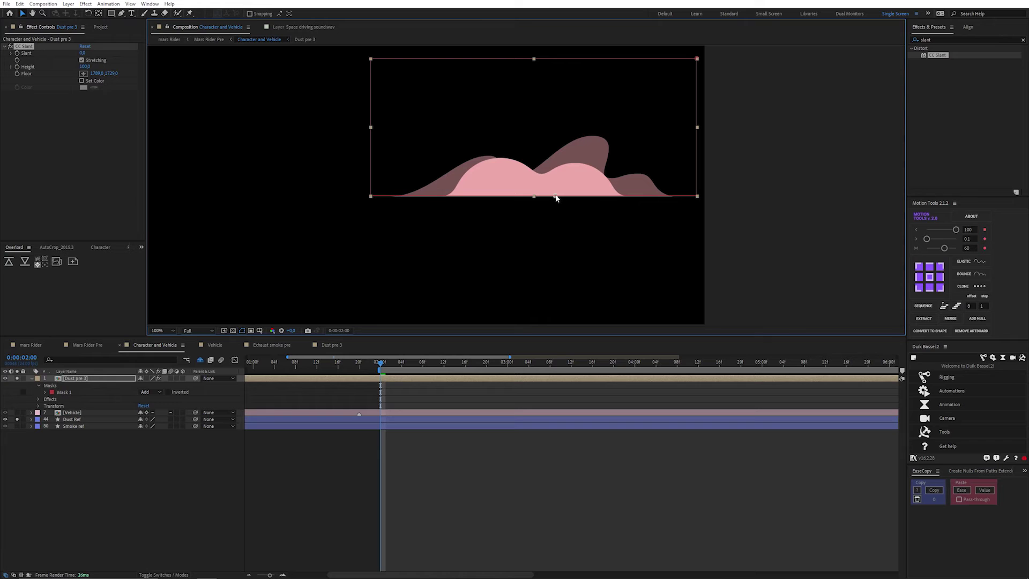
# Set the CC Slant effect's Slant value to 80
pyautogui.moveTo(84, 52); pyautogui.dragTo(127, 62)
pyautogui.click(83, 53)
pyautogui.write('80')
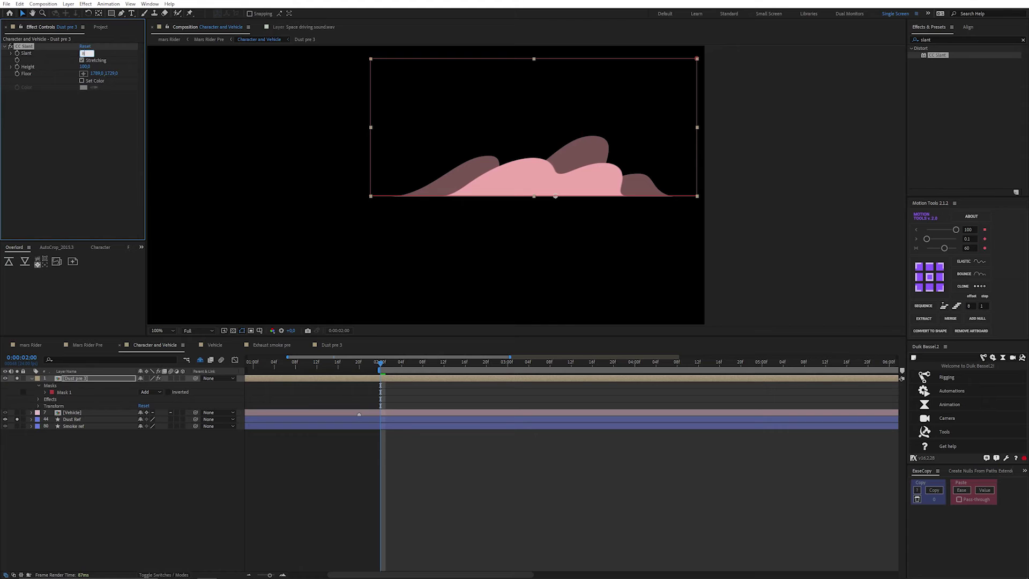
pyautogui.press('Return')
# Preview the slanted dust animation from the two-second mark and examine the edges of the shape up close
pyautogui.click(448, 501)
pyautogui.press('space')
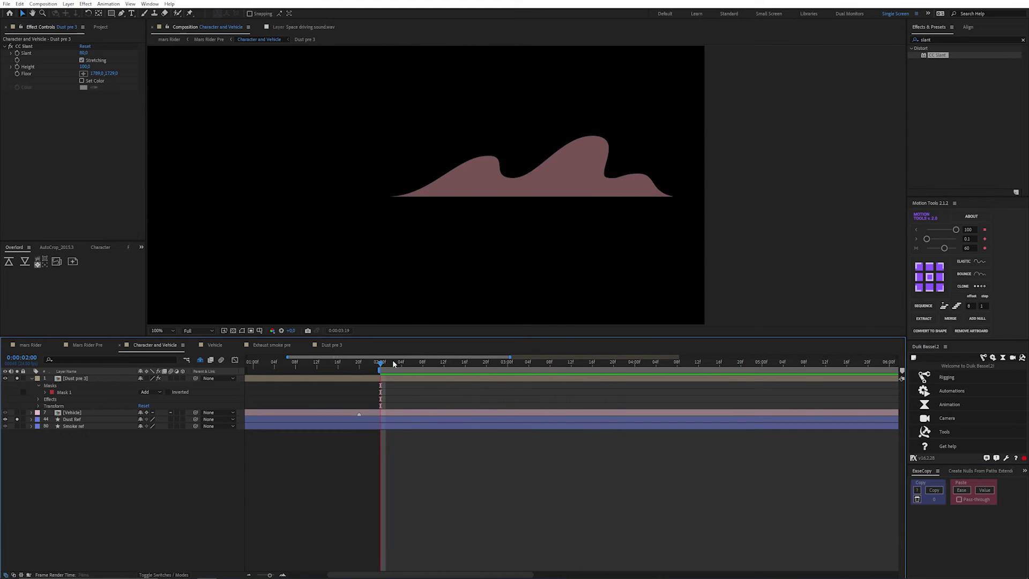
pyautogui.moveTo(392, 363)
pyautogui.mouseDown()
pyautogui.moveTo(423, 364)
pyautogui.moveTo(381, 368)
pyautogui.mouseUp()
pyautogui.press('space')
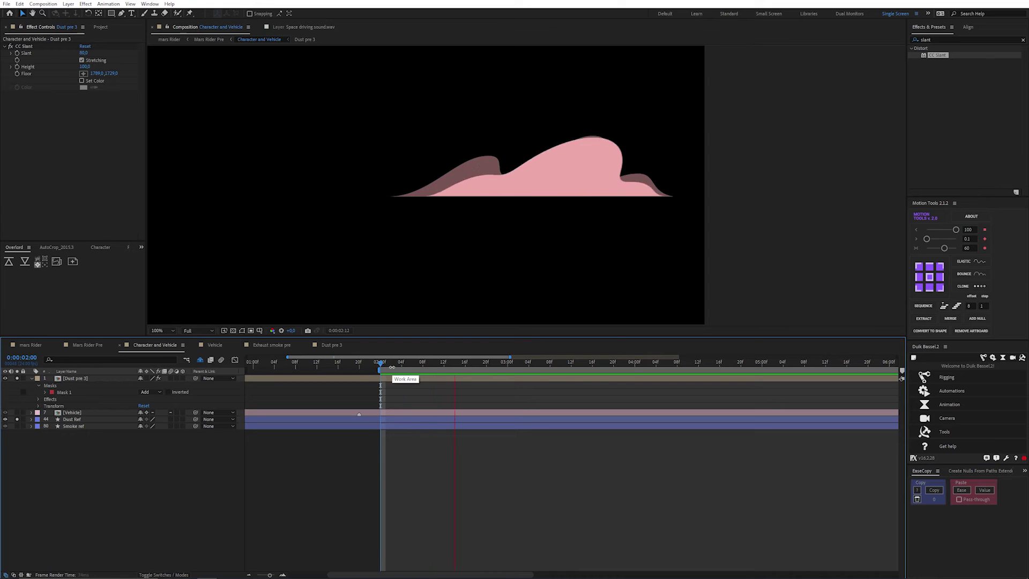
pyautogui.click(538, 214)
pyautogui.scroll(2, 537, 214)
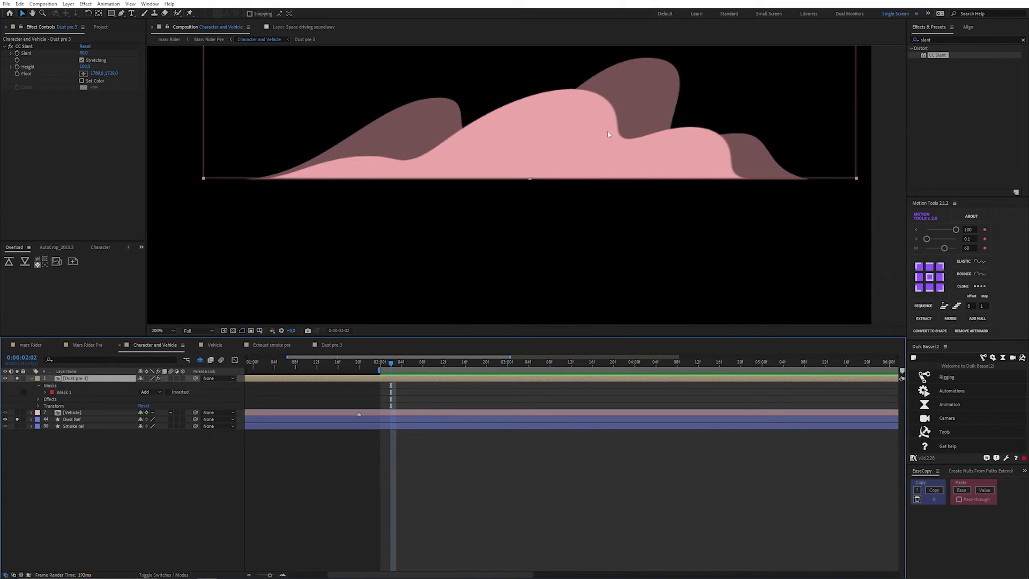
pyautogui.scroll(2, 608, 128)
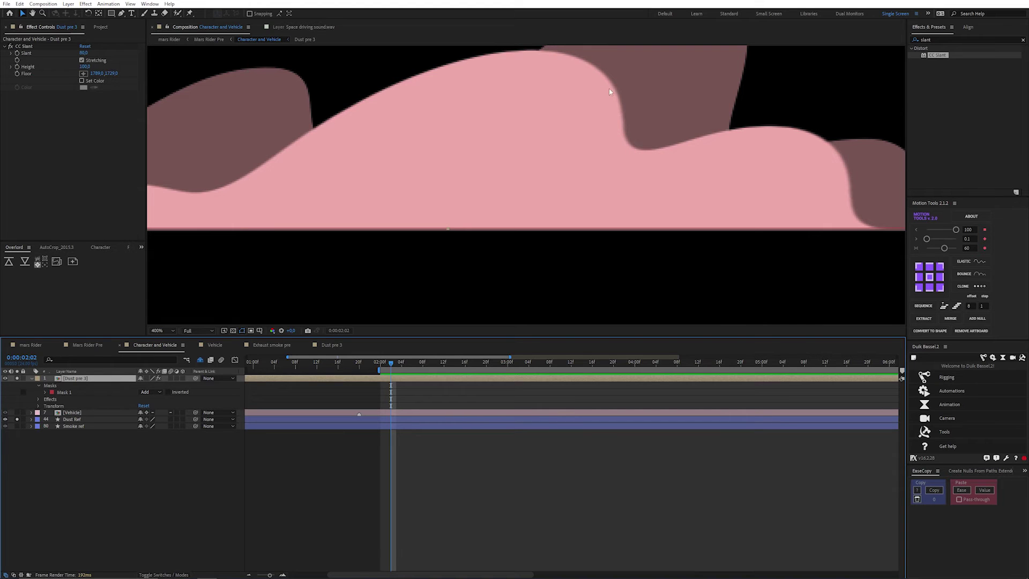
pyautogui.scroll(-2, 614, 129)
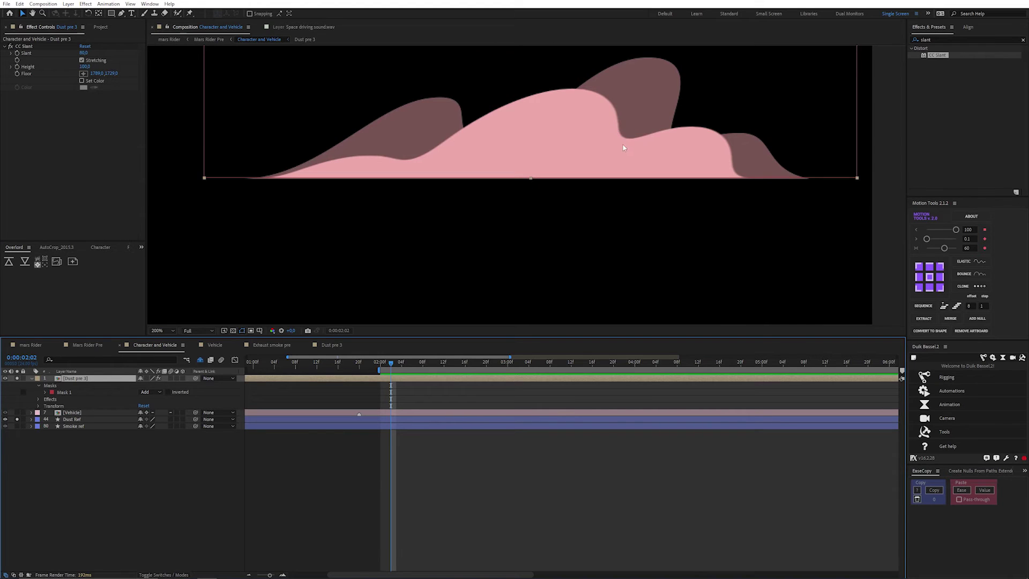
# Move the CC Slant effect from the Dust pre 3 layer to Adjustment Layer 12 inside the Dust pre 3 composition, above Fast Box Blur
pyautogui.click(24, 47)
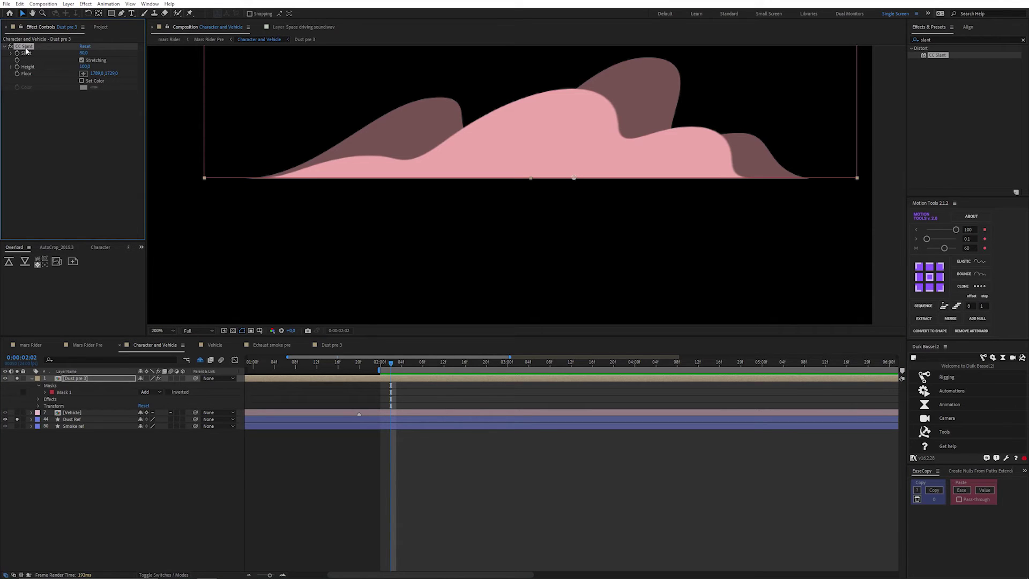
pyautogui.press('Delete')
pyautogui.doubleClick(423, 381)
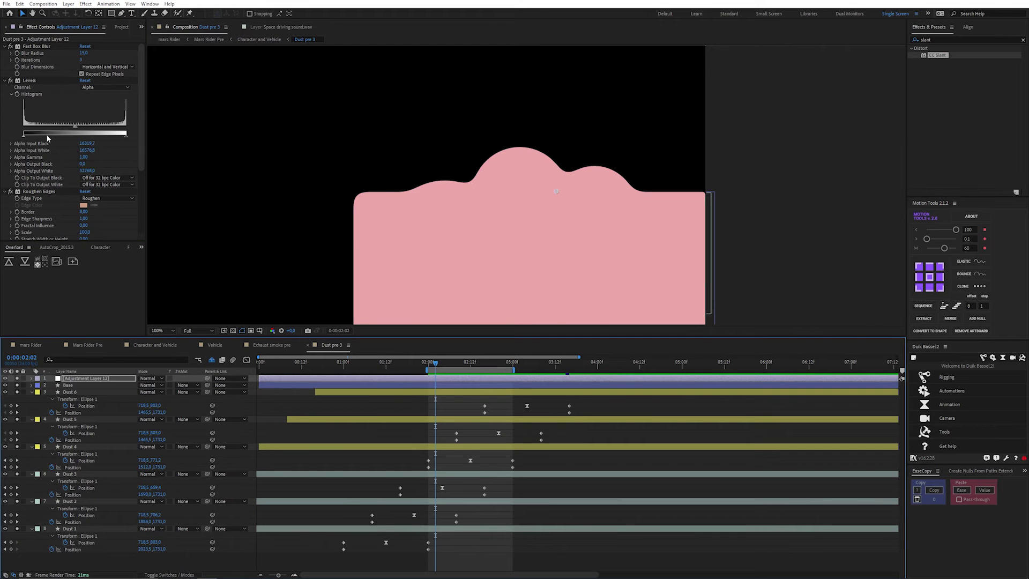
pyautogui.hotkey('ctrl', 'v')
pyautogui.moveTo(27, 190); pyautogui.dragTo(43, 51)
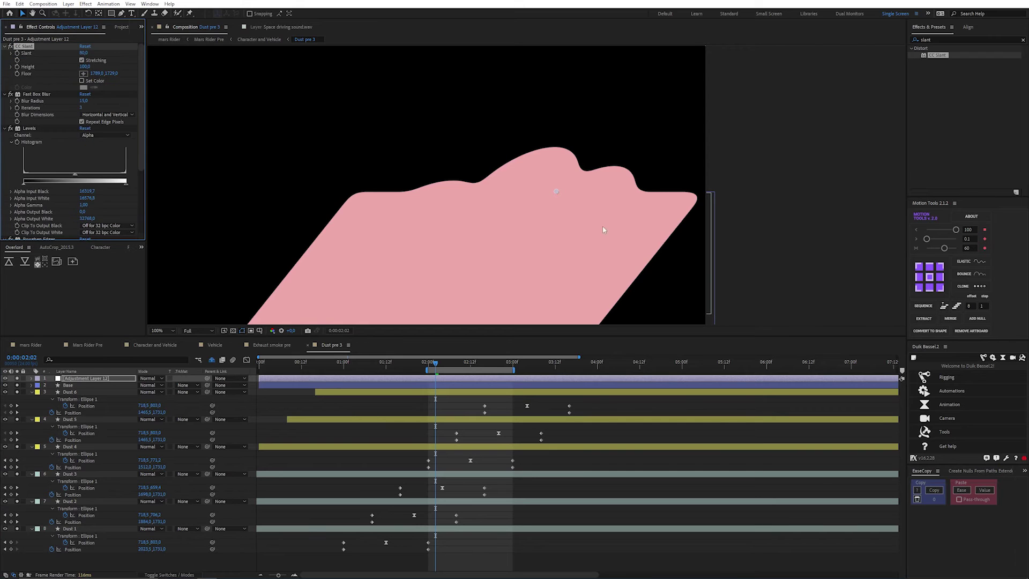
pyautogui.press('.')
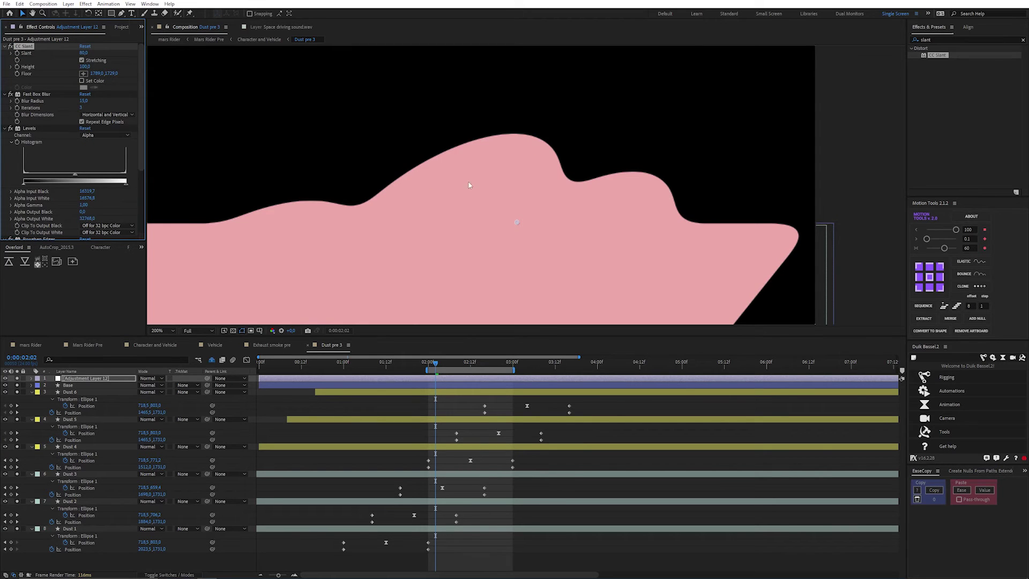
pyautogui.scroll(1, 552, 163)
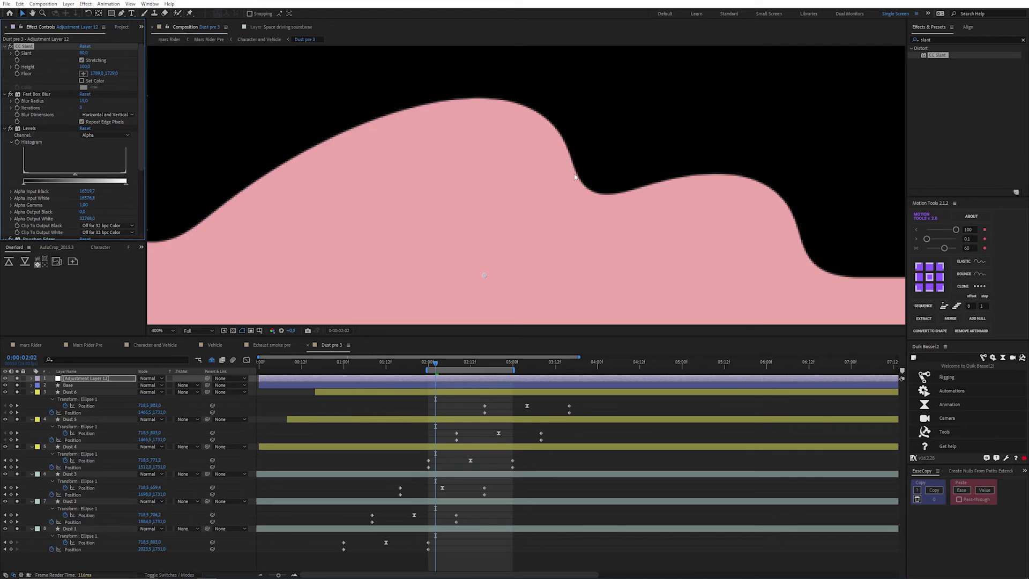
pyautogui.scroll(-2, 575, 176)
# Enable time remapping on the Dust pre 3 layer in the Character and Vehicle composition
pyautogui.click(161, 345)
pyautogui.click(469, 440)
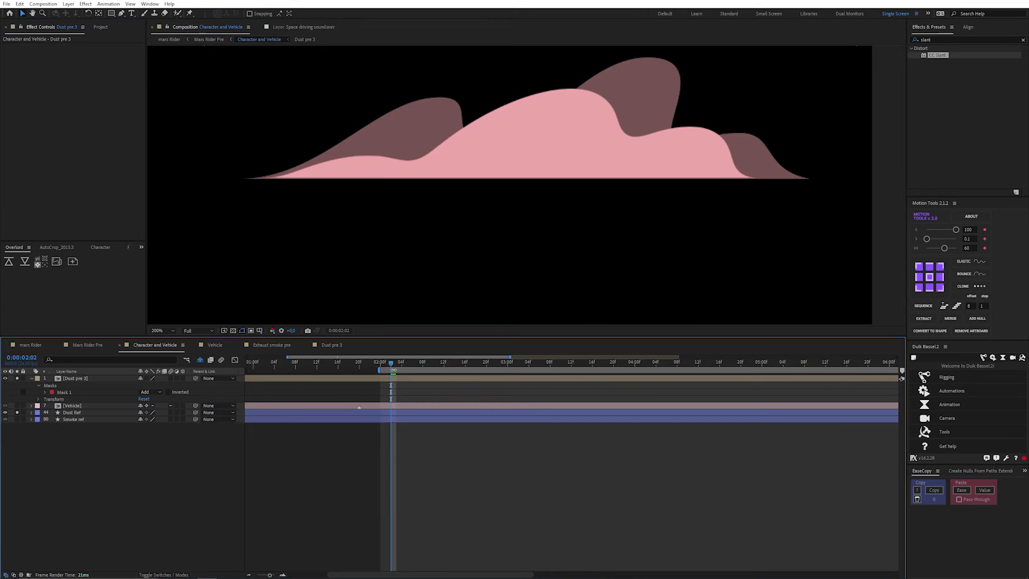
pyautogui.click(385, 362)
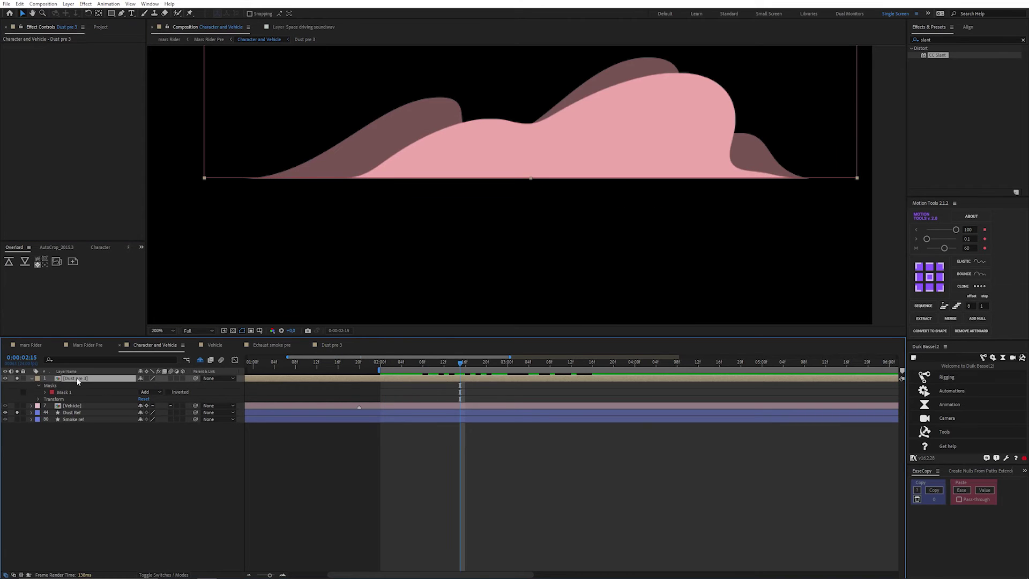
pyautogui.rightClick(78, 378)
pyautogui.moveTo(118, 202)
pyautogui.click(204, 192)
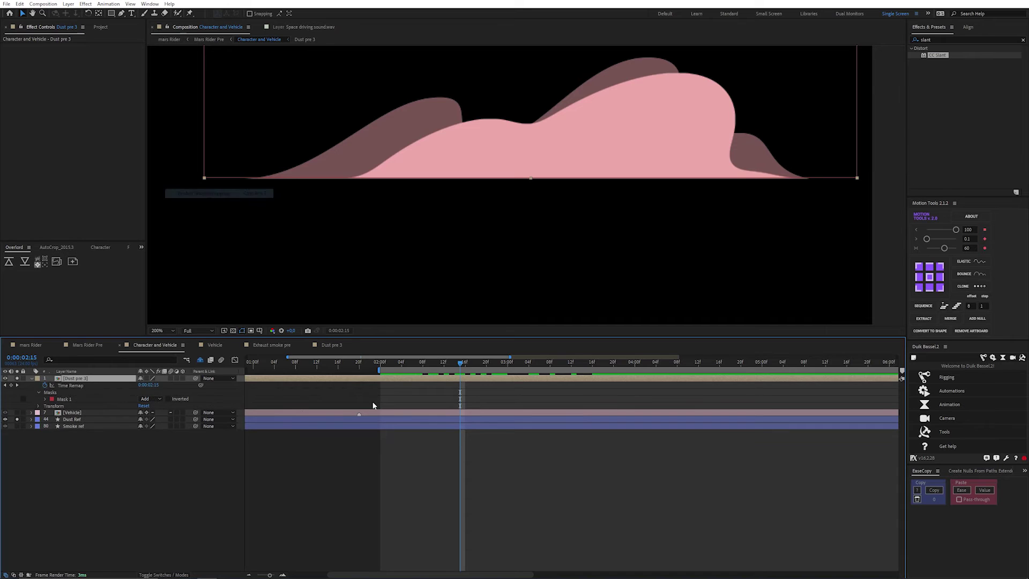
# Keyframe Dust pre 3's Time Remap at 2:00 and 3:00, and delete the keyframe at the layer's end
pyautogui.click(507, 362)
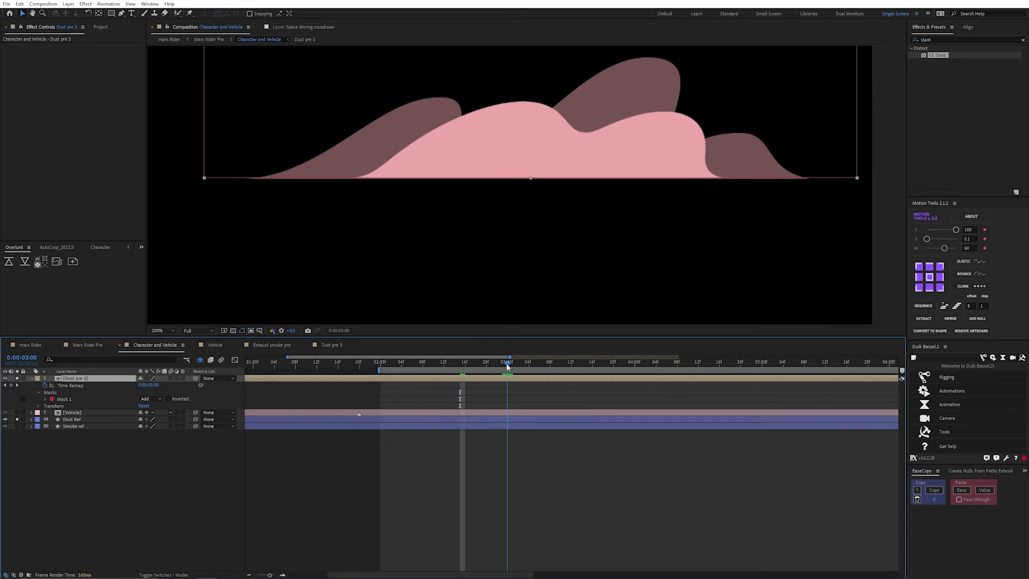
pyautogui.click(11, 385)
pyautogui.press('Delete')
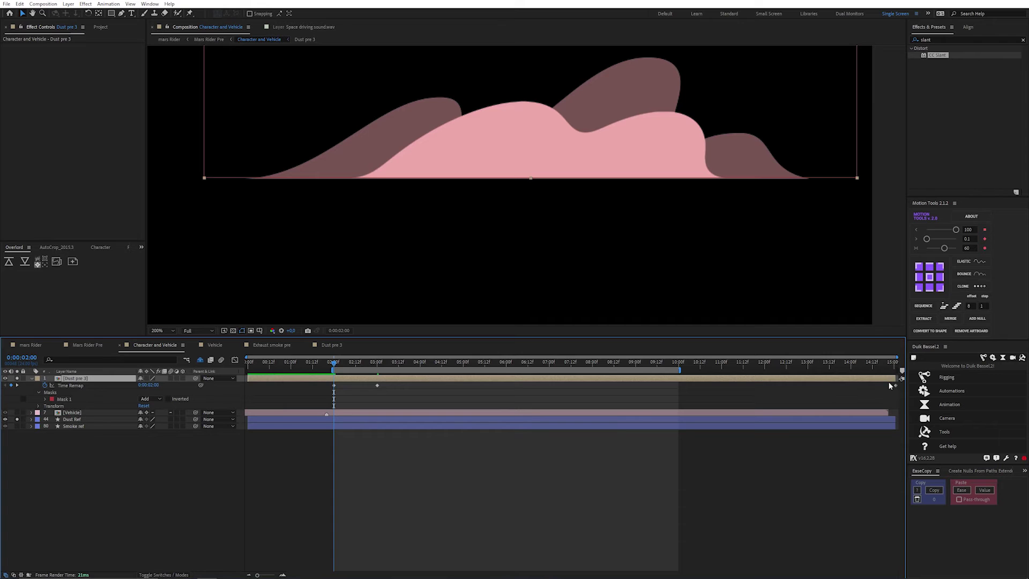
# Add a loopOut() expression to Dust pre 3's Time Remap and preview the loop
pyautogui.press(';')
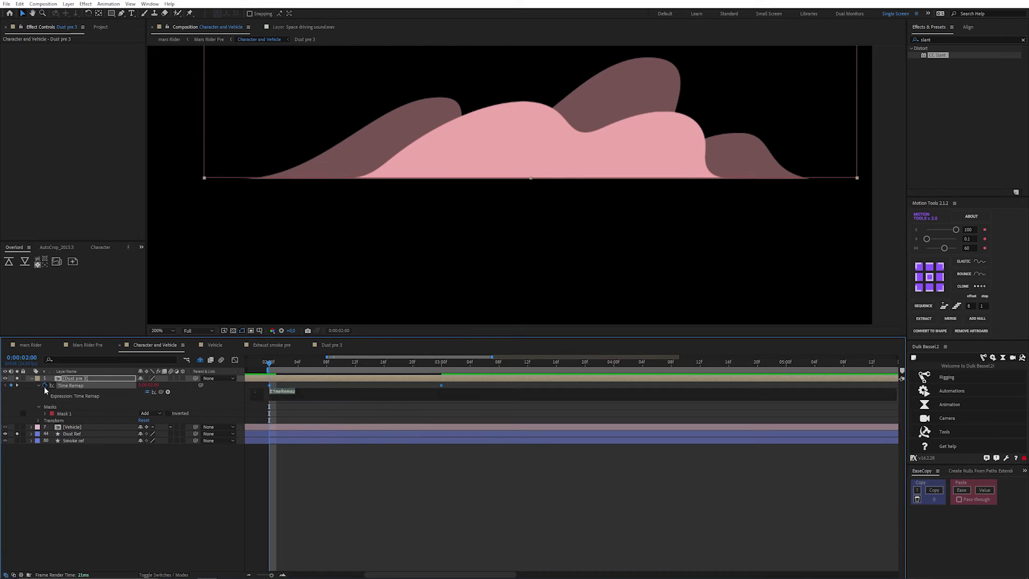
pyautogui.press('space')
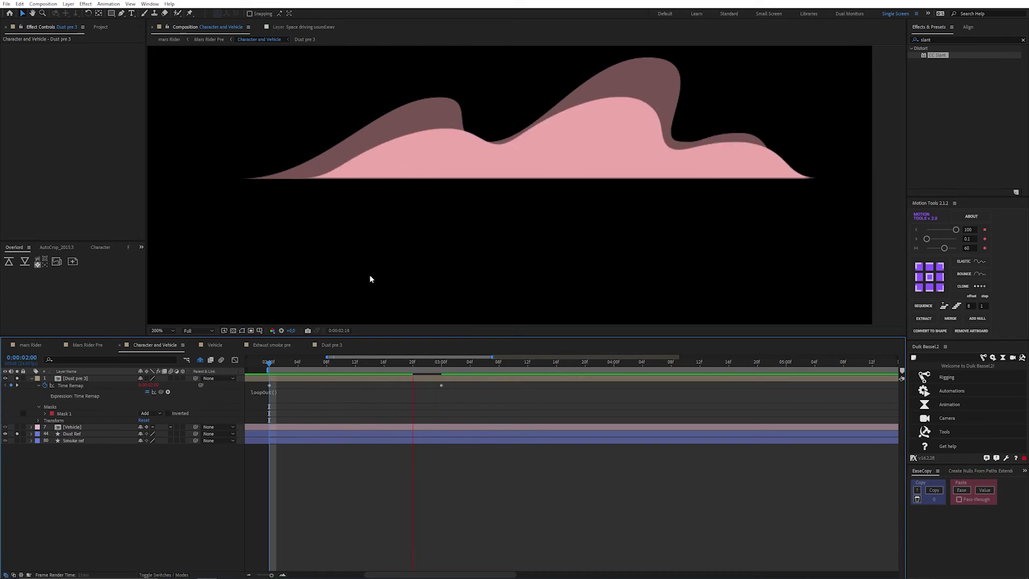
pyautogui.press(',')
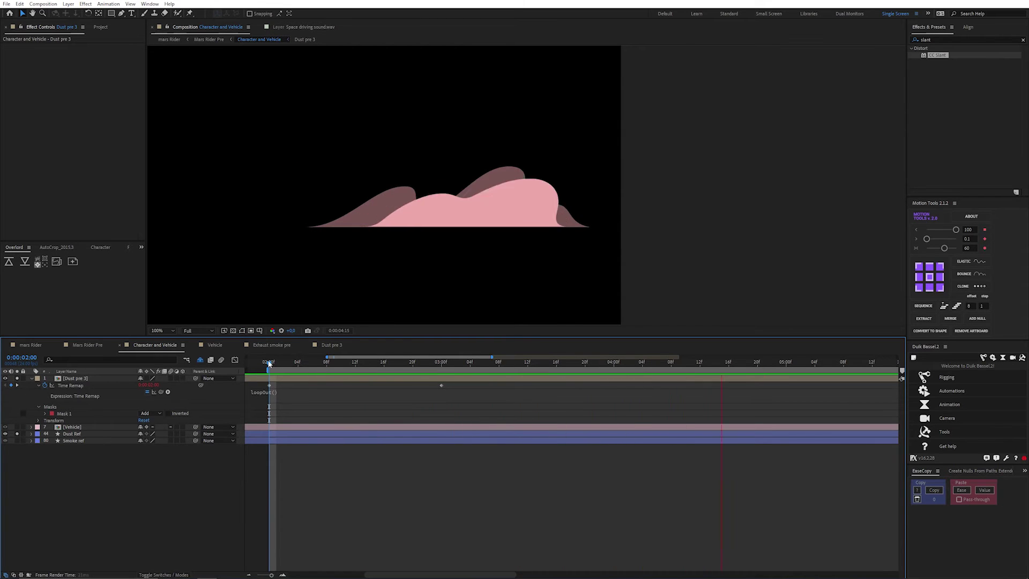
# Scrub and play the looping dust to find the frame where its cycle repeats
pyautogui.moveTo(269, 363); pyautogui.dragTo(355, 363)
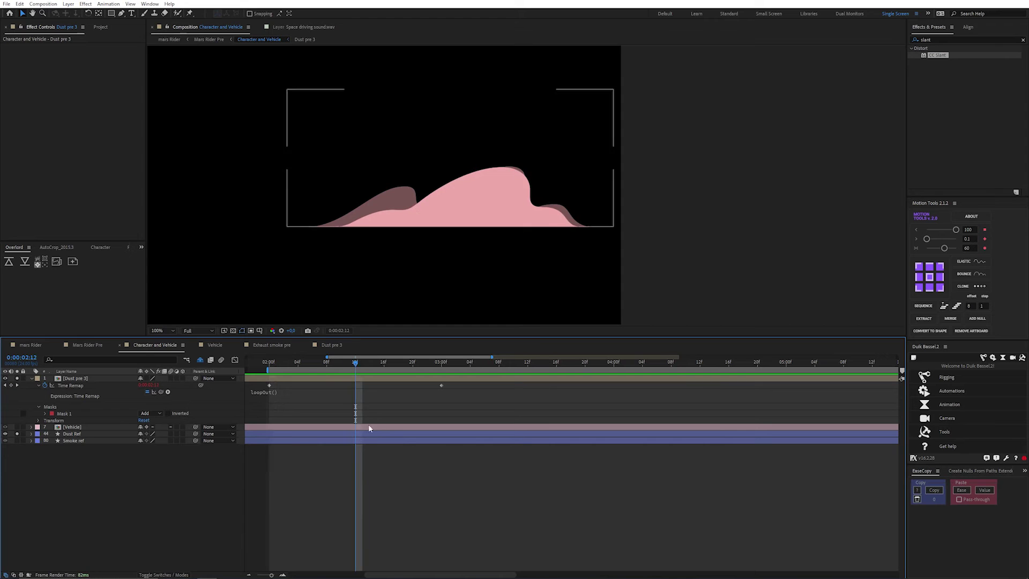
pyautogui.click(388, 379)
pyautogui.press('space')
pyautogui.moveTo(383, 470); pyautogui.dragTo(447, 468)
pyautogui.moveTo(406, 364); pyautogui.dragTo(352, 365)
pyautogui.press('space')
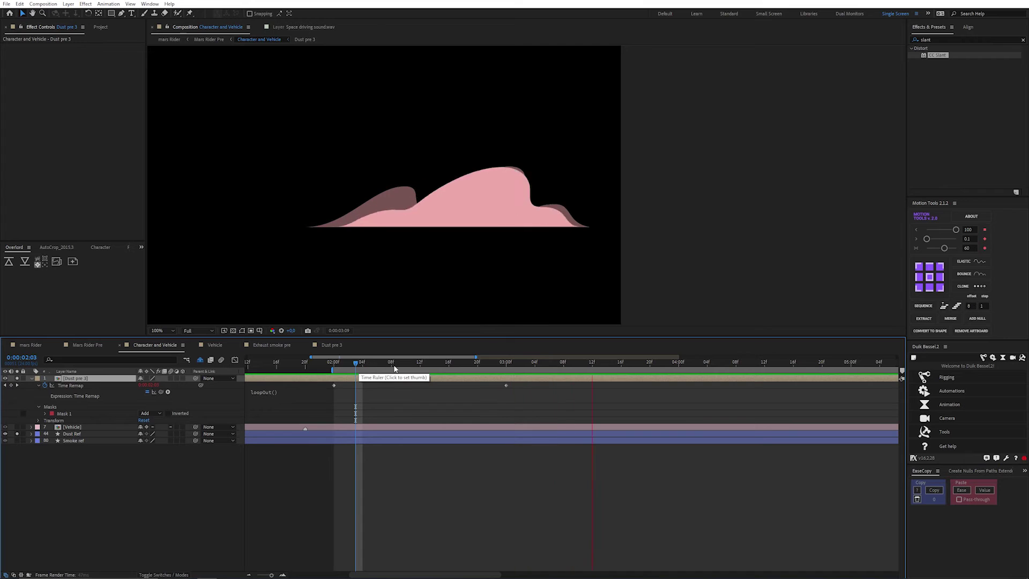
pyautogui.press('space')
# Move Dust pre 3's second Time Remap keyframe to 2:12 and preview the shorter loop
pyautogui.click(420, 363)
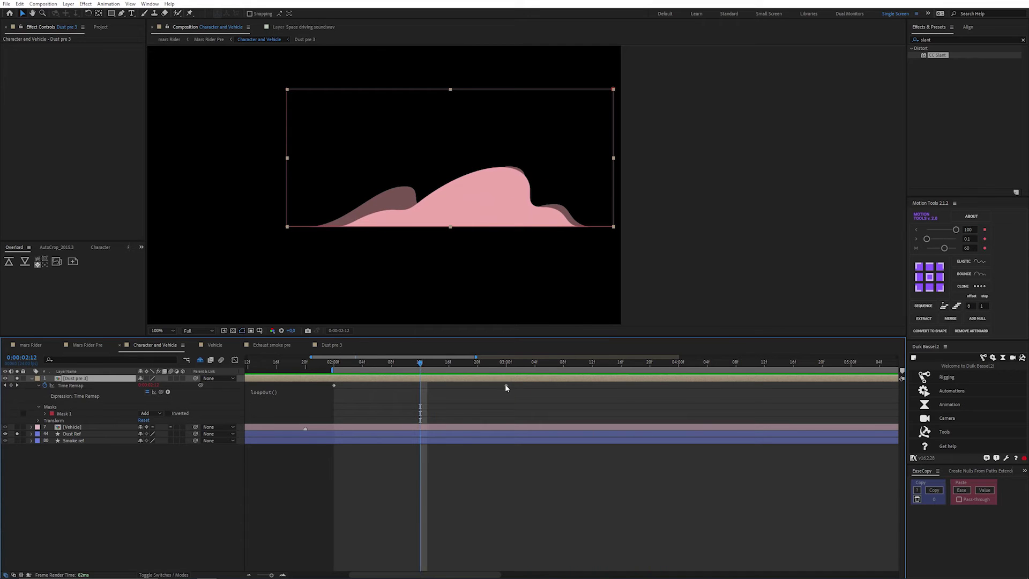
pyautogui.click(505, 387)
pyautogui.click(341, 363)
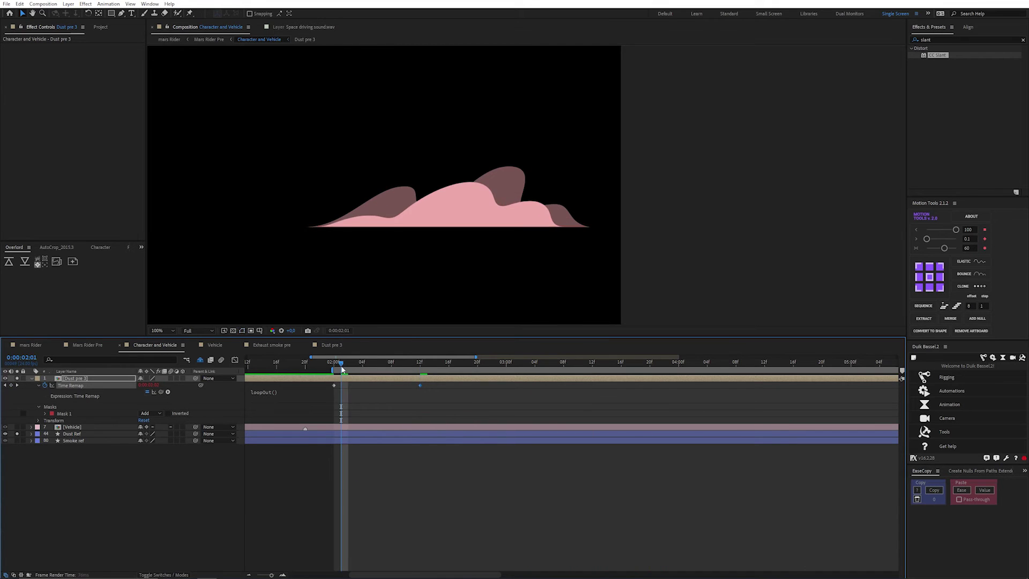
pyautogui.press('space')
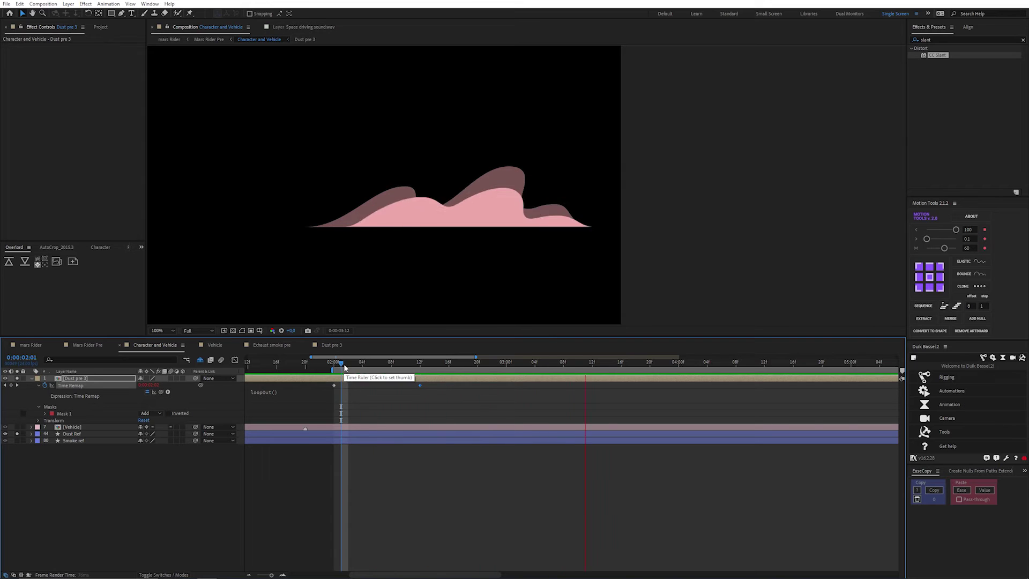
pyautogui.press('space')
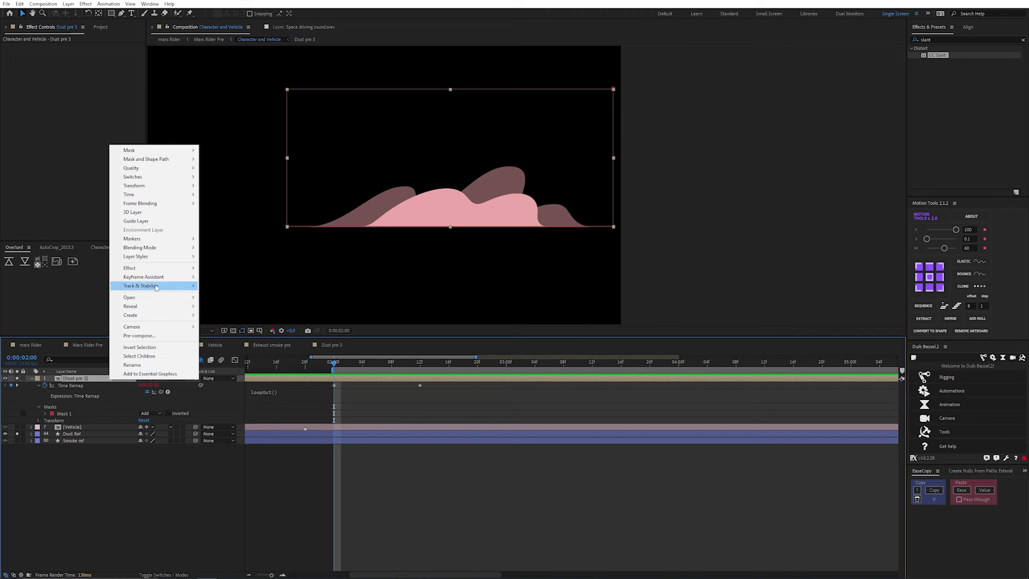
# Set the Dust pre 3 layer's blending mode to Overlay and its opacity to 50%
pyautogui.moveTo(171, 247)
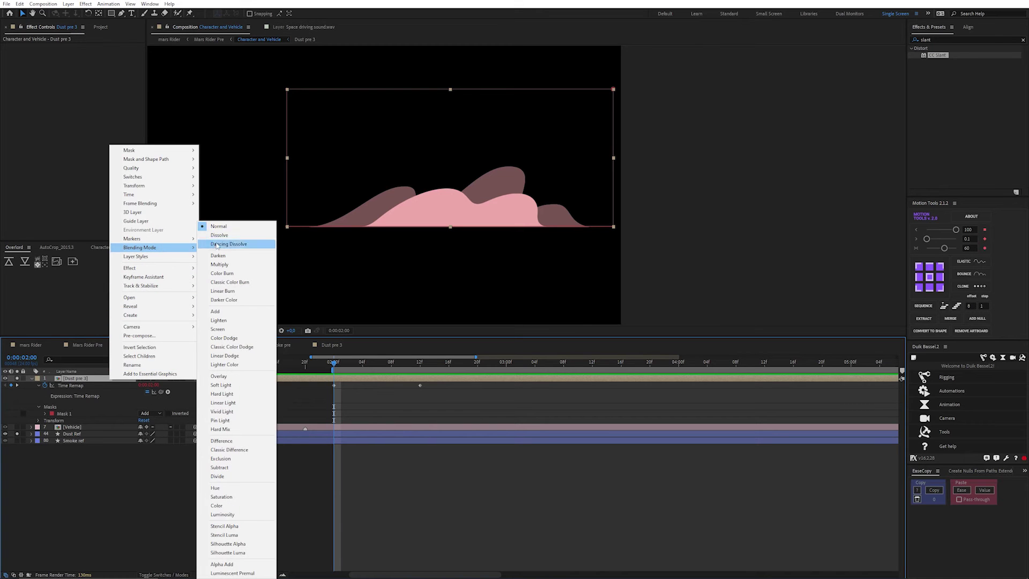
pyautogui.click(216, 245)
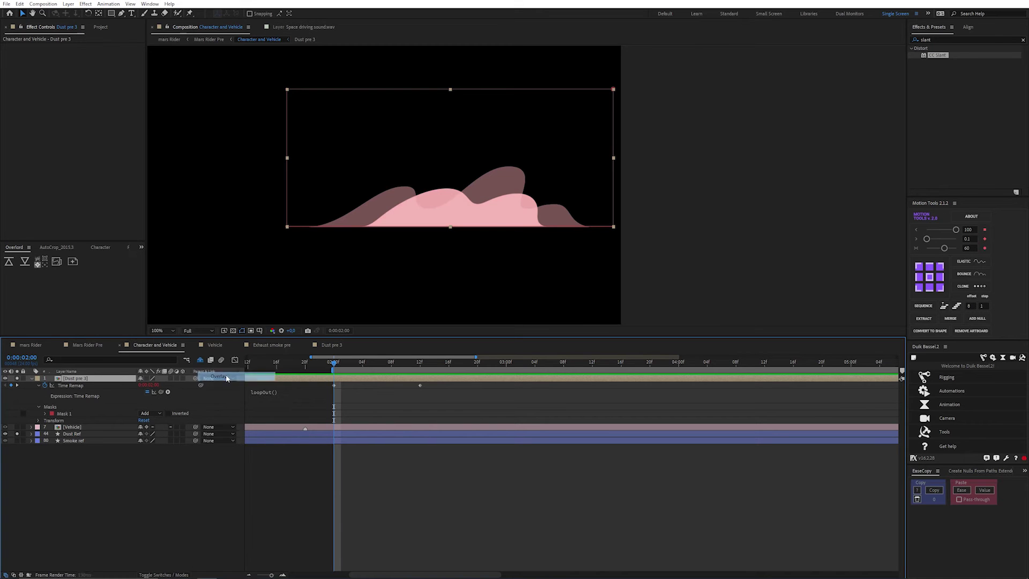
pyautogui.press('t')
pyautogui.click(142, 386)
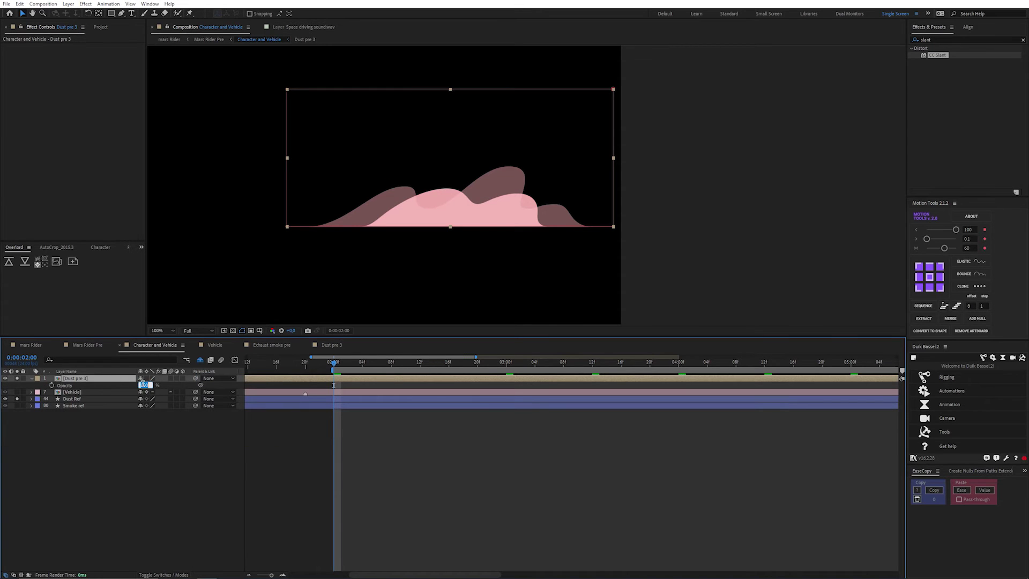
pyautogui.write('50')
pyautogui.press('Return')
# Turn off solo for the Dust Ref layer and delete that layer from the Character and Vehicle composition
pyautogui.click(359, 482)
pyautogui.click(102, 400)
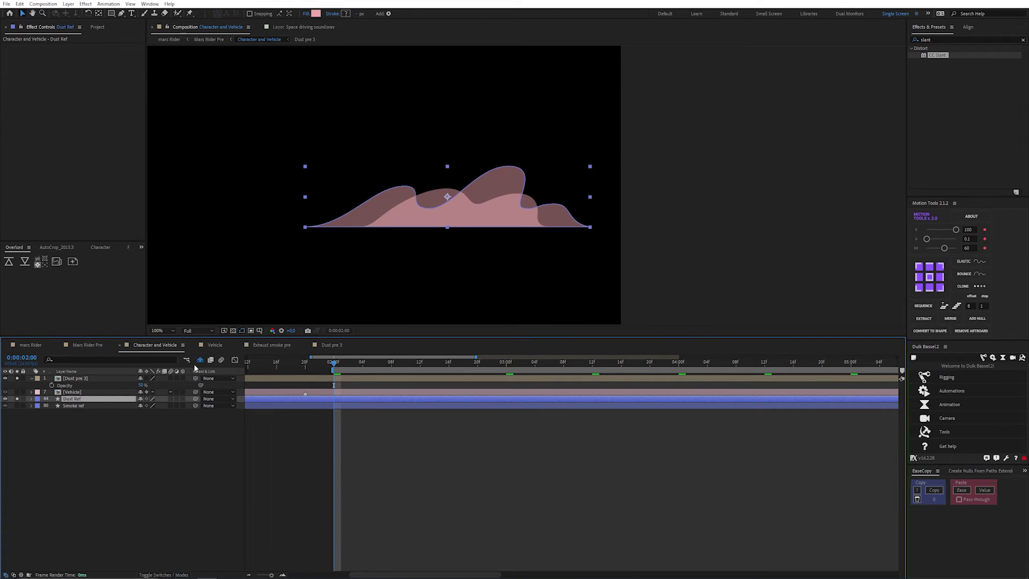
pyautogui.click(17, 399)
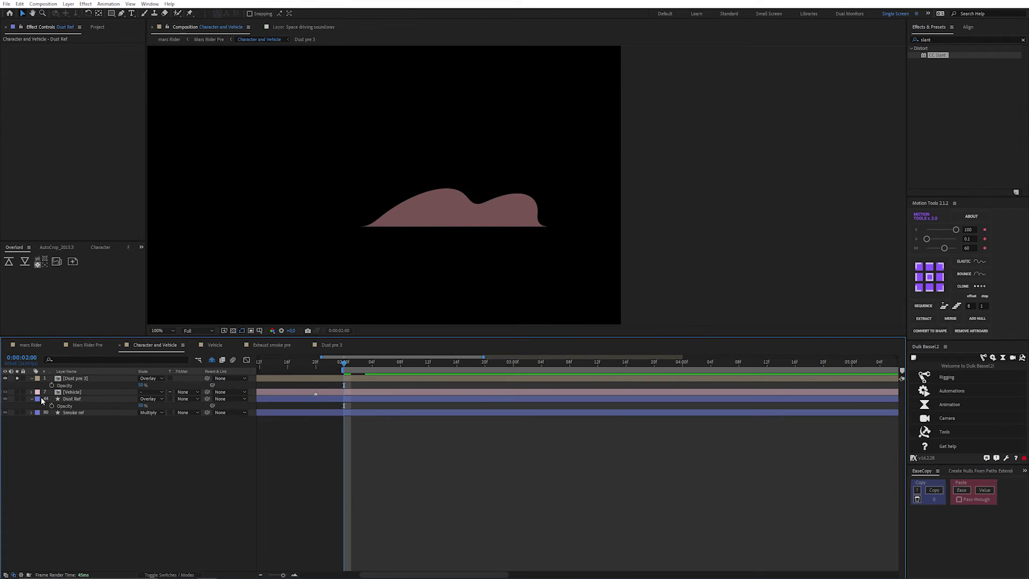
pyautogui.click(70, 400)
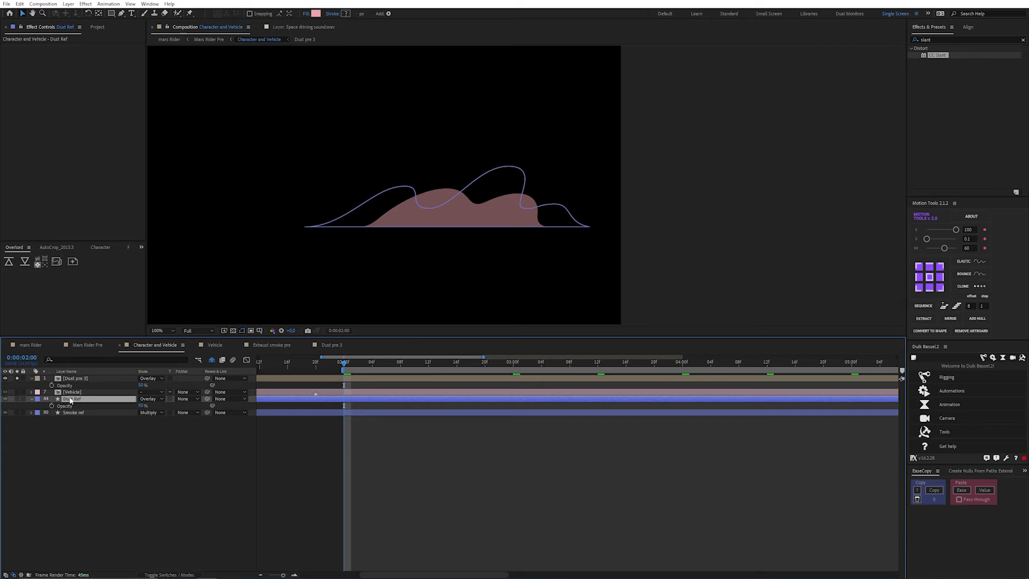
pyautogui.press('Delete')
# Preview the looping semi-transparent dust animation without its reference shape
pyautogui.press('space')
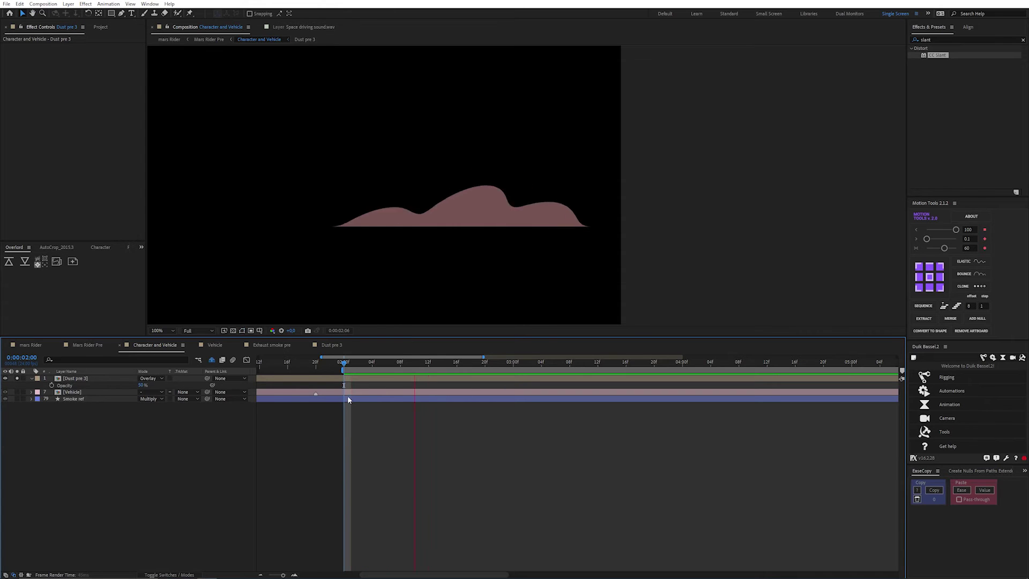
pyautogui.click(439, 379)
pyautogui.press('-')
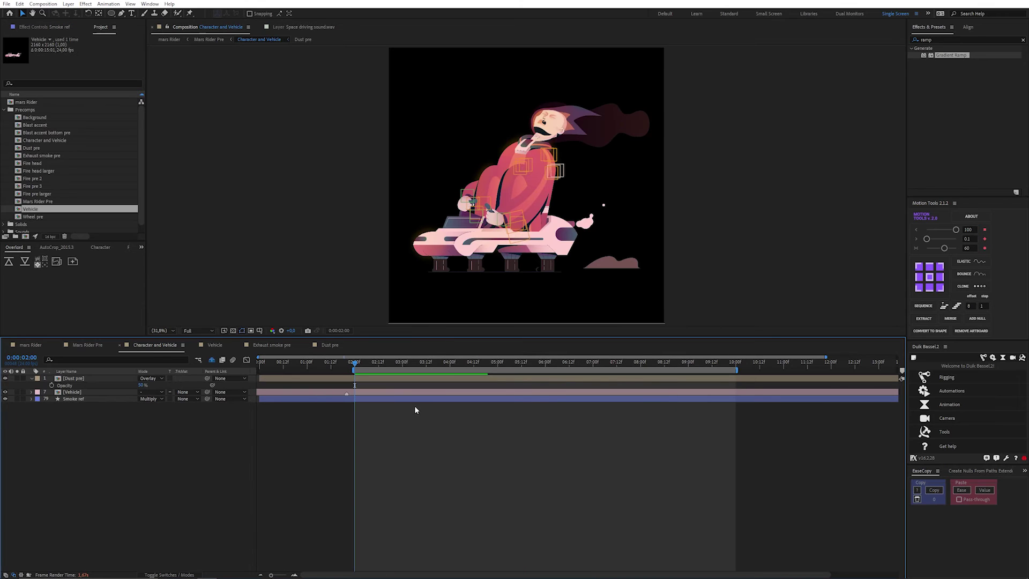
# Solo the Smoke ref layer in the Character and Vehicle composition and save the project
pyautogui.click(413, 400)
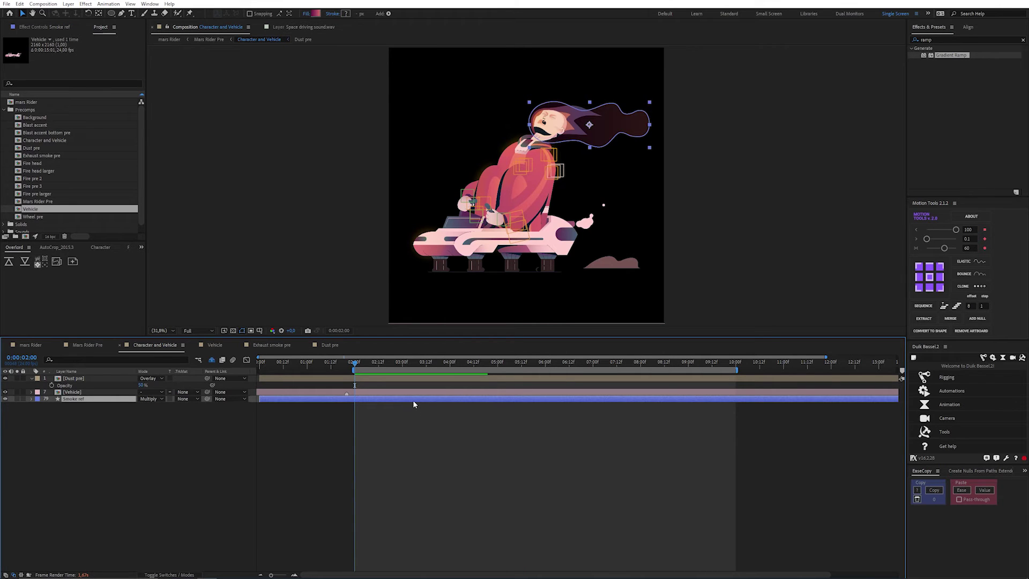
pyautogui.scroll(1, 576, 115)
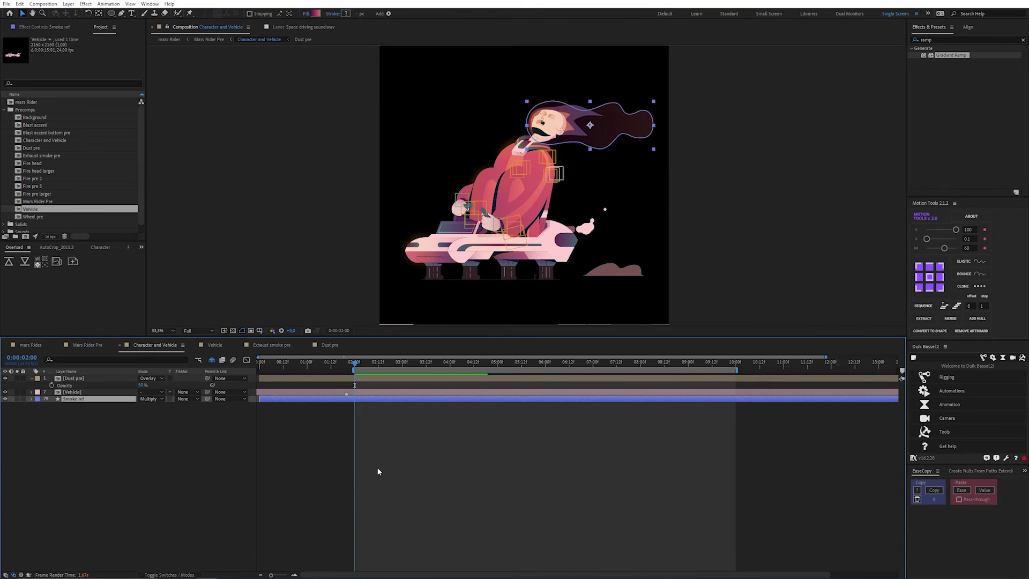
pyautogui.click(377, 469)
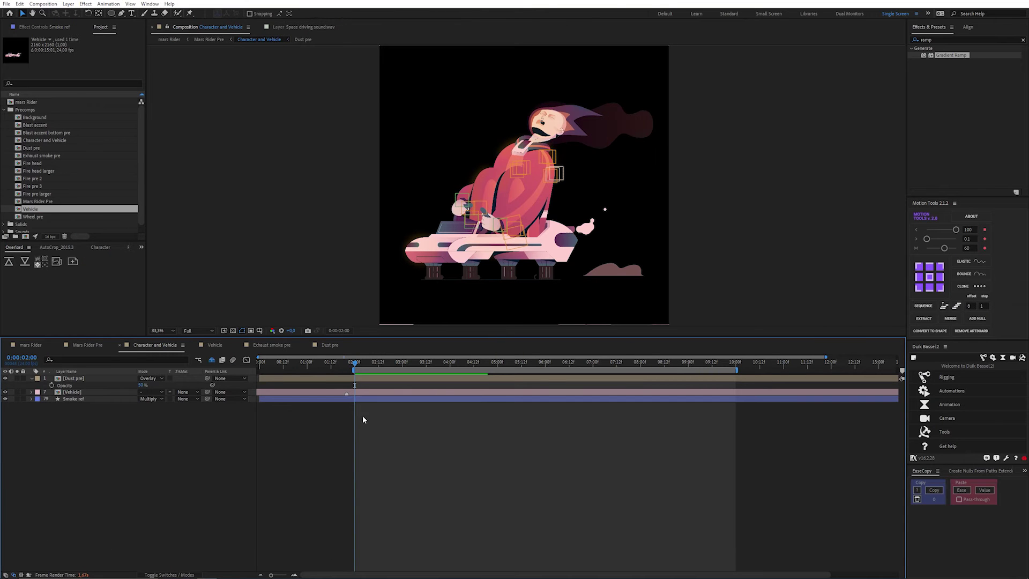
pyautogui.click(363, 401)
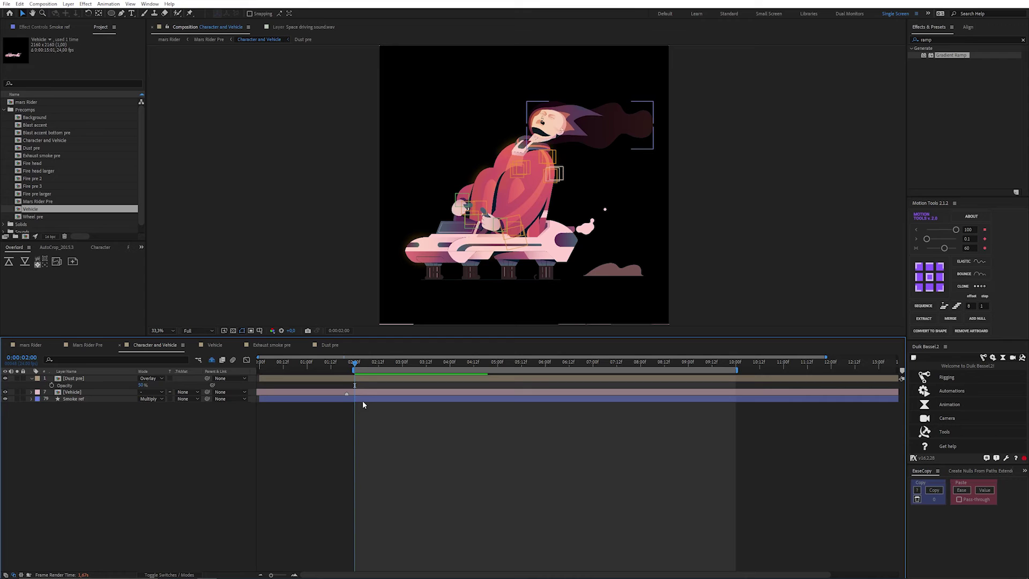
pyautogui.click(17, 399)
pyautogui.scroll(1, 620, 230)
pyautogui.scroll(-2, 620, 223)
pyautogui.hotkey('ctrl', 's')
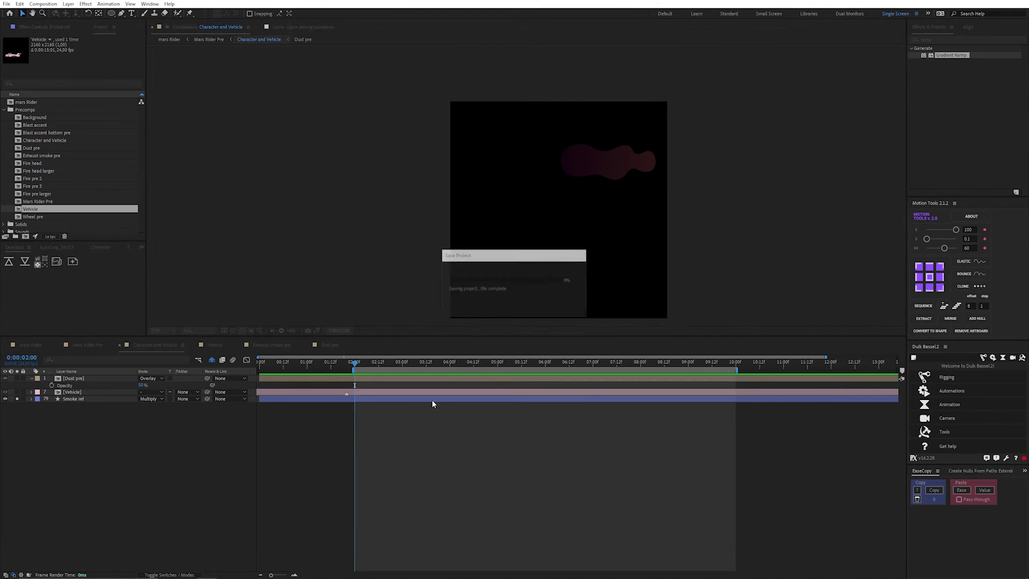
# Create a magenta solid named "Smoke solid" and move it below the Smoke ref layer
pyautogui.click(68, 4)
pyautogui.moveTo(107, 13)
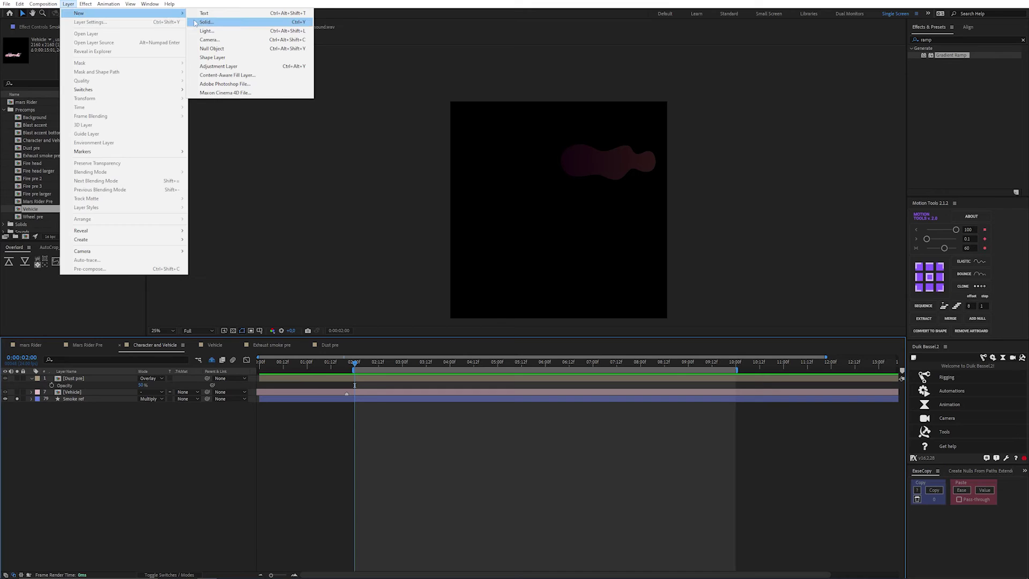
pyautogui.click(205, 22)
pyautogui.write('Smoke solid')
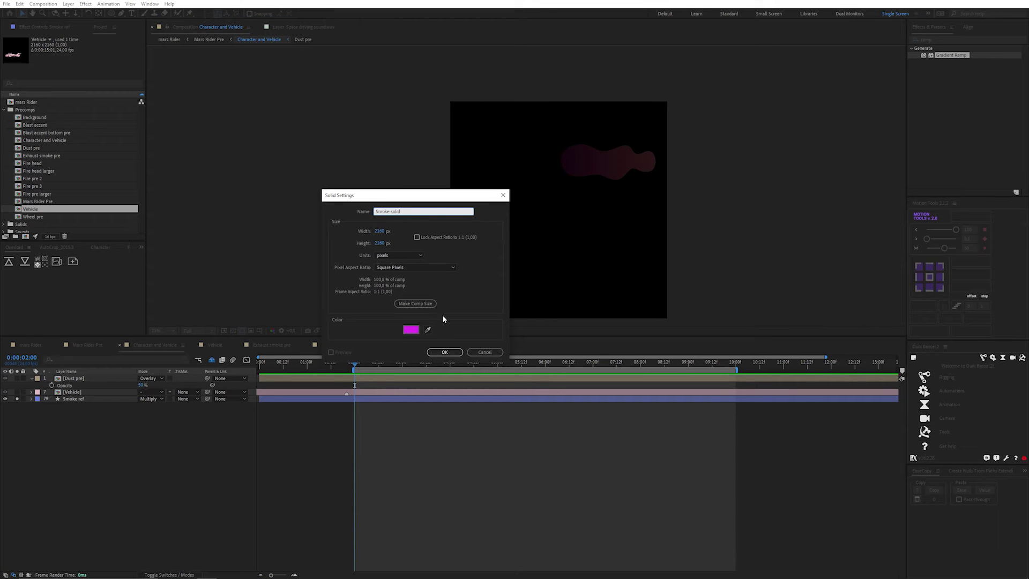
pyautogui.click(447, 351)
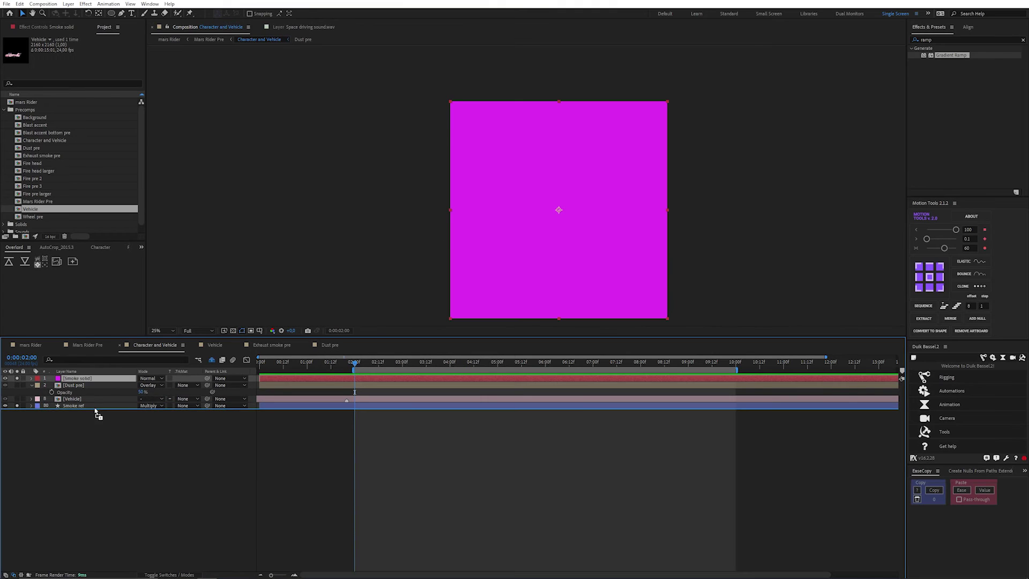
pyautogui.hotkey('ctrl', 'shift', '[')
# Duplicate Smoke ref, pre-compose the duplicate together with Smoke solid as "Smoke pre", and open that composition
pyautogui.click(75, 399)
pyautogui.hotkey('ctrl', 'd')
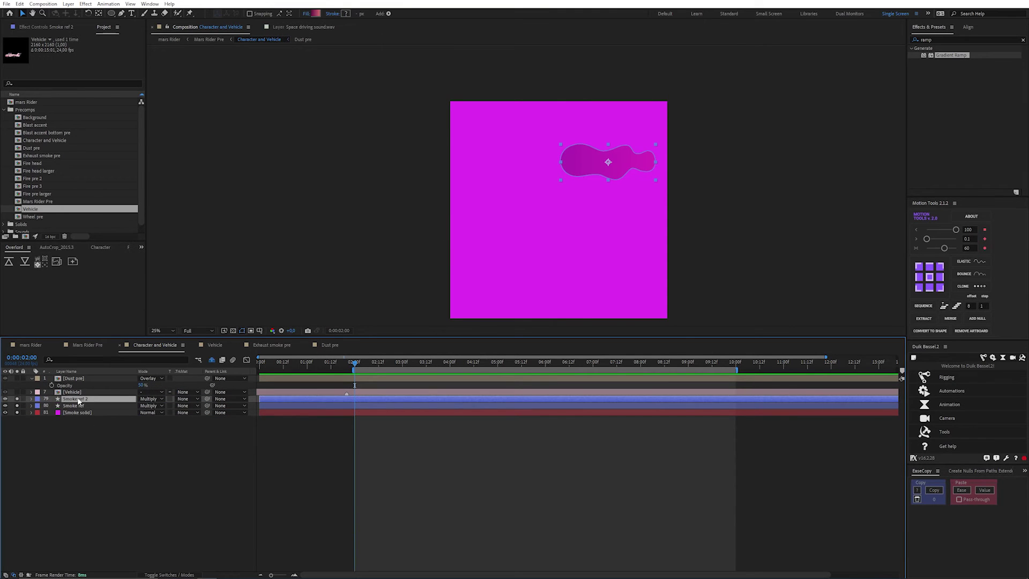
pyautogui.hotkey('ctrl', '[')
pyautogui.keyDown('shift'); pyautogui.click(80, 412); pyautogui.keyUp('shift')
pyautogui.hotkey('ctrl', 'shift', 'c')
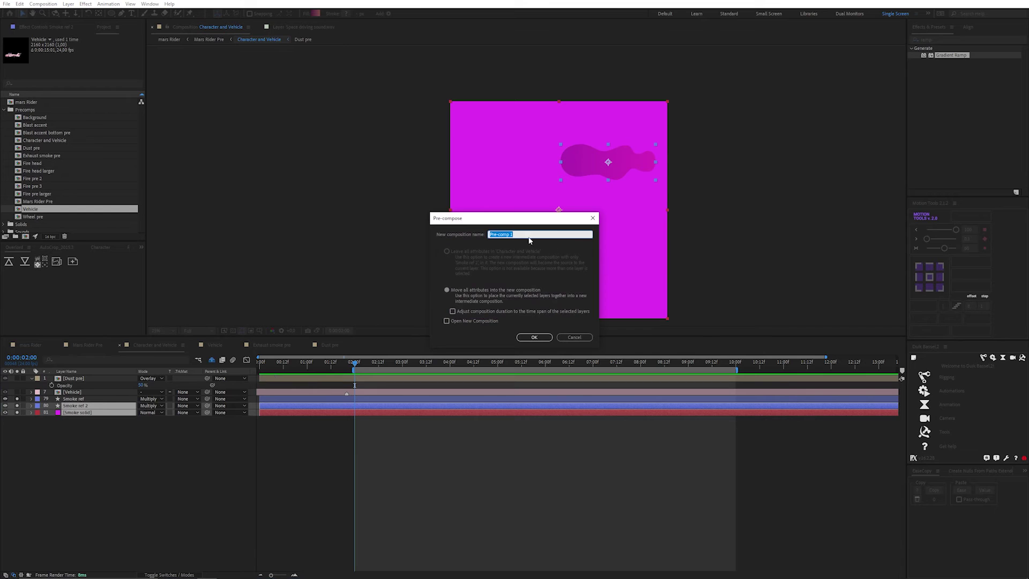
pyautogui.write('Smoke pre')
pyautogui.click(535, 336)
pyautogui.doubleClick(81, 406)
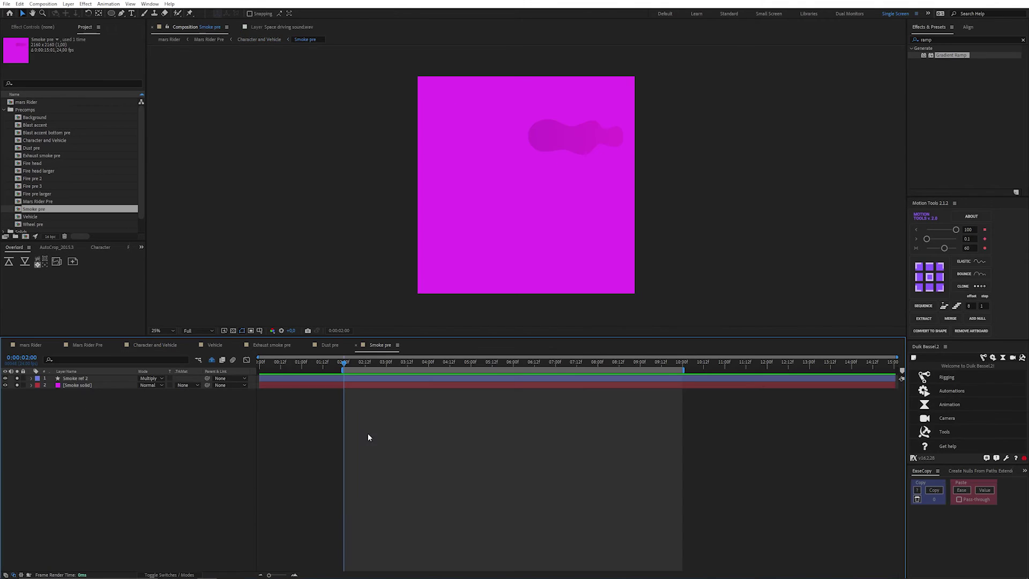
# Pre-compose the Smoke solid layer as "Smoke pre pre" with all attributes moved into it, and open the new composition
pyautogui.click(352, 384)
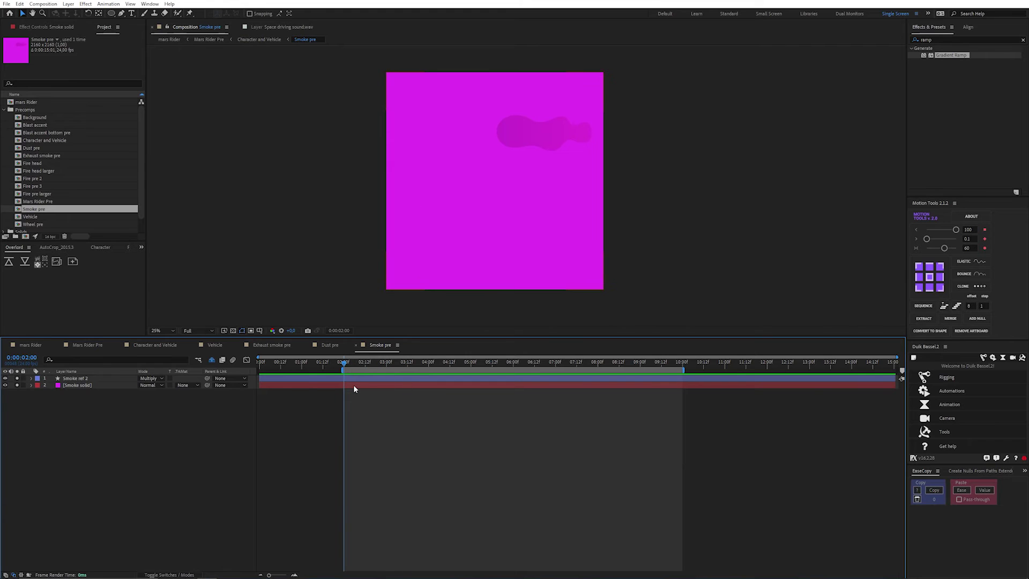
pyautogui.click(353, 385)
pyautogui.click(354, 378)
pyautogui.click(362, 412)
pyautogui.click(352, 385)
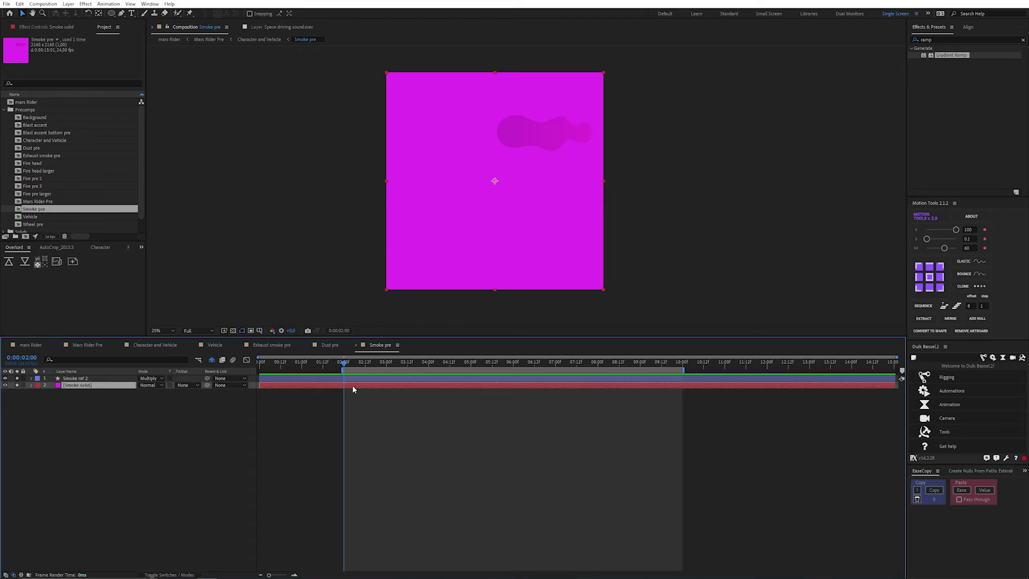
pyautogui.hotkey('ctrl', 'shift', 'c')
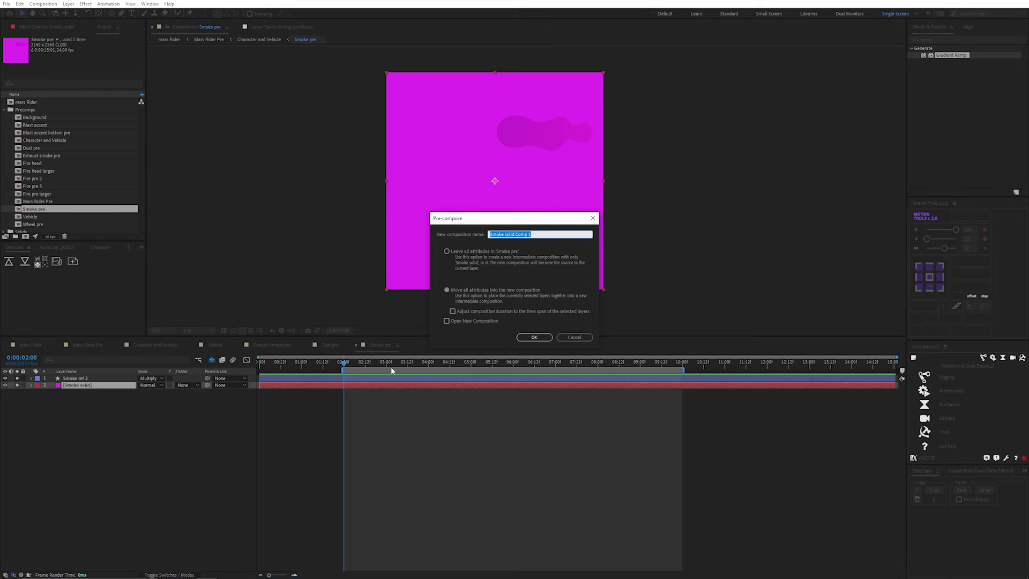
pyautogui.write('Smoke pre pre')
pyautogui.press('Return')
pyautogui.doubleClick(338, 385)
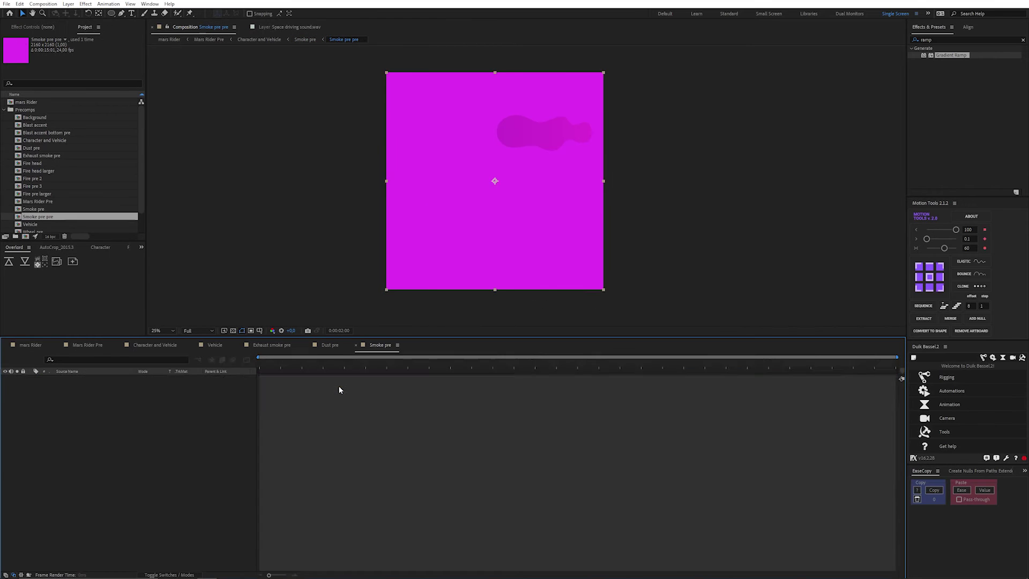
# Set the Smoke pre pre composition's width to 1500 px, anchored at its left edge
pyautogui.hotkey('ctrl', 'k')
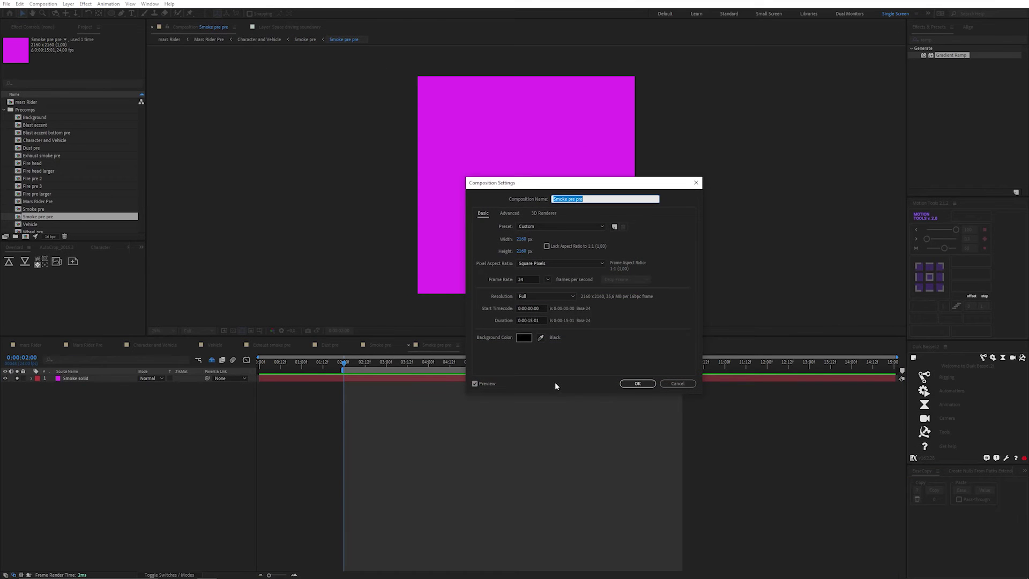
pyautogui.click(509, 214)
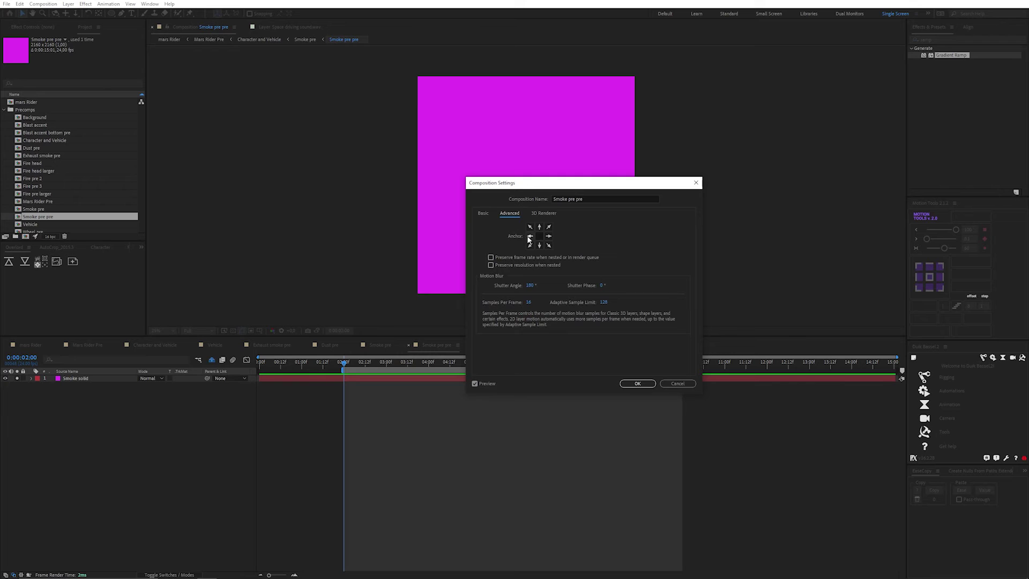
pyautogui.click(483, 212)
pyautogui.click(521, 239)
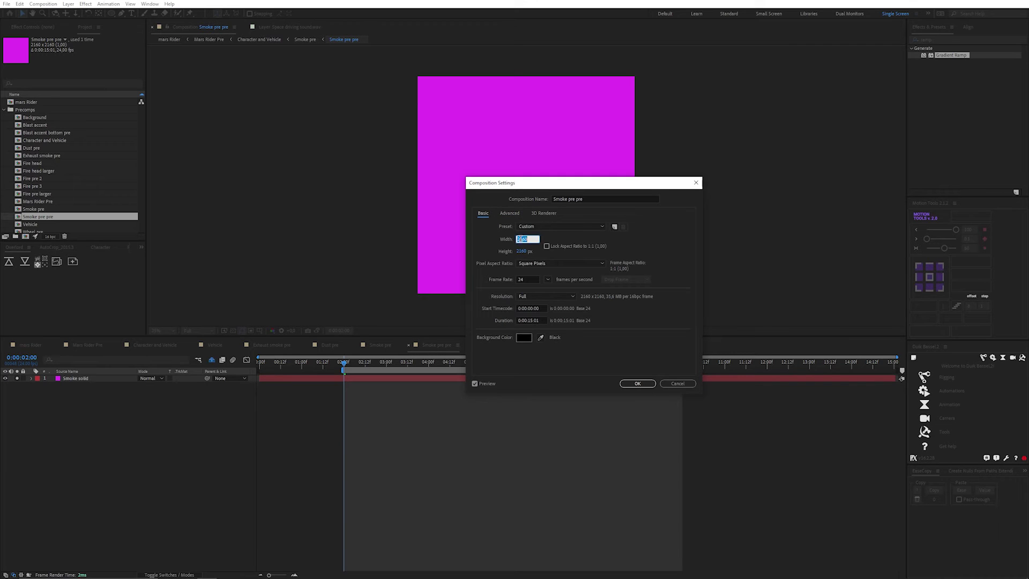
pyautogui.write('1500')
pyautogui.click(630, 385)
pyautogui.moveTo(520, 241); pyautogui.dragTo(494, 245)
pyautogui.click(363, 450)
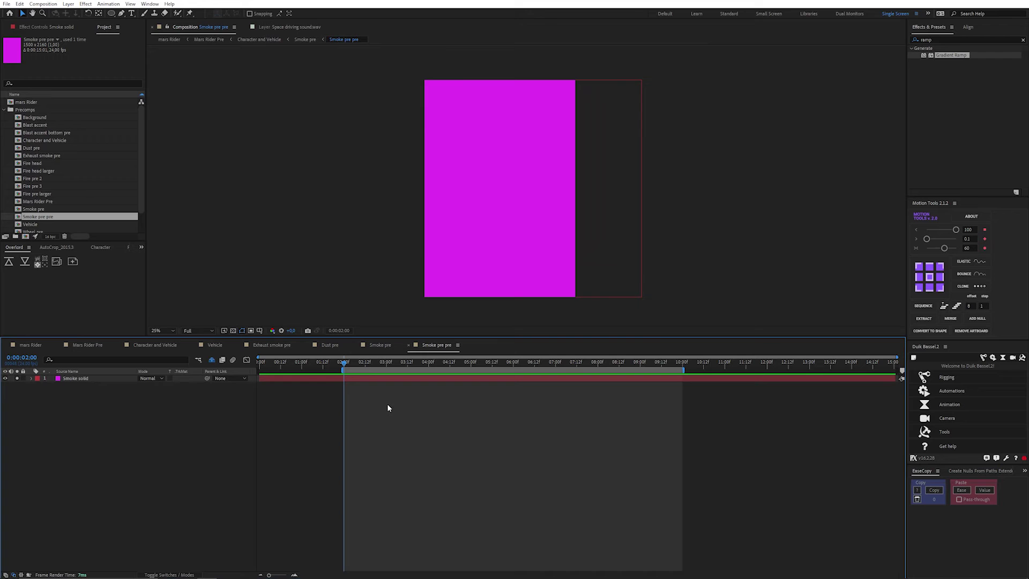
# Show the rulers and place a horizontal guide through the vertical centre of the Smoke pre pre composition
pyautogui.hotkey('ctrl', 'r')
pyautogui.click(484, 196)
pyautogui.scroll(2, 484, 196)
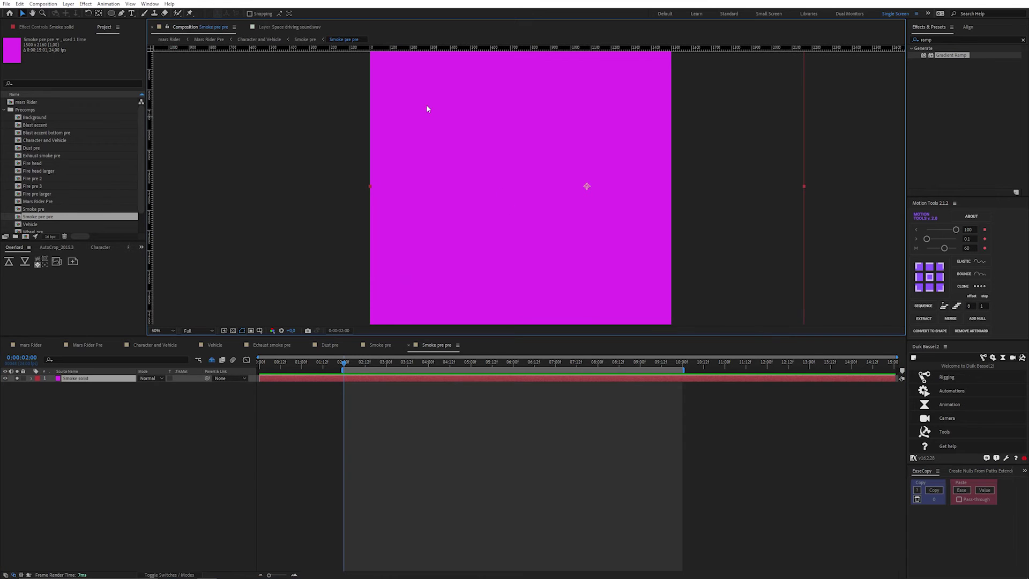
pyautogui.scroll(2, 432, 79)
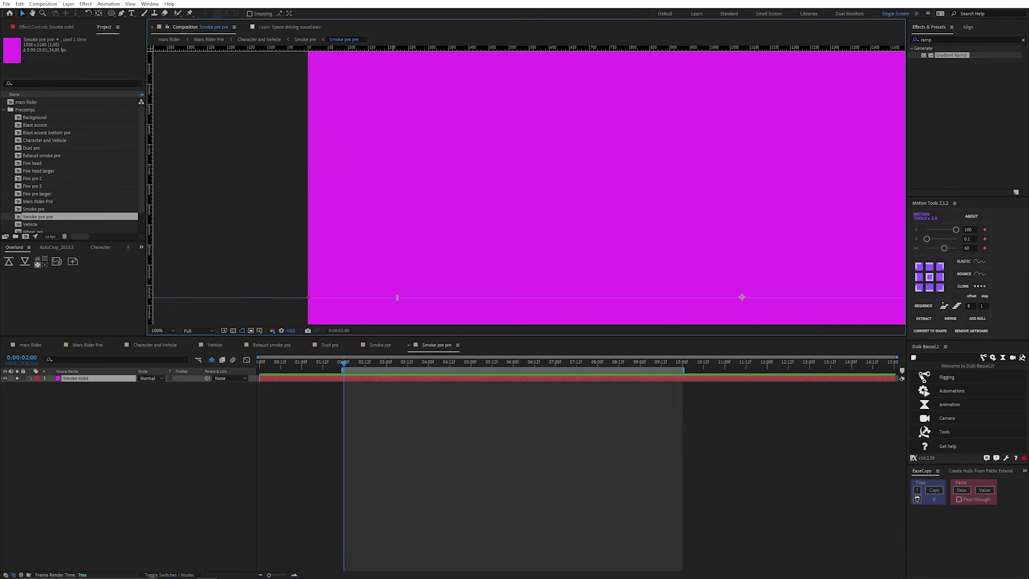
pyautogui.scroll(-4, 432, 264)
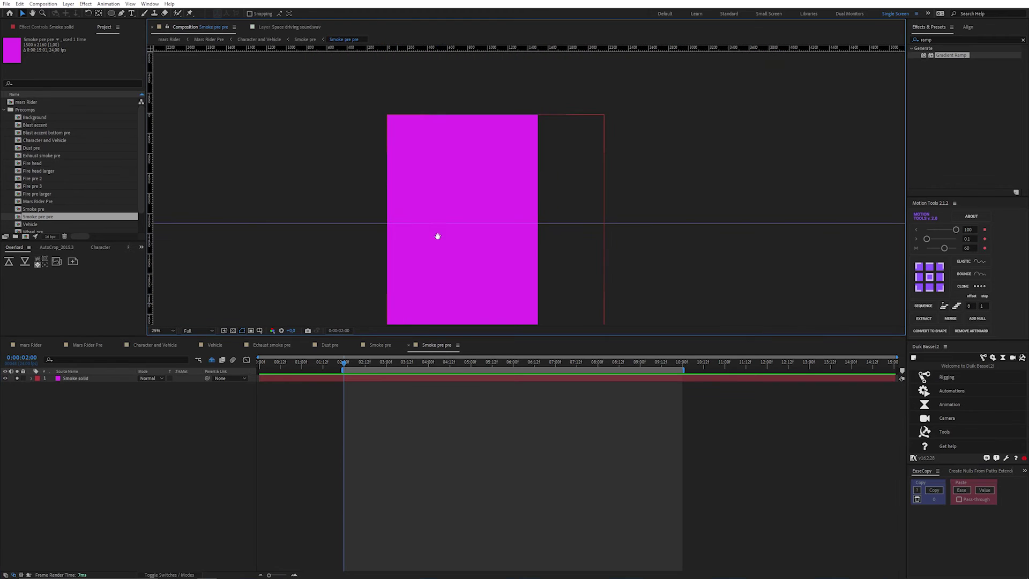
# Add a new empty shape layer above Smoke solid in Smoke pre pre
pyautogui.click(387, 410)
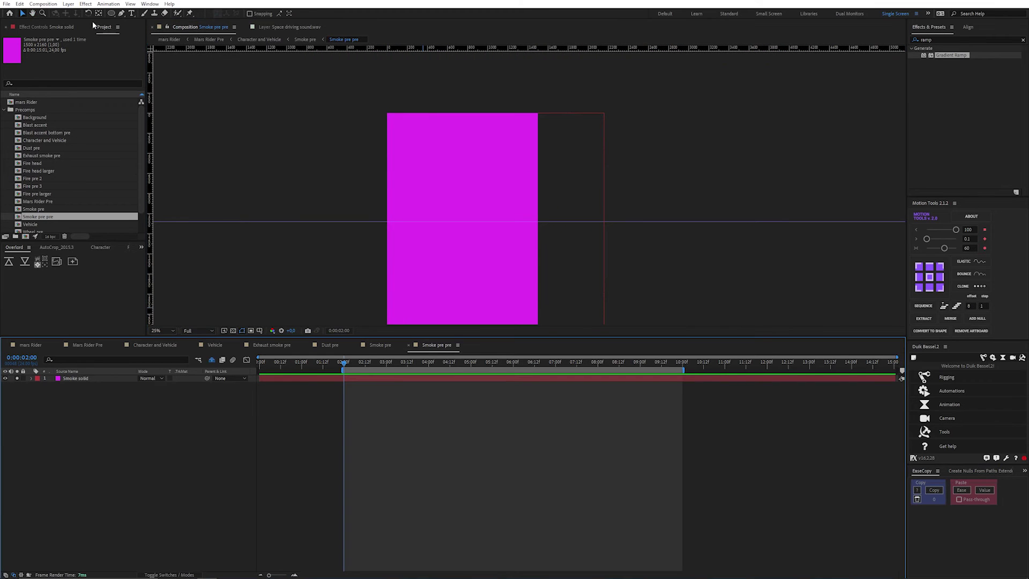
pyautogui.click(68, 3)
pyautogui.moveTo(82, 15)
pyautogui.click(249, 57)
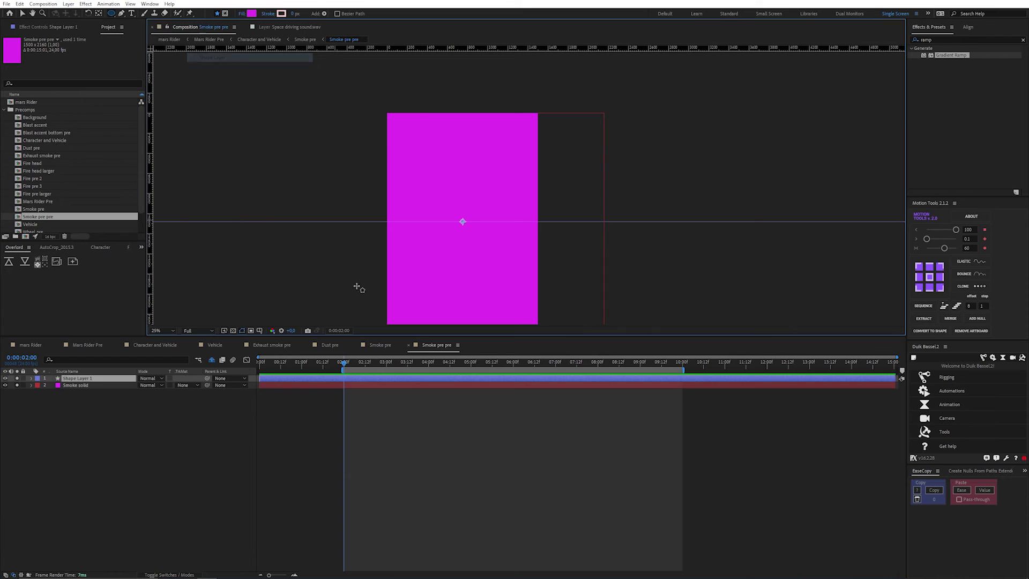
# Draw a rounded rectangle with fully rounded ends across the composition's full width, centred on the horizontal guide
pyautogui.moveTo(111, 13); pyautogui.dragTo(137, 13)
pyautogui.scroll(2, 438, 239)
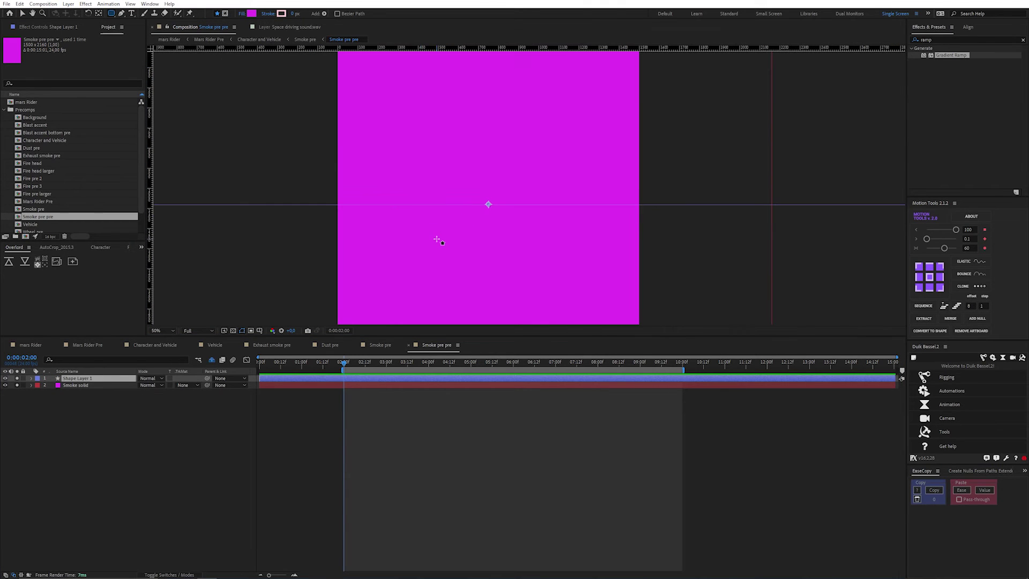
pyautogui.click(338, 148)
pyautogui.moveTo(336, 141); pyautogui.dragTo(634, 263)
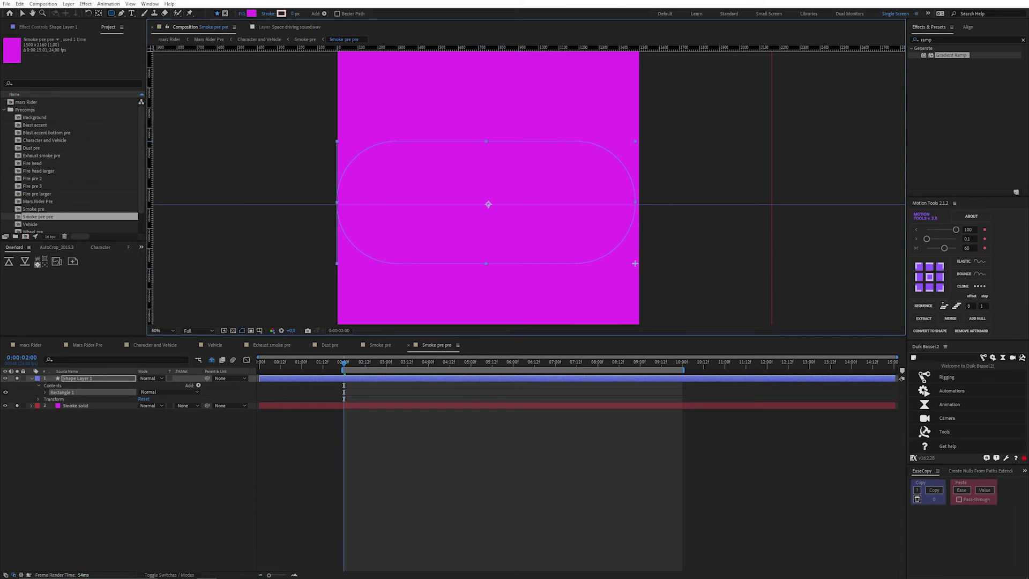
pyautogui.press('Left')
pyautogui.moveTo(635, 263); pyautogui.dragTo(691, 236)
pyautogui.press('Right')
pyautogui.press('v')
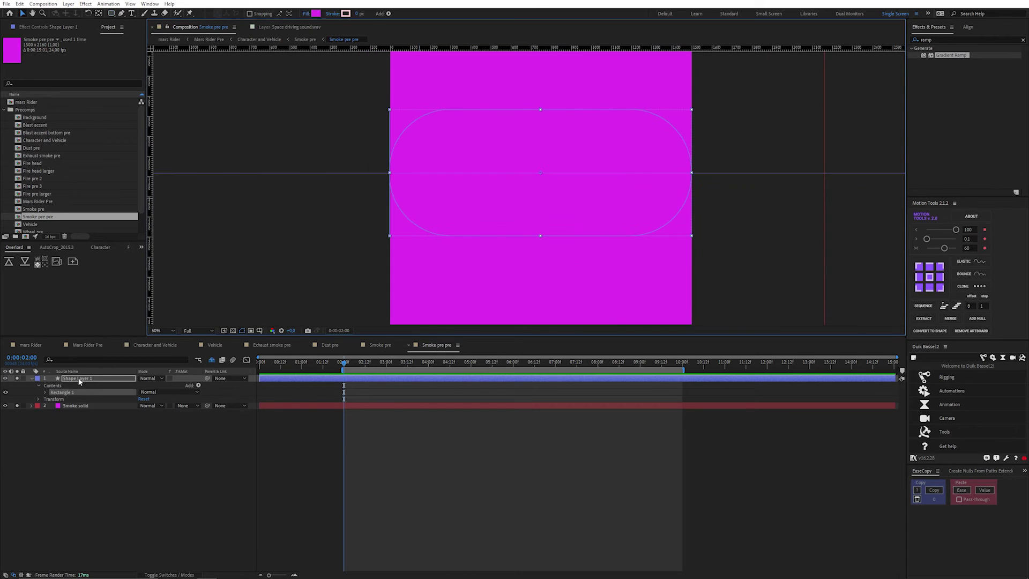
# Change the rounded rectangle's fill colour to blue
pyautogui.click(81, 378)
pyautogui.click(315, 13)
pyautogui.click(148, 306)
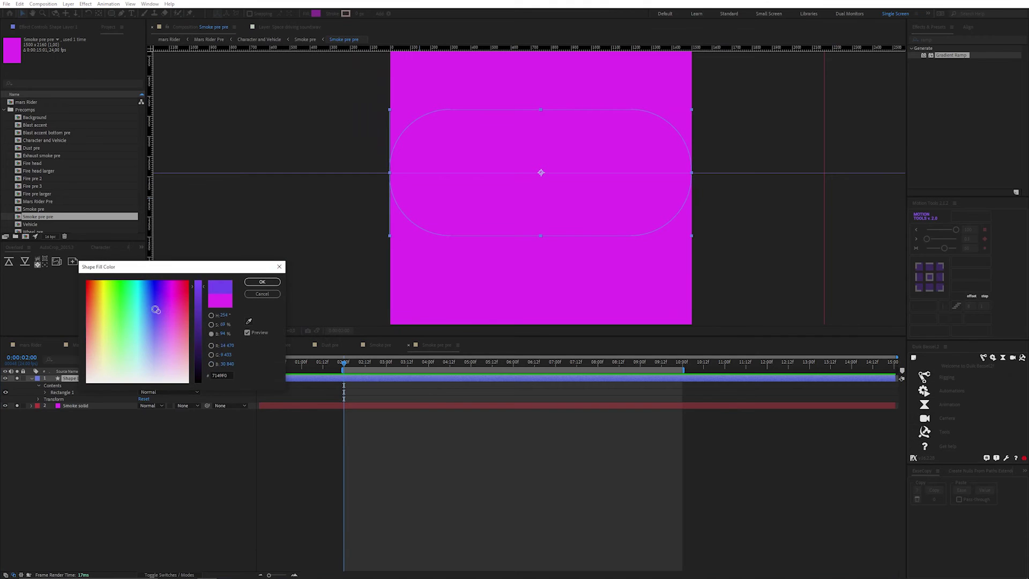
pyautogui.click(261, 281)
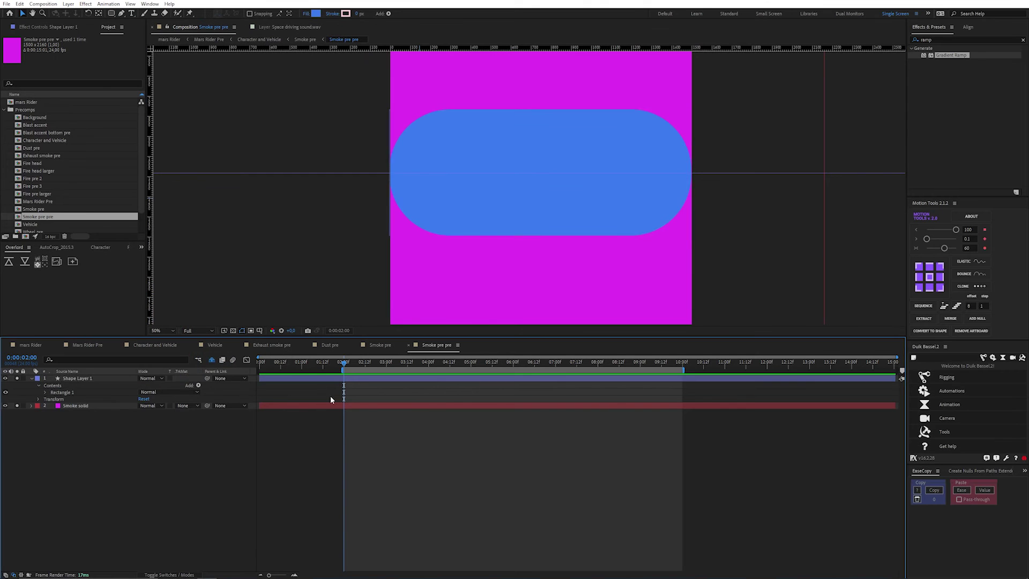
# Convert Rectangle Path 1 to a Bezier path and expand the resulting Path 1
pyautogui.click(46, 391)
pyautogui.click(69, 400)
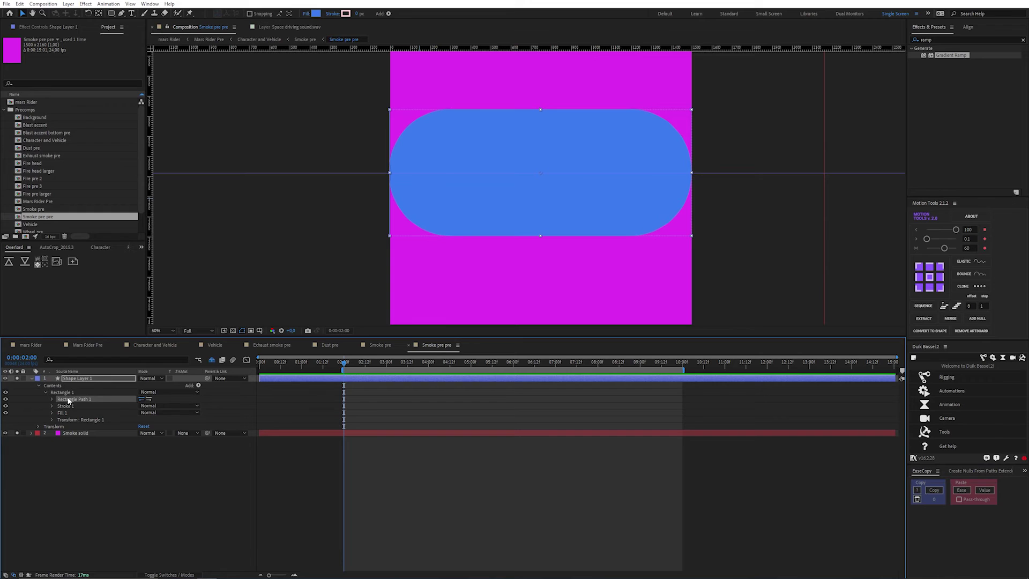
pyautogui.rightClick(68, 399)
pyautogui.click(86, 424)
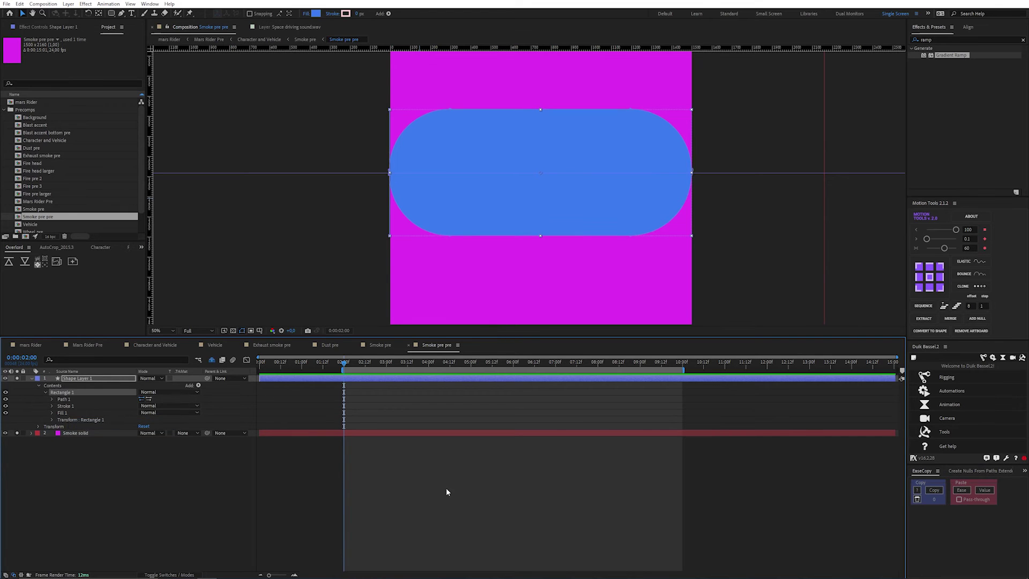
pyautogui.click(446, 488)
pyautogui.click(62, 399)
pyautogui.click(52, 397)
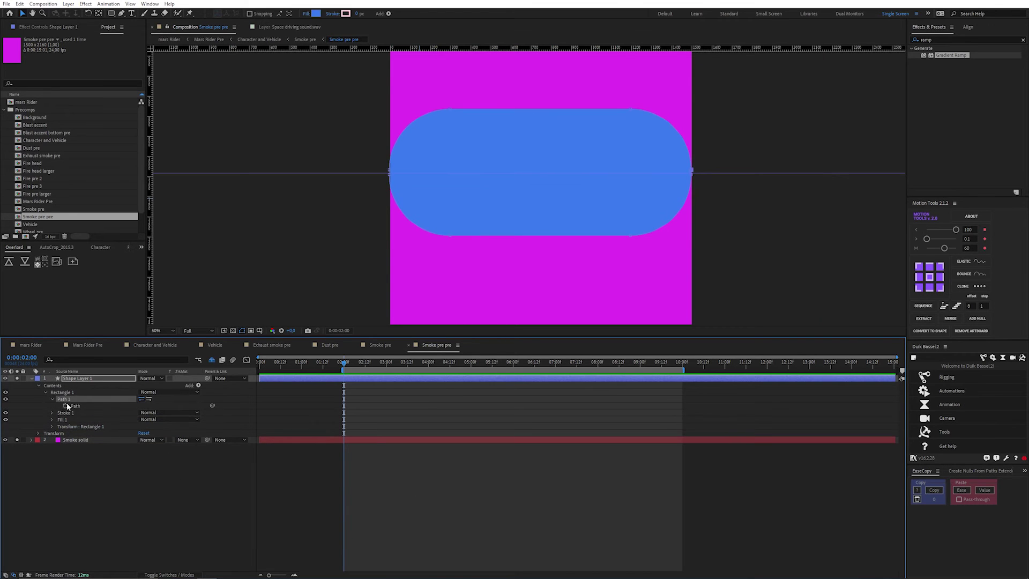
# Move the vertices at the blue shape's left end onto the composition's left edge
pyautogui.moveTo(363, 90); pyautogui.dragTo(494, 259)
pyautogui.scroll(5, 427, 195)
pyautogui.scroll(-4, 218, 167)
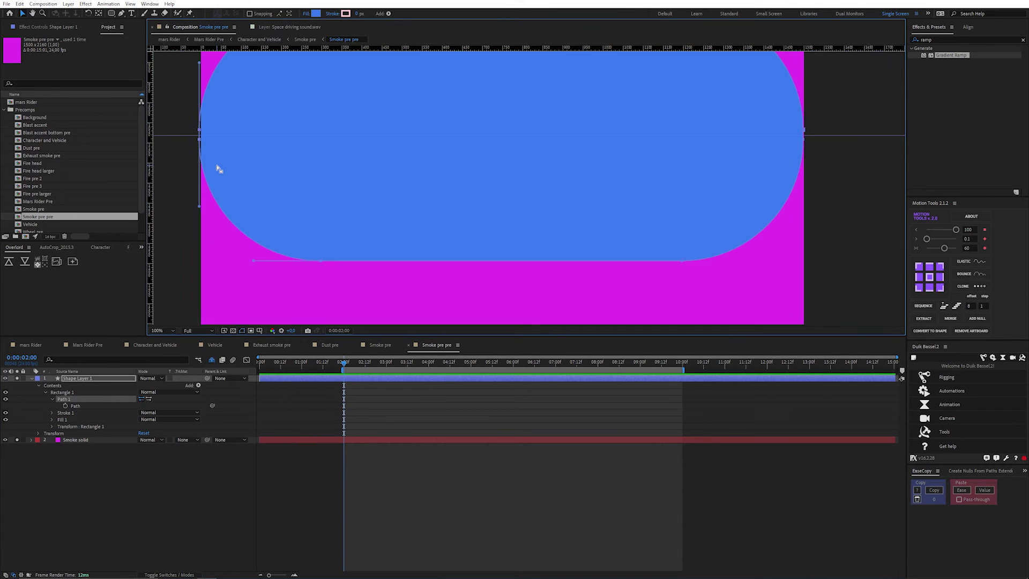
pyautogui.scroll(4, 320, 183)
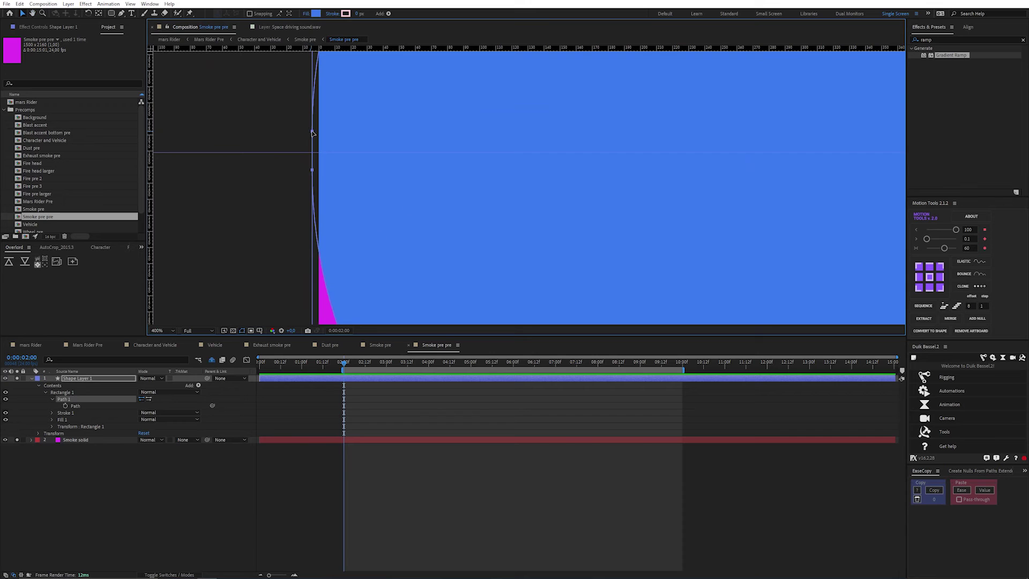
pyautogui.moveTo(311, 131); pyautogui.dragTo(318, 132)
pyautogui.scroll(-4, 319, 135)
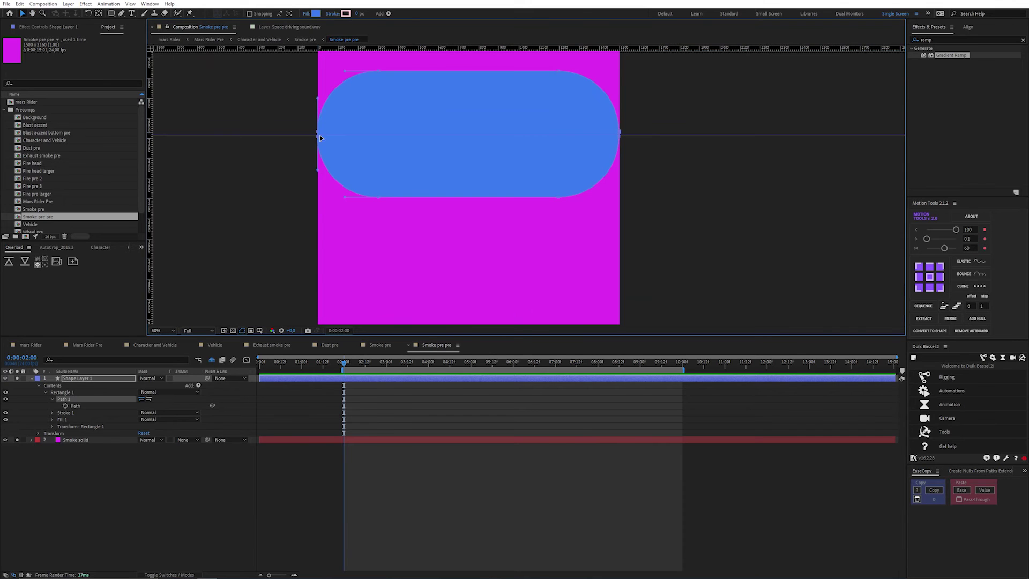
# Rename the blue shape's layer as Smoke 1
pyautogui.scroll(3, 592, 152)
pyautogui.moveTo(555, 105); pyautogui.dragTo(508, 168)
pyautogui.scroll(2, 498, 168)
pyautogui.scroll(-3, 508, 168)
pyautogui.click(64, 378)
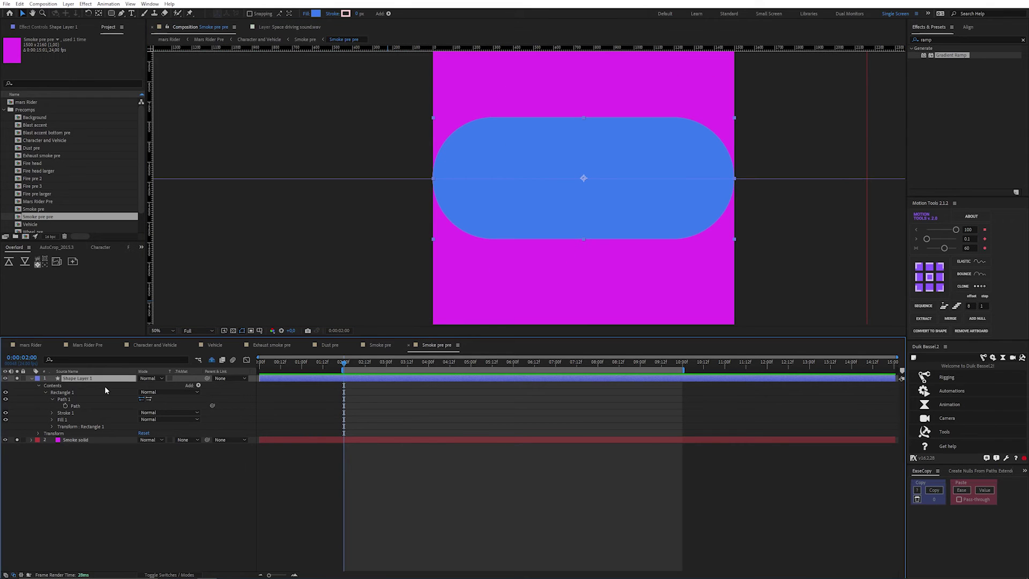
pyautogui.press('Return')
pyautogui.write('Smoke 1')
pyautogui.press('Return')
pyautogui.click(394, 398)
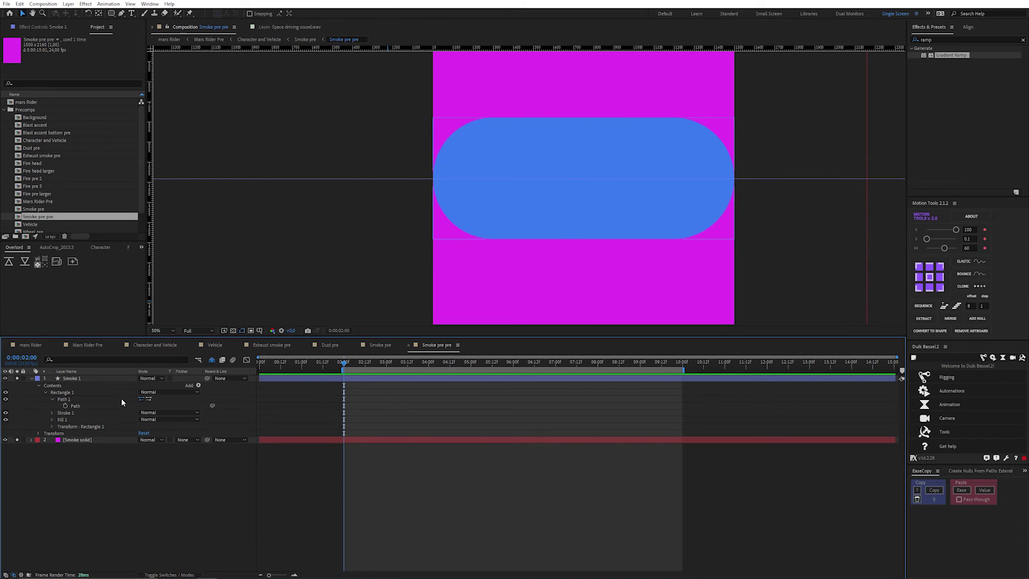
# Taper the Smoke 1 path by shrinking the vertices at its right end in height and width, keeping the rounded tip on the composition edge
pyautogui.click(64, 399)
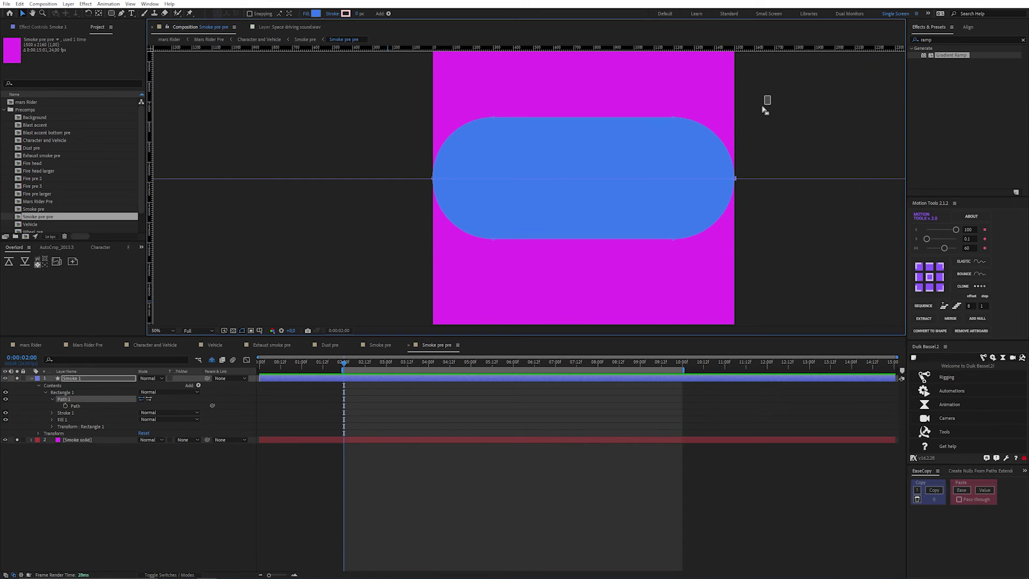
pyautogui.moveTo(770, 95); pyautogui.dragTo(655, 260)
pyautogui.scroll(1, 697, 249)
pyautogui.moveTo(743, 203); pyautogui.dragTo(668, 246)
pyautogui.scroll(-1, 667, 245)
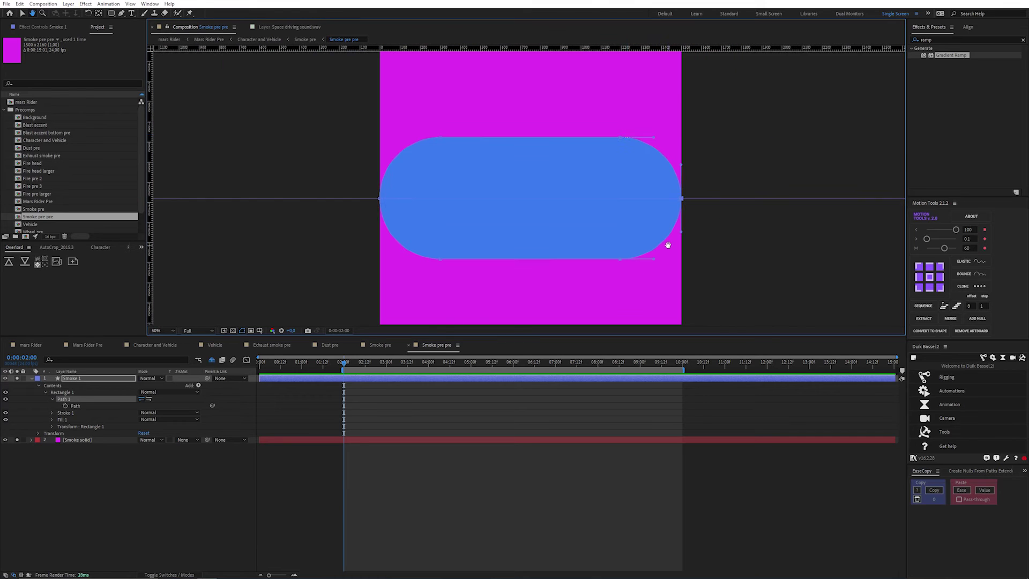
pyautogui.press('v')
pyautogui.moveTo(712, 107)
pyautogui.mouseDown()
pyautogui.moveTo(611, 291)
pyautogui.moveTo(619, 250)
pyautogui.mouseUp()
pyautogui.doubleClick(620, 139)
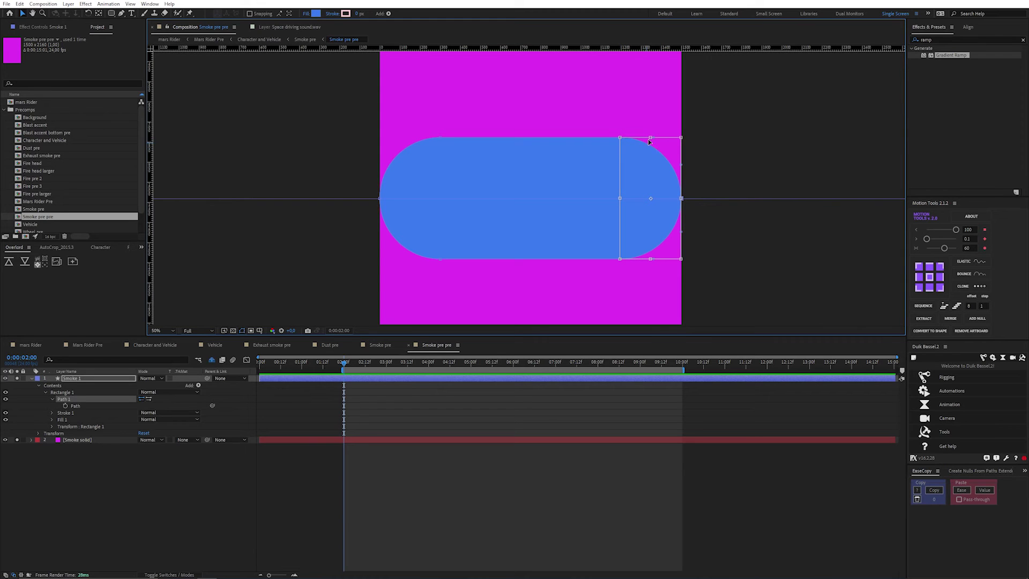
pyautogui.moveTo(650, 138); pyautogui.dragTo(651, 153)
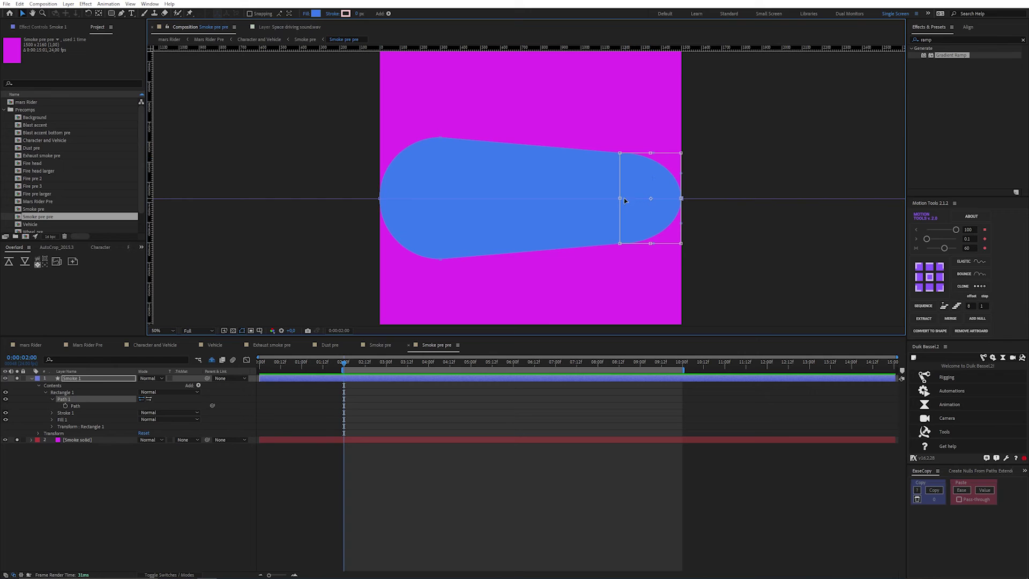
pyautogui.moveTo(620, 198); pyautogui.dragTo(637, 199)
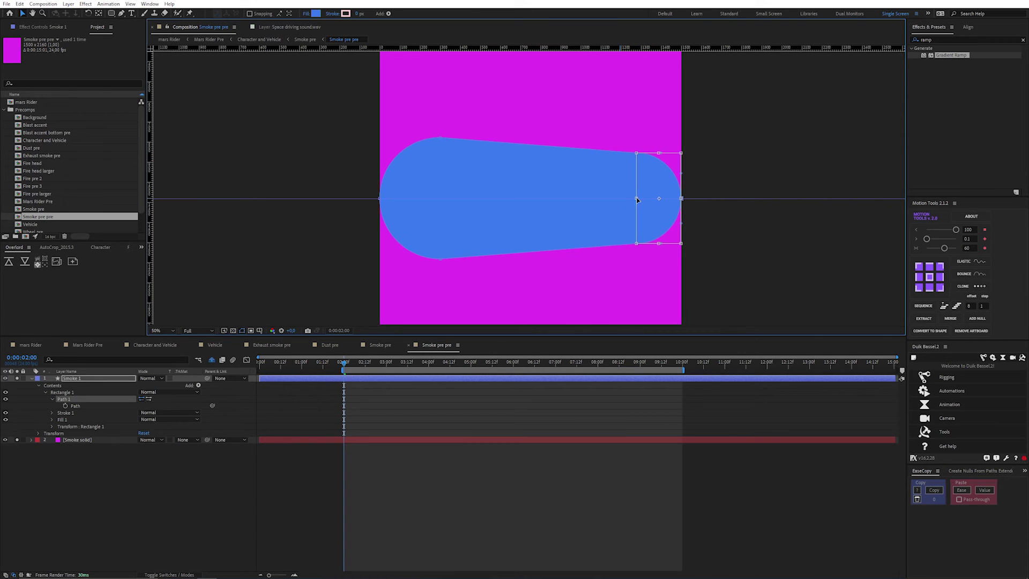
pyautogui.press('Return')
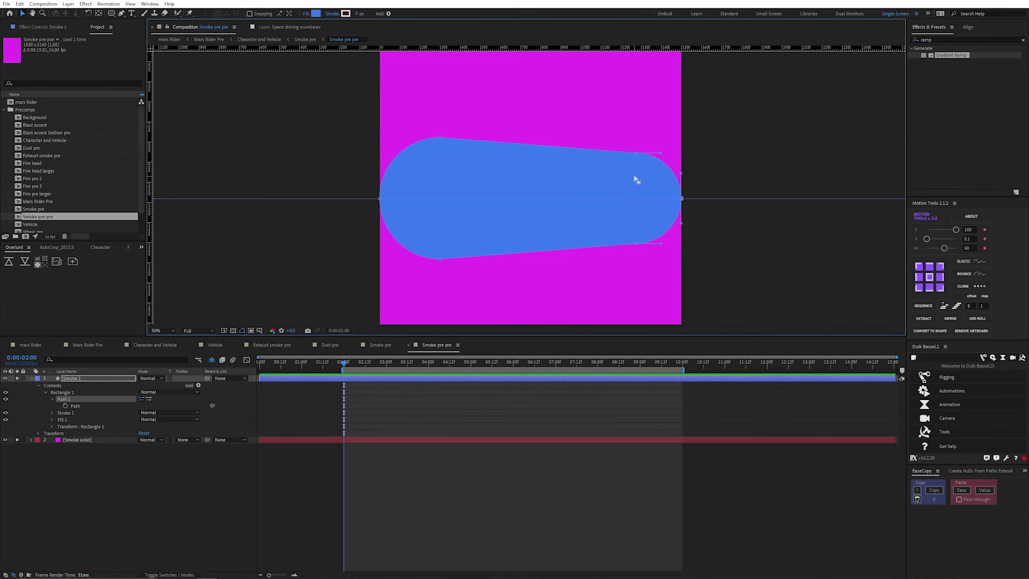
# Angle the Bezier handles of the upper and lower vertices at the narrow end to follow the tapered edges
pyautogui.scroll(3, 636, 176)
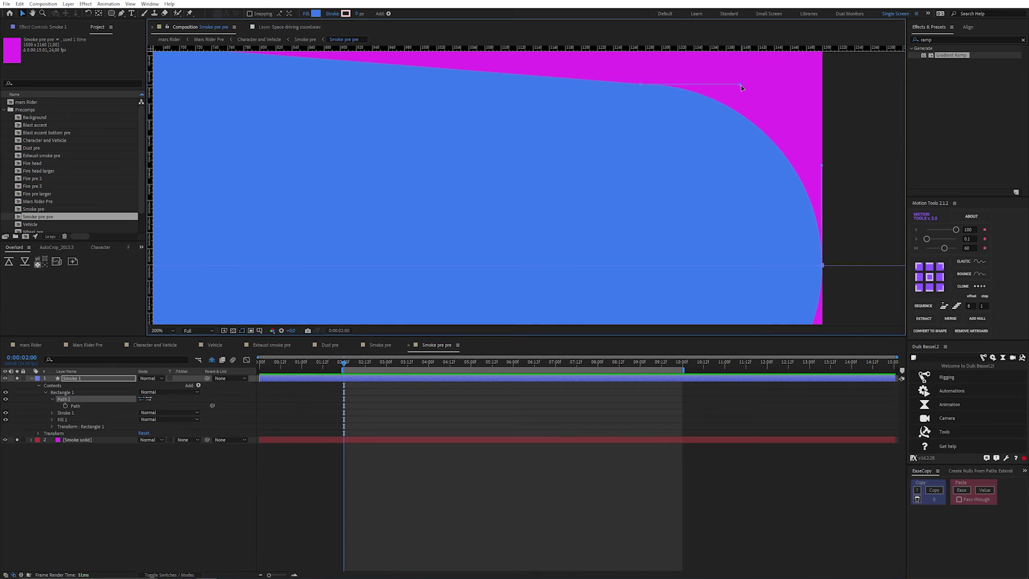
pyautogui.moveTo(740, 84); pyautogui.dragTo(740, 94)
pyautogui.scroll(-3, 741, 94)
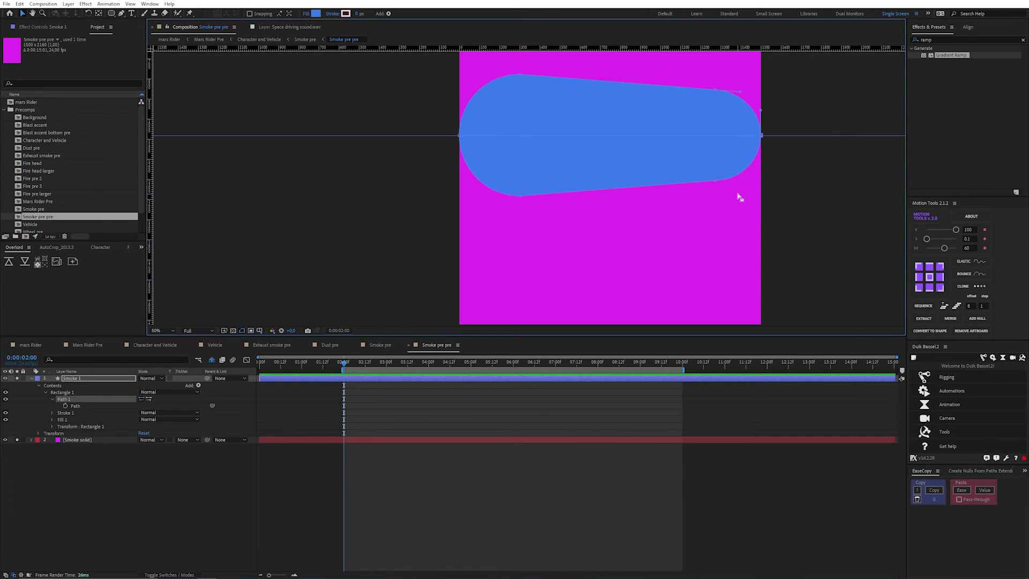
pyautogui.scroll(3, 721, 171)
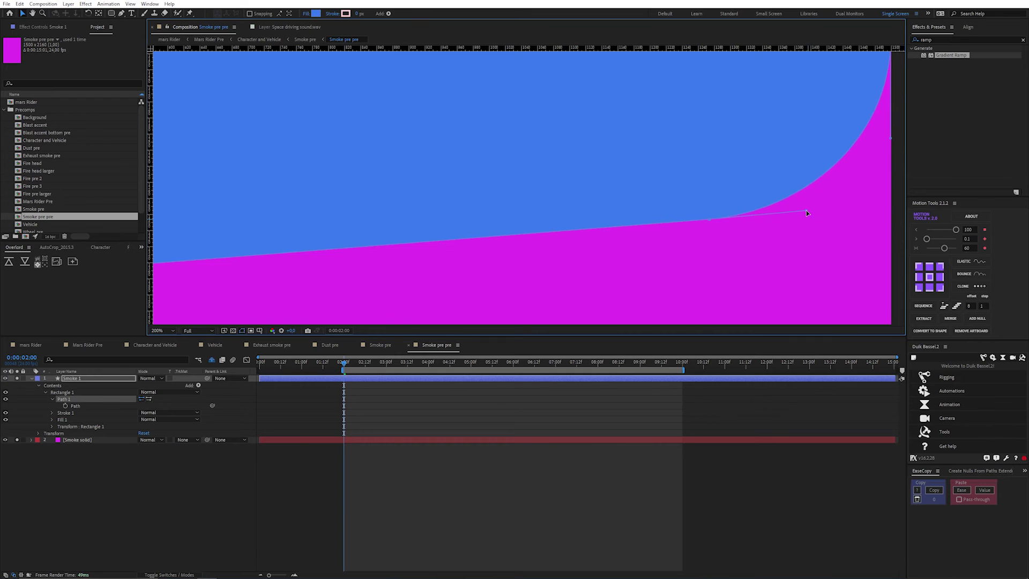
pyautogui.scroll(-5, 805, 211)
# Set the Smoke solid layer's track matte to Alpha Matte using Smoke 1
pyautogui.click(82, 379)
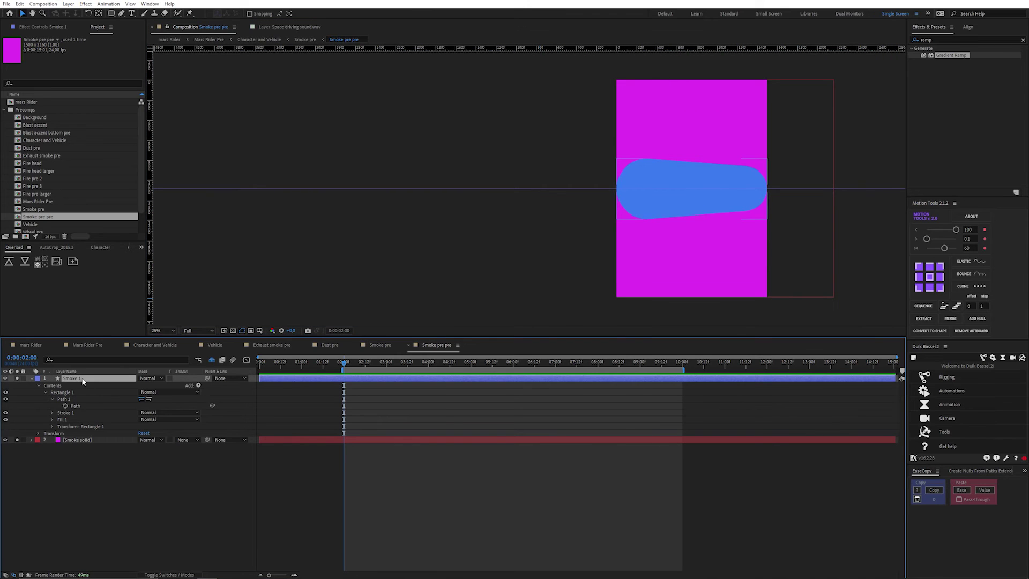
pyautogui.click(89, 440)
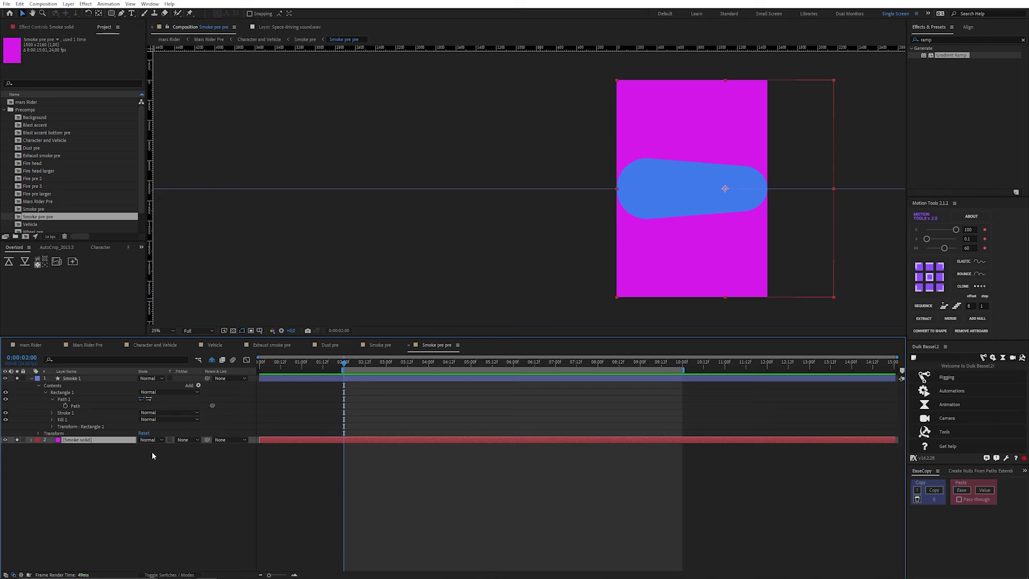
pyautogui.click(87, 452)
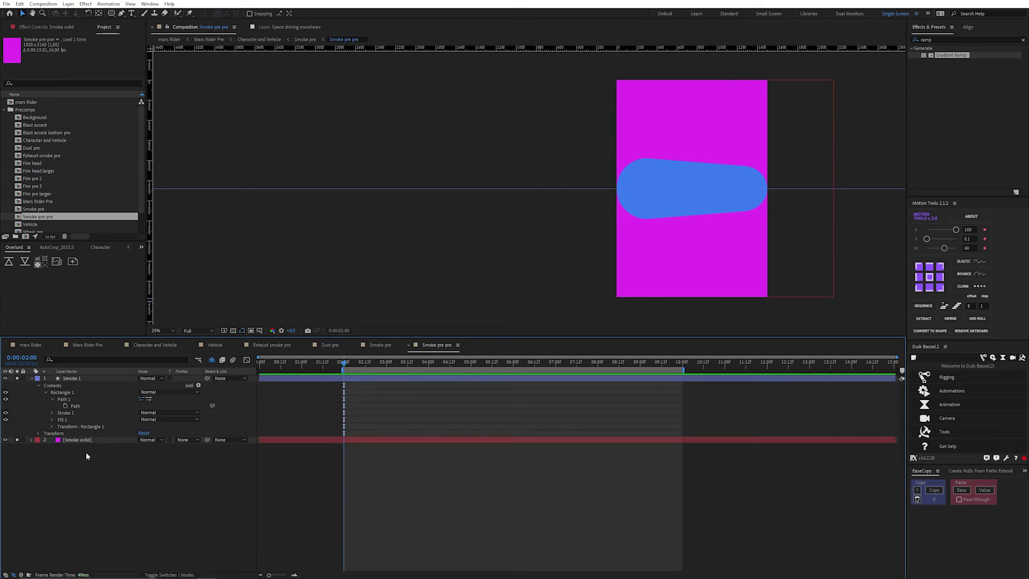
pyautogui.click(104, 442)
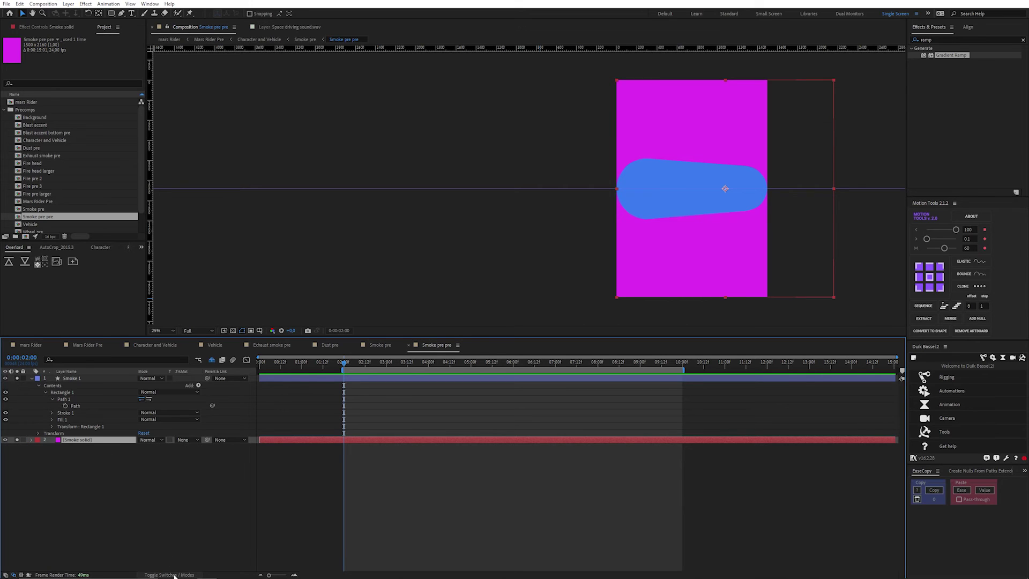
pyautogui.click(185, 439)
pyautogui.click(197, 458)
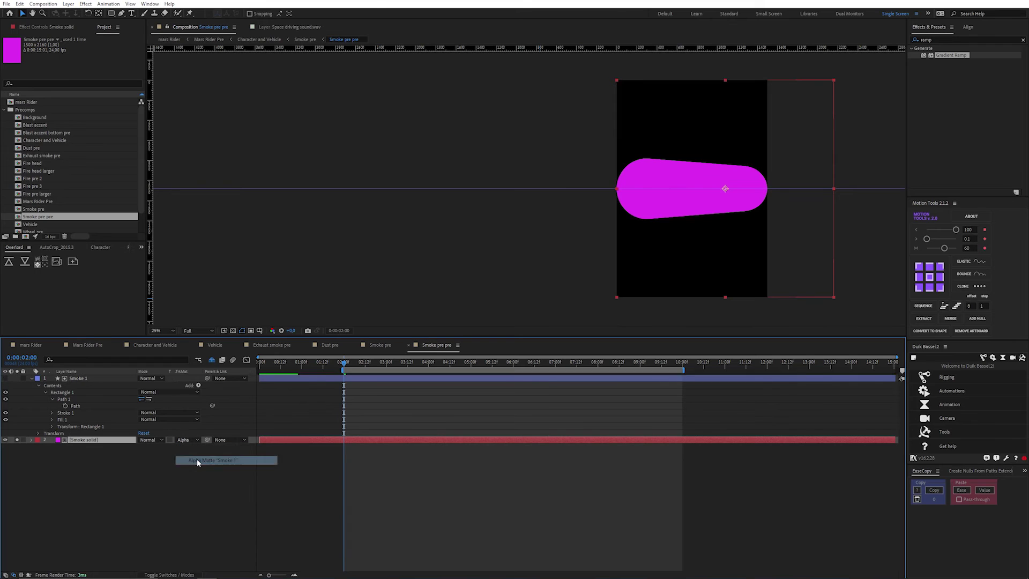
pyautogui.click(418, 462)
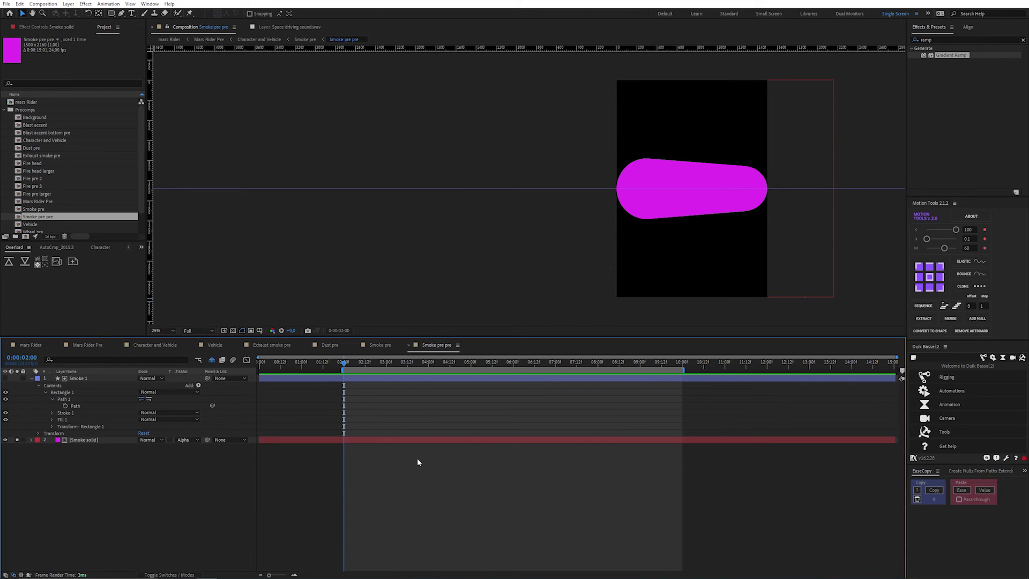
# Add a new adjustment layer above the Smoke 1 layer
pyautogui.click(100, 442)
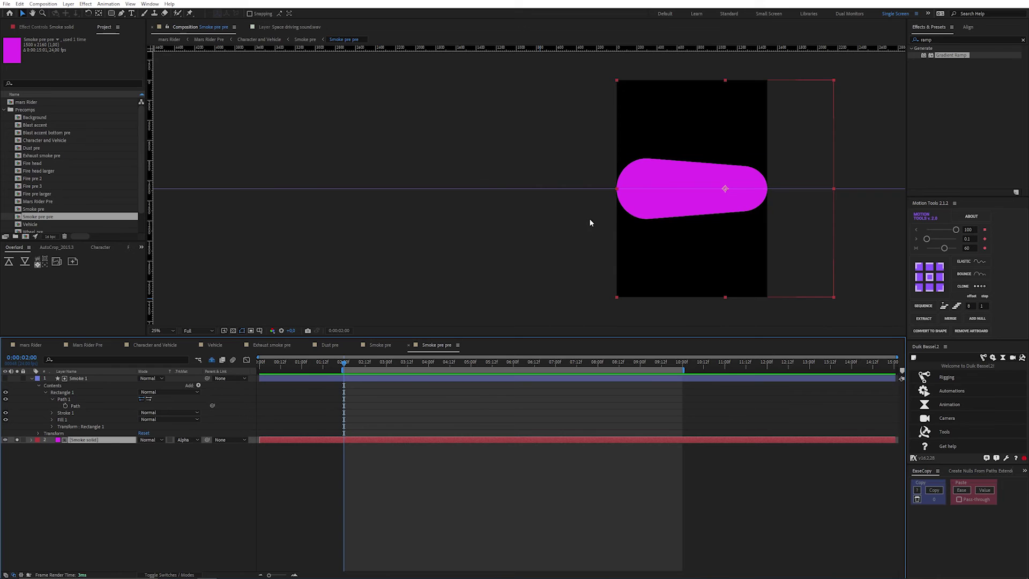
pyautogui.scroll(2, 589, 219)
pyautogui.scroll(-2, 674, 258)
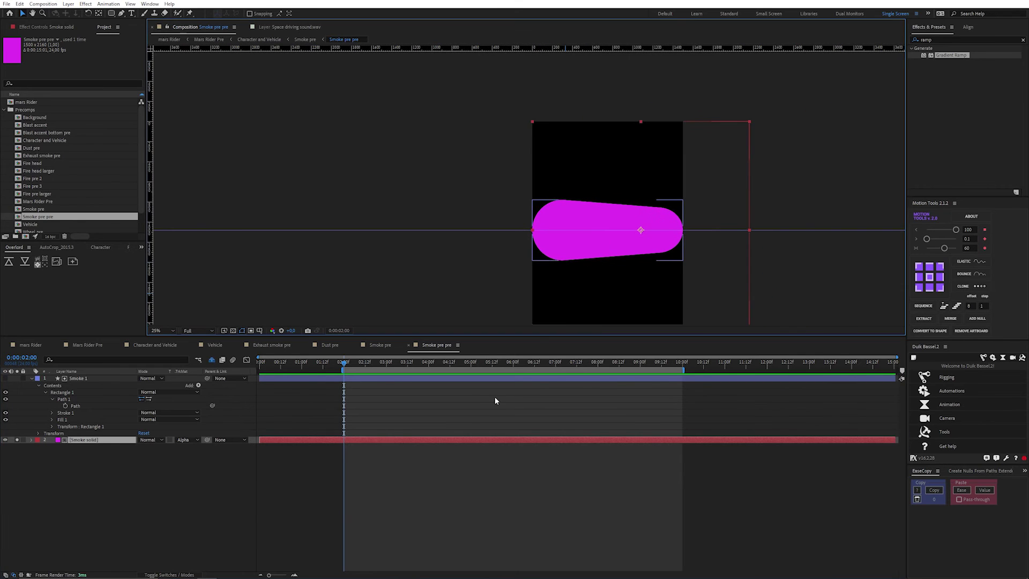
pyautogui.click(377, 379)
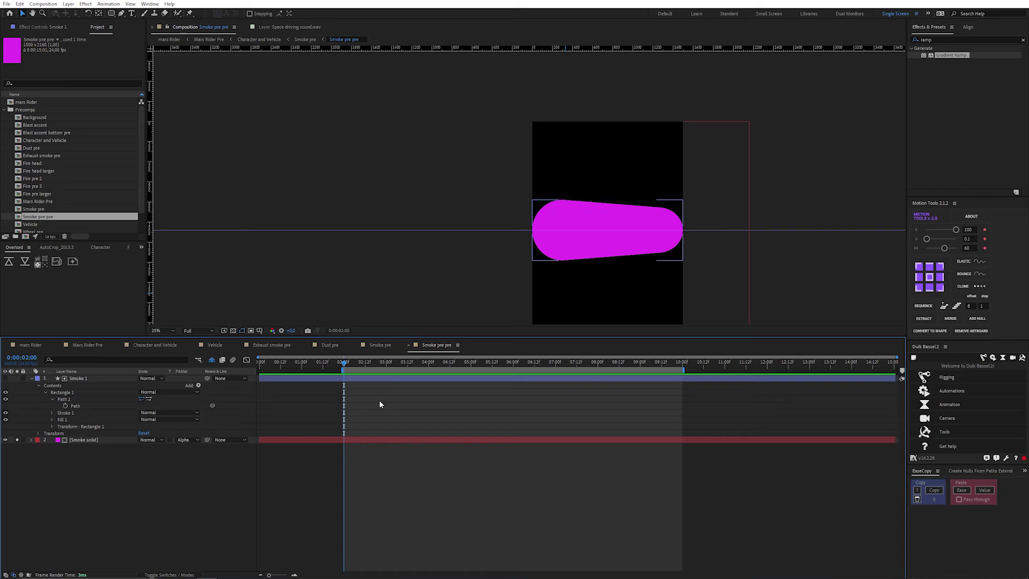
pyautogui.click(379, 403)
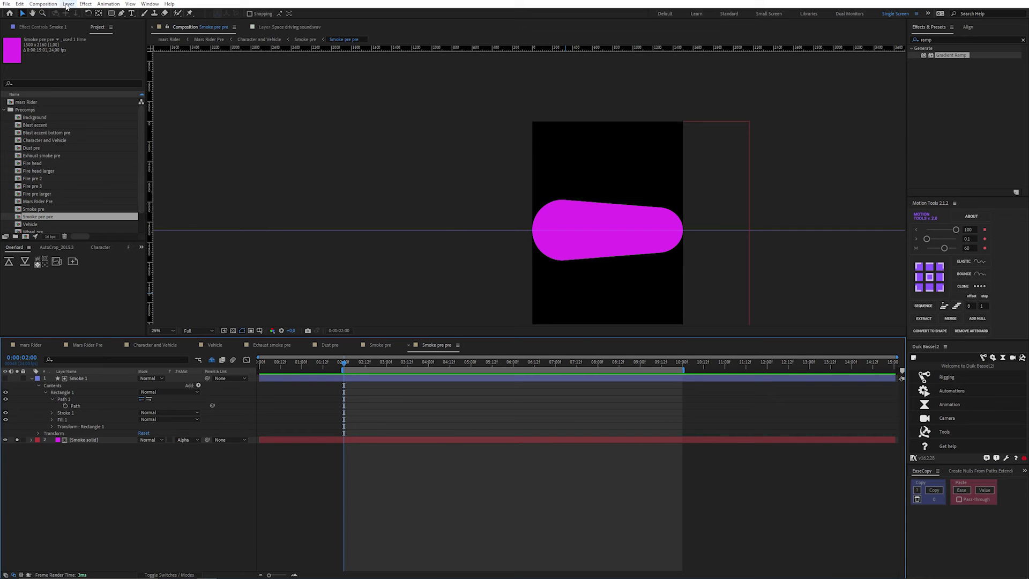
pyautogui.click(68, 4)
pyautogui.moveTo(86, 11)
pyautogui.click(230, 61)
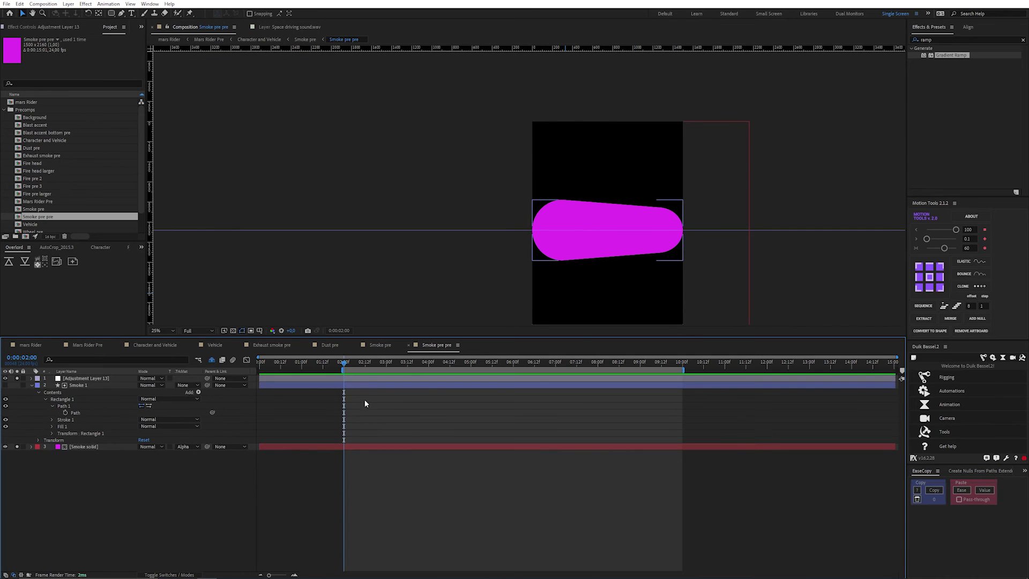
# Apply the Wave Warp effect to the adjustment layer and preview the rippling shape
pyautogui.click(370, 378)
pyautogui.click(1023, 40)
pyautogui.click(932, 40)
pyautogui.write('wave wa')
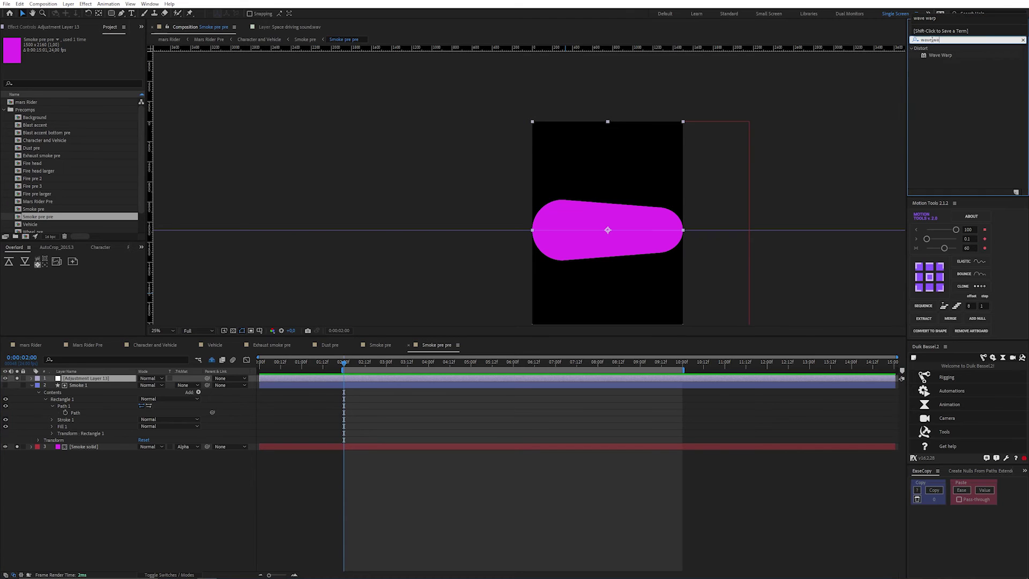
pyautogui.doubleClick(933, 56)
pyautogui.scroll(2, 555, 241)
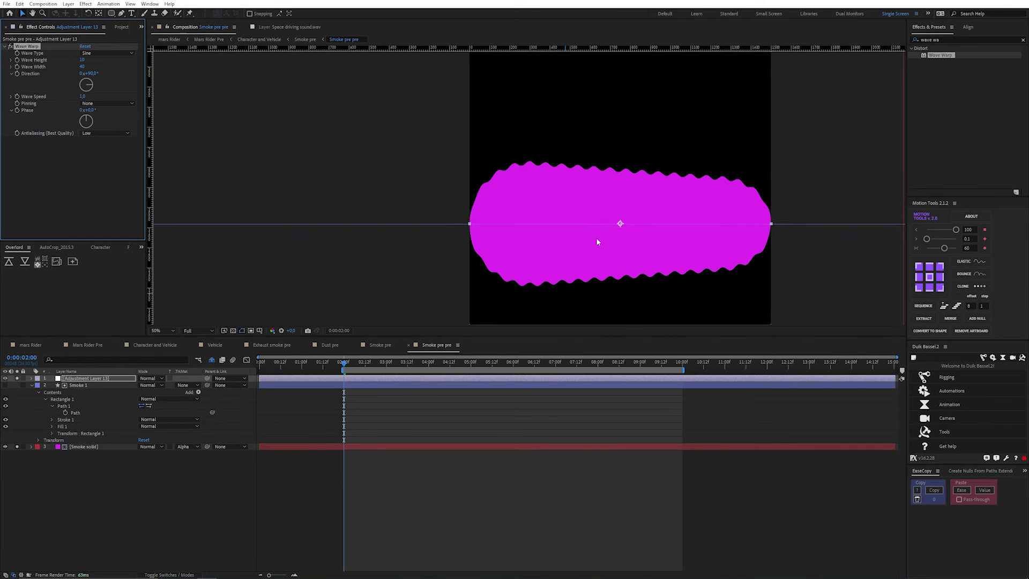
pyautogui.press('space')
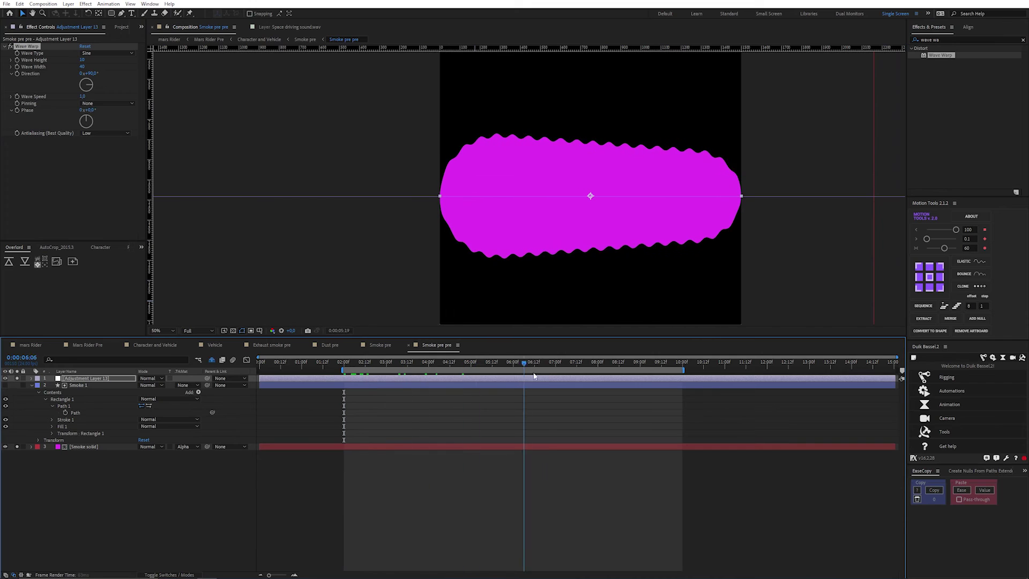
pyautogui.press('space')
pyautogui.hotkey('ctrl', 's')
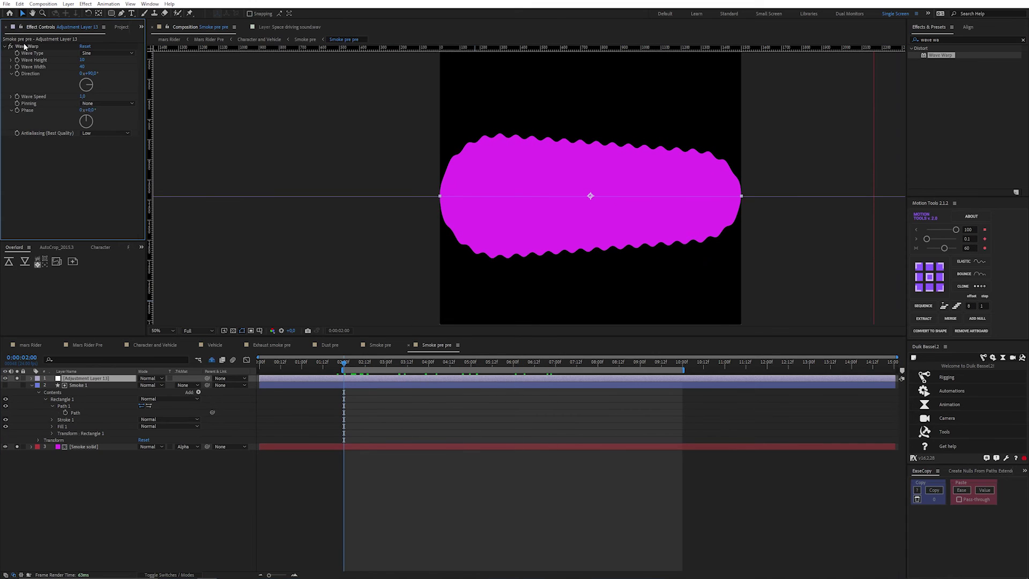
# Set the Wave Warp effect's Wave Width to 350, Wave Speed to 2 and Wave Height to 60
pyautogui.click(82, 66)
pyautogui.write('350')
pyautogui.press('Return')
pyautogui.hotkey('ctrl', 's')
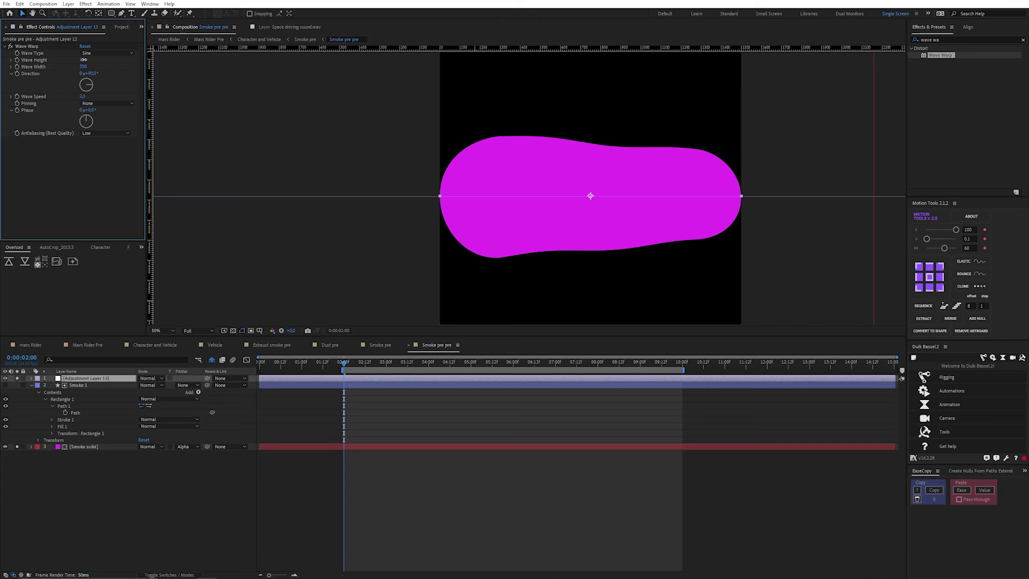
pyautogui.press('Return')
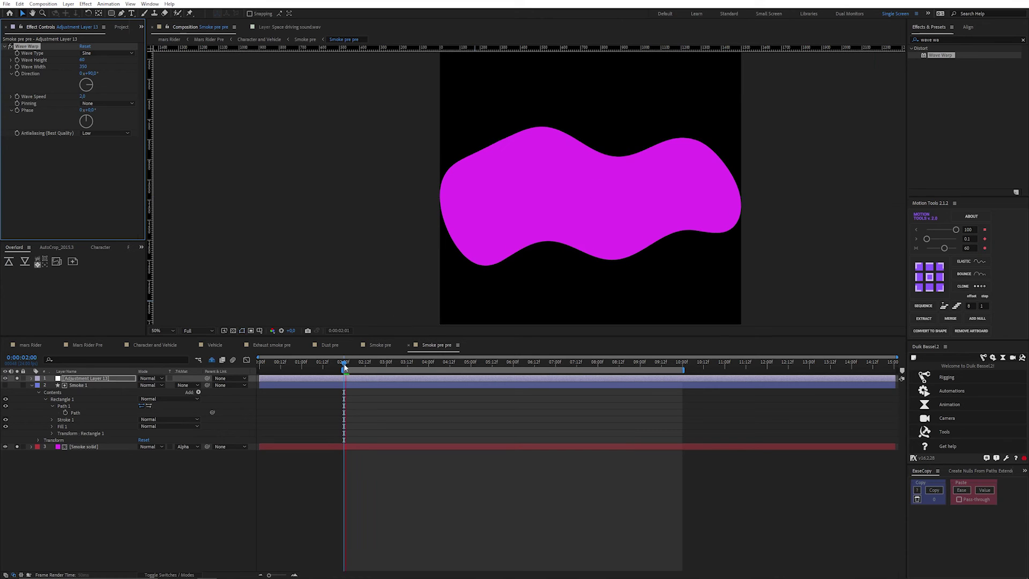
# Set the Wave Warp pinning to Vertical Edges and play back the wave animation
pyautogui.moveTo(336, 358); pyautogui.dragTo(495, 360)
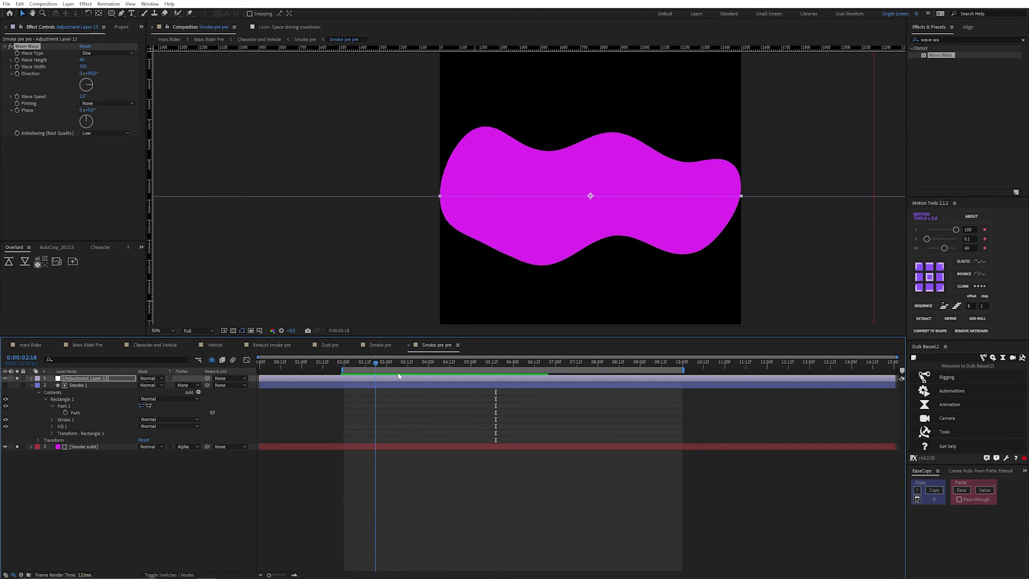
pyautogui.click(410, 364)
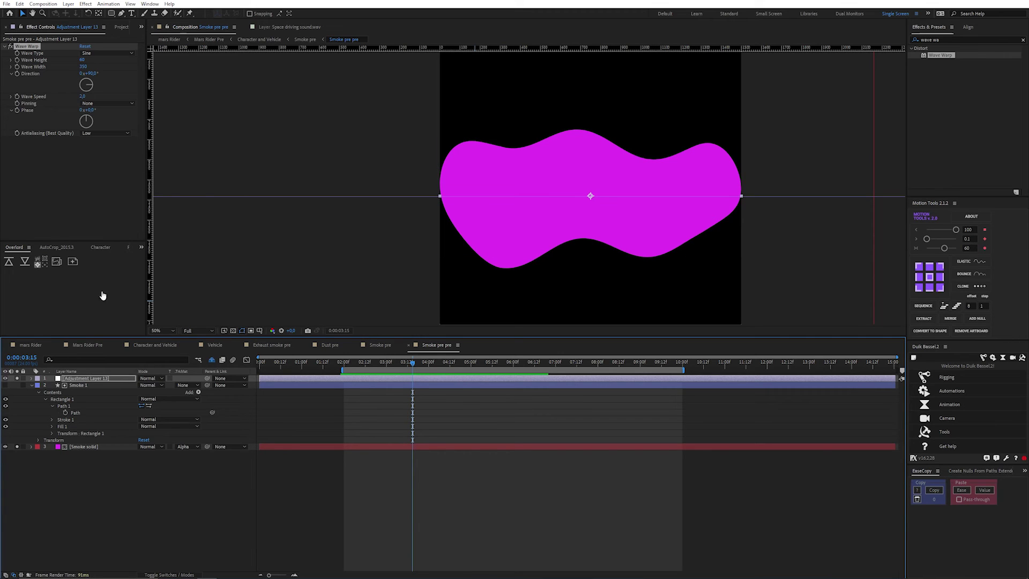
pyautogui.click(96, 103)
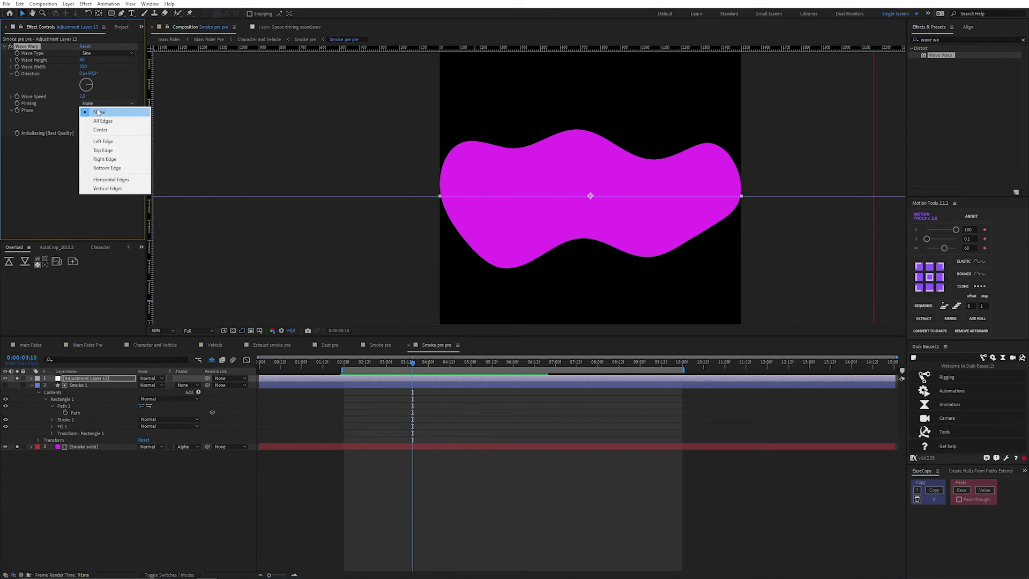
pyautogui.click(118, 180)
pyautogui.click(349, 363)
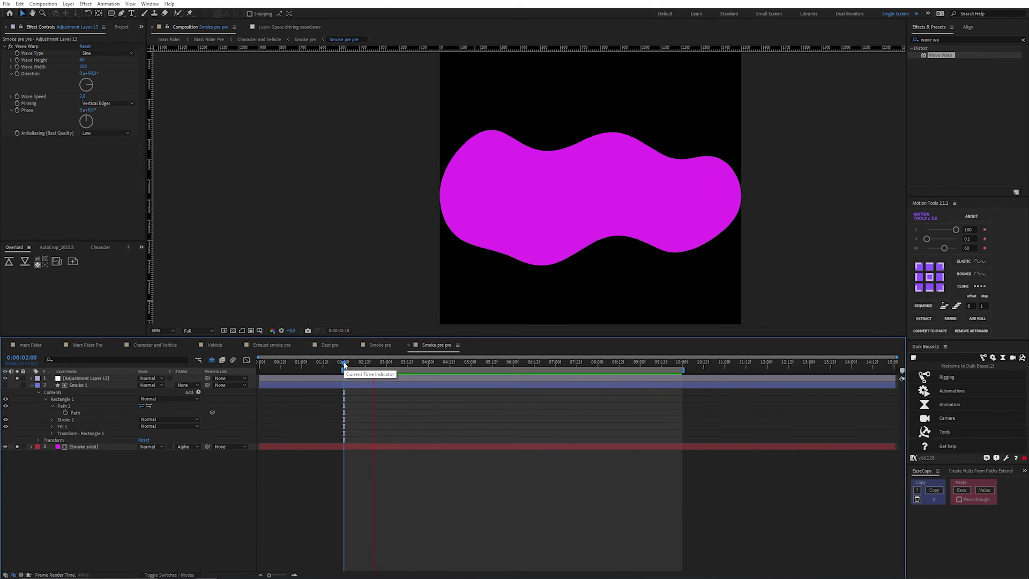
pyautogui.press('space')
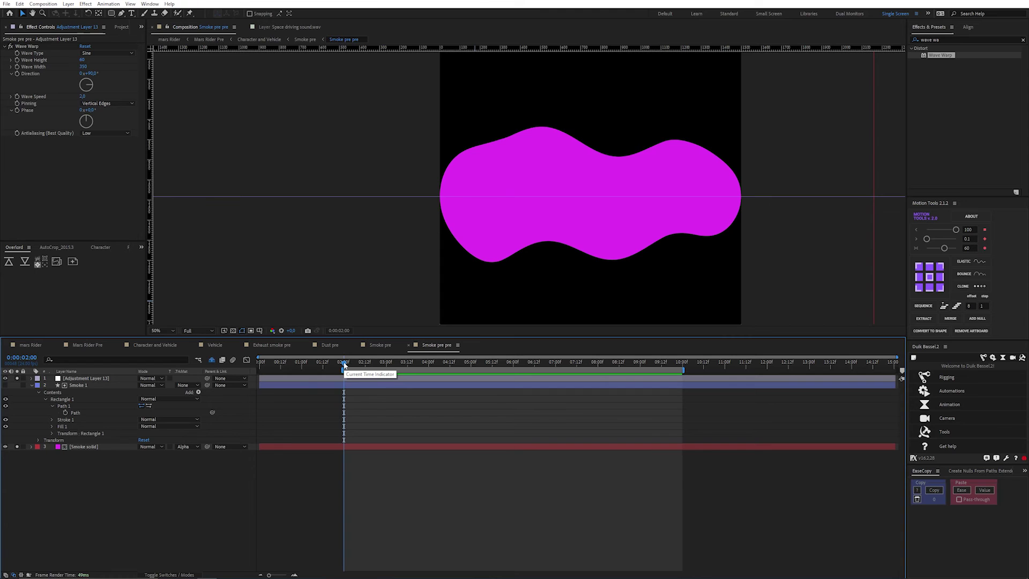
pyautogui.moveTo(343, 365); pyautogui.dragTo(401, 372)
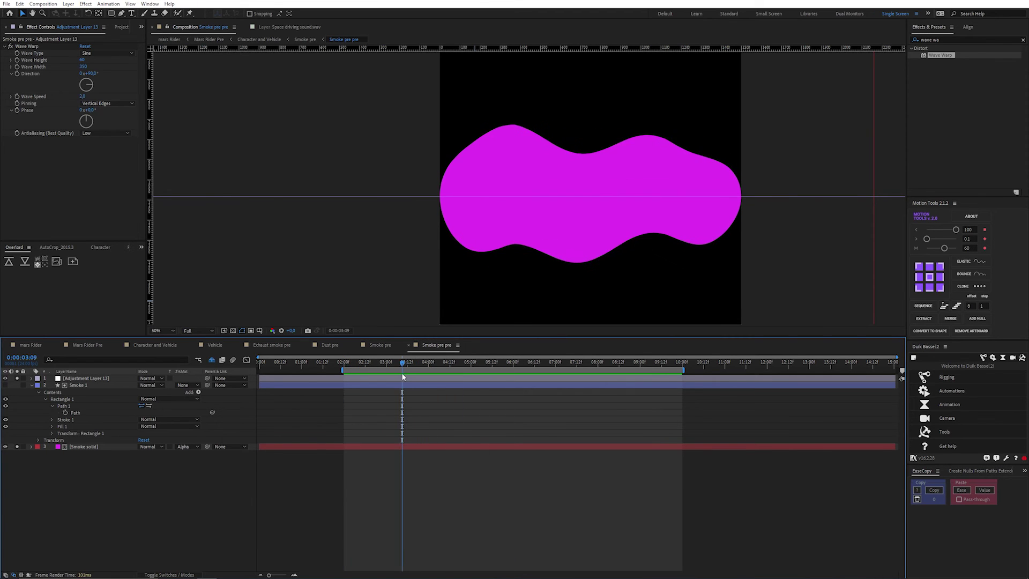
# Duplicate the adjustment layer's Wave Warp effect and set the copy's Wave Speed to 1, previewing the combined waves
pyautogui.click(95, 200)
pyautogui.click(24, 48)
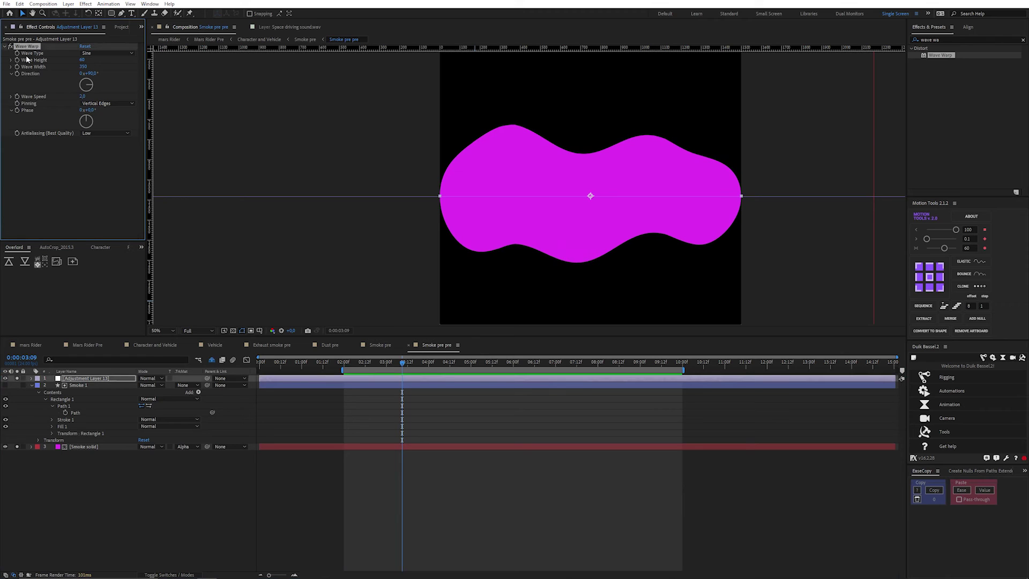
pyautogui.hotkey('ctrl', 'd')
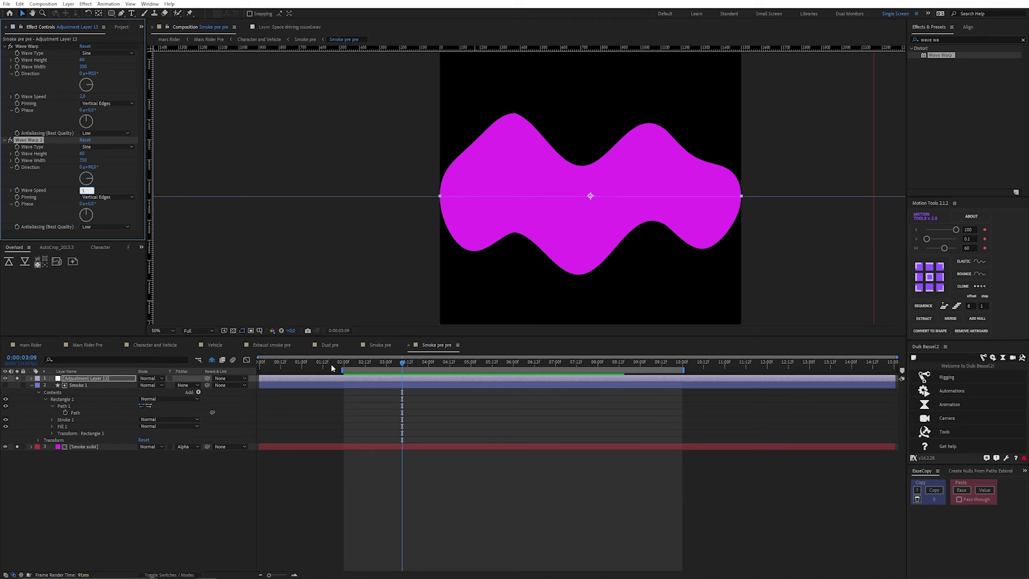
pyautogui.moveTo(332, 367); pyautogui.dragTo(441, 369)
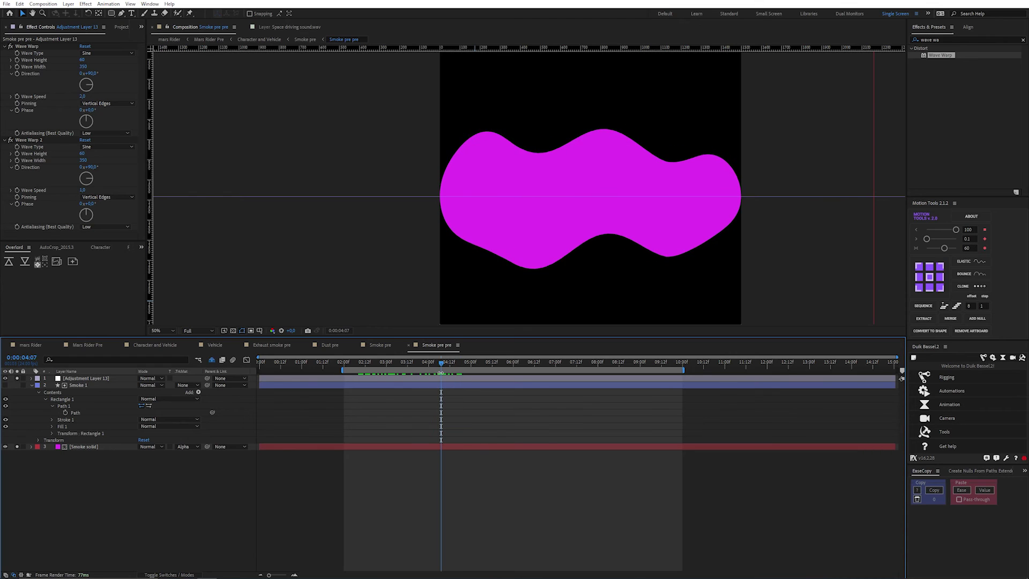
# Set the second Wave Warp's Wave Width to 500 and play back the animation from about two seconds
pyautogui.click(106, 215)
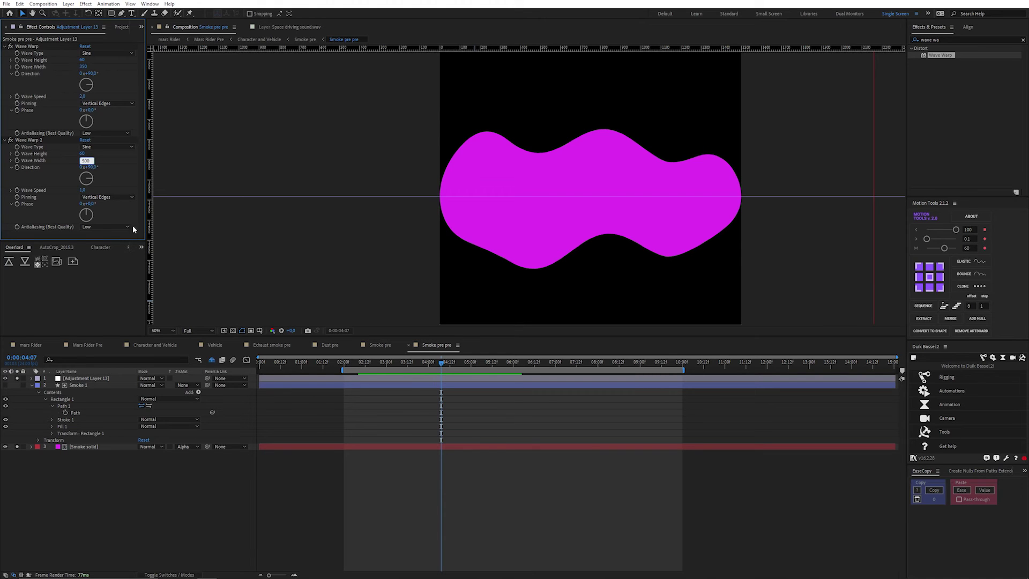
pyautogui.click(431, 420)
pyautogui.moveTo(361, 363); pyautogui.dragTo(347, 363)
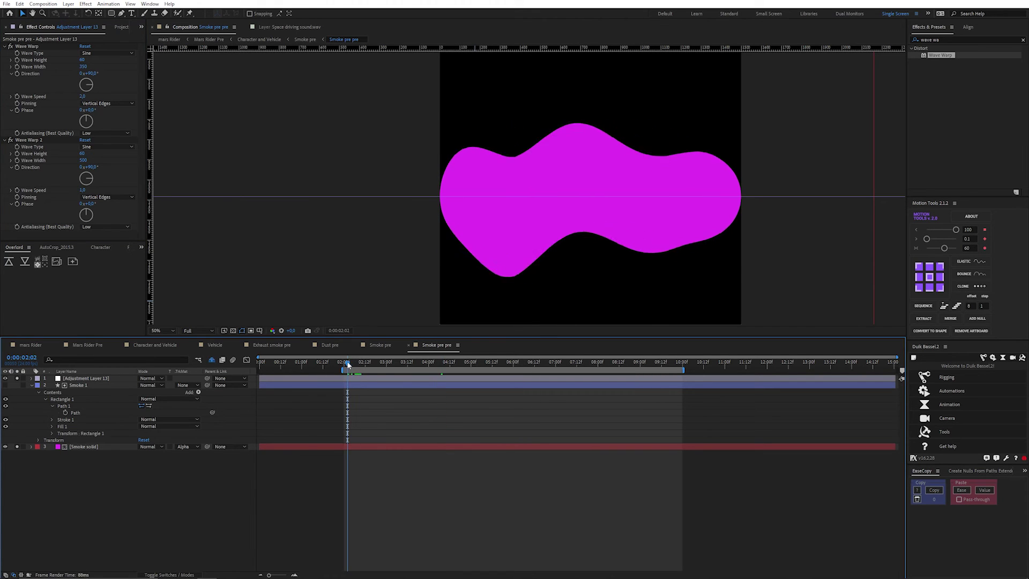
pyautogui.press('space')
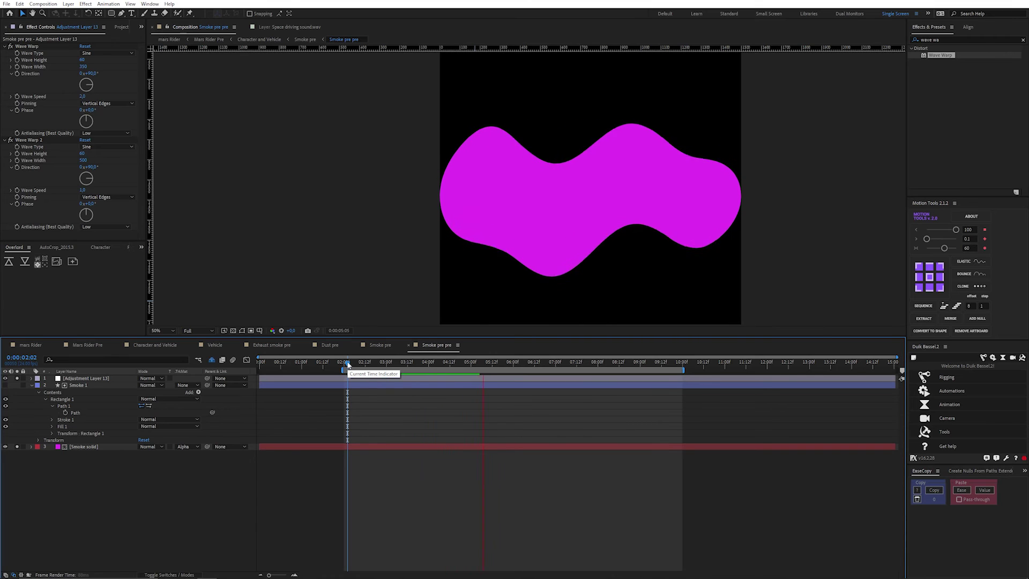
pyautogui.click(345, 364)
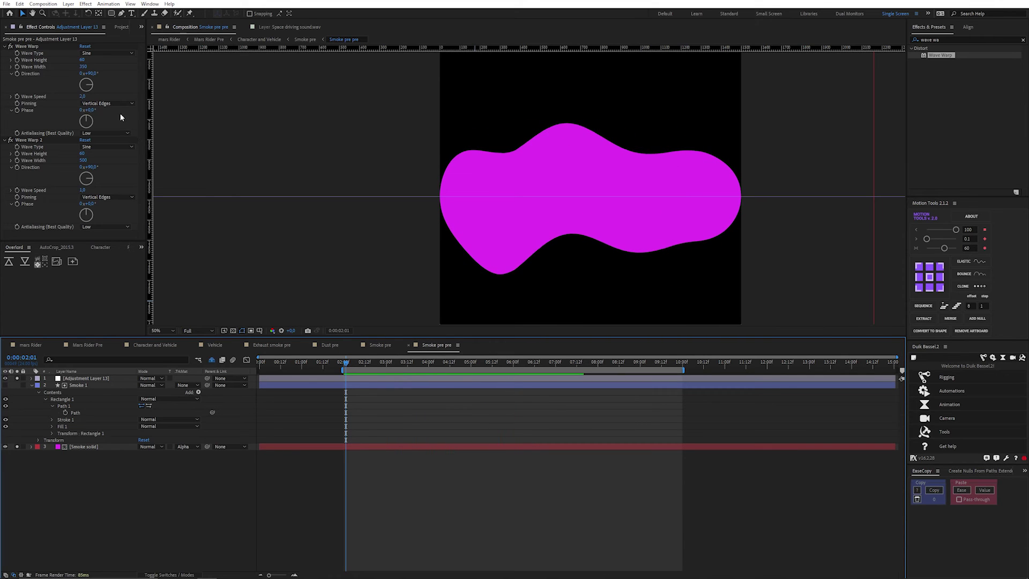
# Set the first Wave Warp's Direction to 80° and the second one's to 100°, and preview the result
pyautogui.click(90, 75)
pyautogui.write('8')
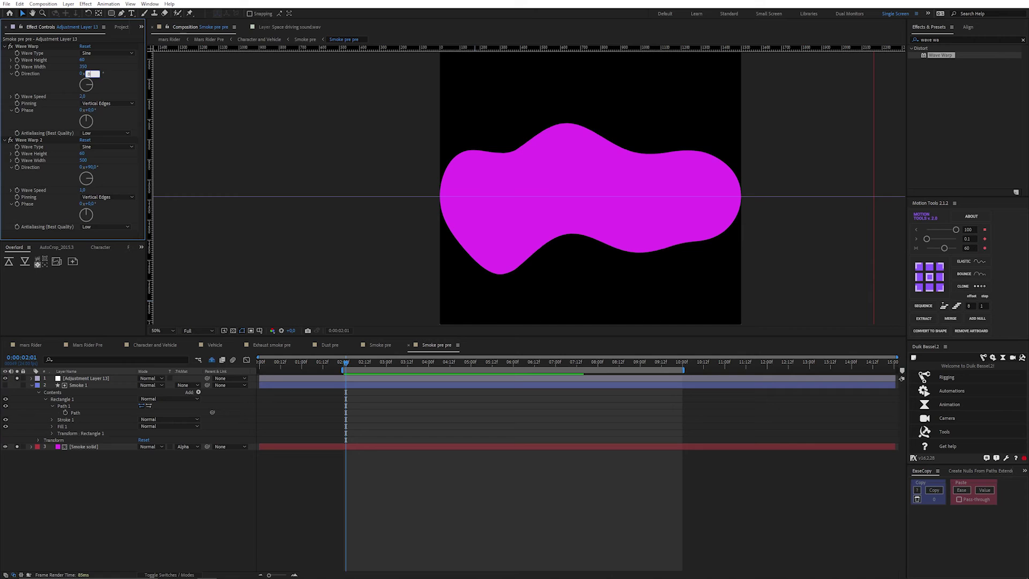
pyautogui.write('0')
pyautogui.press('Return')
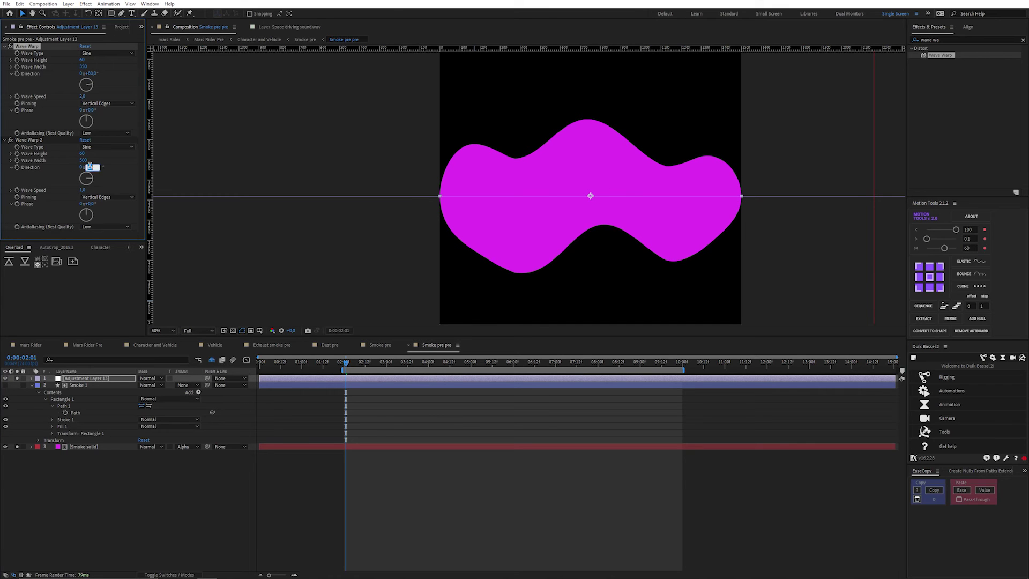
pyautogui.write('100')
pyautogui.press('Return')
pyautogui.press('space')
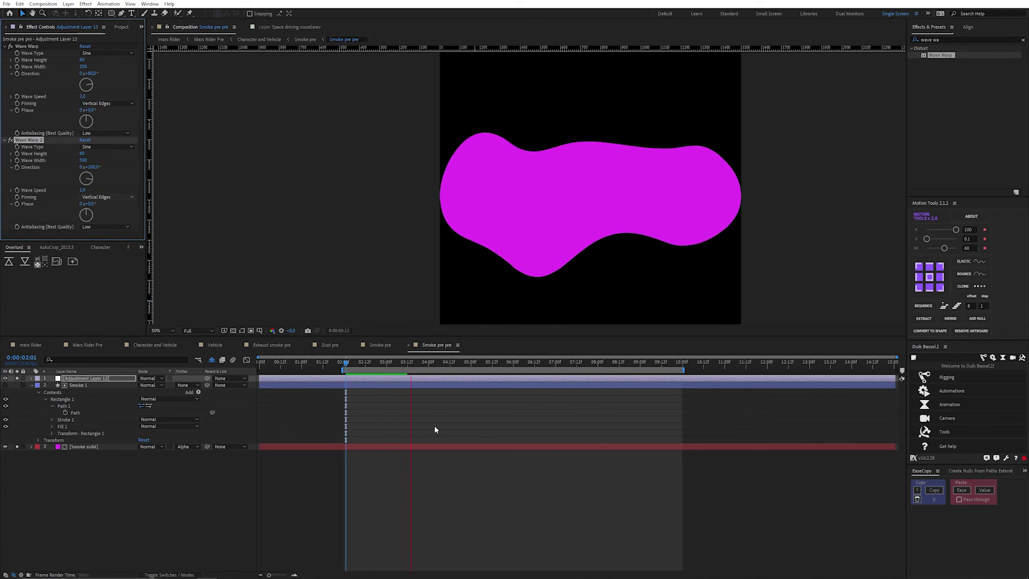
pyautogui.click(434, 429)
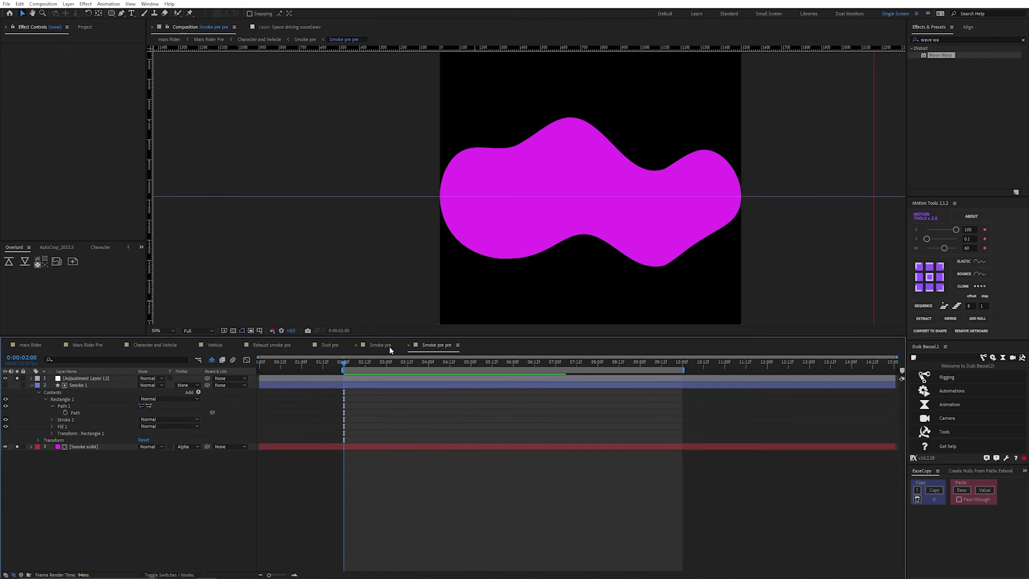
# In the Smoke pre composition, move the Smoke pre pre layer to the frame's left edge
pyautogui.click(388, 346)
pyautogui.click(551, 136)
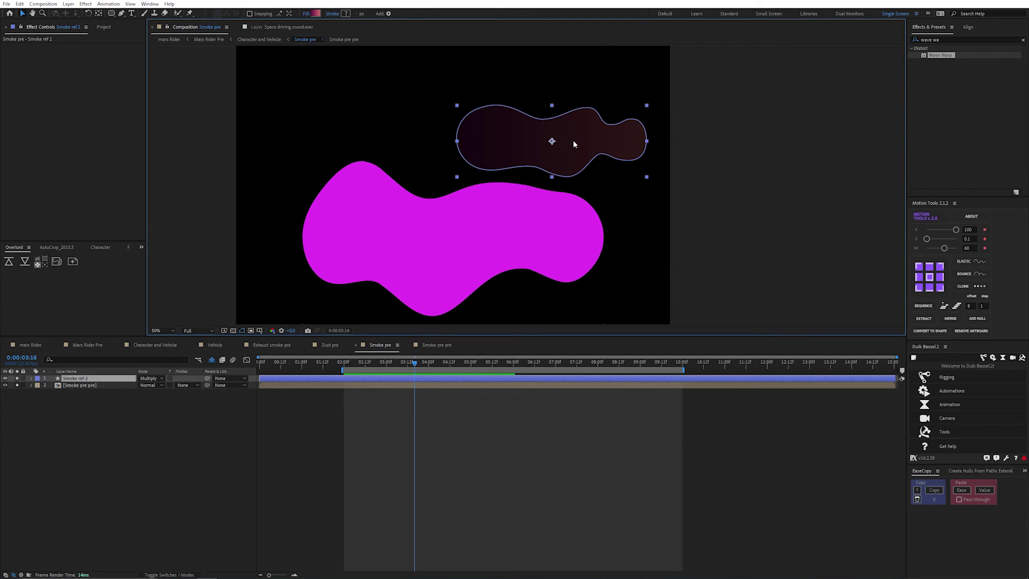
pyautogui.click(452, 440)
pyautogui.click(423, 364)
pyautogui.moveTo(423, 365); pyautogui.dragTo(343, 366)
pyautogui.click(355, 385)
pyautogui.moveTo(474, 251); pyautogui.dragTo(473, 196)
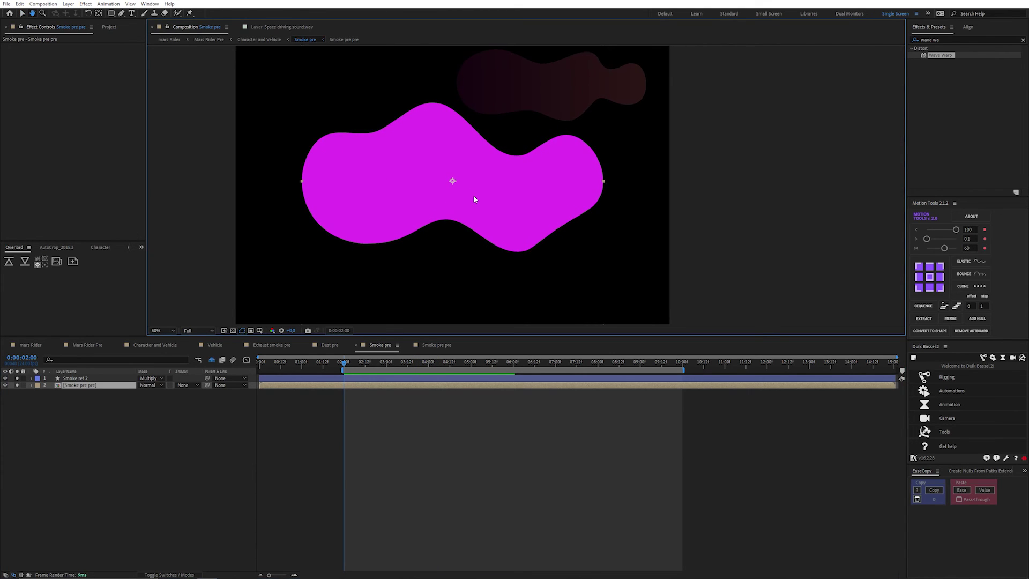
pyautogui.scroll(-2, 473, 195)
pyautogui.click(365, 404)
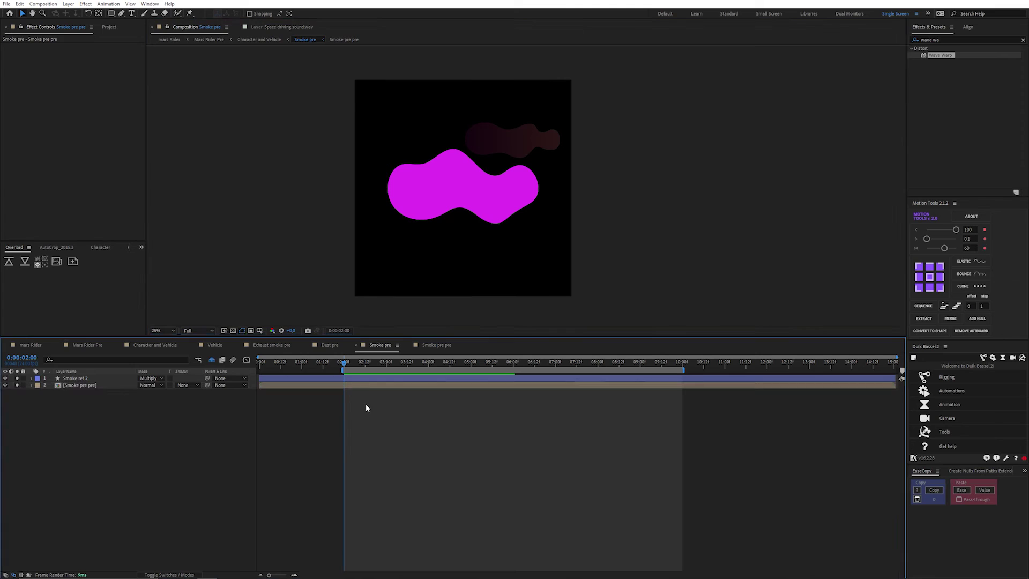
pyautogui.moveTo(433, 187); pyautogui.dragTo(402, 187)
pyautogui.click(387, 421)
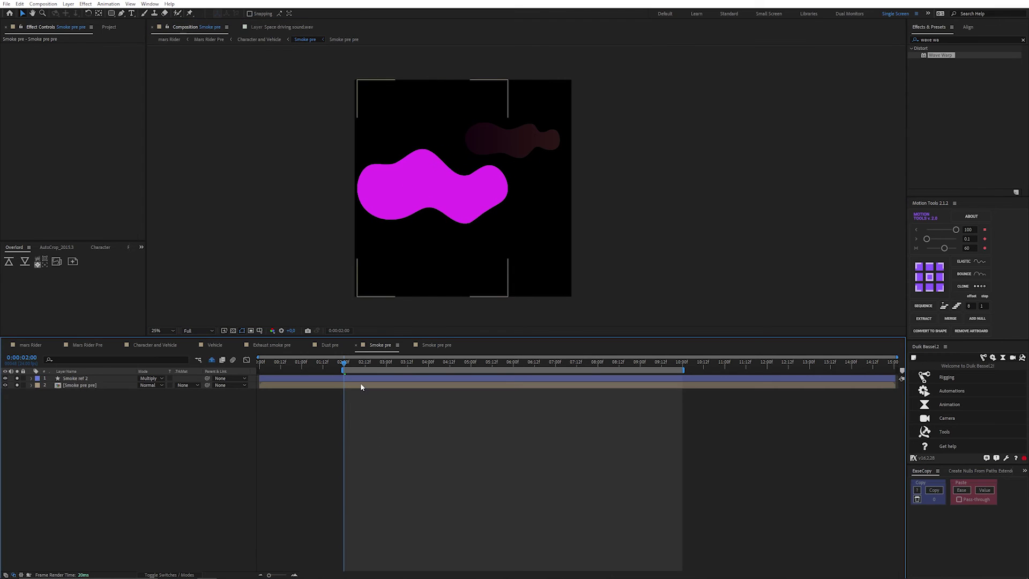
# Set the Smoke pre pre layer's anchor point to its left edge and mask the shape's upper half with a rectangle
pyautogui.click(361, 385)
pyautogui.click(111, 14)
pyautogui.click(131, 17)
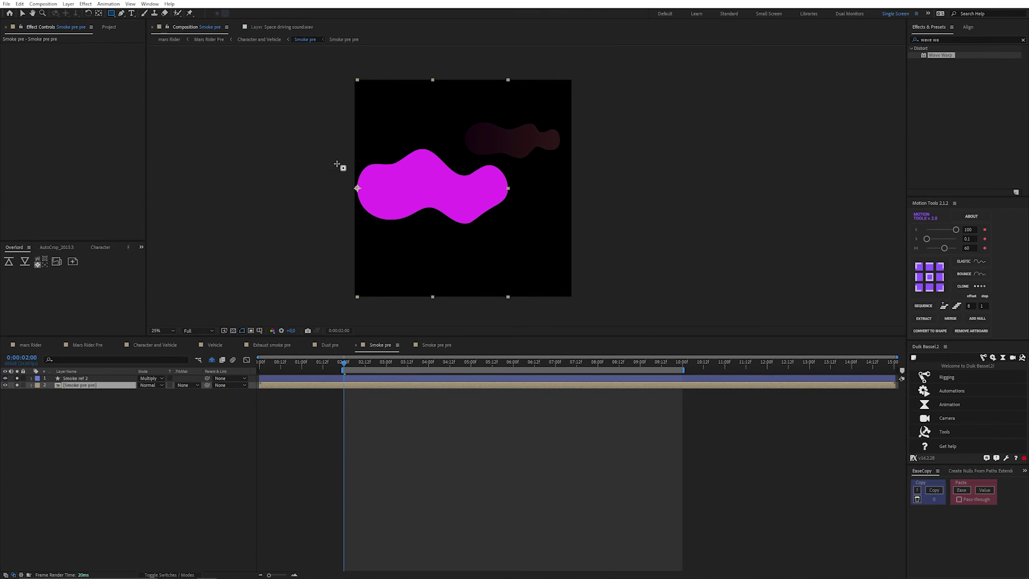
pyautogui.scroll(1, 339, 161)
pyautogui.scroll(1, 478, 229)
pyautogui.moveTo(888, 201); pyautogui.dragTo(185, 0)
pyautogui.scroll(-1, 241, 116)
pyautogui.press('v')
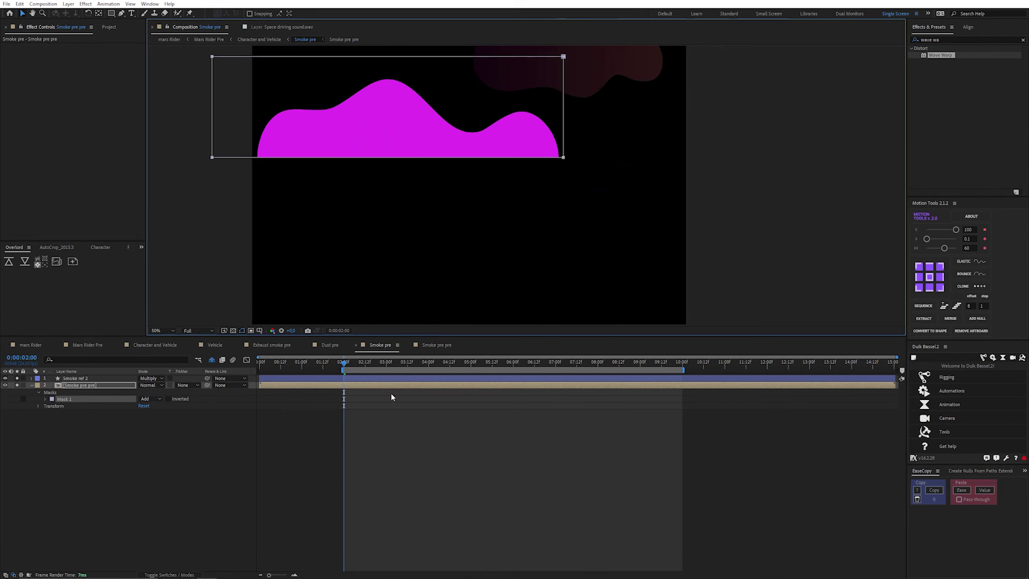
# Duplicate the masked Smoke pre pre layer and set the copy's mask mode to Subtract
pyautogui.click(358, 385)
pyautogui.hotkey('ctrl', 'd')
pyautogui.press('m')
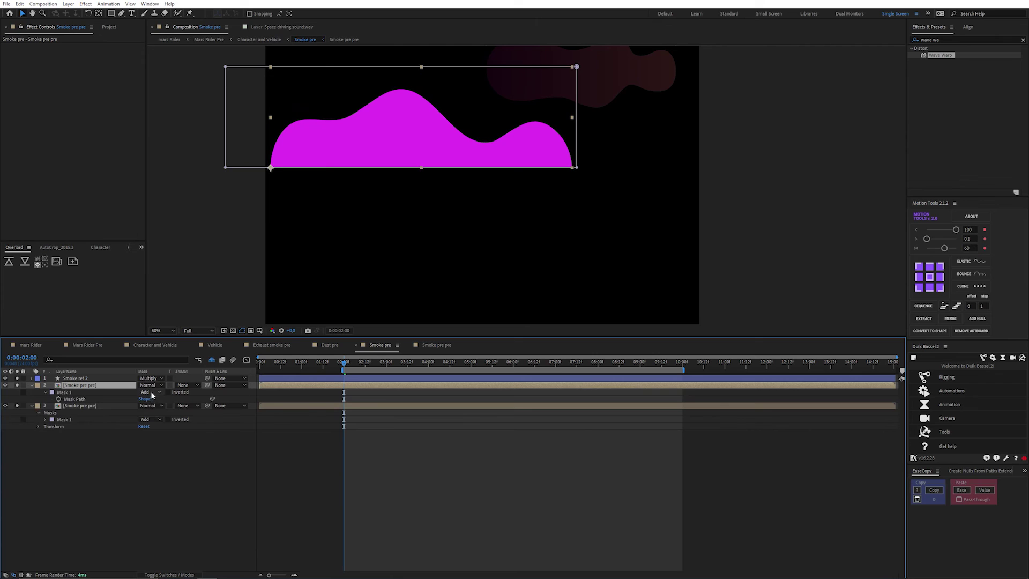
pyautogui.click(147, 391)
pyautogui.click(160, 419)
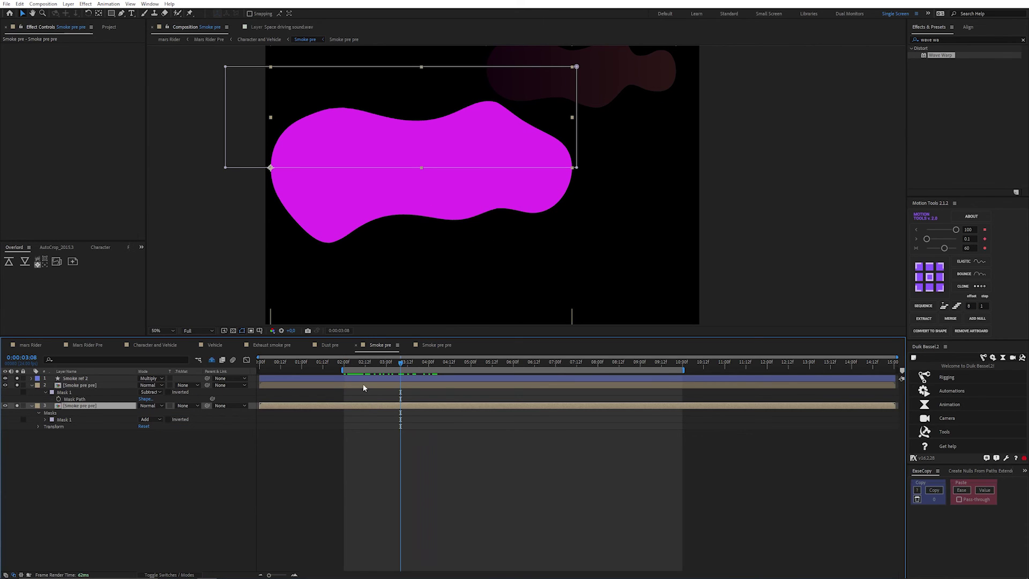
# Shift the duplicate Smoke pre pre layer about 12 frames later in time and play back the composition
pyautogui.moveTo(362, 386); pyautogui.dragTo(380, 388)
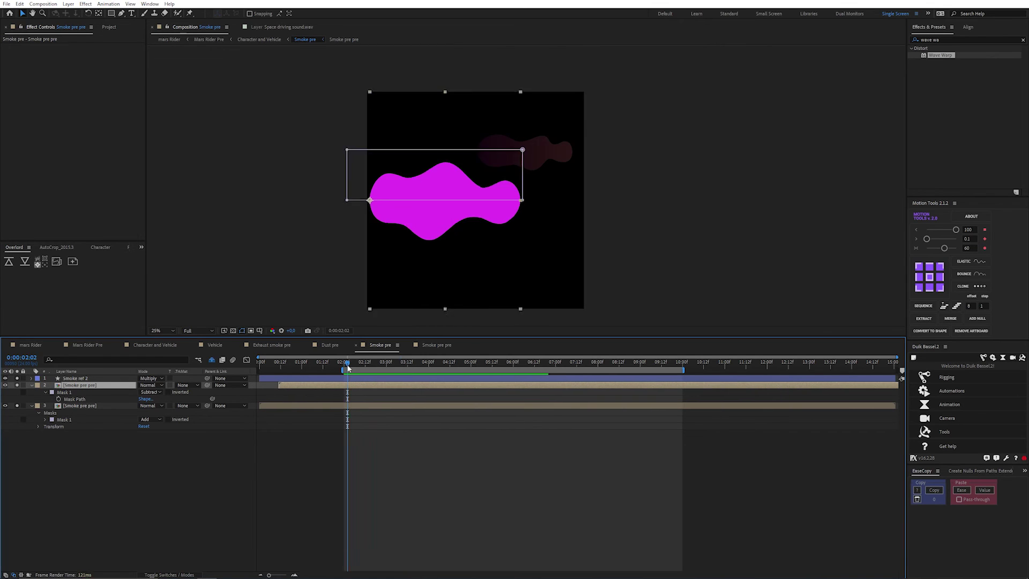
pyautogui.press('space')
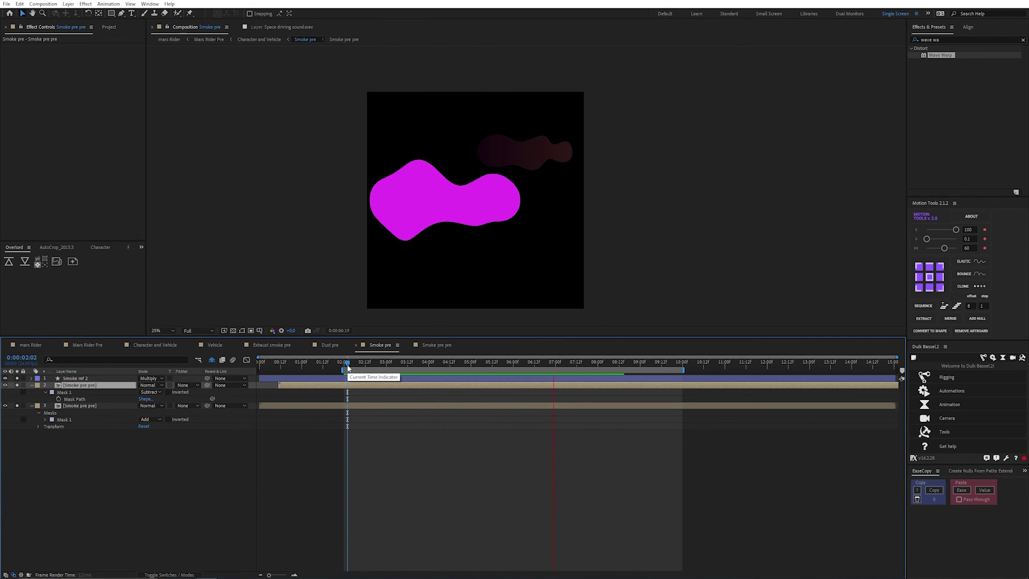
# In the Character and Vehicle composition, place Smoke pre's anchor point at its smoke's left end and align it with Smoke ref's left end
pyautogui.click(143, 346)
pyautogui.click(391, 473)
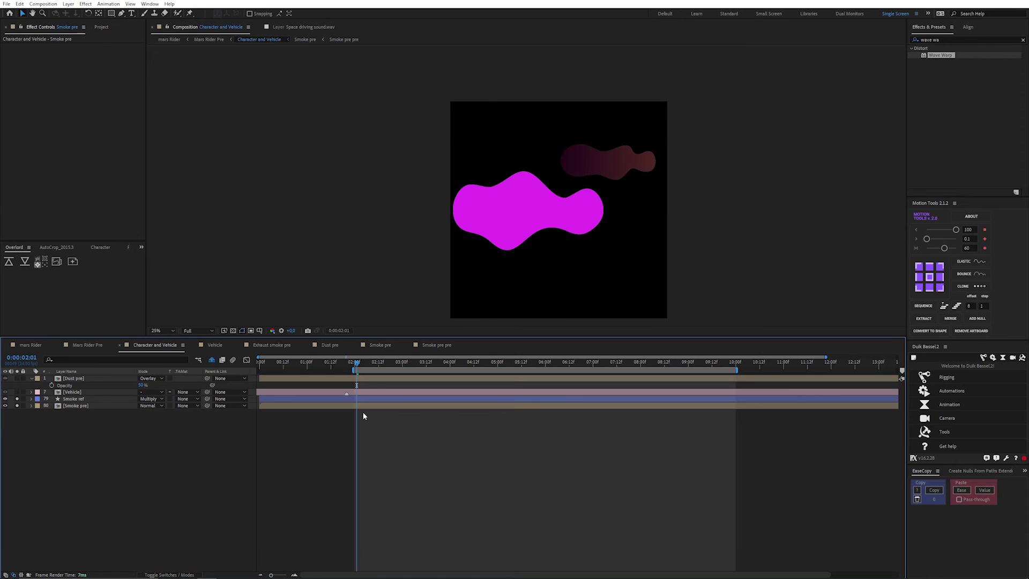
pyautogui.click(360, 406)
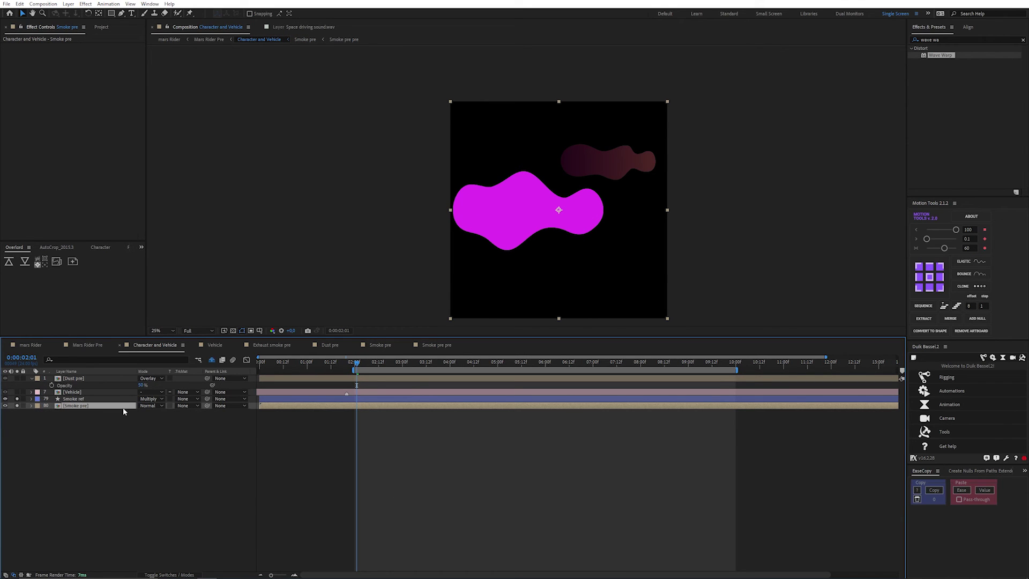
pyautogui.press('y')
pyautogui.moveTo(559, 210); pyautogui.dragTo(582, 168)
pyautogui.scroll(5, 456, 211)
pyautogui.scroll(-6, 442, 197)
pyautogui.press('v')
pyautogui.scroll(2, 565, 154)
# Scale the Smoke pre layer uniformly to 63% so its smoke matches the length of the Smoke ref shape
pyautogui.press('s')
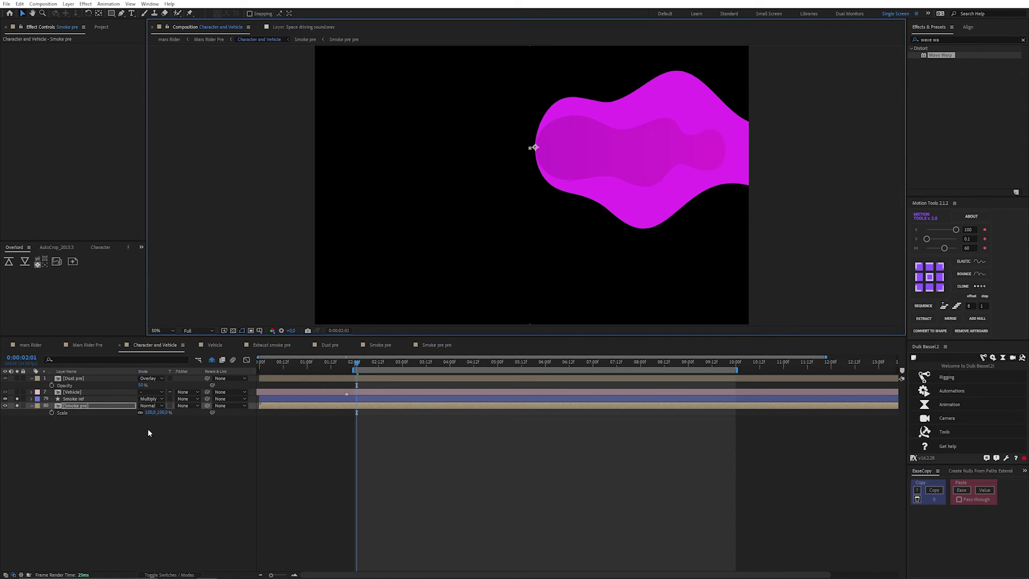
pyautogui.moveTo(163, 413)
pyautogui.mouseDown()
pyautogui.moveTo(135, 413)
pyautogui.moveTo(147, 412)
pyautogui.mouseUp()
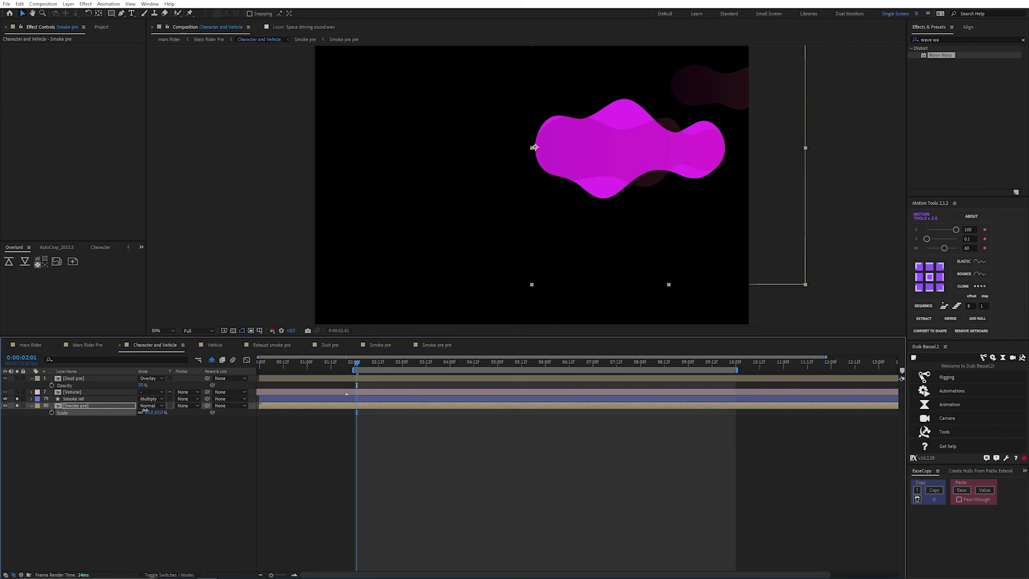
pyautogui.moveTo(626, 192); pyautogui.dragTo(496, 236)
pyautogui.click(383, 399)
pyautogui.click(139, 416)
pyautogui.press('space')
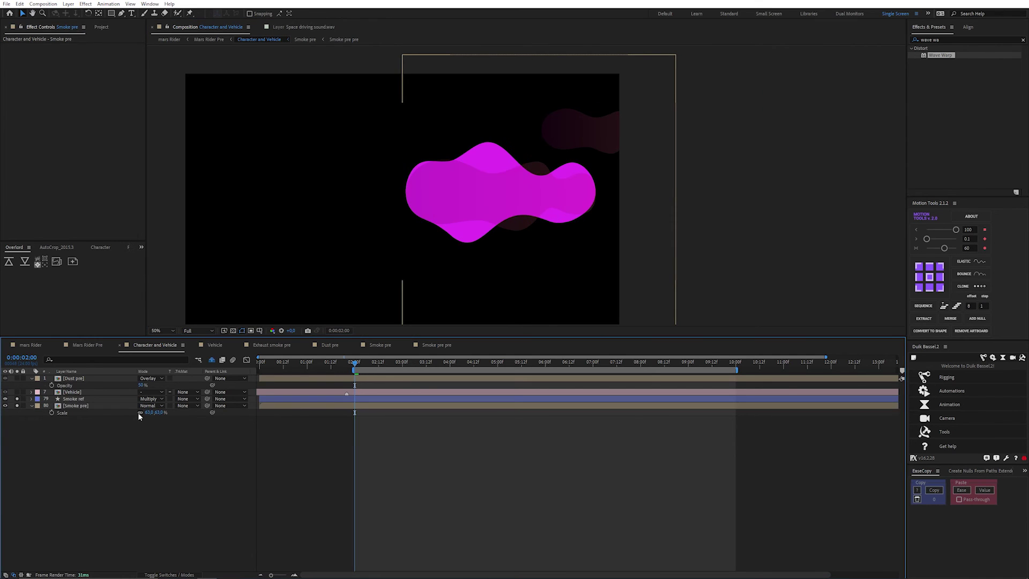
# Unlink the Smoke pre layer's scale dimensions, set its vertical scale to 53% and scrub through the animation
pyautogui.moveTo(147, 412); pyautogui.dragTo(155, 414)
pyautogui.hotkey('ctrl', 'z')
pyautogui.click(141, 412)
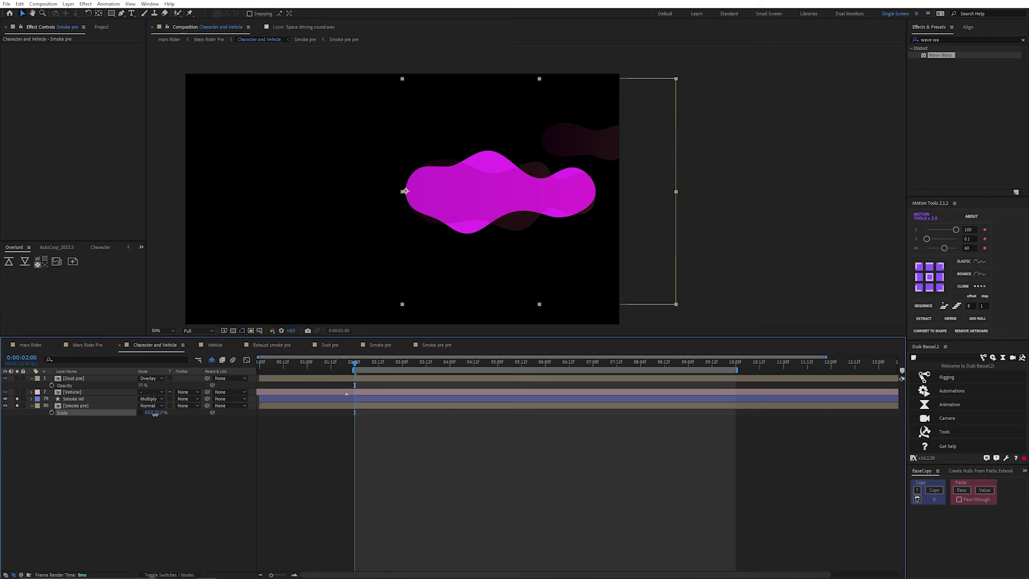
pyautogui.click(159, 412)
pyautogui.click(242, 470)
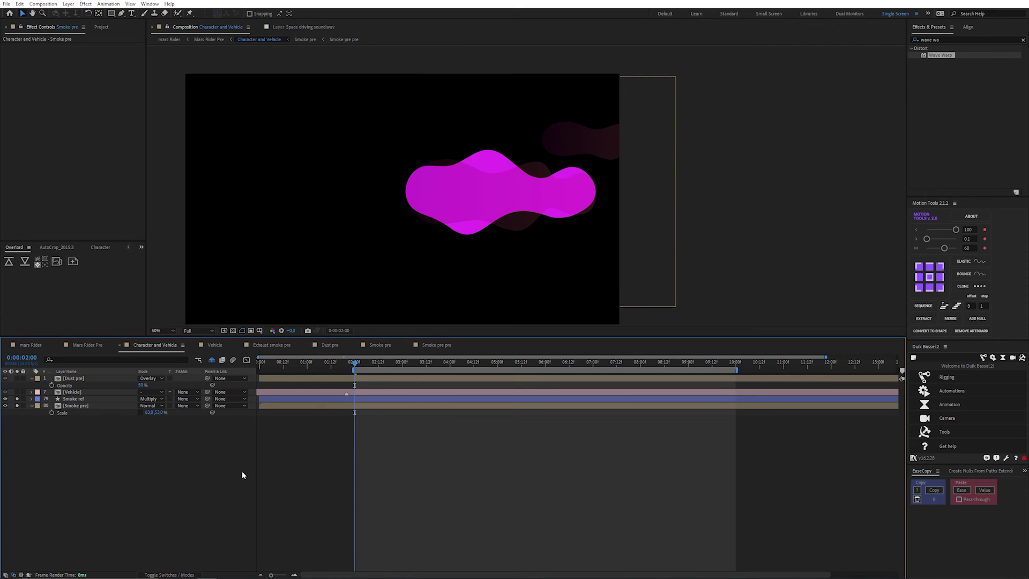
pyautogui.click(377, 405)
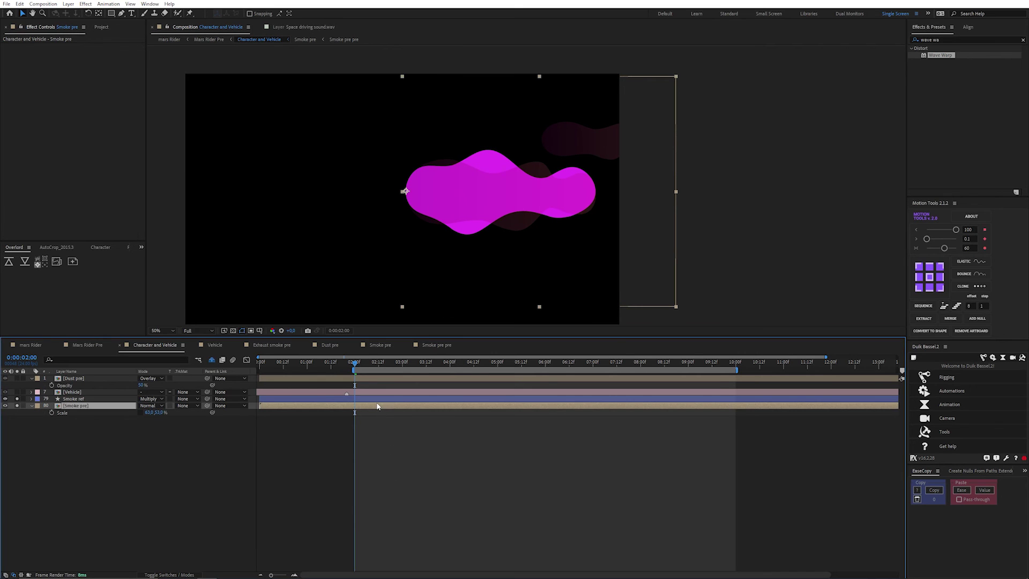
pyautogui.moveTo(354, 364); pyautogui.dragTo(454, 372)
# In the Smoke pre composition, add a null below Smoke ref 2 at the smoke's left end and parent both Smoke pre pre layers to it
pyautogui.doubleClick(394, 409)
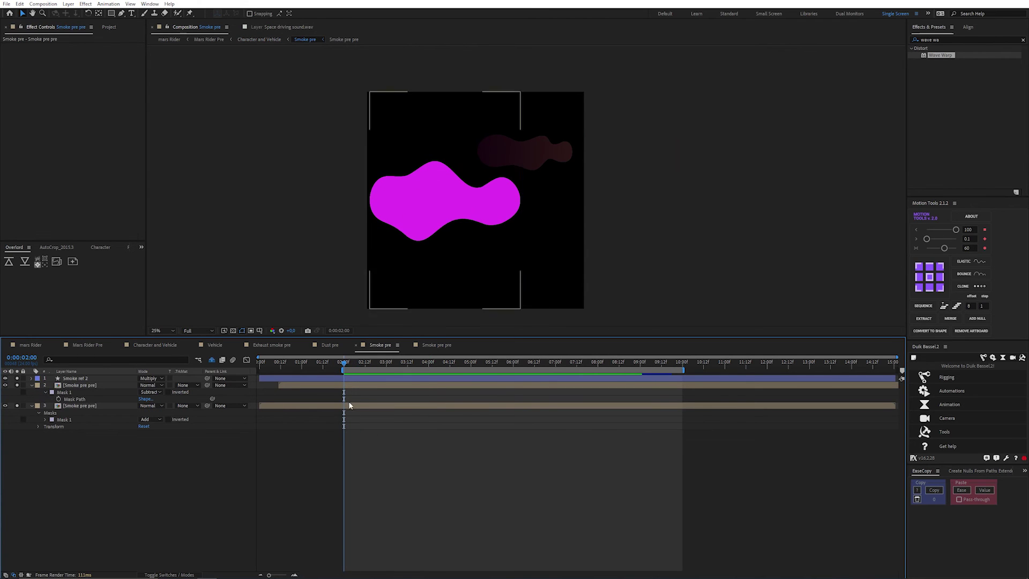
pyautogui.click(378, 406)
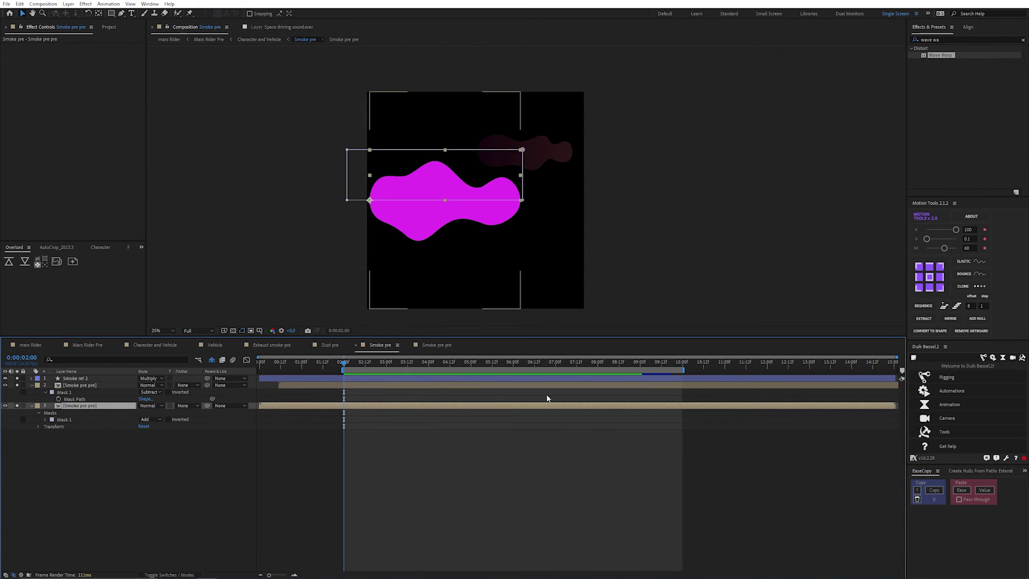
pyautogui.click(976, 318)
pyautogui.moveTo(80, 406); pyautogui.dragTo(83, 383)
pyautogui.click(119, 392)
pyautogui.moveTo(207, 392); pyautogui.dragTo(81, 385)
pyautogui.click(356, 385)
pyautogui.scroll(2, 350, 240)
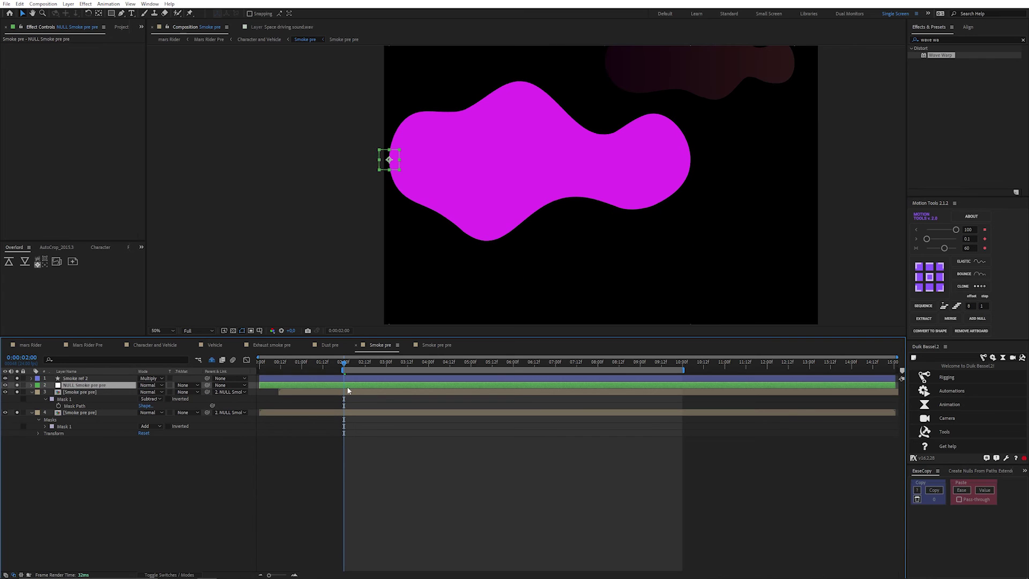
# Reveal the null's Position and Scale, and keyframe its Scale at 100% at 0:00:02:00 and 0:00:03:00
pyautogui.press('p')
pyautogui.hotkey('shift', 's')
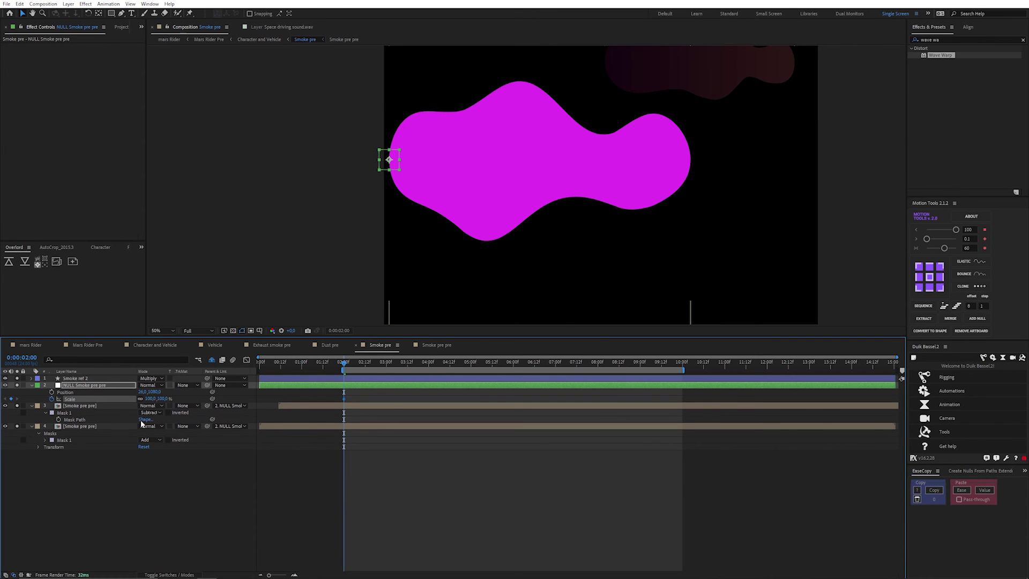
pyautogui.click(387, 366)
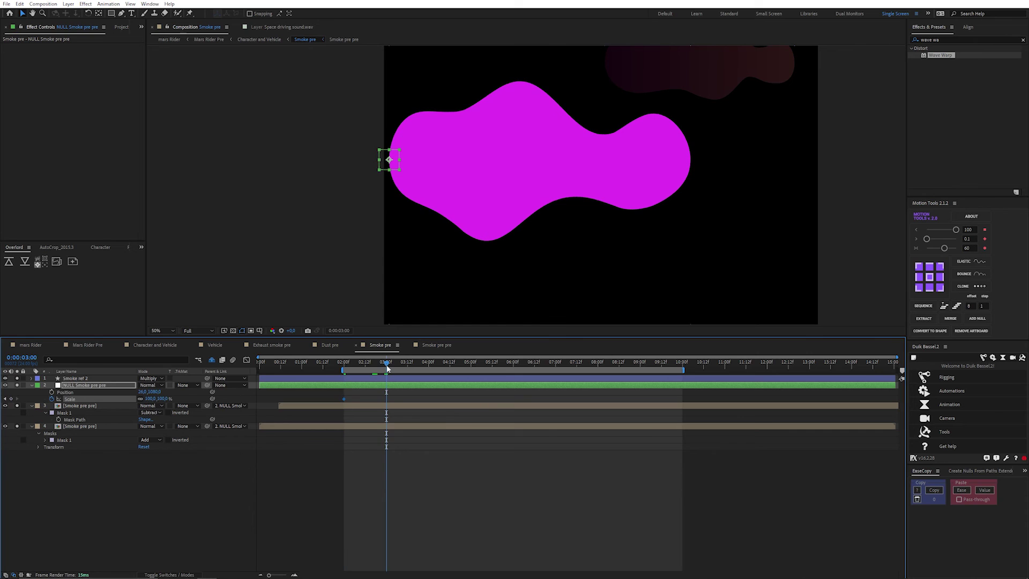
pyautogui.moveTo(388, 368); pyautogui.dragTo(365, 365)
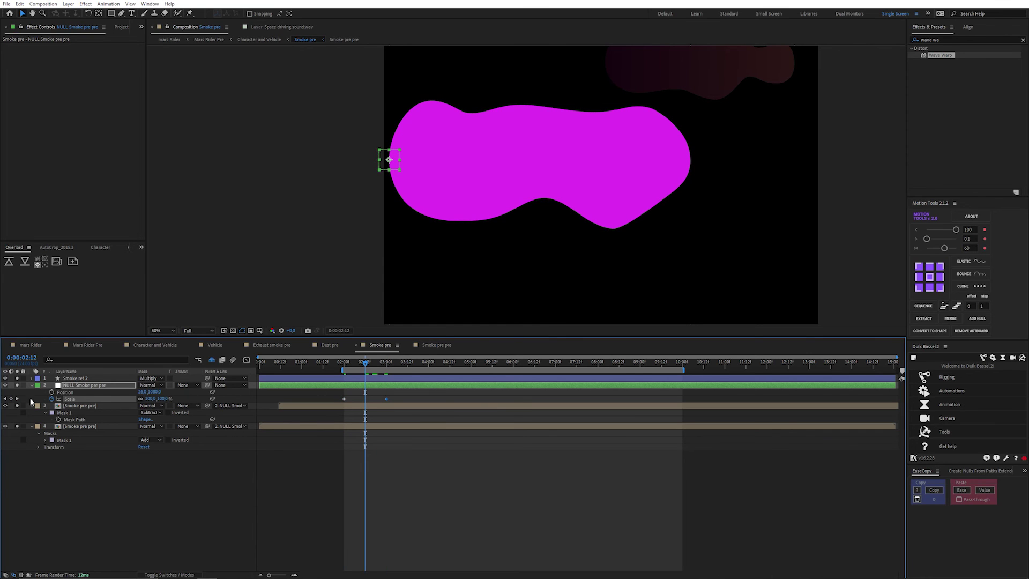
# Add a Scale keyframe to the null at 0:00:02:12 with unlinked dimensions and horizontal scale set to 80%
pyautogui.click(11, 399)
pyautogui.click(150, 398)
pyautogui.moveTo(150, 400); pyautogui.dragTo(146, 399)
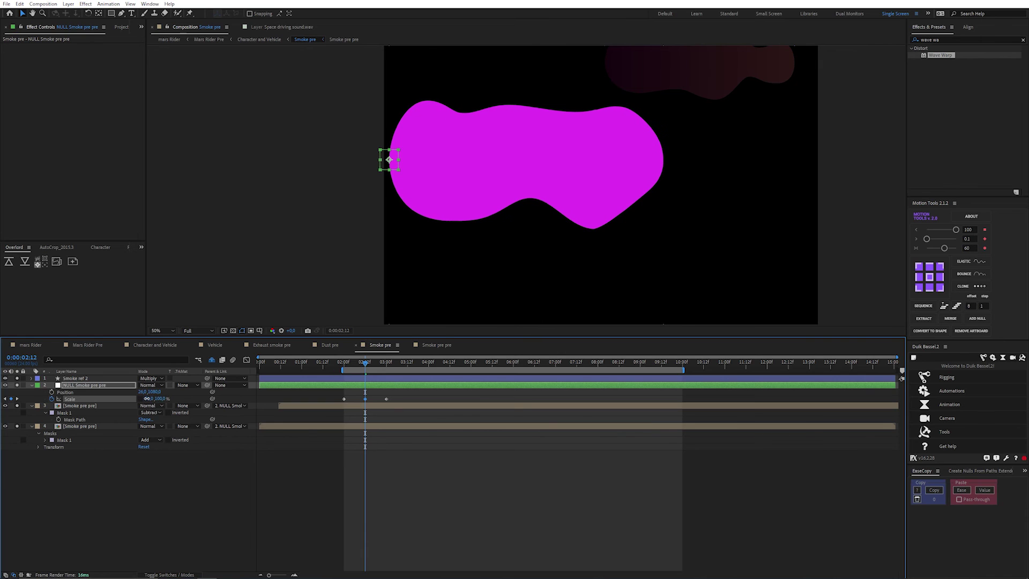
pyautogui.click(148, 398)
pyautogui.write('80')
pyautogui.press('Return')
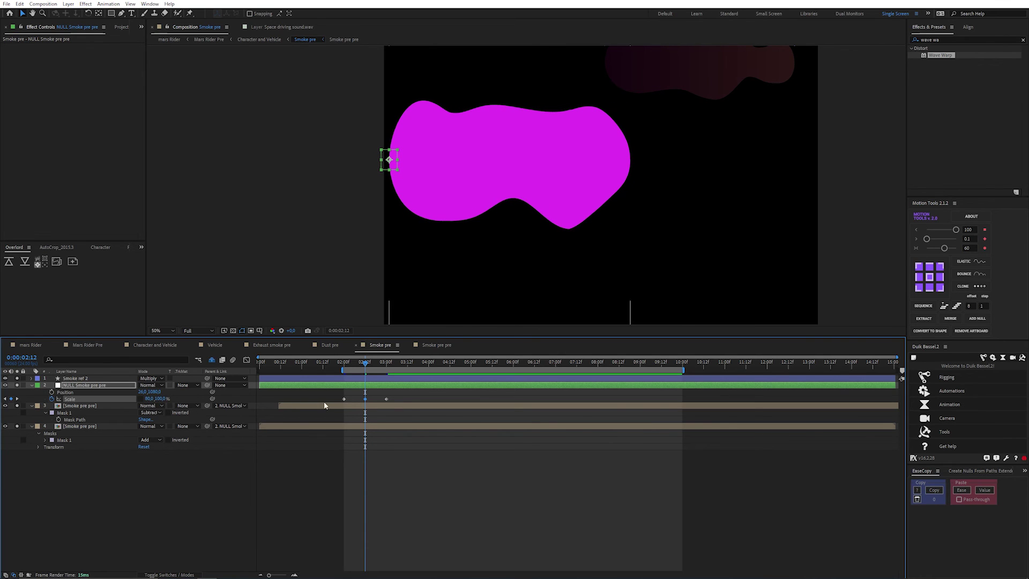
# Ease the null's three Scale keyframes and loop them with a loop expression on Scale
pyautogui.click(353, 395)
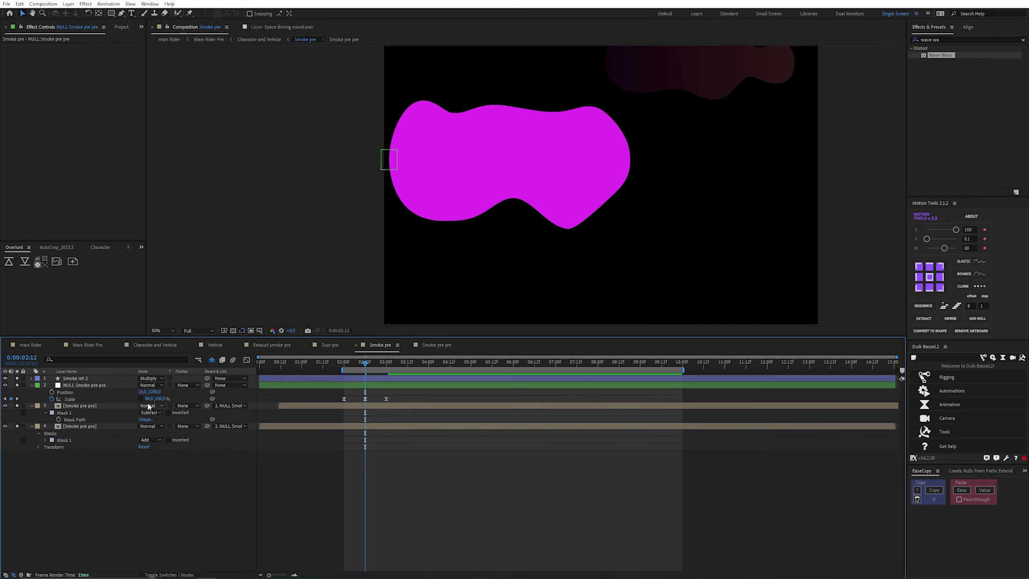
pyautogui.keyDown('alt'); pyautogui.click(52, 398); pyautogui.keyUp('alt')
pyautogui.write('loop')
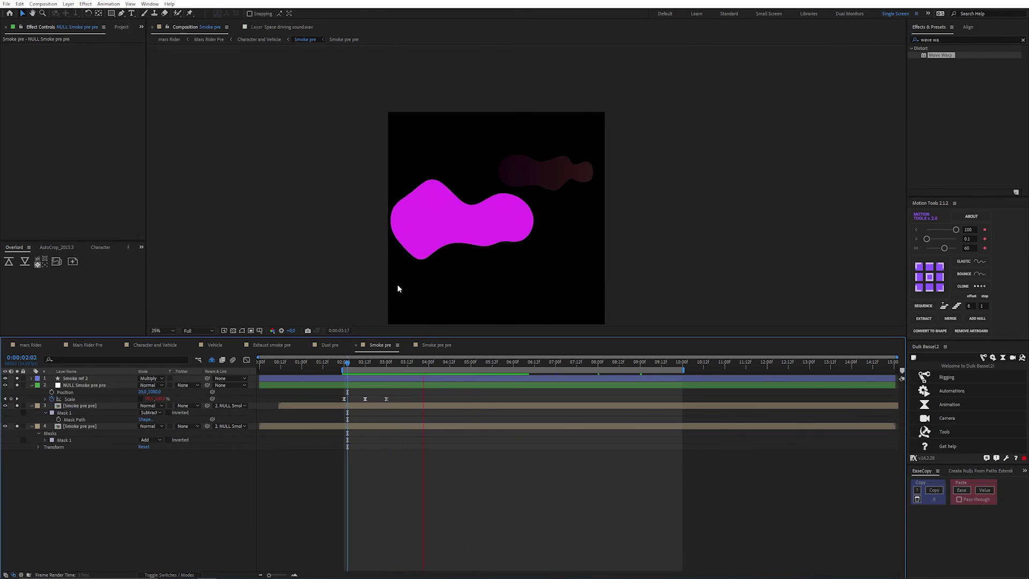
# Shift the null layer about eight frames earlier in time and preview the smoke animation from 0:00:02:00
pyautogui.moveTo(348, 362); pyautogui.dragTo(344, 363)
pyautogui.press('=')
pyautogui.moveTo(414, 385)
pyautogui.mouseDown()
pyautogui.moveTo(351, 390)
pyautogui.moveTo(397, 386)
pyautogui.mouseUp()
pyautogui.press('space')
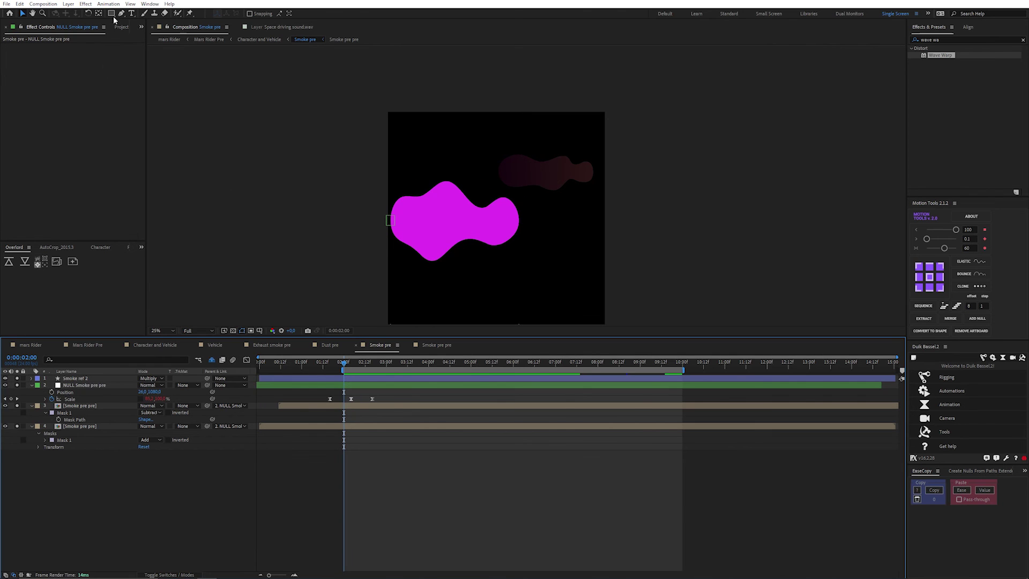
# Draw a circle shape layer with the Ellipse tool inside the right lobe of the magenta smoke
pyautogui.moveTo(114, 17); pyautogui.dragTo(135, 34)
pyautogui.scroll(2, 488, 231)
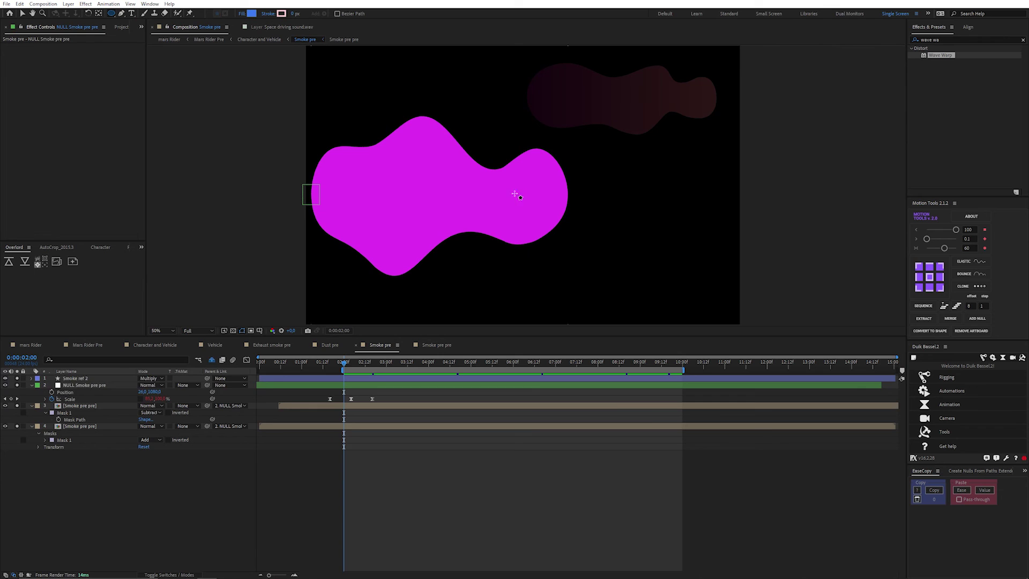
pyautogui.moveTo(509, 192); pyautogui.dragTo(536, 219)
pyautogui.press('v')
# Sample the smoke's magenta as the circle's fill colour and nudge the circle within the smoke
pyautogui.click(315, 14)
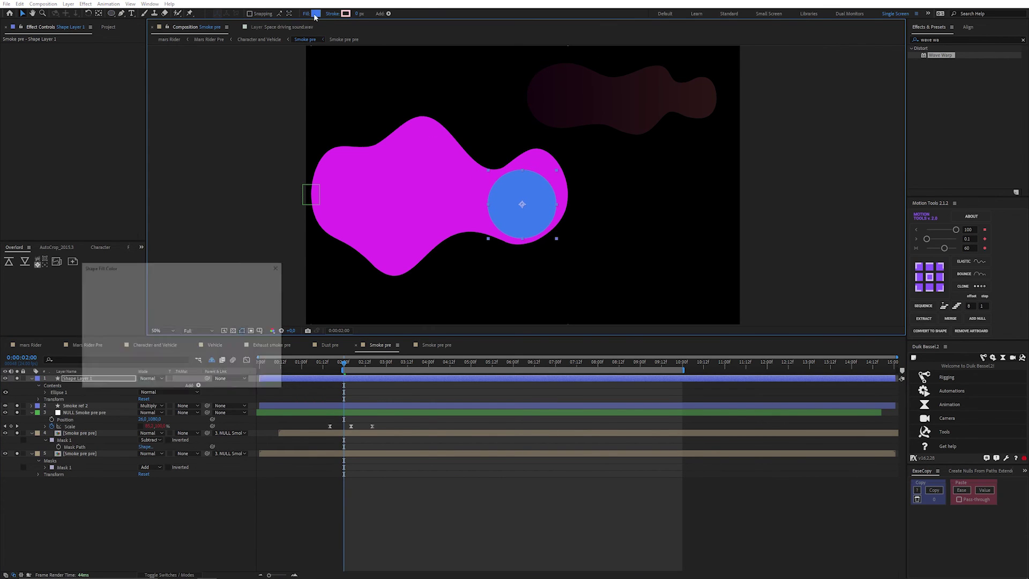
pyautogui.click(249, 320)
pyautogui.click(426, 204)
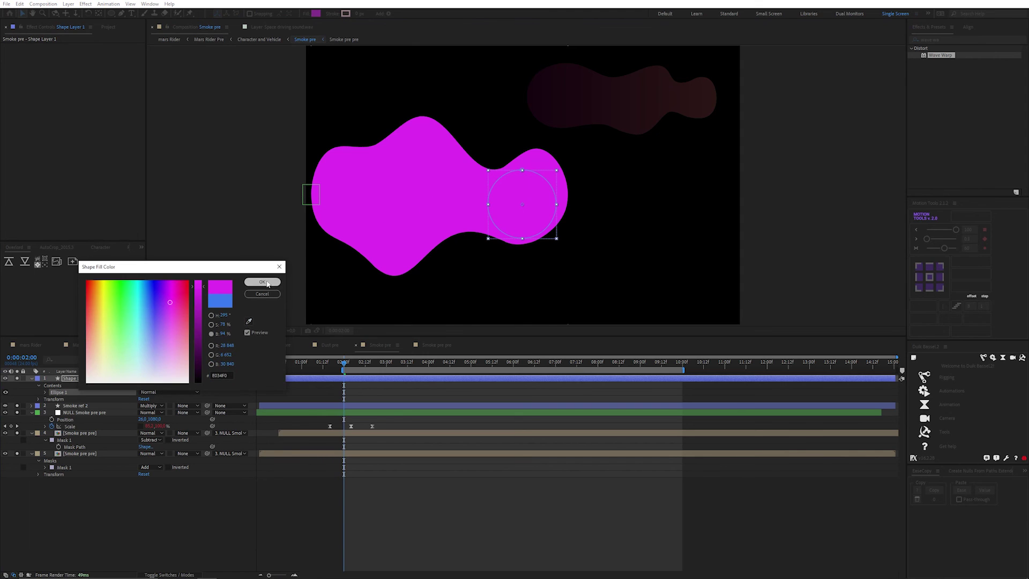
pyautogui.click(263, 282)
pyautogui.click(537, 209)
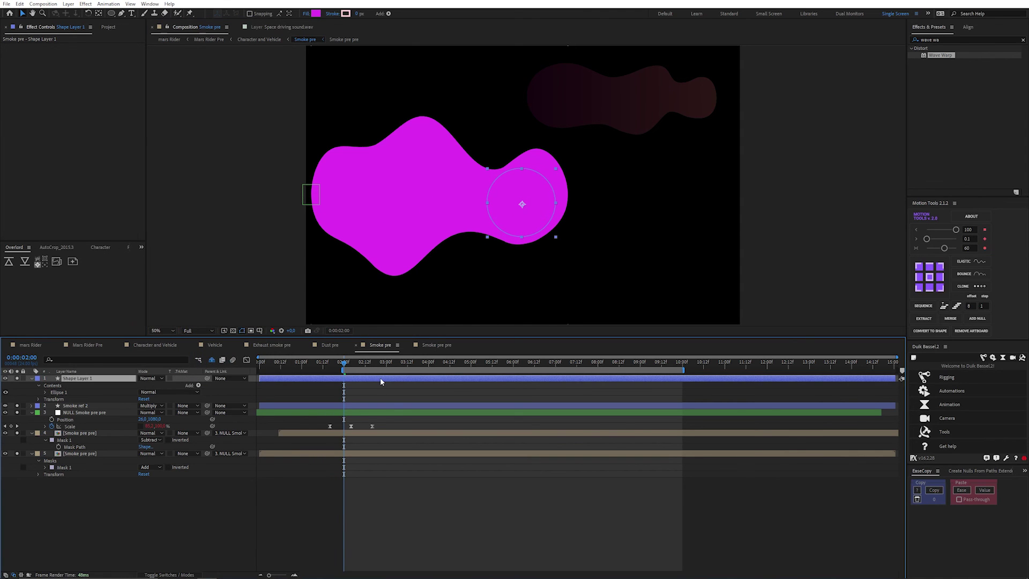
# Rename the circle's shape layer as Offshoot
pyautogui.press('Return')
pyautogui.write('Offsho')
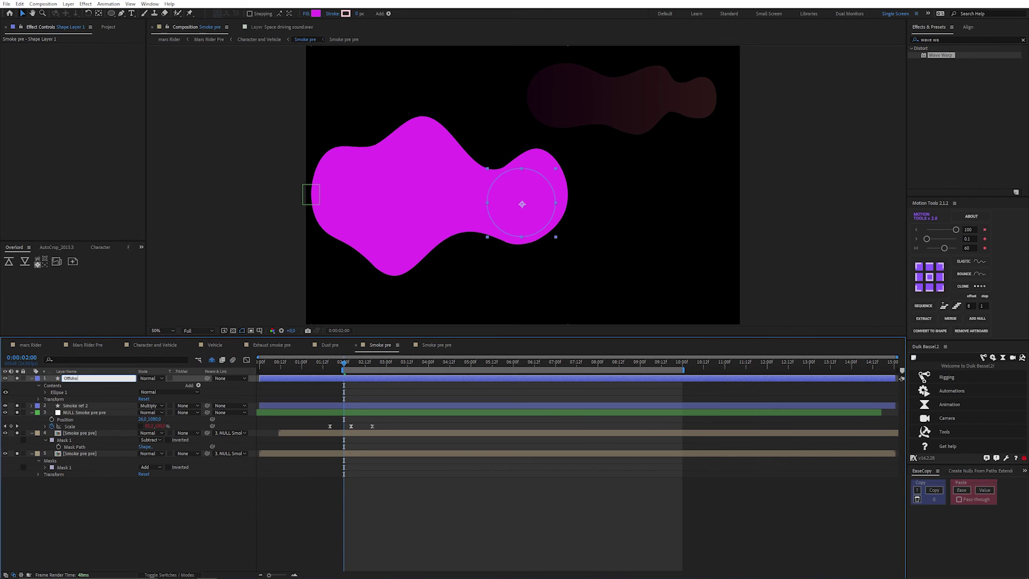
pyautogui.write('ot')
pyautogui.press('Return')
# Keyframe Offshoot's Position at 0:00:02:00 and 0:00:03:00, and move the circle up and right, clear of the smoke, at 0:00:02:12
pyautogui.scroll(2, 343, 410)
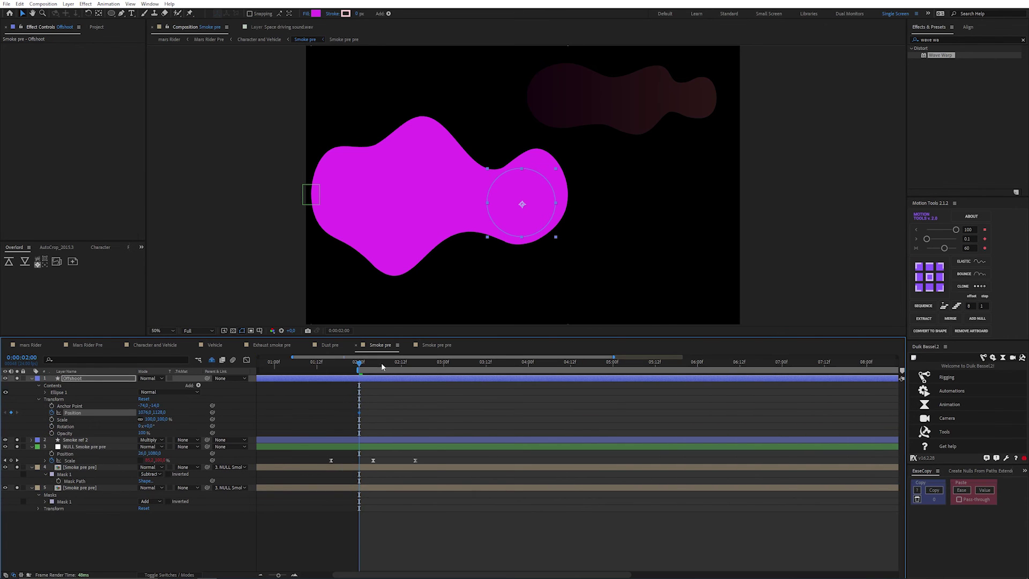
pyautogui.moveTo(381, 366); pyautogui.dragTo(442, 364)
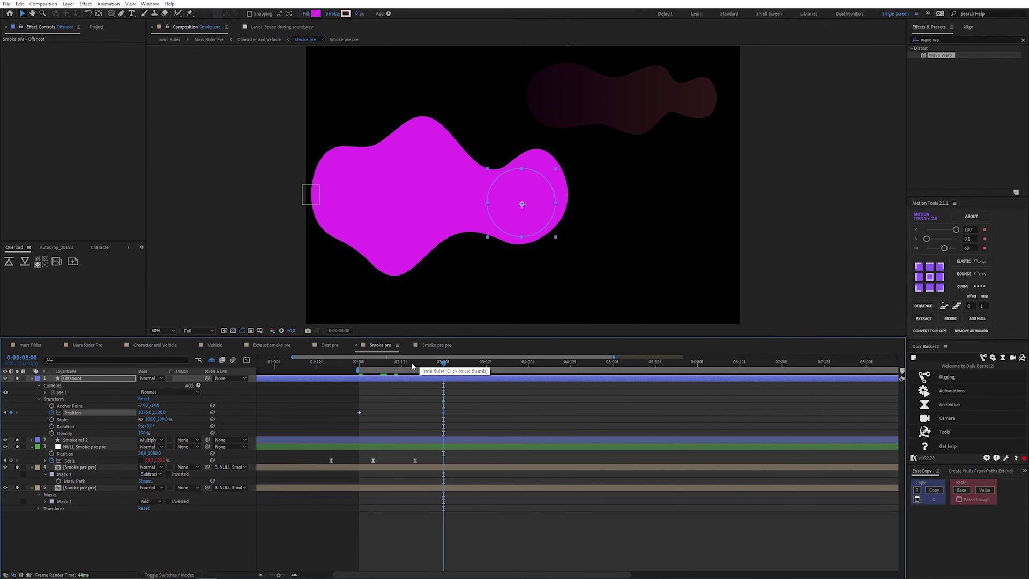
pyautogui.click(401, 362)
pyautogui.moveTo(414, 403); pyautogui.dragTo(395, 417)
pyautogui.moveTo(544, 210); pyautogui.dragTo(691, 148)
# Copy Offshoot's 0:00:02:12 Position keyframe to 0:00:03:00 and preview the circle's motion
pyautogui.hotkey('ctrl', 'c')
pyautogui.click(428, 365)
pyautogui.press('k')
pyautogui.hotkey('ctrl', 'v')
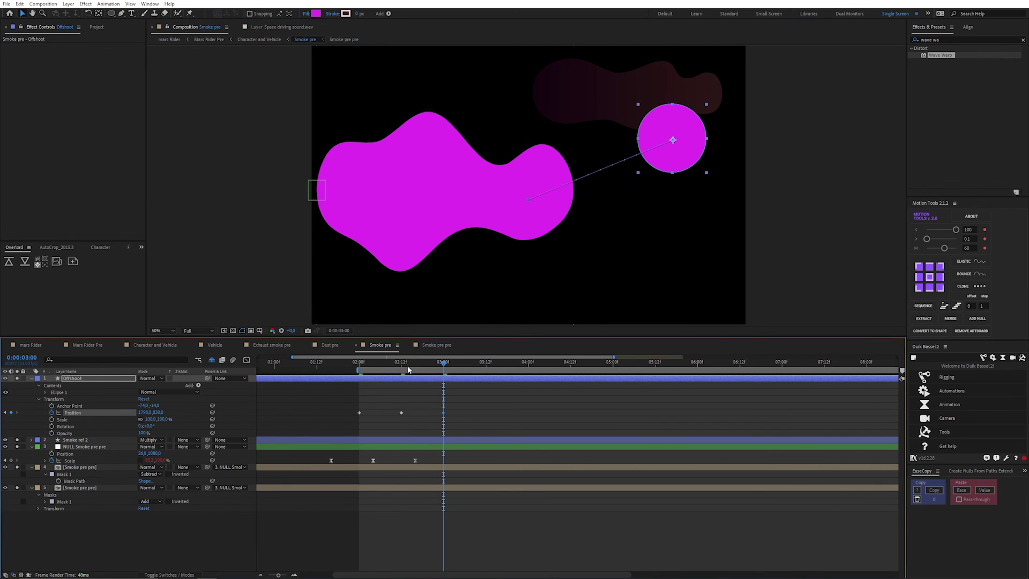
pyautogui.moveTo(407, 368); pyautogui.dragTo(359, 369)
pyautogui.press('space')
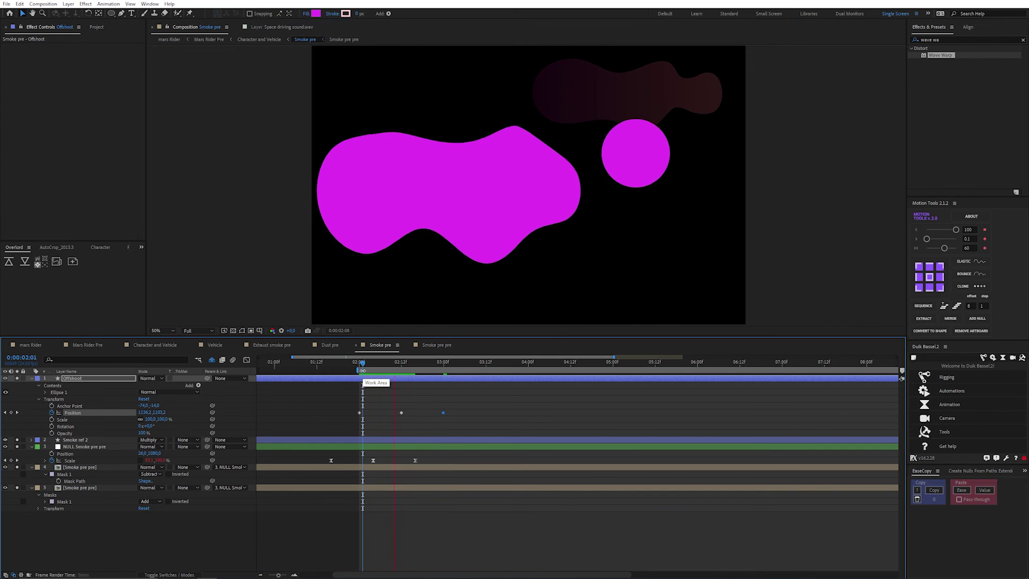
# Keyframe Offshoot's Scale at 100% at 0:00:02:00 and 0% at 0:00:02:12, and preview the shrinking circle
pyautogui.press('space')
pyautogui.hotkey('alt', 'shift', 's')
pyautogui.click(369, 387)
pyautogui.press('k')
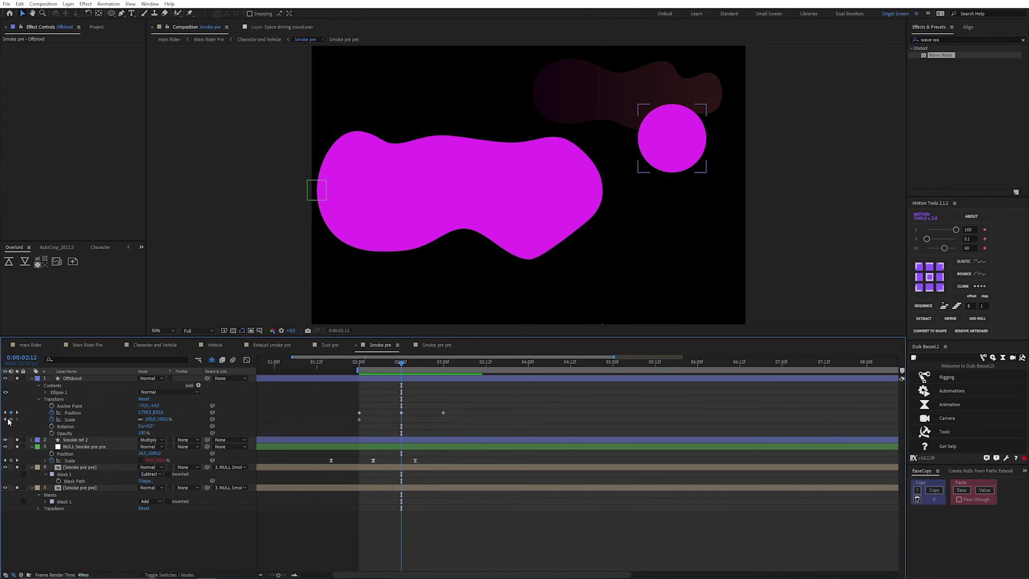
pyautogui.click(11, 420)
pyautogui.click(150, 419)
pyautogui.write('0')
pyautogui.press('Return')
pyautogui.moveTo(366, 369); pyautogui.dragTo(359, 368)
pyautogui.press('space')
pyautogui.press('space')
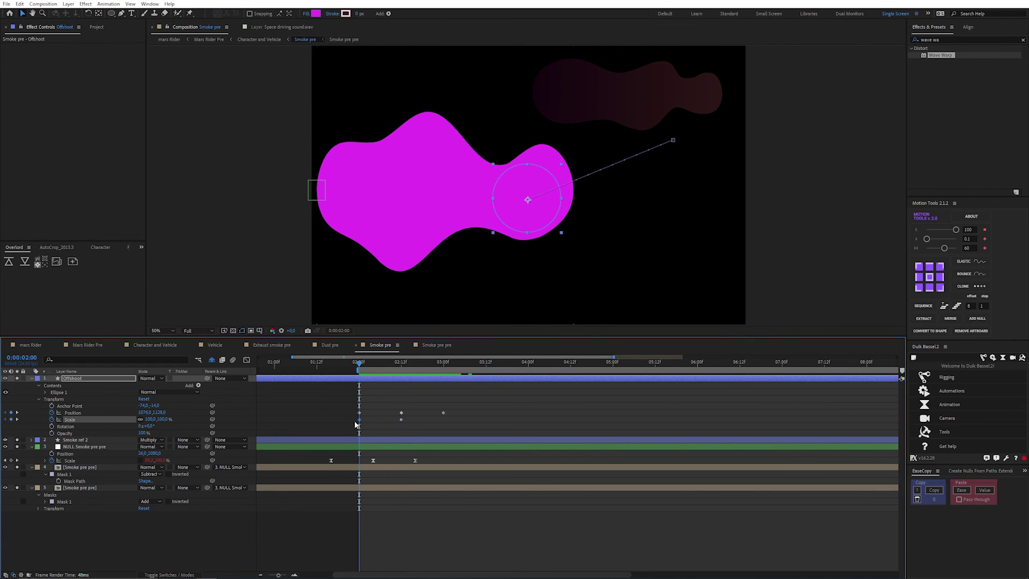
# Ease Offshoot's first Scale keyframe, preview it, and copy the 0% Scale keyframe to 0:00:03:00
pyautogui.press('space')
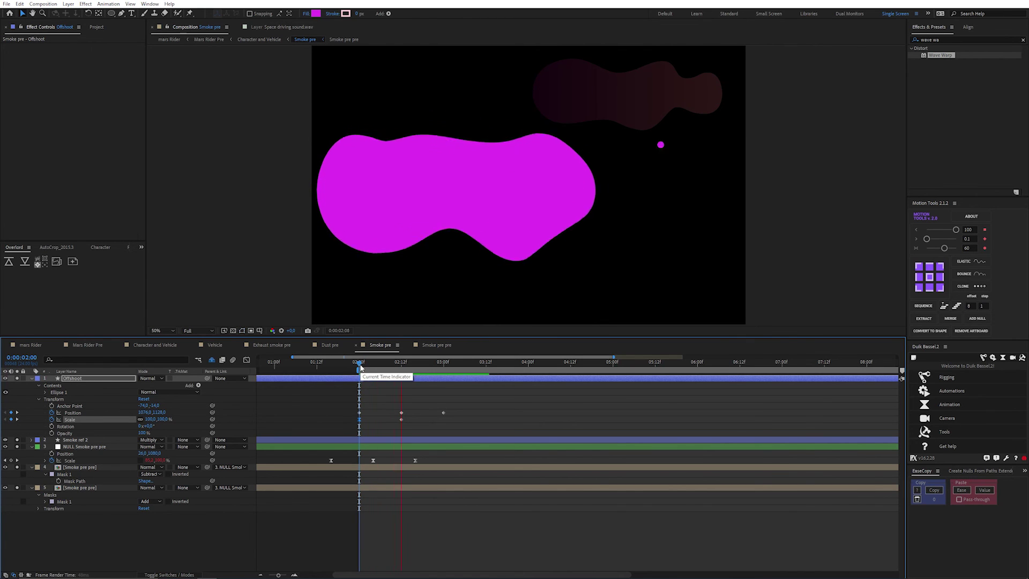
pyautogui.press('space')
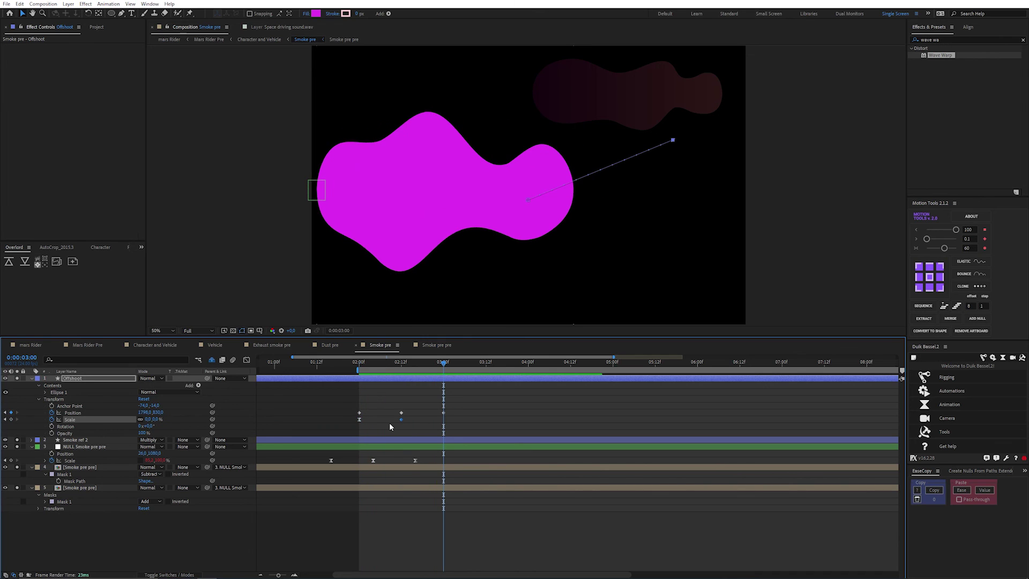
pyautogui.keyDown('shift'); pyautogui.click(401, 413); pyautogui.keyUp('shift')
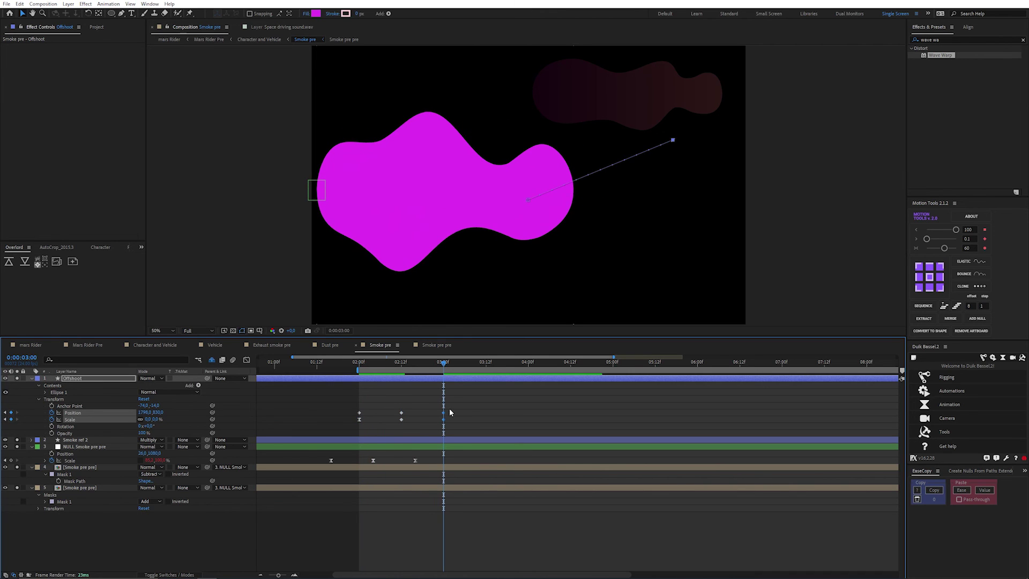
# Add the expression loopOut() to Offshoot's Position and copy only that expression to its Scale
pyautogui.keyDown('alt'); pyautogui.click(51, 412); pyautogui.keyUp('alt')
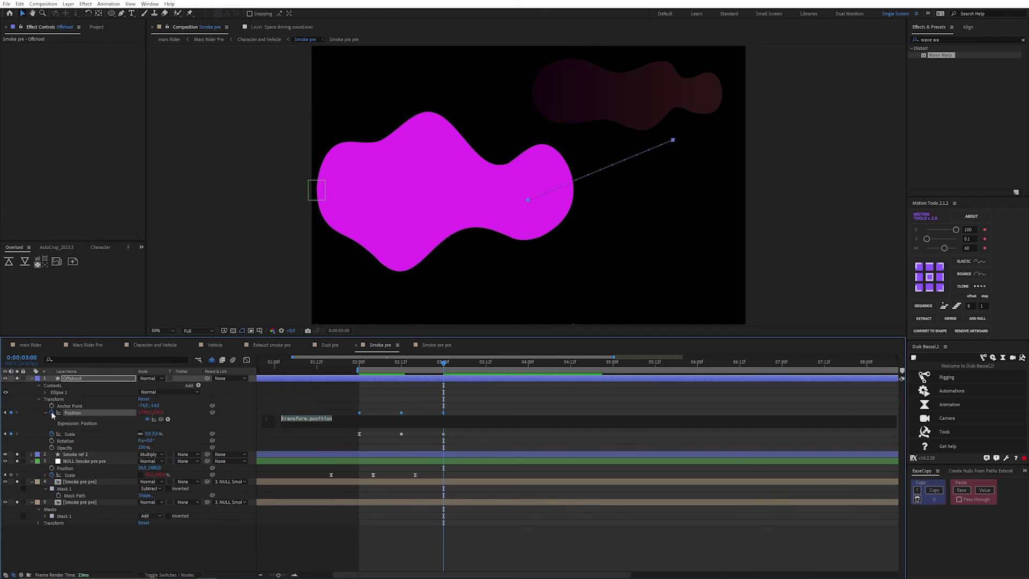
pyautogui.write('loop')
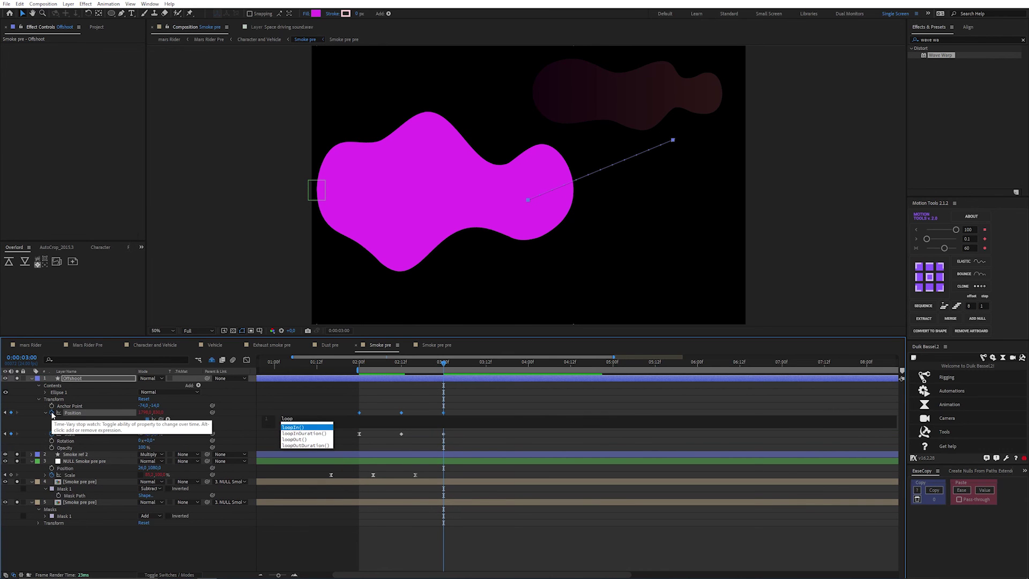
pyautogui.write('Out()')
pyautogui.press('Return')
pyautogui.rightClick(84, 412)
pyautogui.click(115, 502)
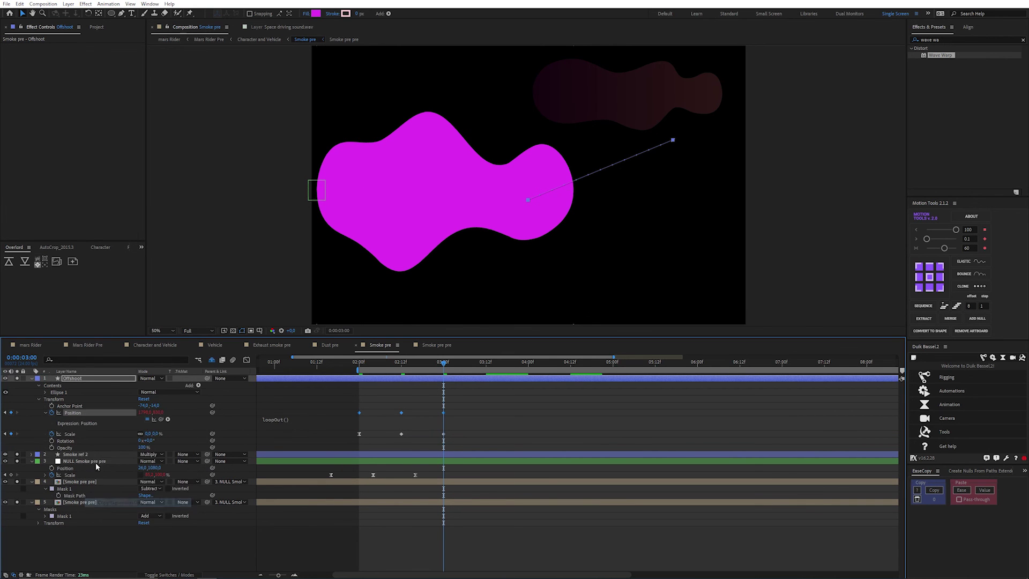
pyautogui.click(73, 433)
pyautogui.click(447, 400)
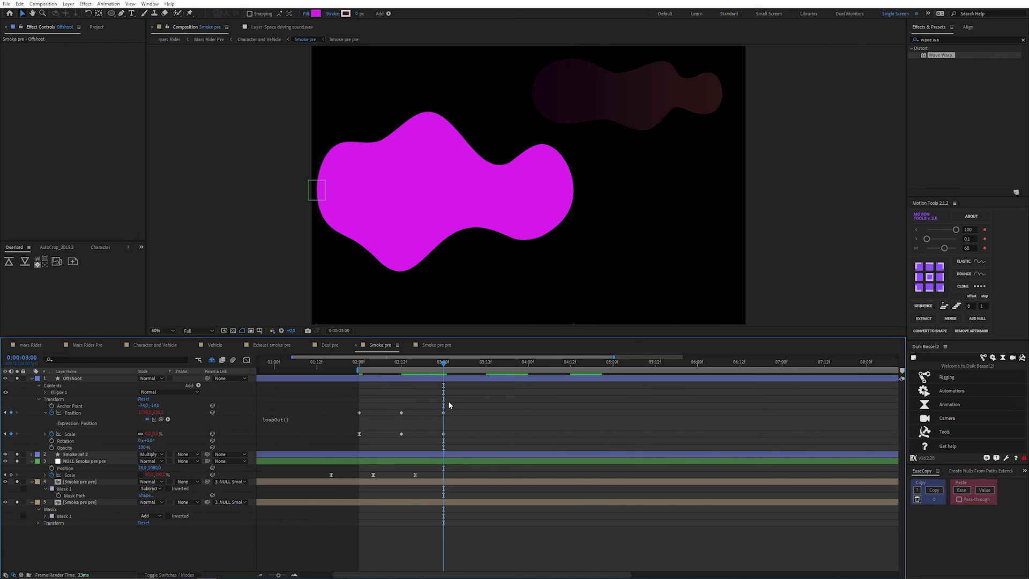
# Shift the Offshoot layer about four frames earlier in time and preview it against the moving smoke
pyautogui.press('space')
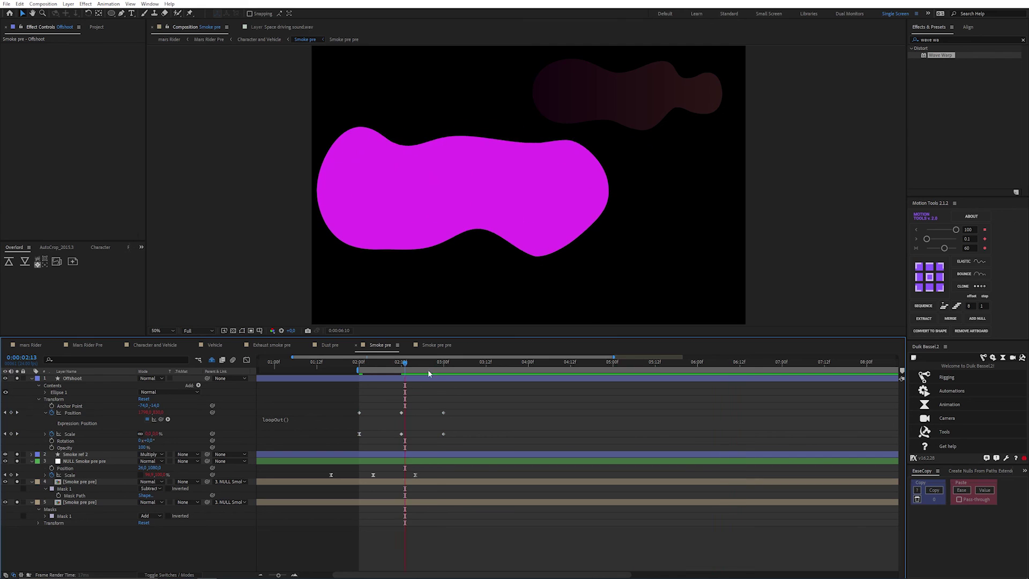
pyautogui.moveTo(416, 362)
pyautogui.mouseDown()
pyautogui.moveTo(438, 382)
pyautogui.moveTo(419, 381)
pyautogui.mouseUp()
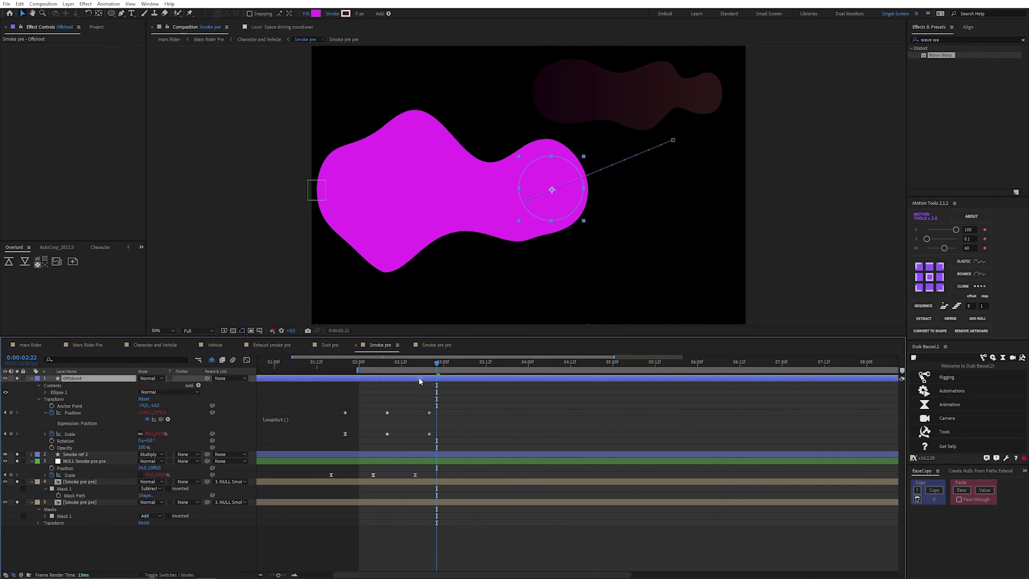
pyautogui.press('space')
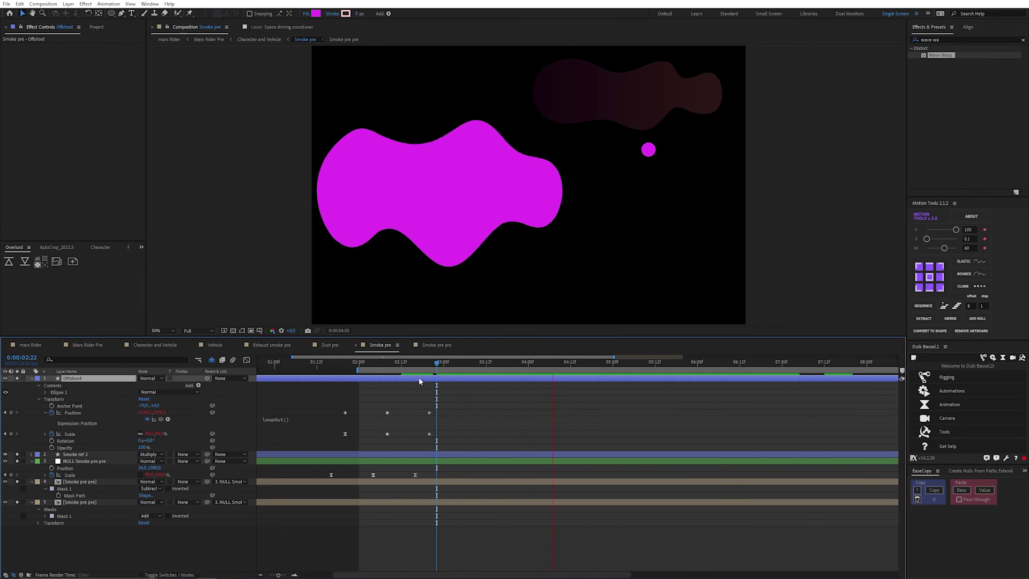
# Duplicate Offshoot, start the copy's keyframes at 0:00:02:00, and redirect the far end of its motion path to the smoke's lower right
pyautogui.hotkey('ctrl', 'd')
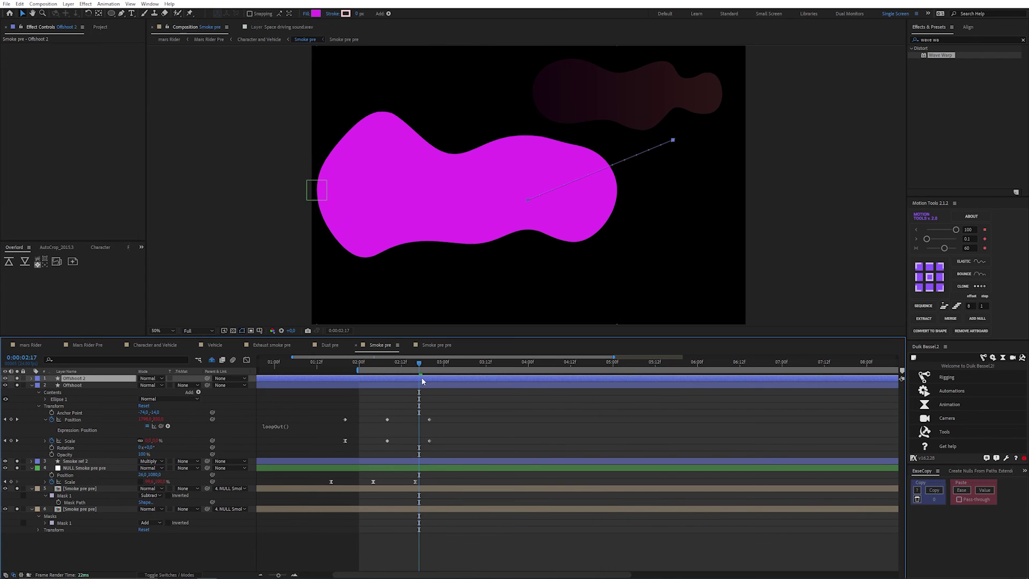
pyautogui.press('u')
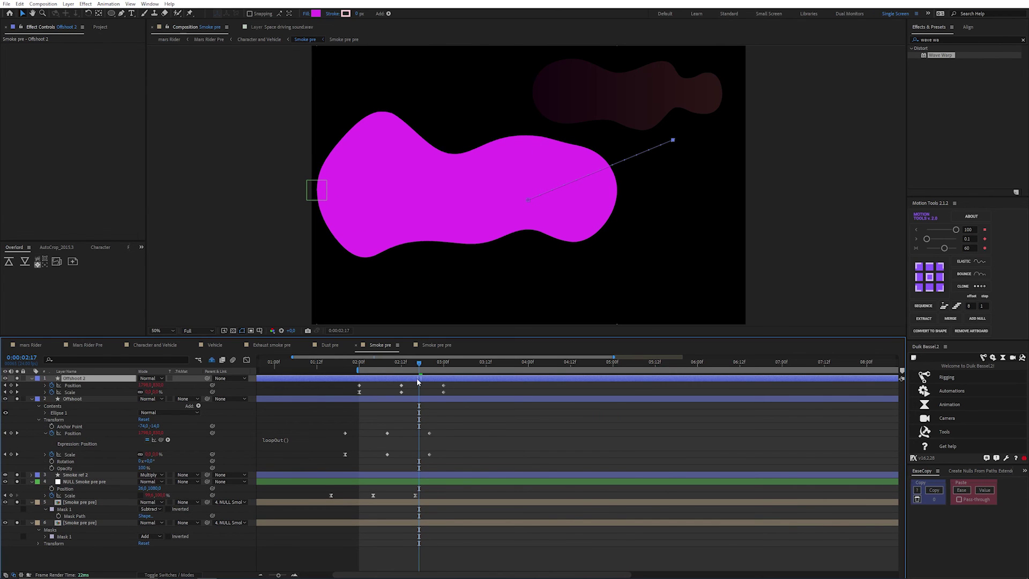
pyautogui.click(441, 366)
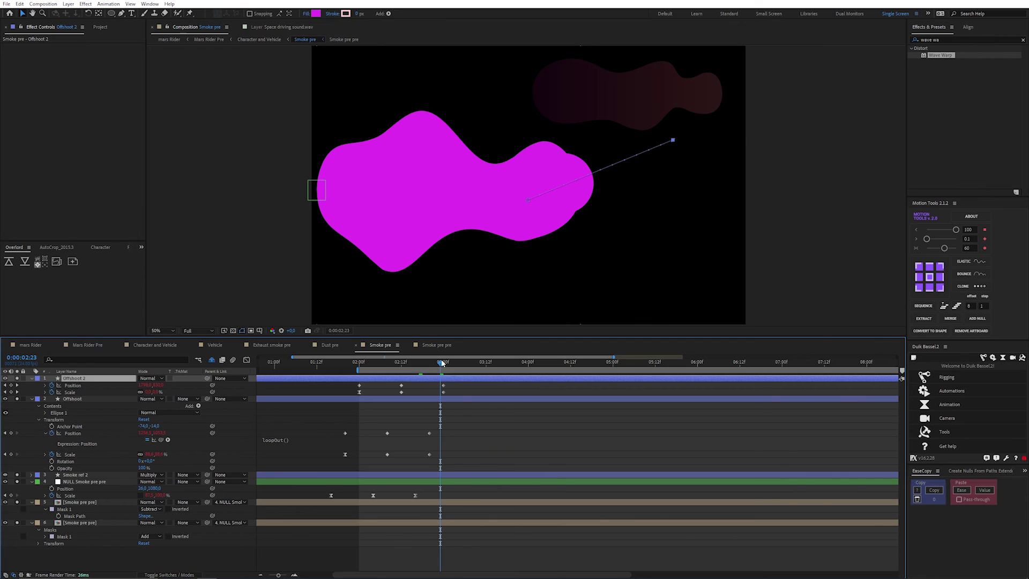
pyautogui.moveTo(442, 364); pyautogui.dragTo(395, 387)
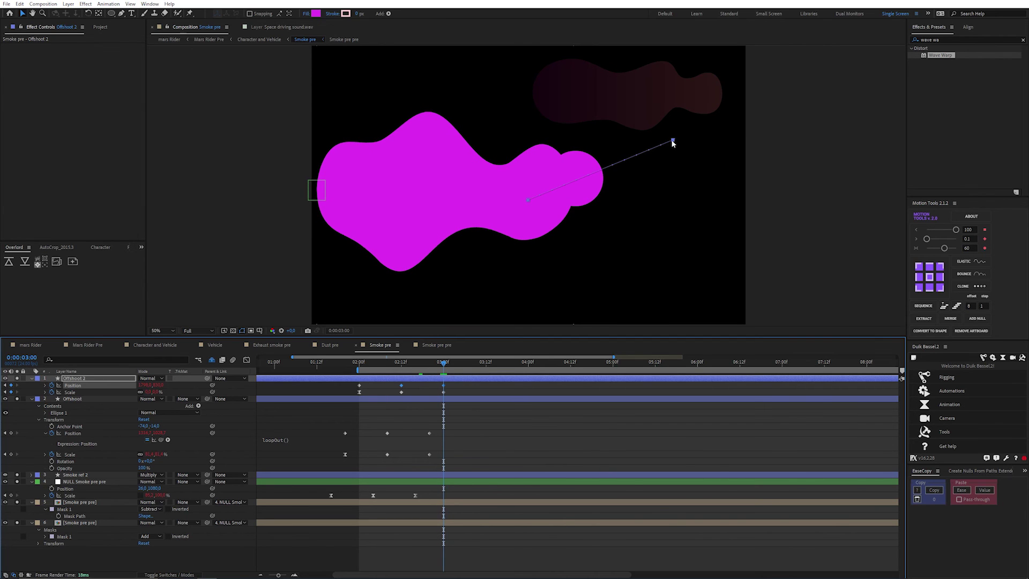
pyautogui.moveTo(673, 142); pyautogui.dragTo(630, 248)
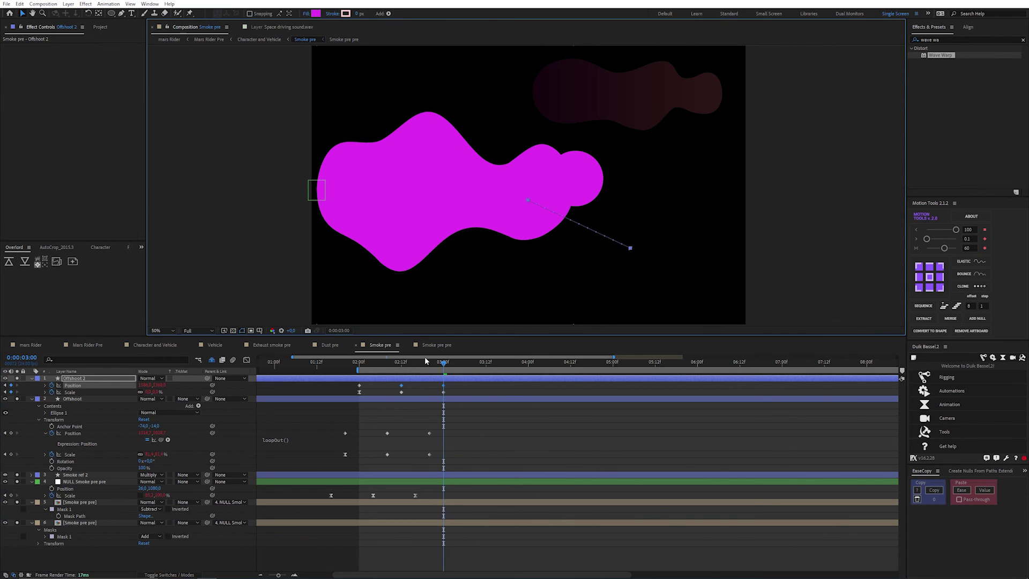
# Move Offshoot 2's last Position and Scale keyframes to about 0:00:03:07 and select its layer
pyautogui.moveTo(425, 361); pyautogui.dragTo(468, 385)
pyautogui.click(394, 378)
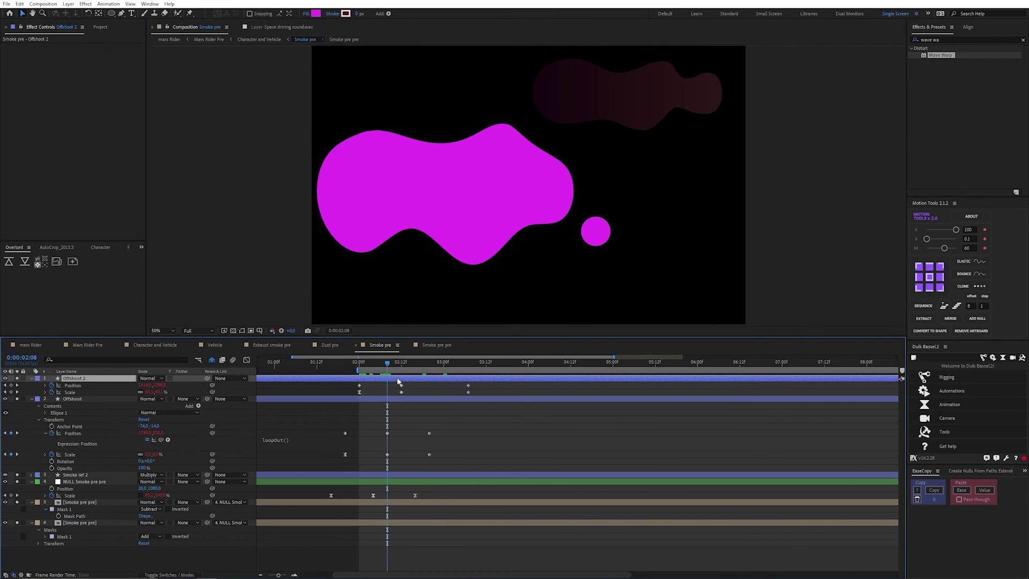
# Preview the smoke loop with both offshoots and save the project
pyautogui.press('space')
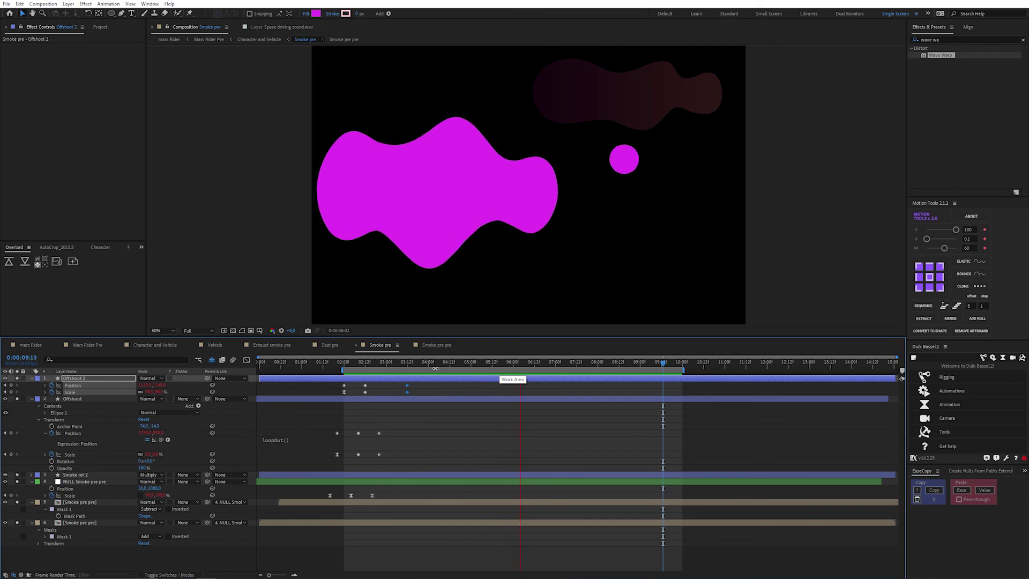
pyautogui.click(428, 387)
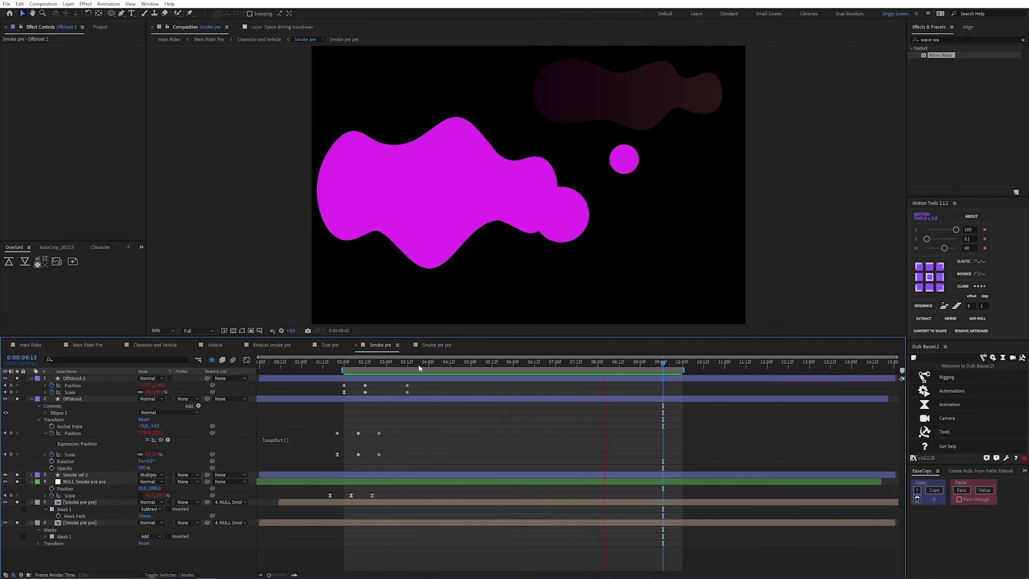
pyautogui.hotkey('ctrl', 's')
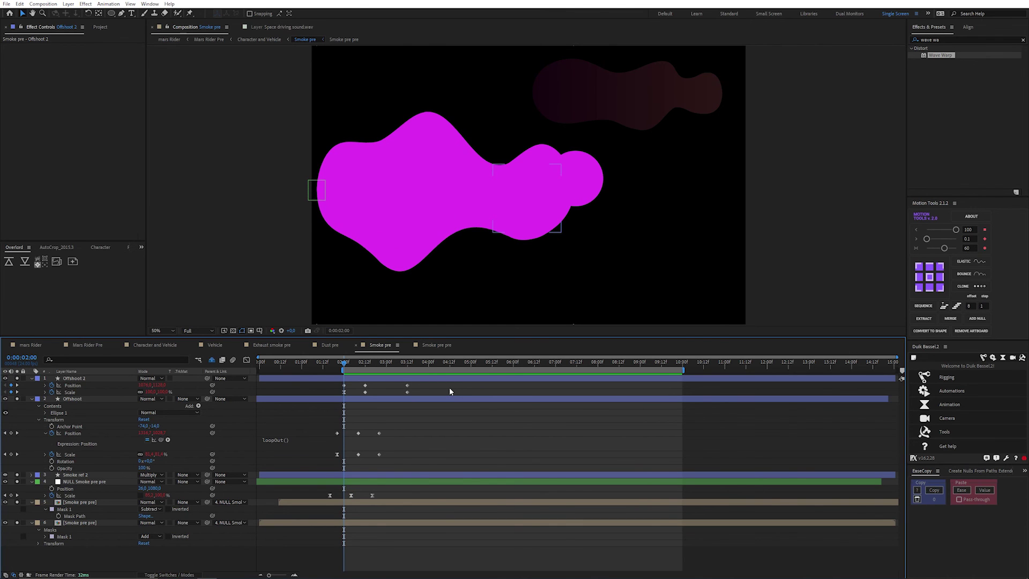
# Add an adjustment layer with Fast Box Blur, alpha Levels and Roughen Edges above the smoke, and delete the Smoke ref 2 layer
pyautogui.click(68, 4)
pyautogui.moveTo(80, 12)
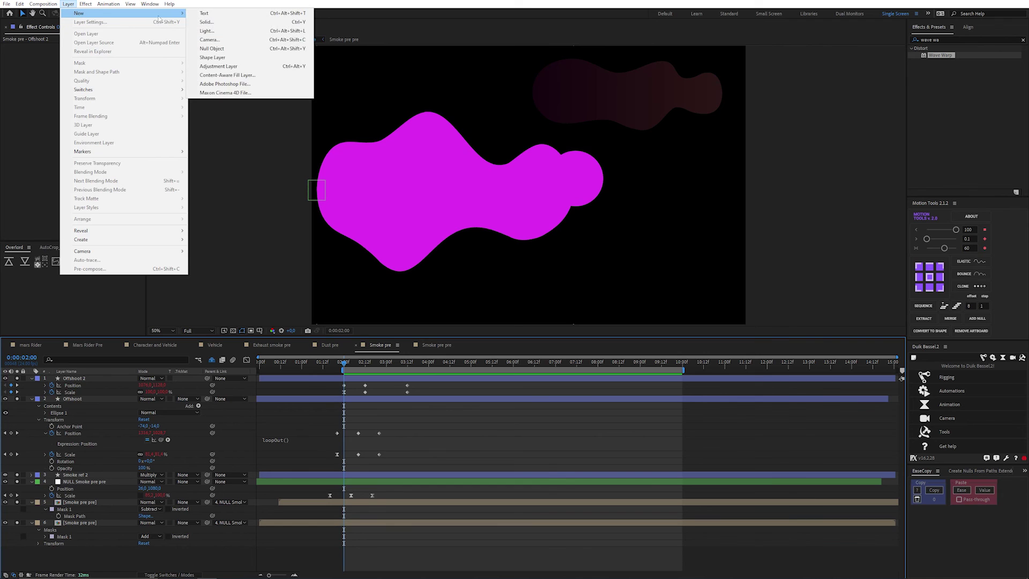
pyautogui.click(214, 61)
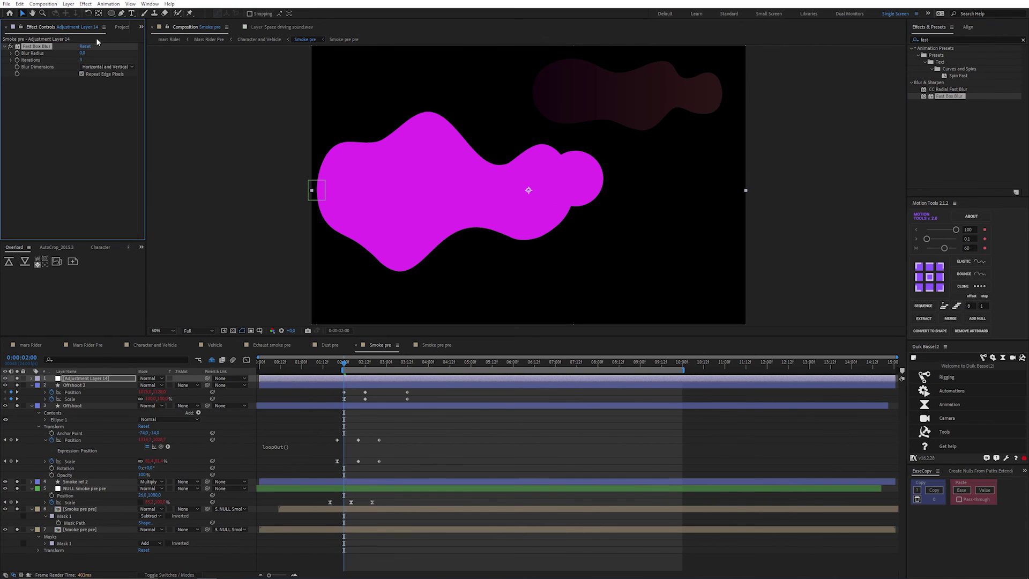
pyautogui.click(336, 482)
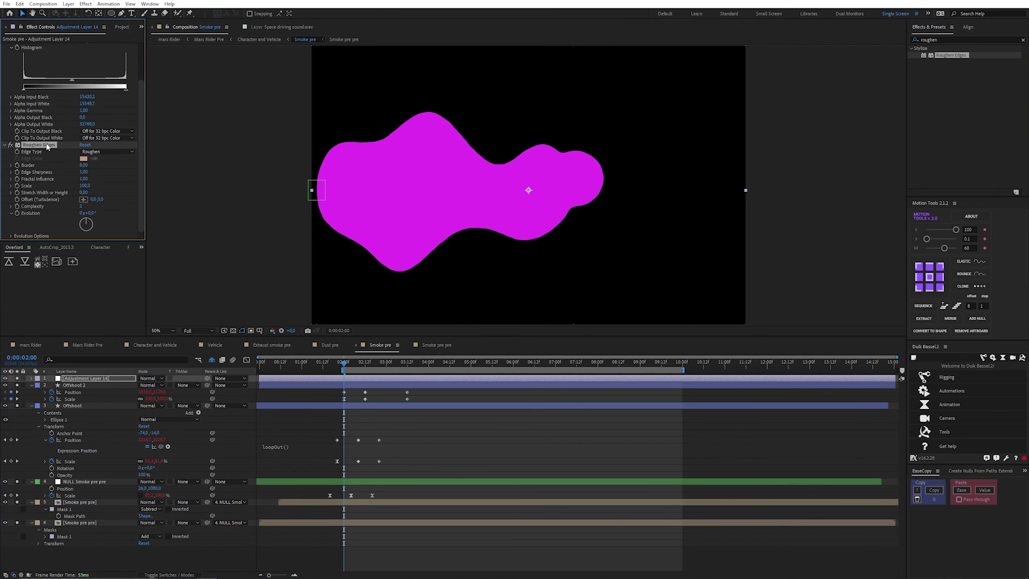
# Set the Roughen Edges fractal influence to 0 and its border to 1 on the adjustment layer
pyautogui.click(83, 179)
pyautogui.write('0')
pyautogui.press('Return')
pyautogui.scroll(2, 433, 189)
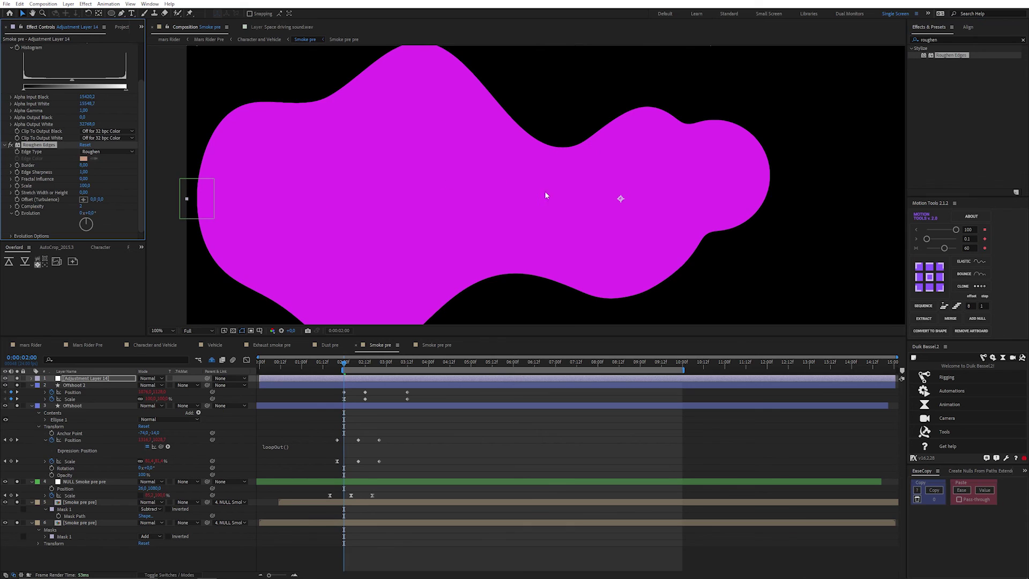
pyautogui.click(84, 165)
pyautogui.write('1')
pyautogui.press('Return')
pyautogui.scroll(-1, 480, 236)
pyautogui.click(449, 387)
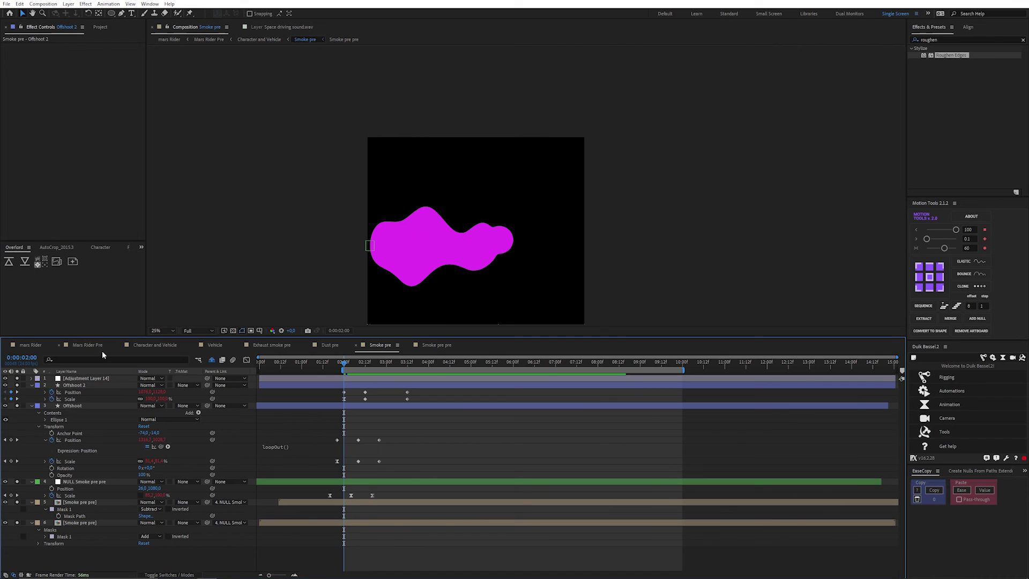
# Open the Character and Vehicle composition and move the Smoke ref shape above the animated smoke for comparison
pyautogui.click(175, 346)
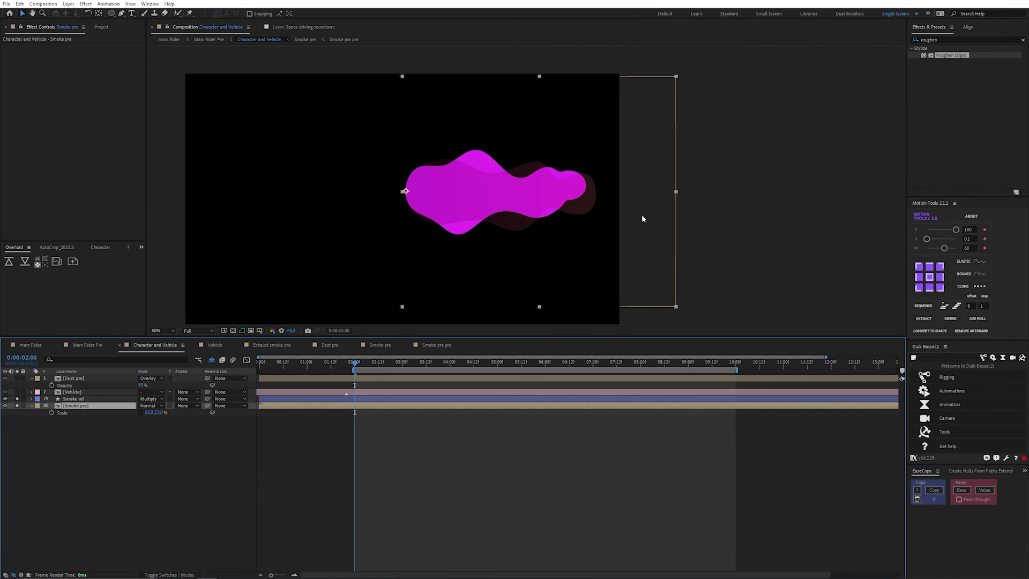
pyautogui.scroll(2, 557, 206)
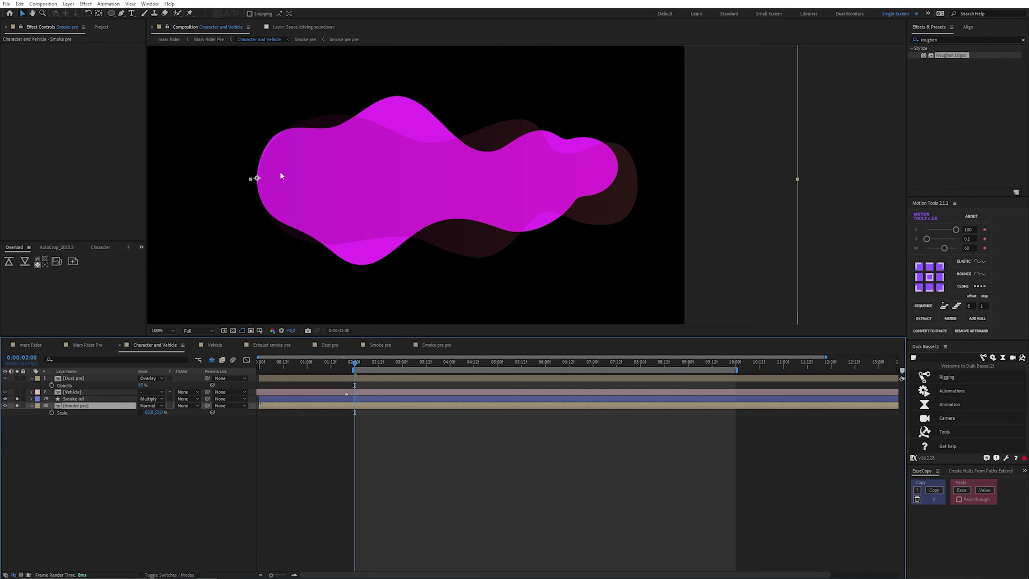
pyautogui.scroll(-2, 279, 176)
pyautogui.click(380, 198)
pyautogui.moveTo(380, 198); pyautogui.dragTo(382, 124)
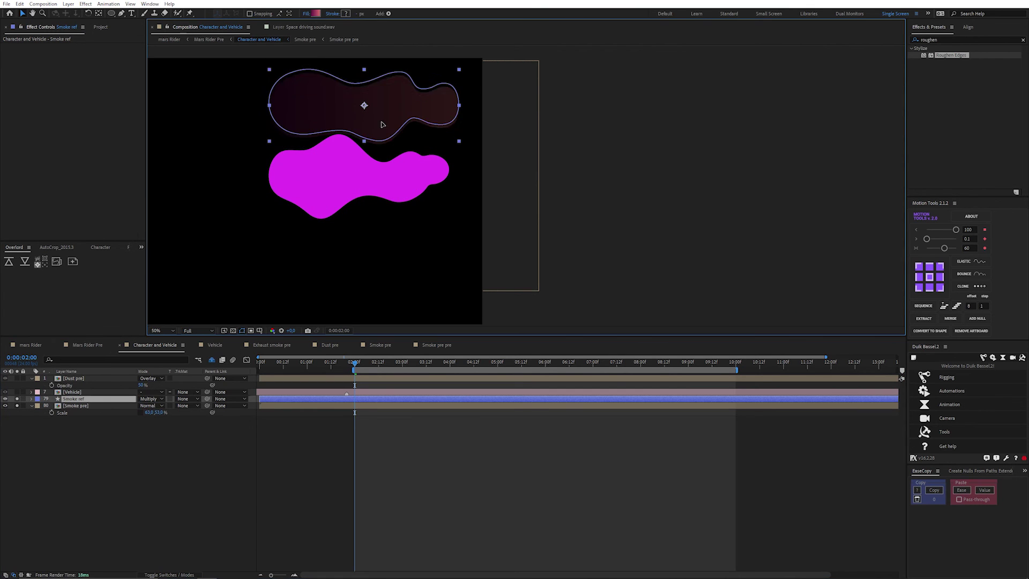
pyautogui.click(452, 451)
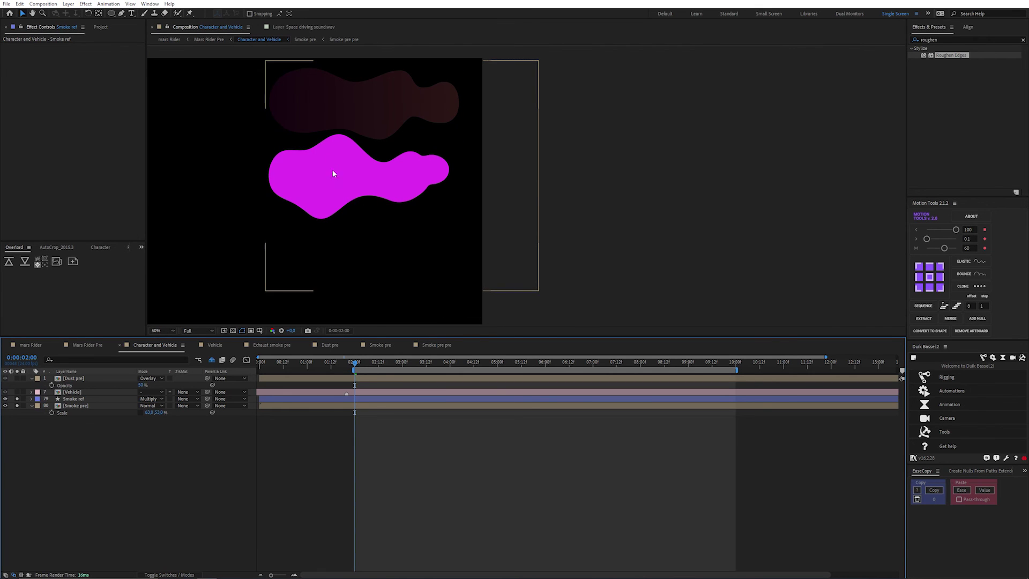
# Apply the Gradient Ramp effect to the Smoke pre layer
pyautogui.click(86, 406)
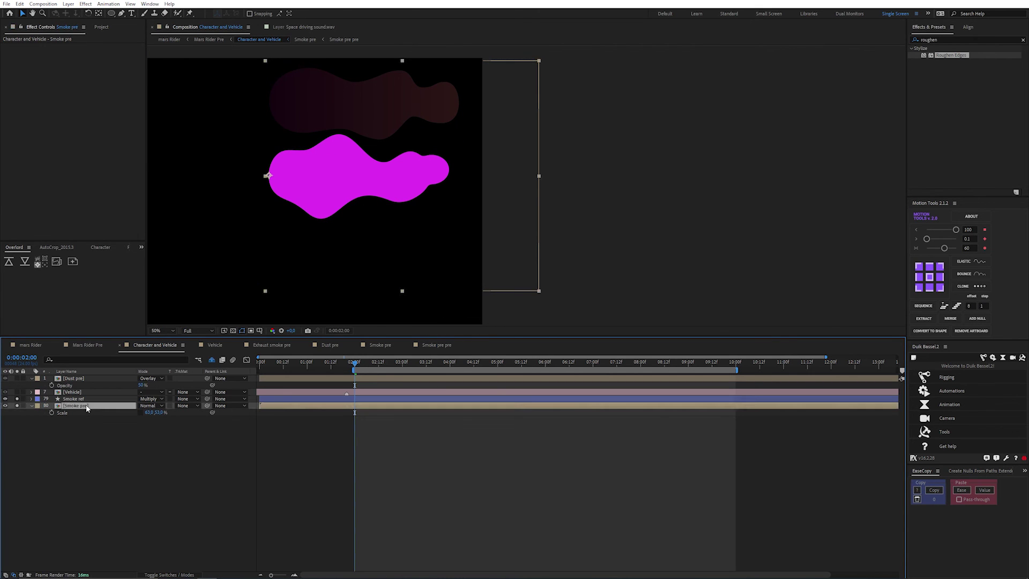
pyautogui.click(910, 40)
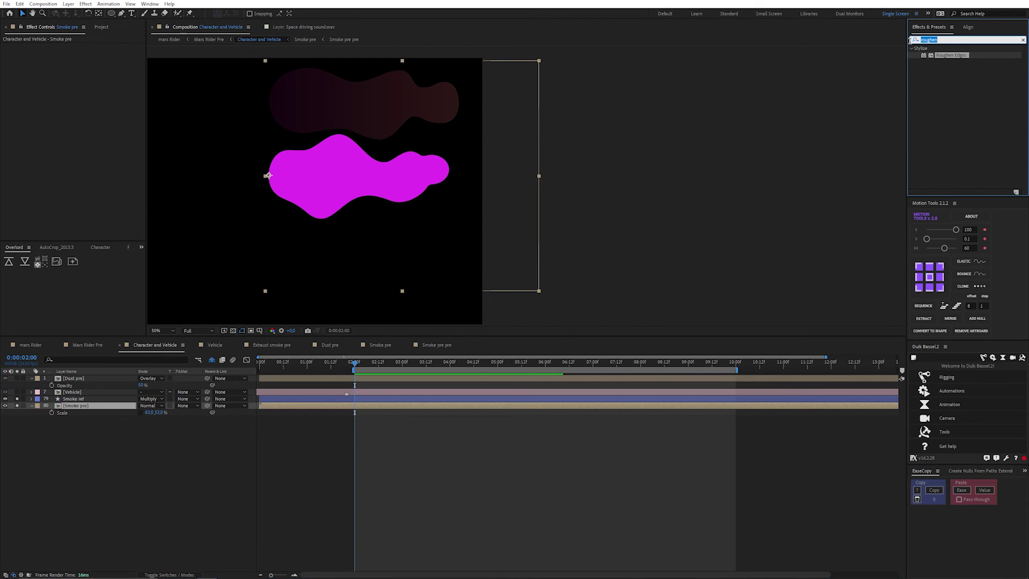
pyautogui.write('ramp')
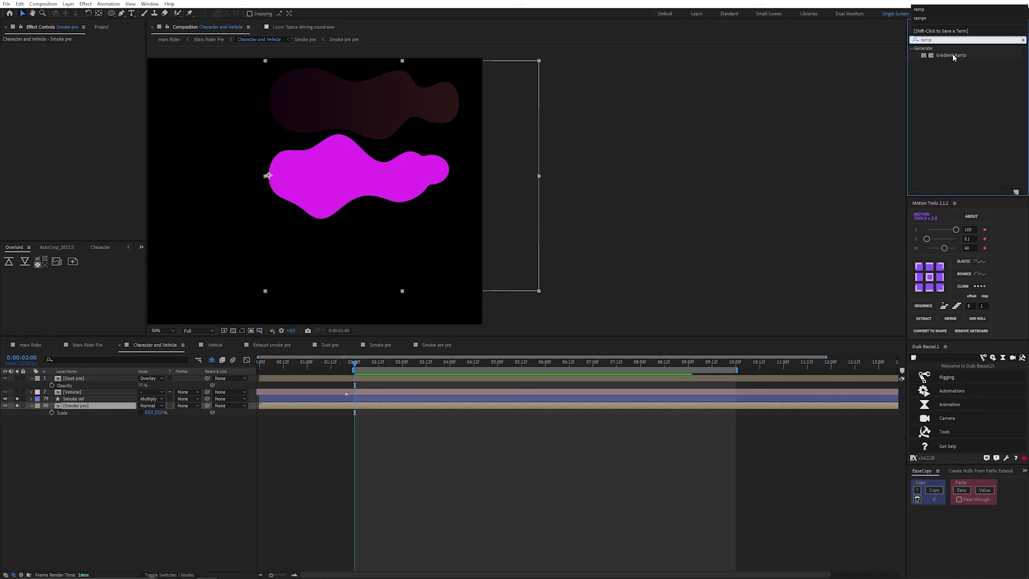
pyautogui.doubleClick(953, 54)
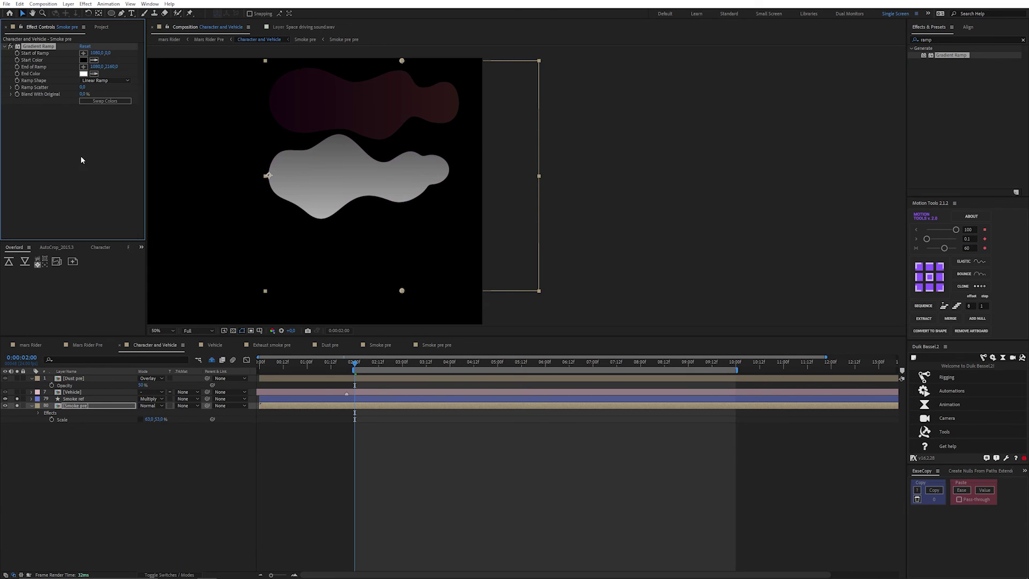
pyautogui.click(80, 399)
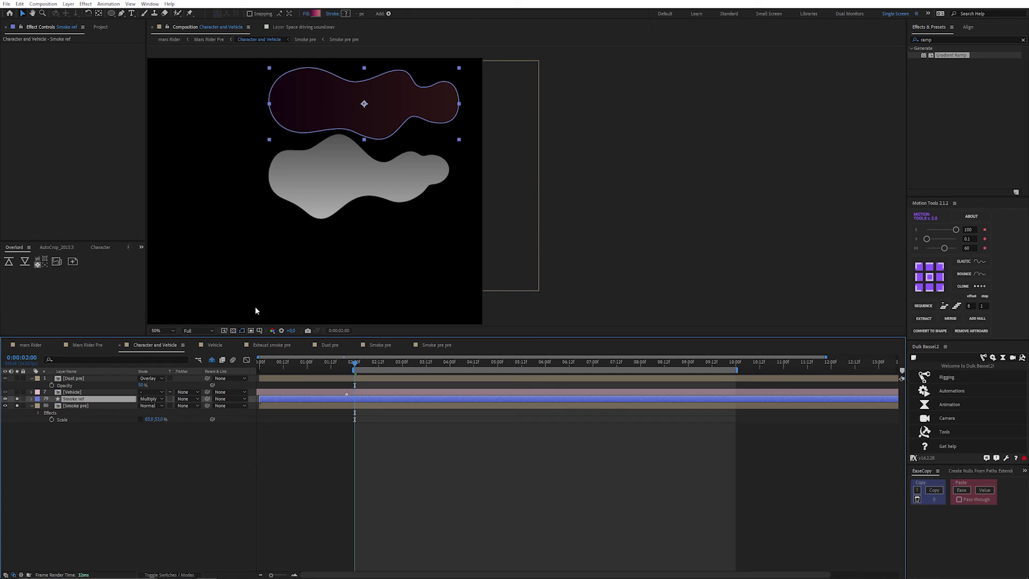
pyautogui.click(316, 14)
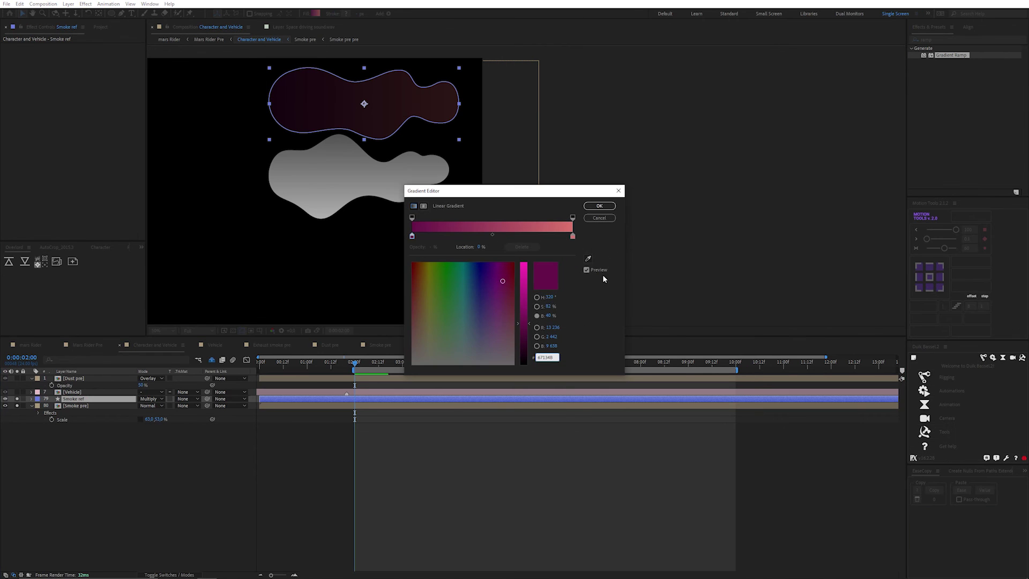
pyautogui.click(598, 220)
# Lock the effect controls on Smoke pre and copy Smoke ref's first gradient colour into the Gradient Ramp's Start Color
pyautogui.click(75, 406)
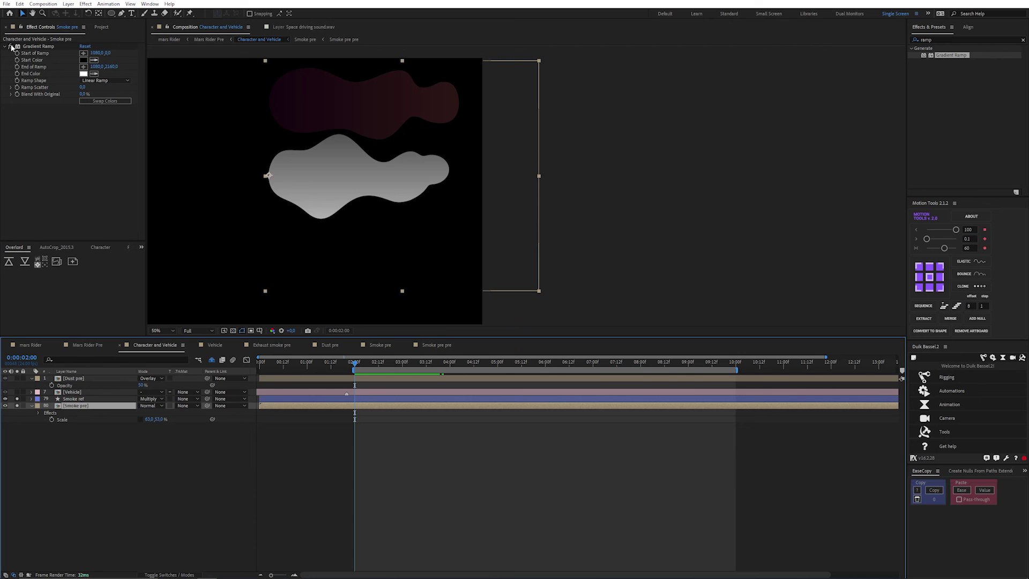
pyautogui.click(21, 29)
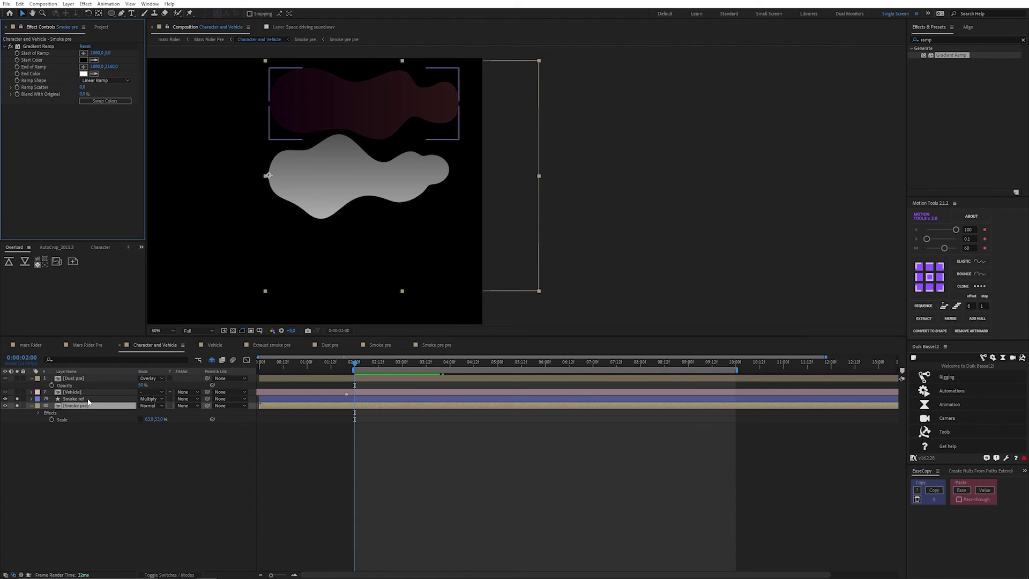
pyautogui.click(300, 91)
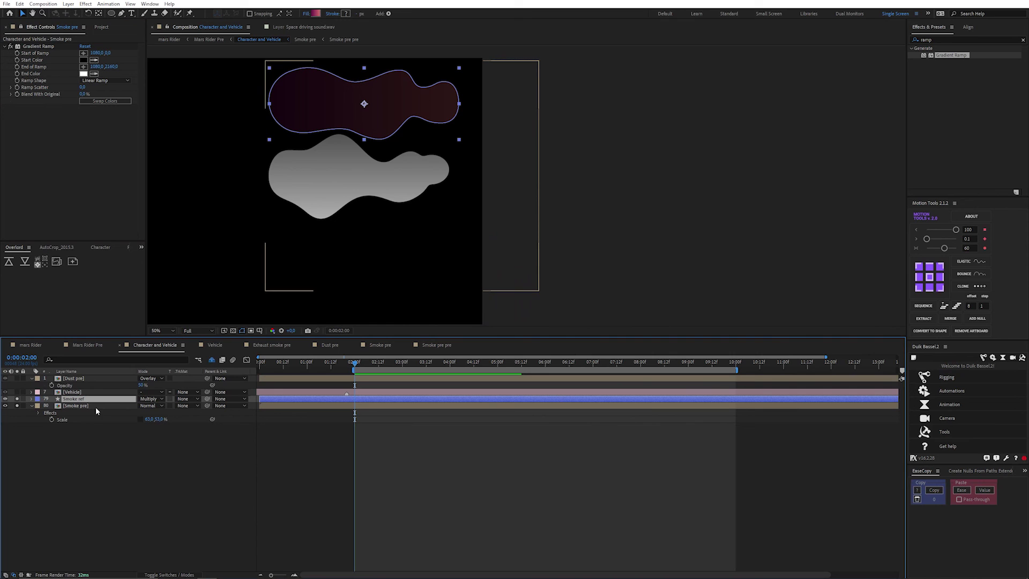
pyautogui.click(315, 13)
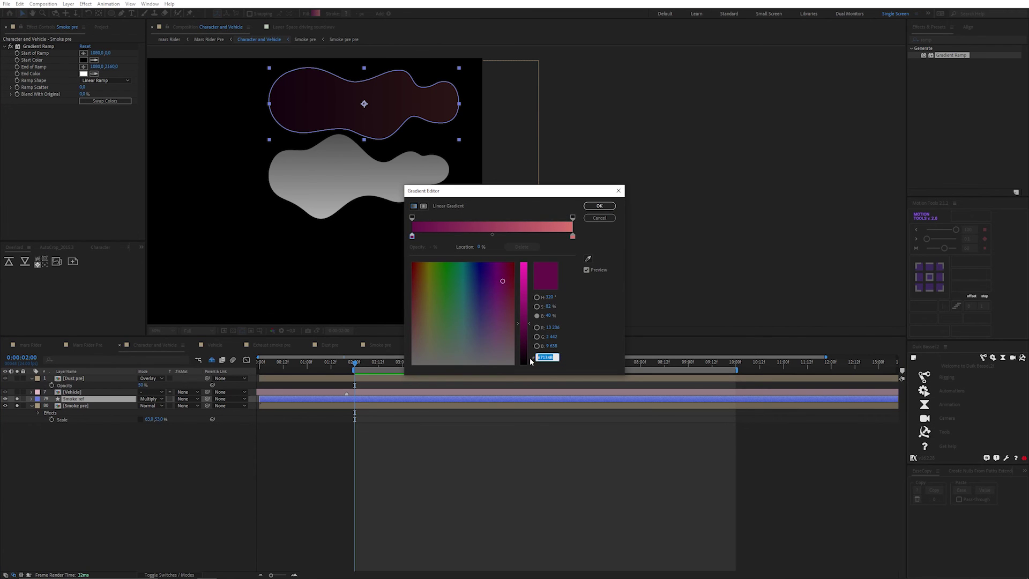
pyautogui.click(599, 218)
pyautogui.click(83, 59)
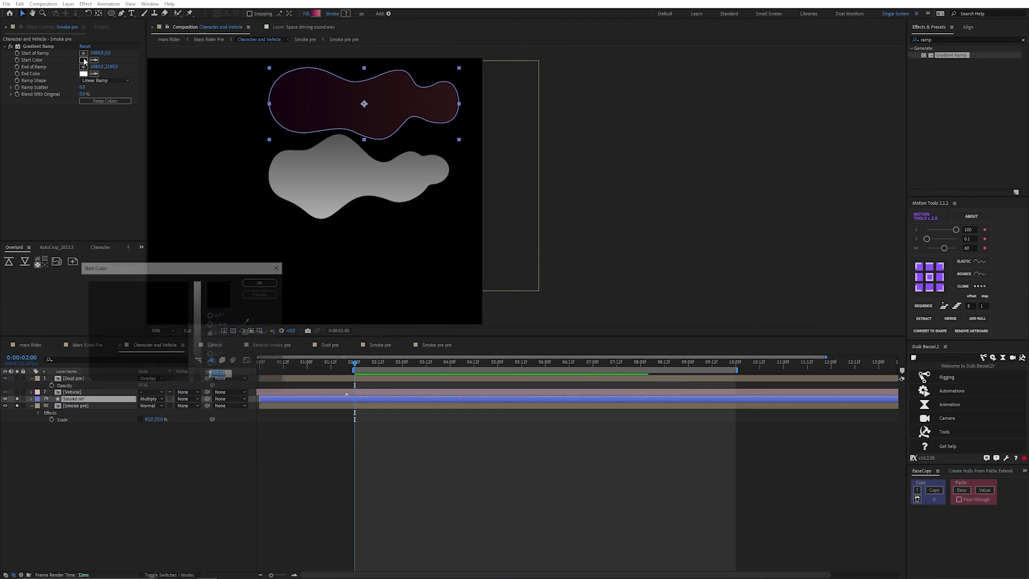
pyautogui.hotkey('ctrl', 'v')
pyautogui.click(262, 282)
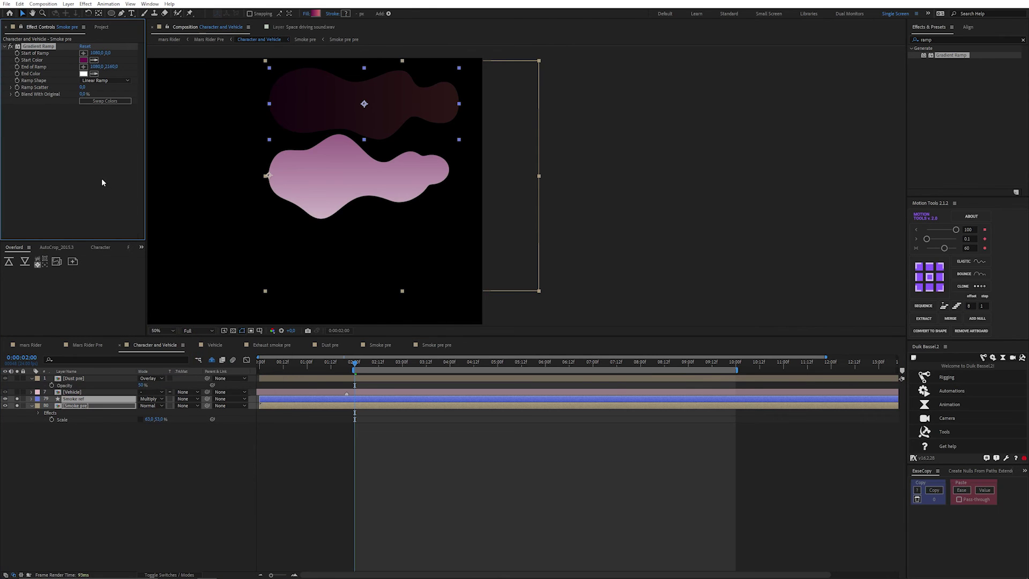
# Copy Smoke ref's last gradient colour into the Gradient Ramp's End Color
pyautogui.click(316, 15)
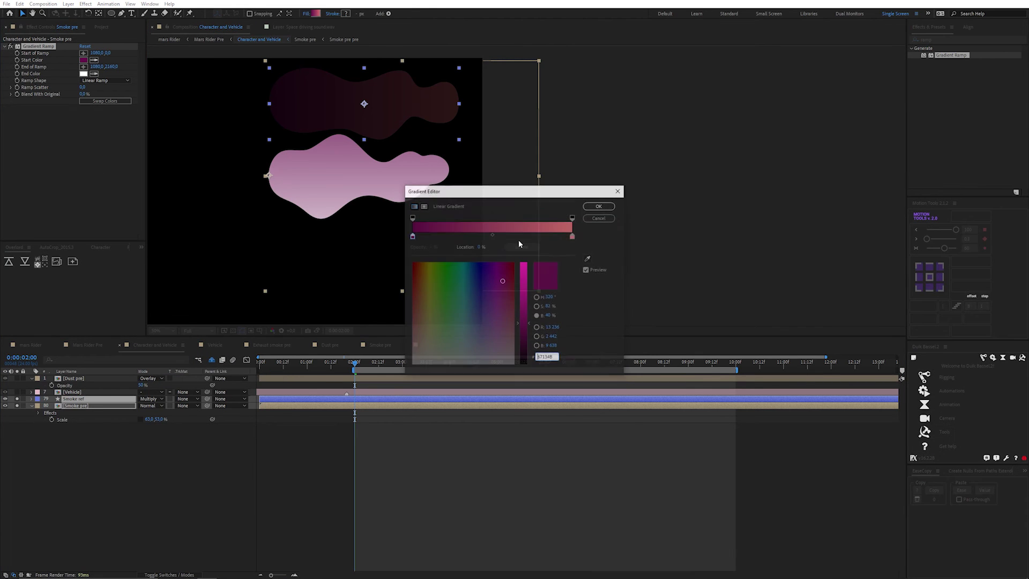
pyautogui.click(572, 236)
pyautogui.click(557, 357)
pyautogui.hotkey('ctrl', 'c')
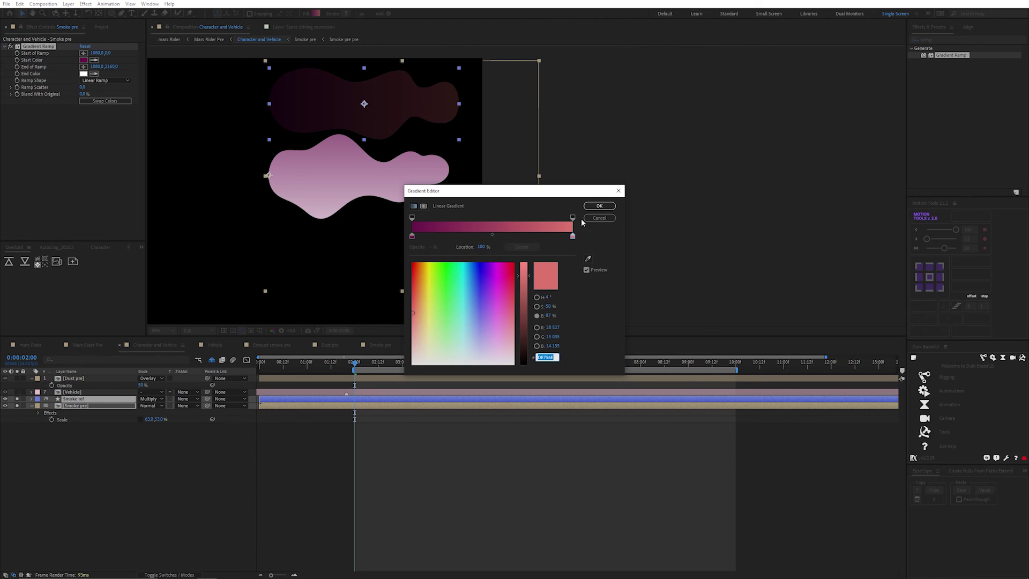
pyautogui.click(599, 217)
pyautogui.click(83, 73)
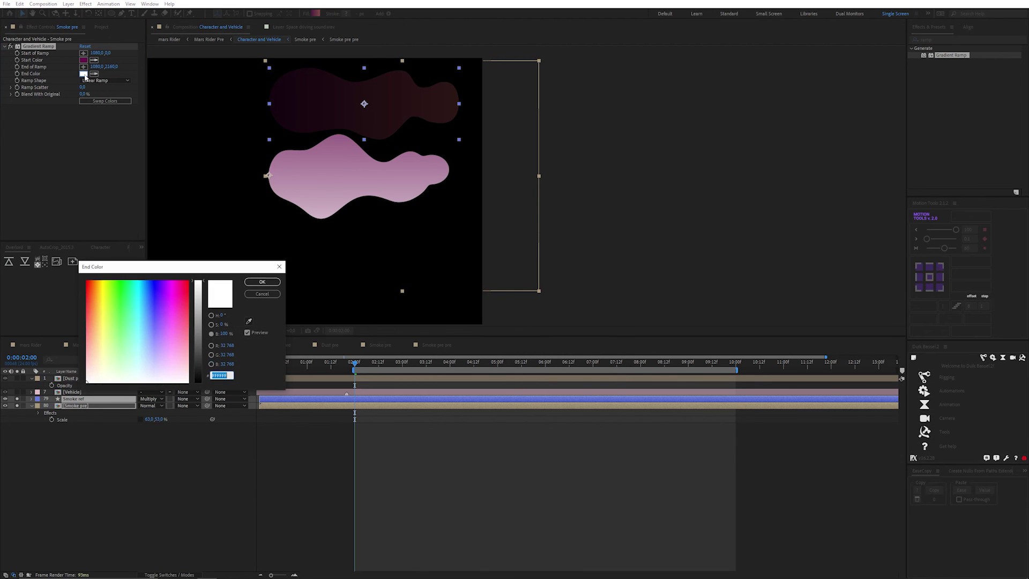
pyautogui.hotkey('ctrl', 'v')
pyautogui.press('Return')
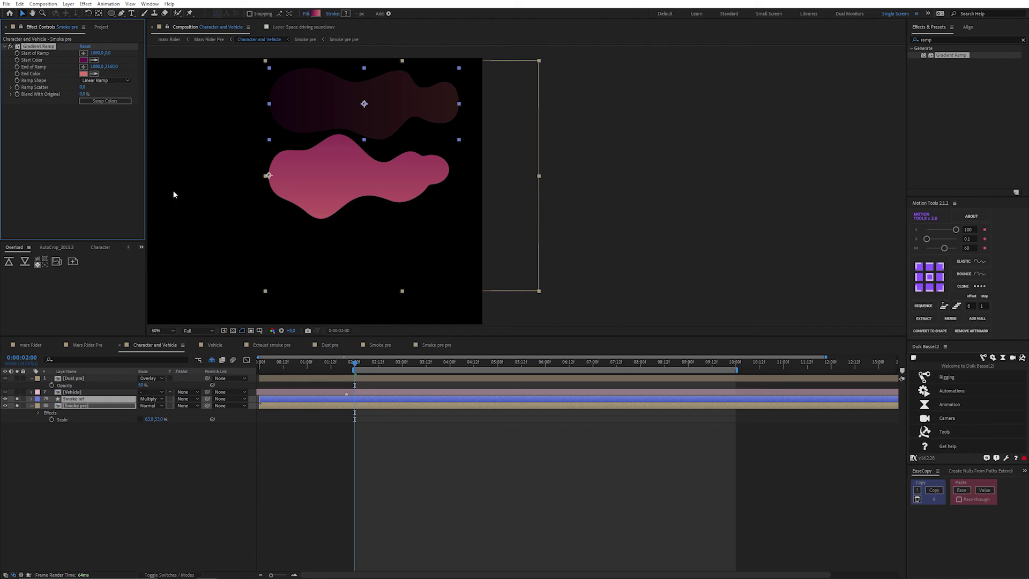
# Place the Gradient Ramp's start point at the smoke's left end and its end point at the right tip, then save the project
pyautogui.click(83, 53)
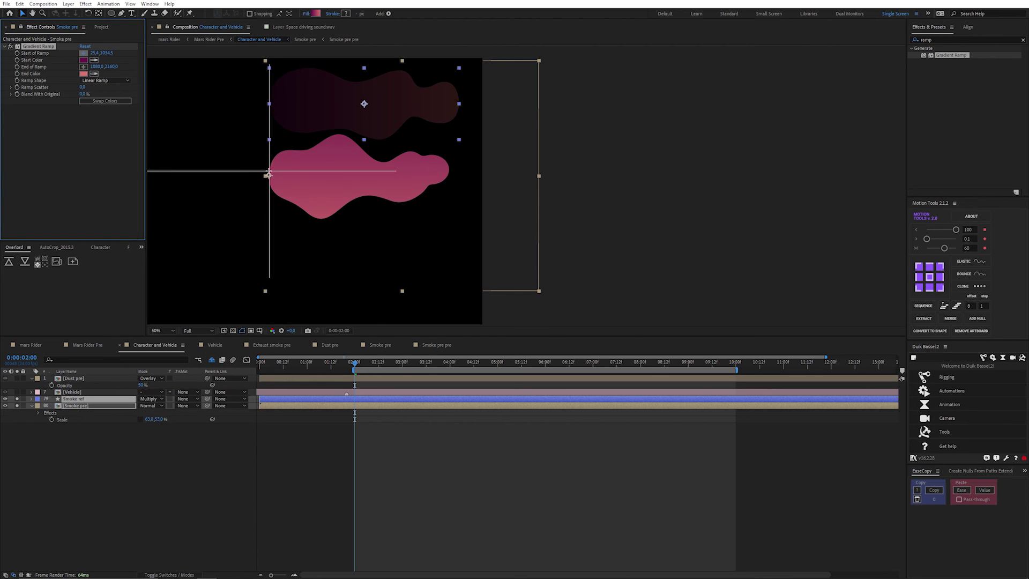
pyautogui.click(267, 172)
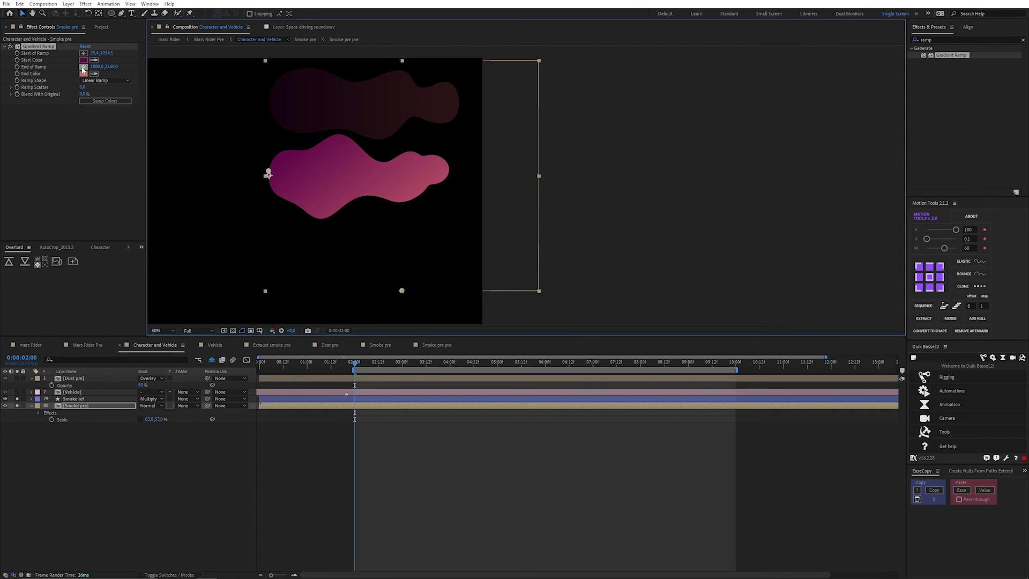
pyautogui.click(83, 67)
pyautogui.click(449, 169)
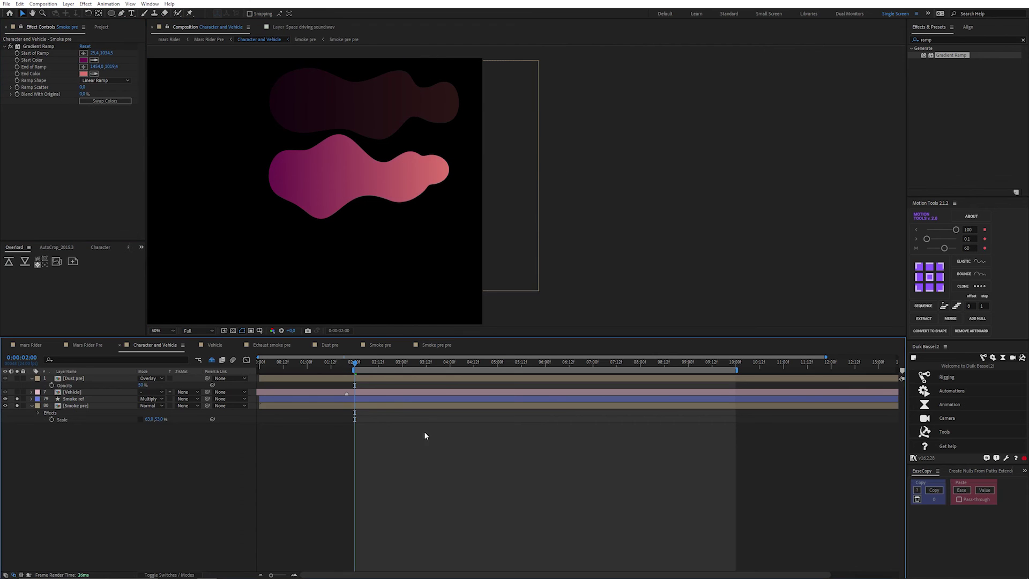
pyautogui.moveTo(355, 362)
pyautogui.mouseDown()
pyautogui.moveTo(381, 364)
pyautogui.moveTo(356, 364)
pyautogui.mouseUp()
pyautogui.hotkey('ctrl', 's')
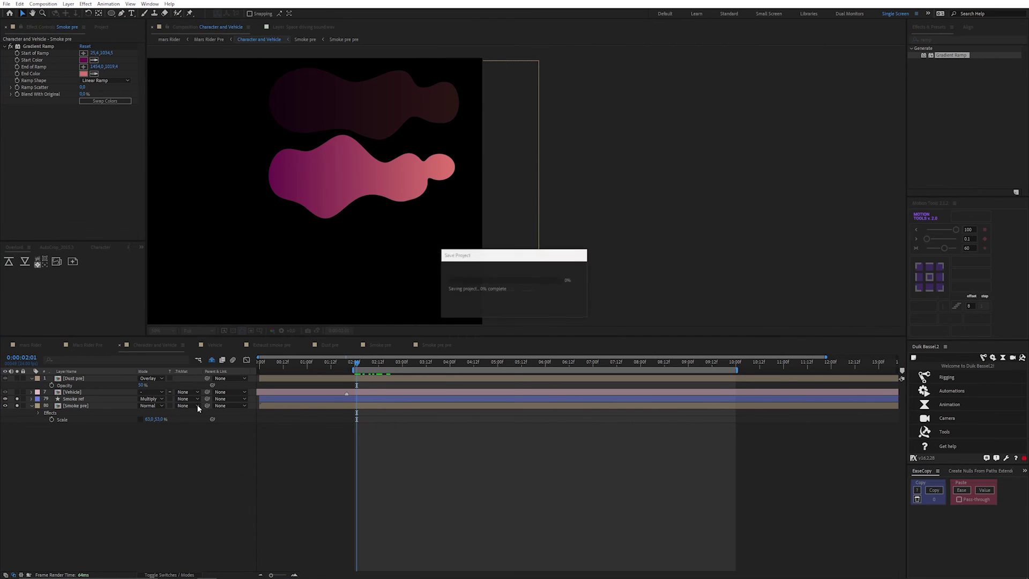
# Match Smoke pre to Smoke ref with Multiply blending and 20% opacity, and preview the two smoke shapes
pyautogui.click(96, 407)
pyautogui.click(107, 399)
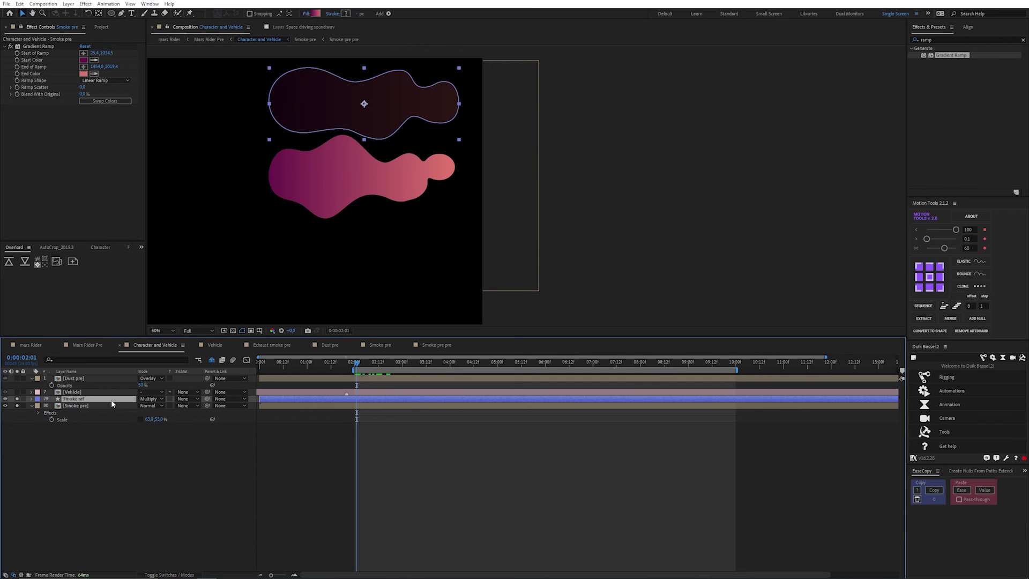
pyautogui.press('t')
pyautogui.click(108, 413)
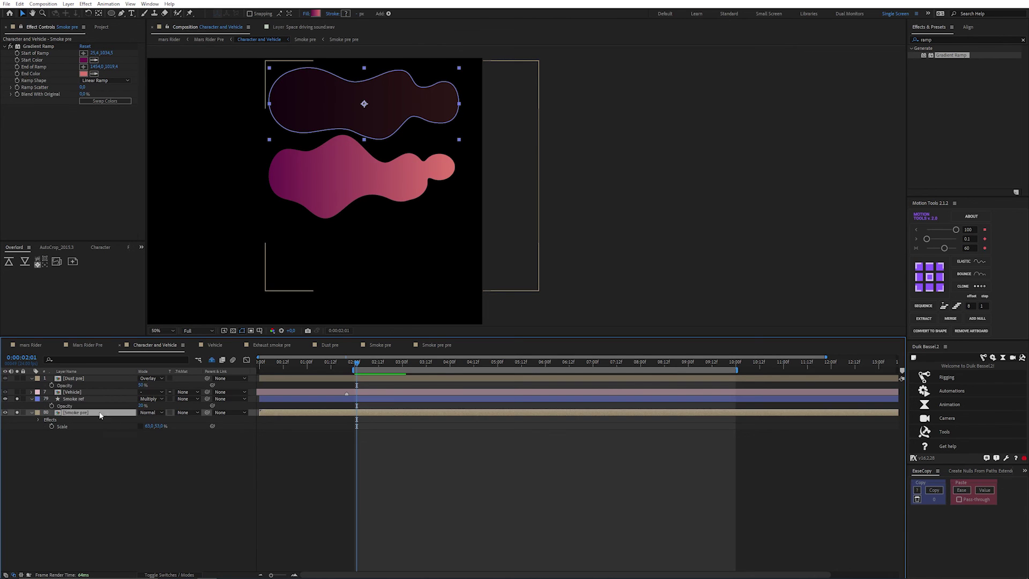
pyautogui.click(149, 411)
pyautogui.click(159, 95)
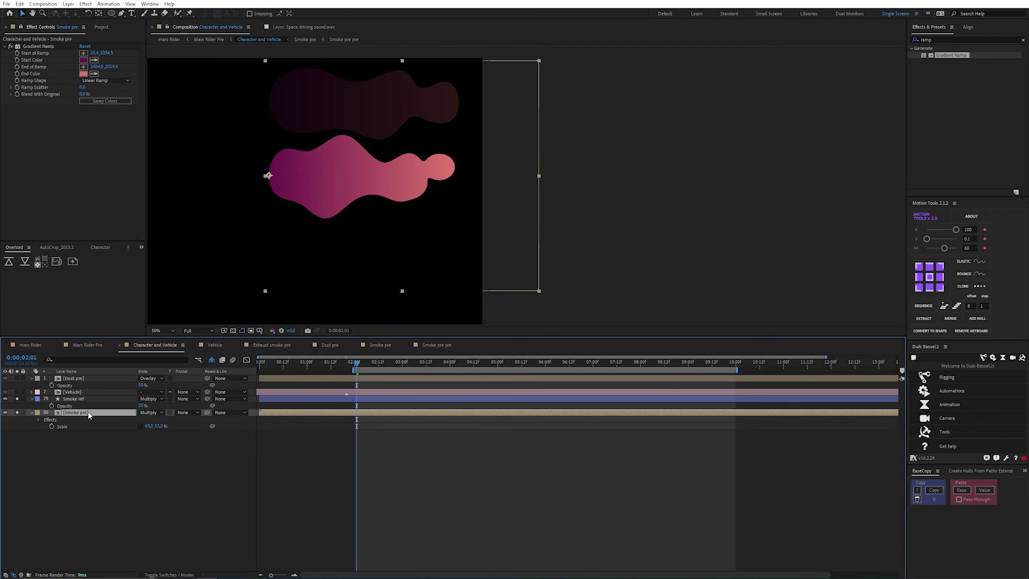
pyautogui.press('t')
pyautogui.click(142, 420)
pyautogui.click(494, 498)
pyautogui.press('space')
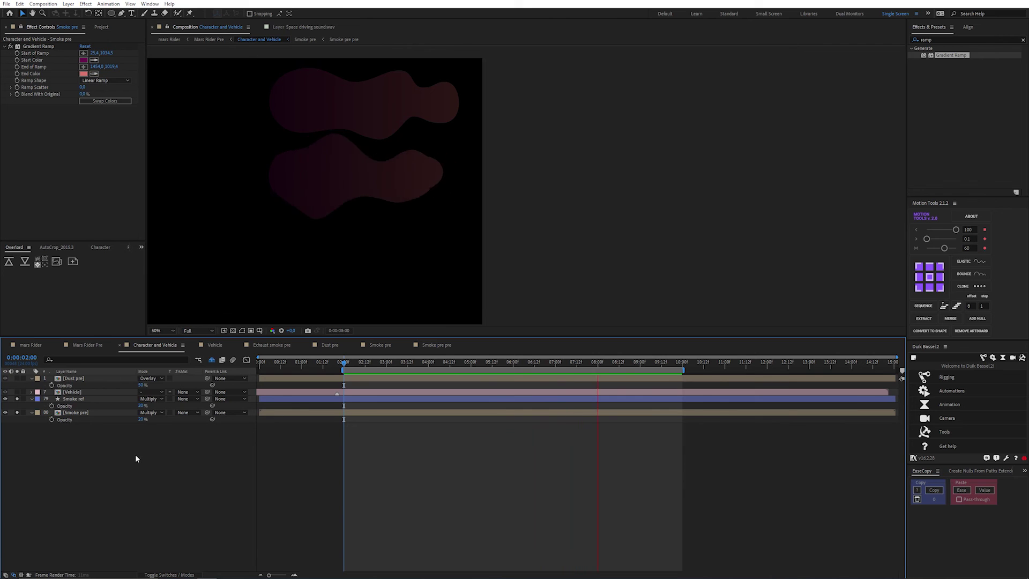
# Delete the Smoke ref layer from Character and Vehicle and save the project
pyautogui.click(70, 399)
pyautogui.press('Delete')
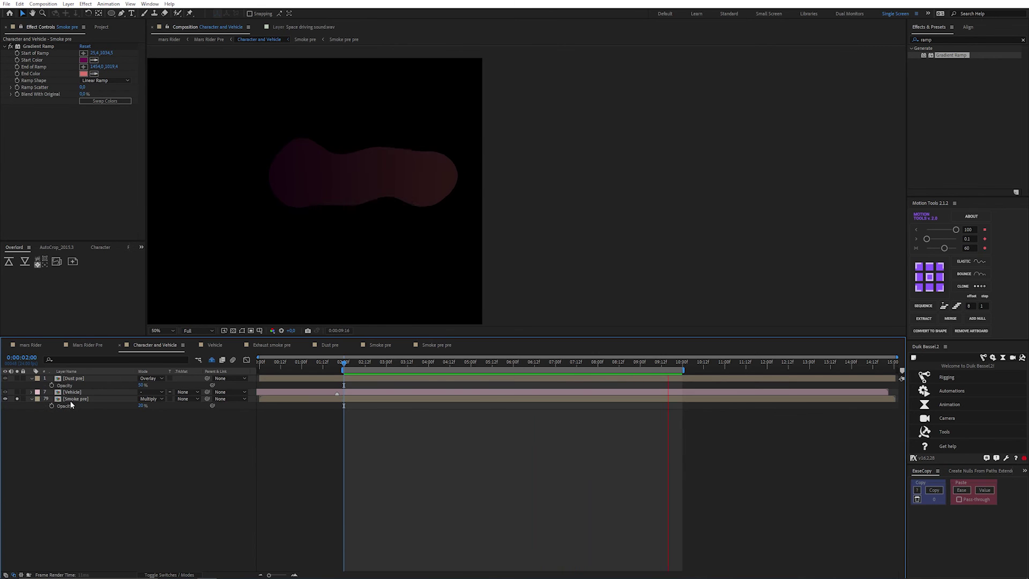
pyautogui.hotkey('ctrl', 's')
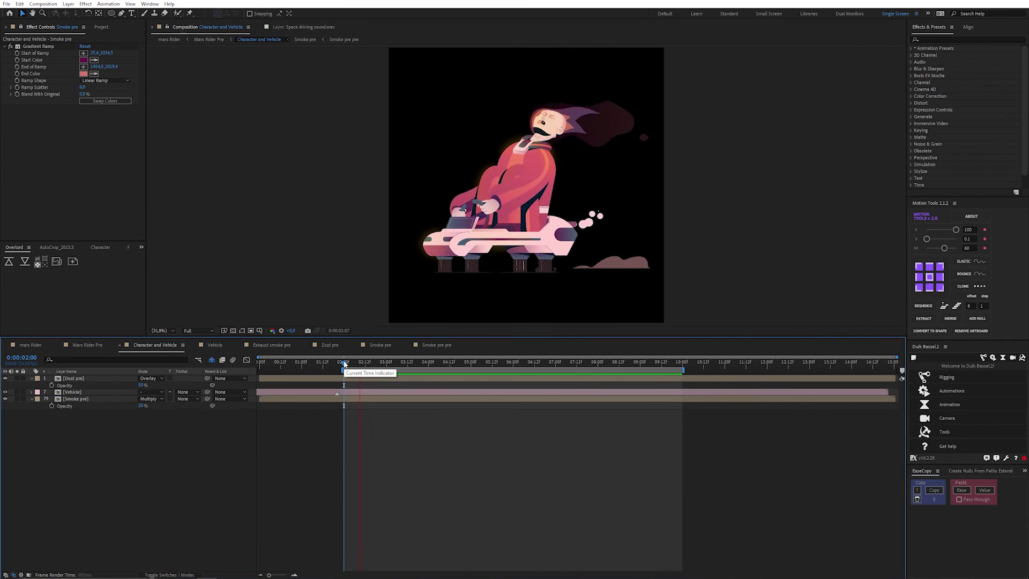